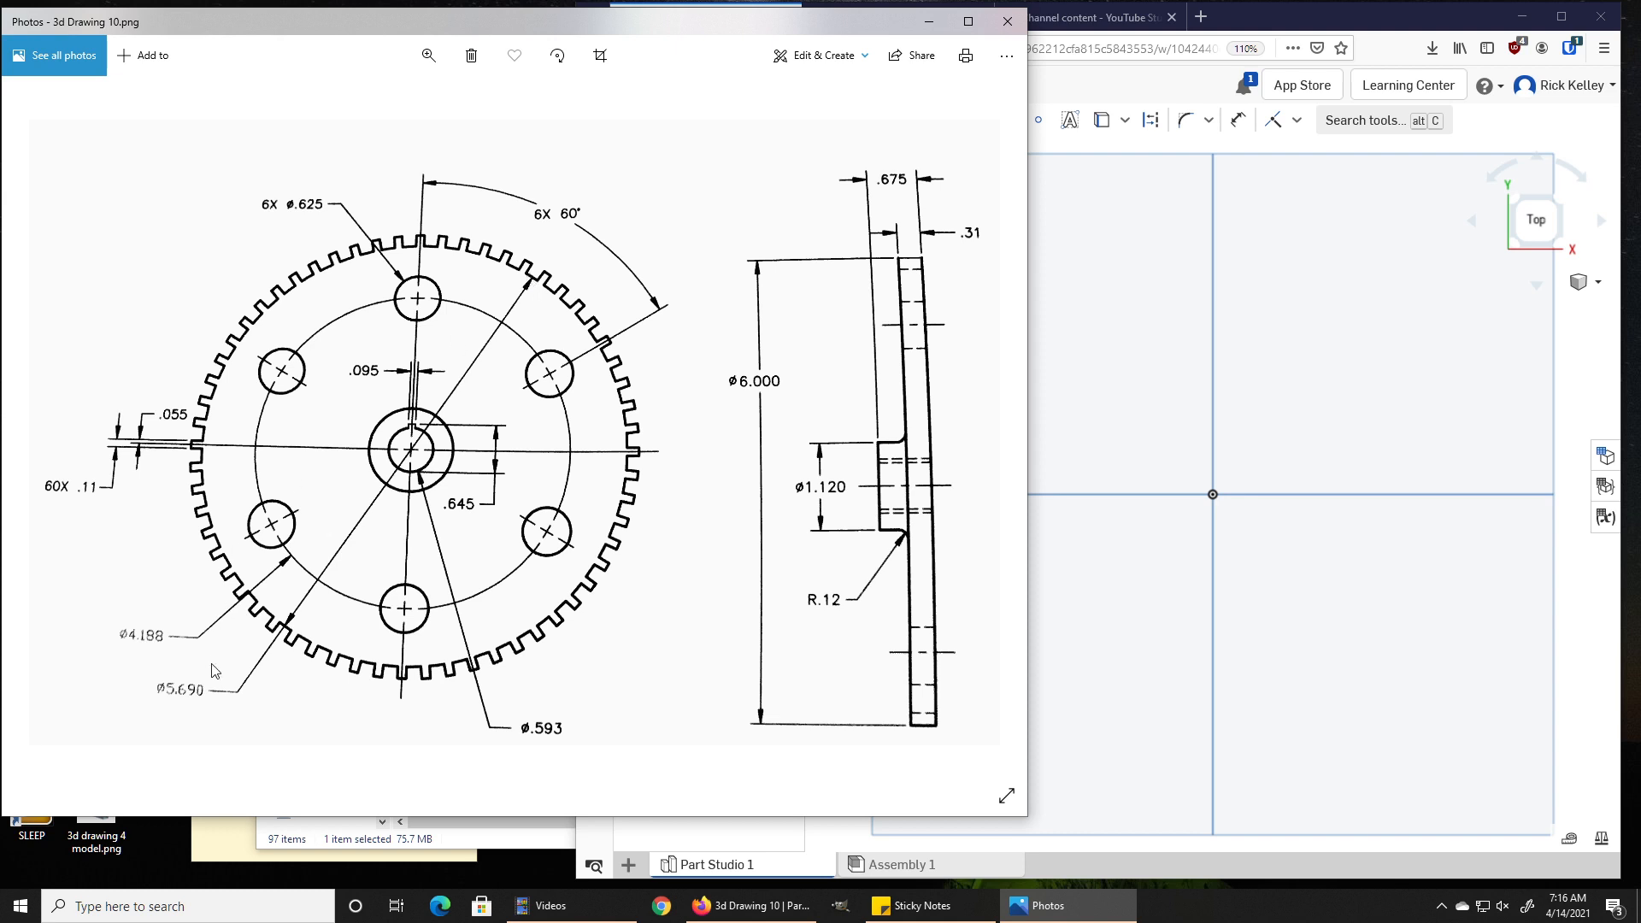
Draw a circle centred on the origin of the top-plane sketch and set its diameter to 5.69 in
{"action": "left_click", "coordinate": [1216, 344]}
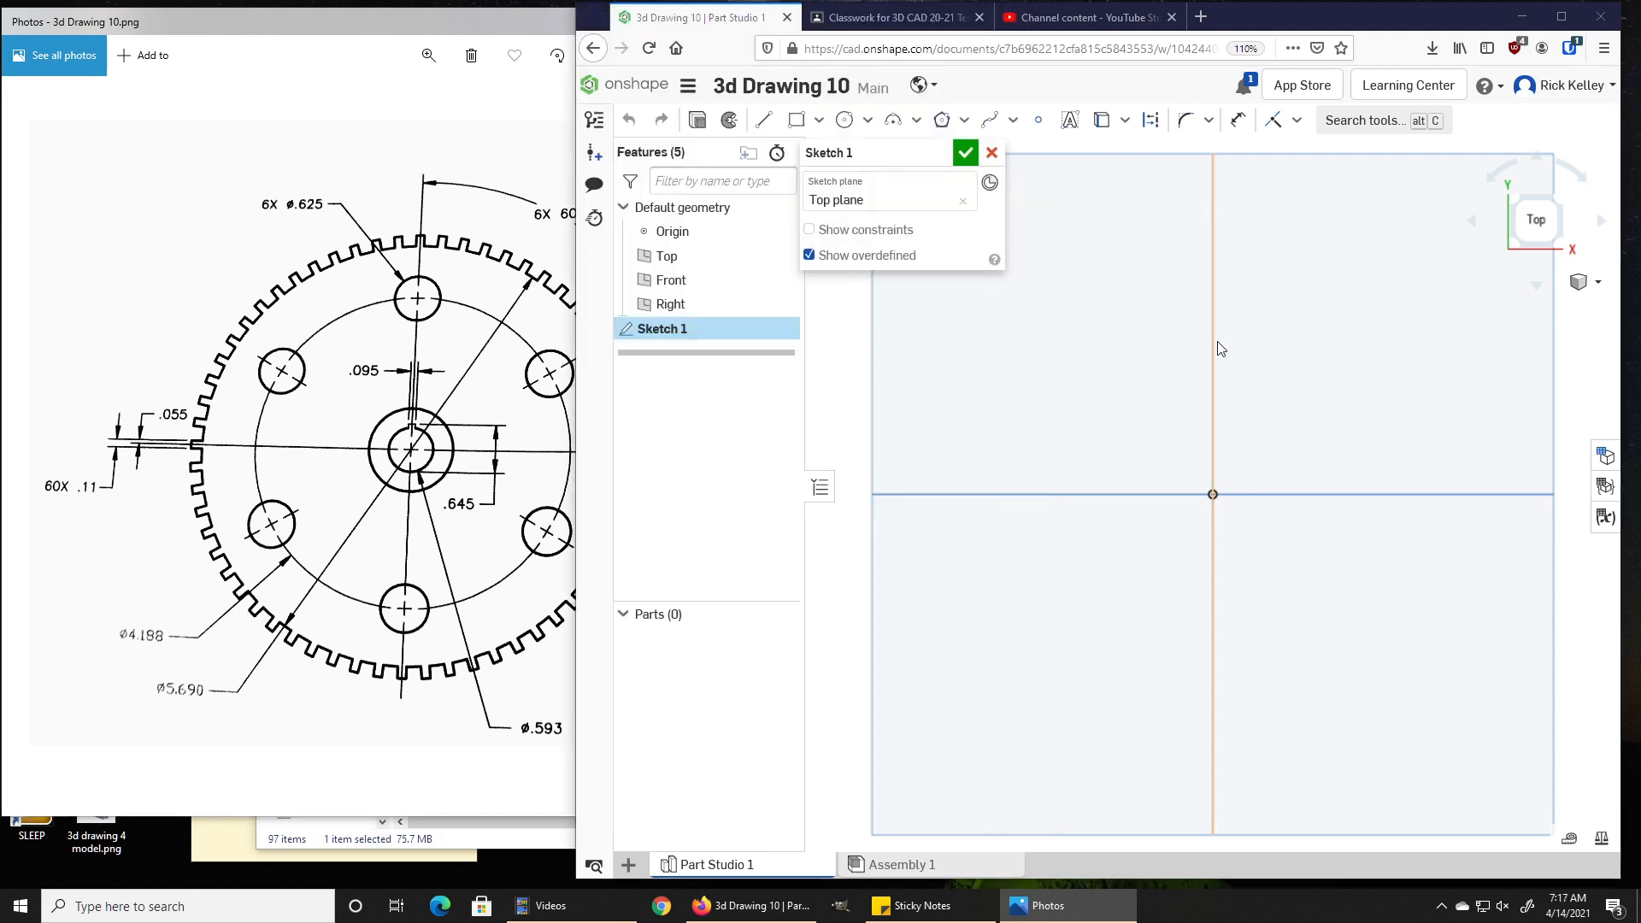
{"action": "left_click", "coordinate": [845, 121]}
{"action": "left_click", "coordinate": [1213, 494]}
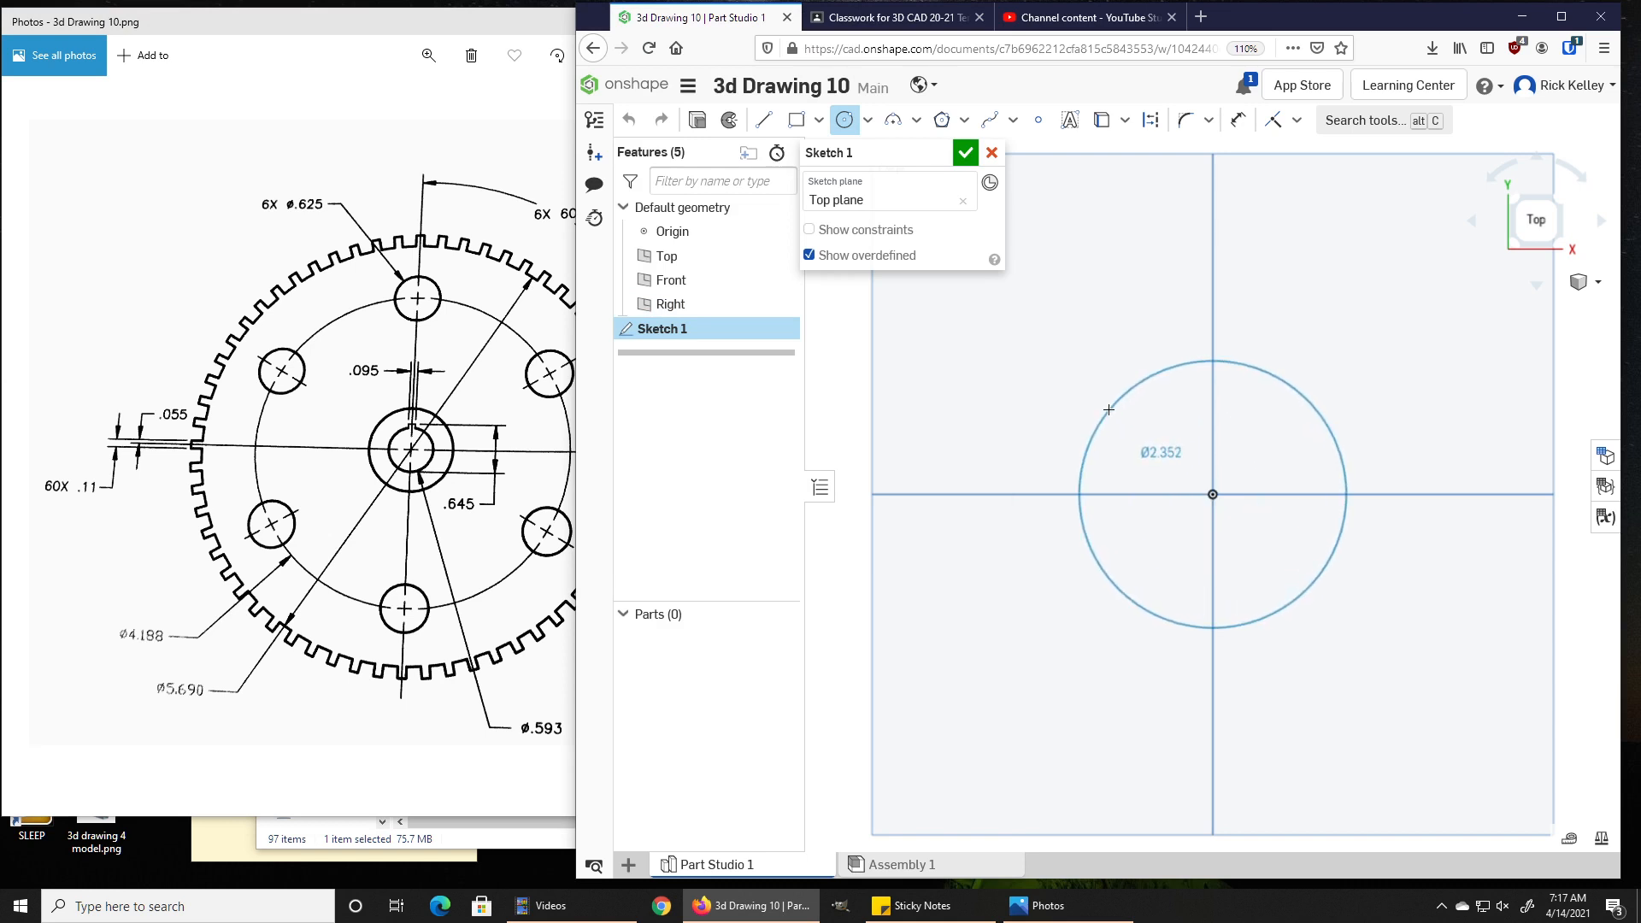
{"action": "left_click", "coordinate": [1068, 389]}
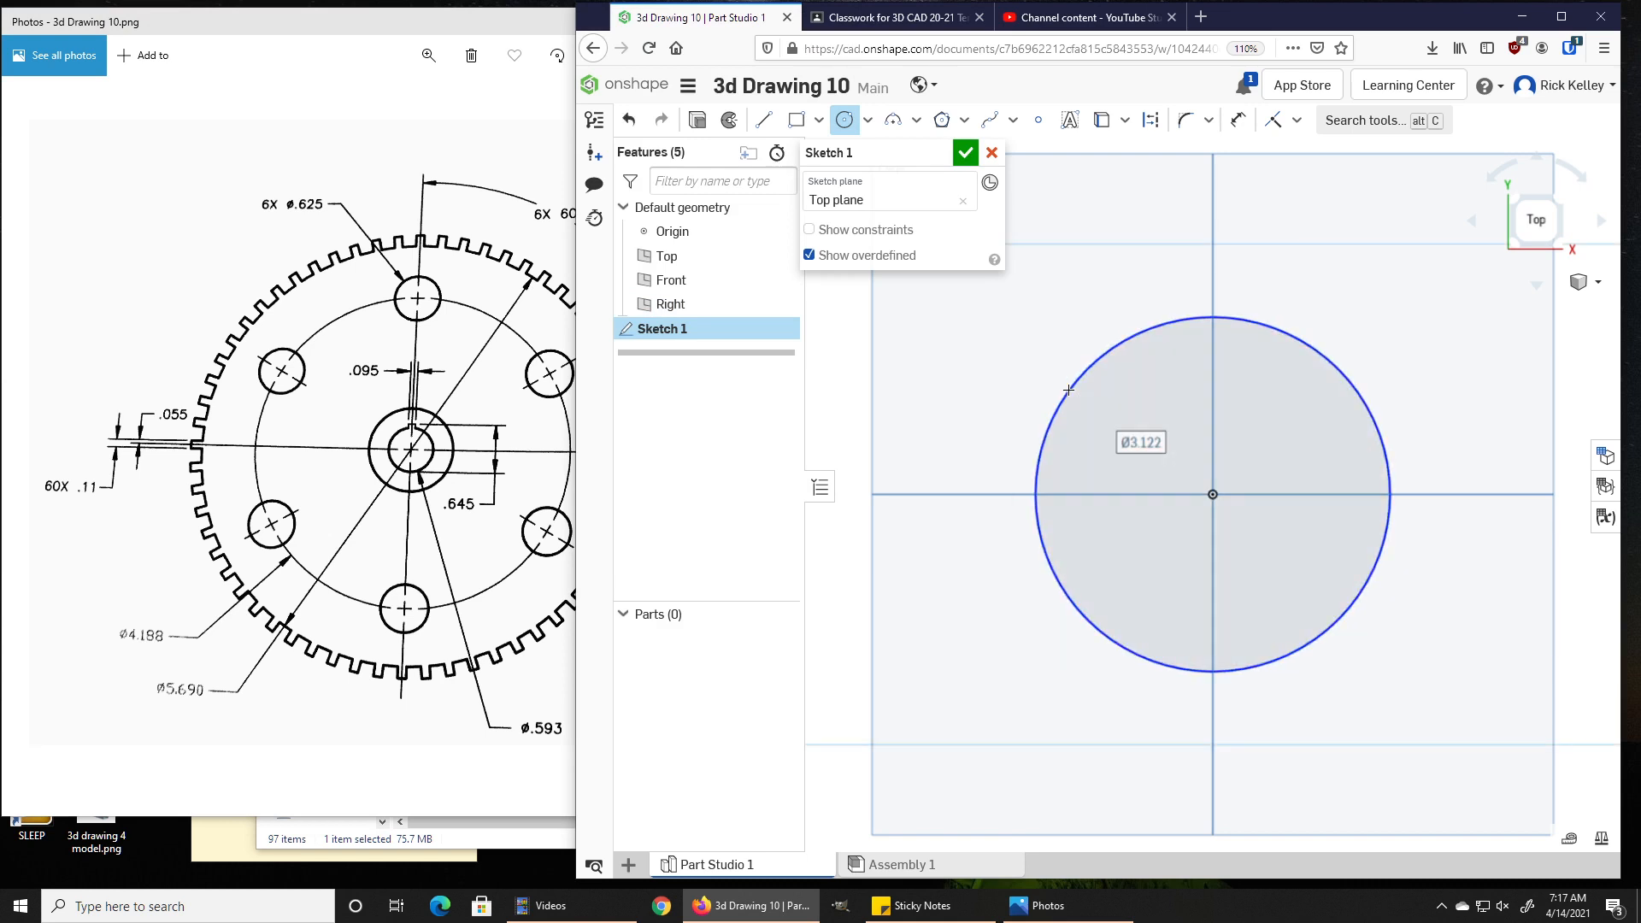
{"action": "type", "text": "5.69"}
{"action": "key", "text": "Return"}
{"action": "scroll", "coordinate": [1146, 453], "scroll_direction": "down", "scroll_amount": 1}
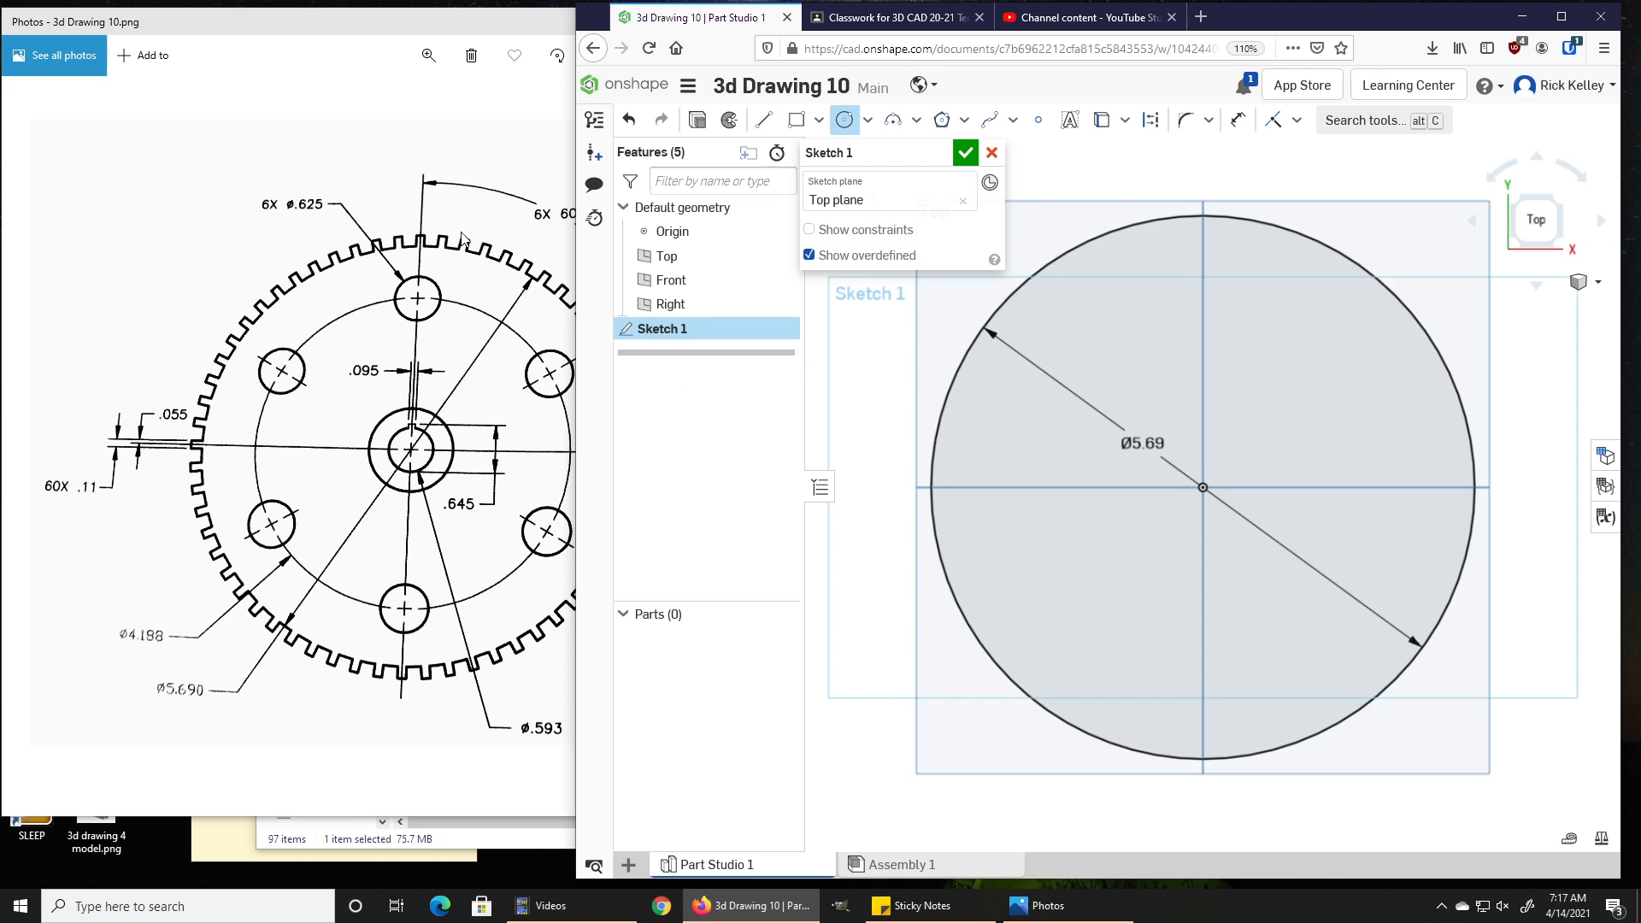
Check the reference drawing for the outer diameter, and add a concentric 6 in diameter circle centred on the origin
{"action": "left_click", "coordinate": [225, 258]}
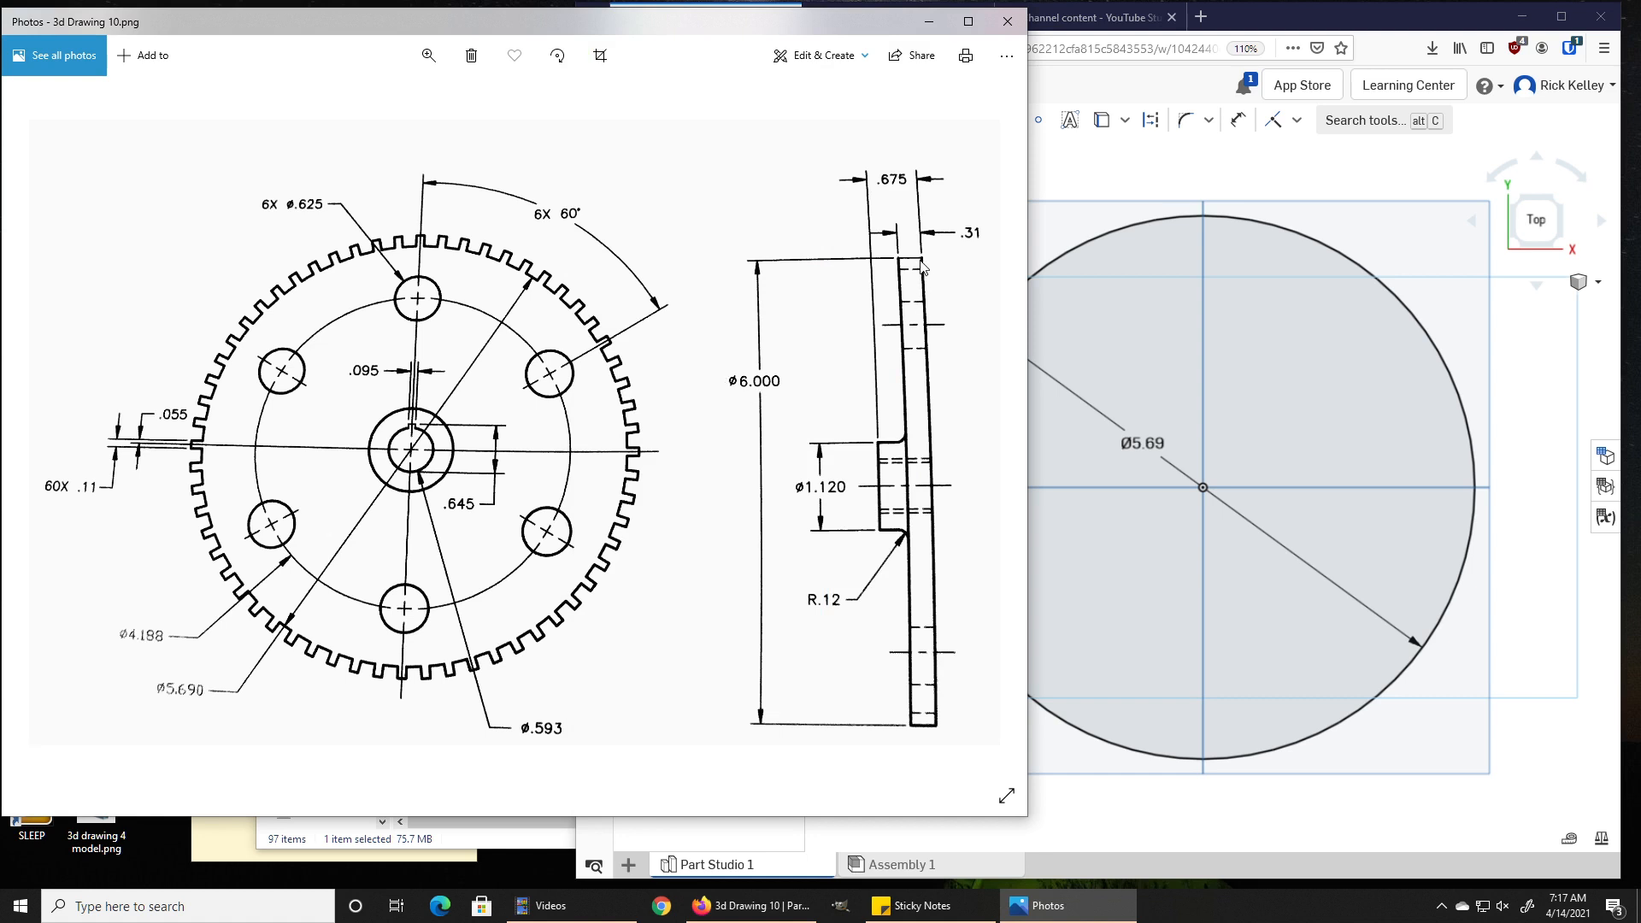
{"action": "left_click", "coordinate": [1400, 33]}
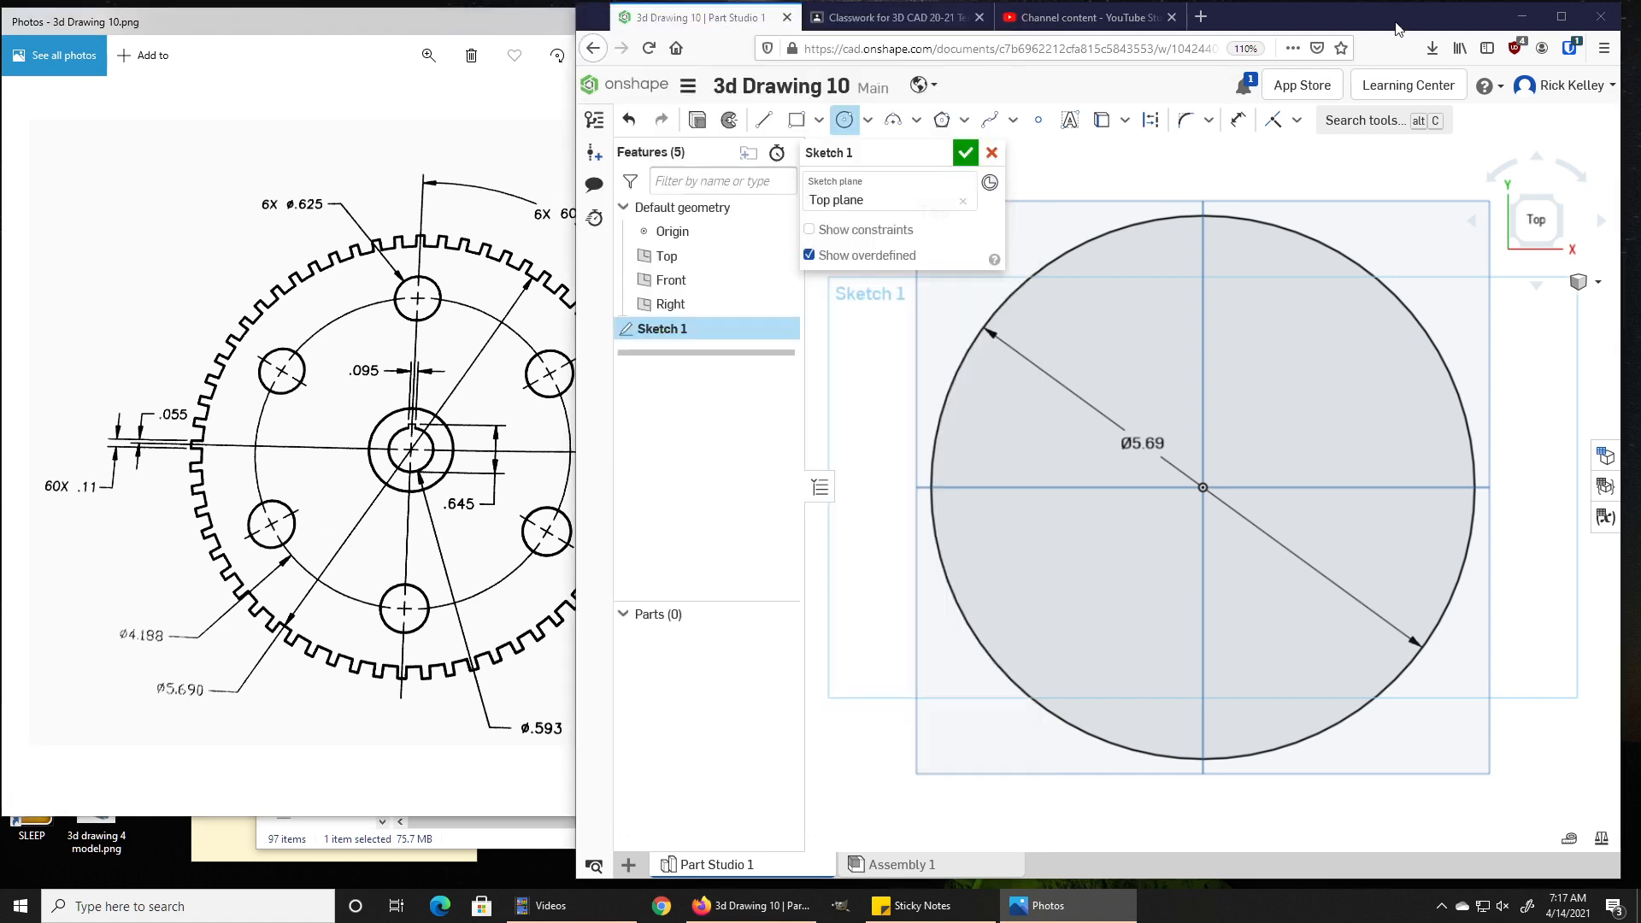
{"action": "left_click", "coordinate": [836, 117]}
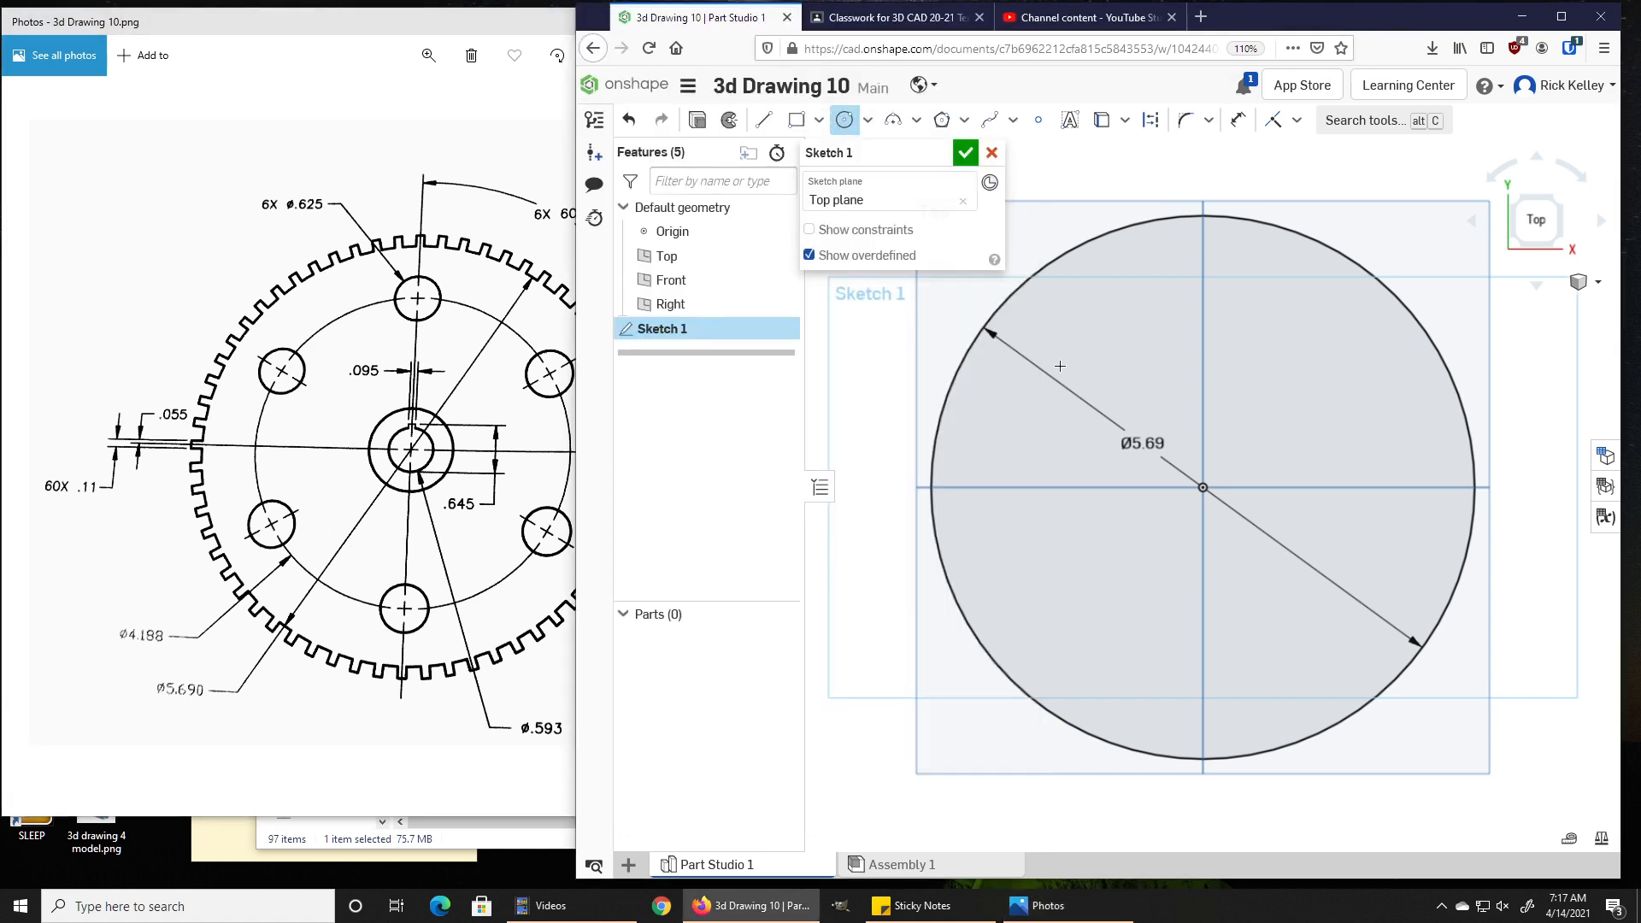
{"action": "left_click", "coordinate": [1203, 487]}
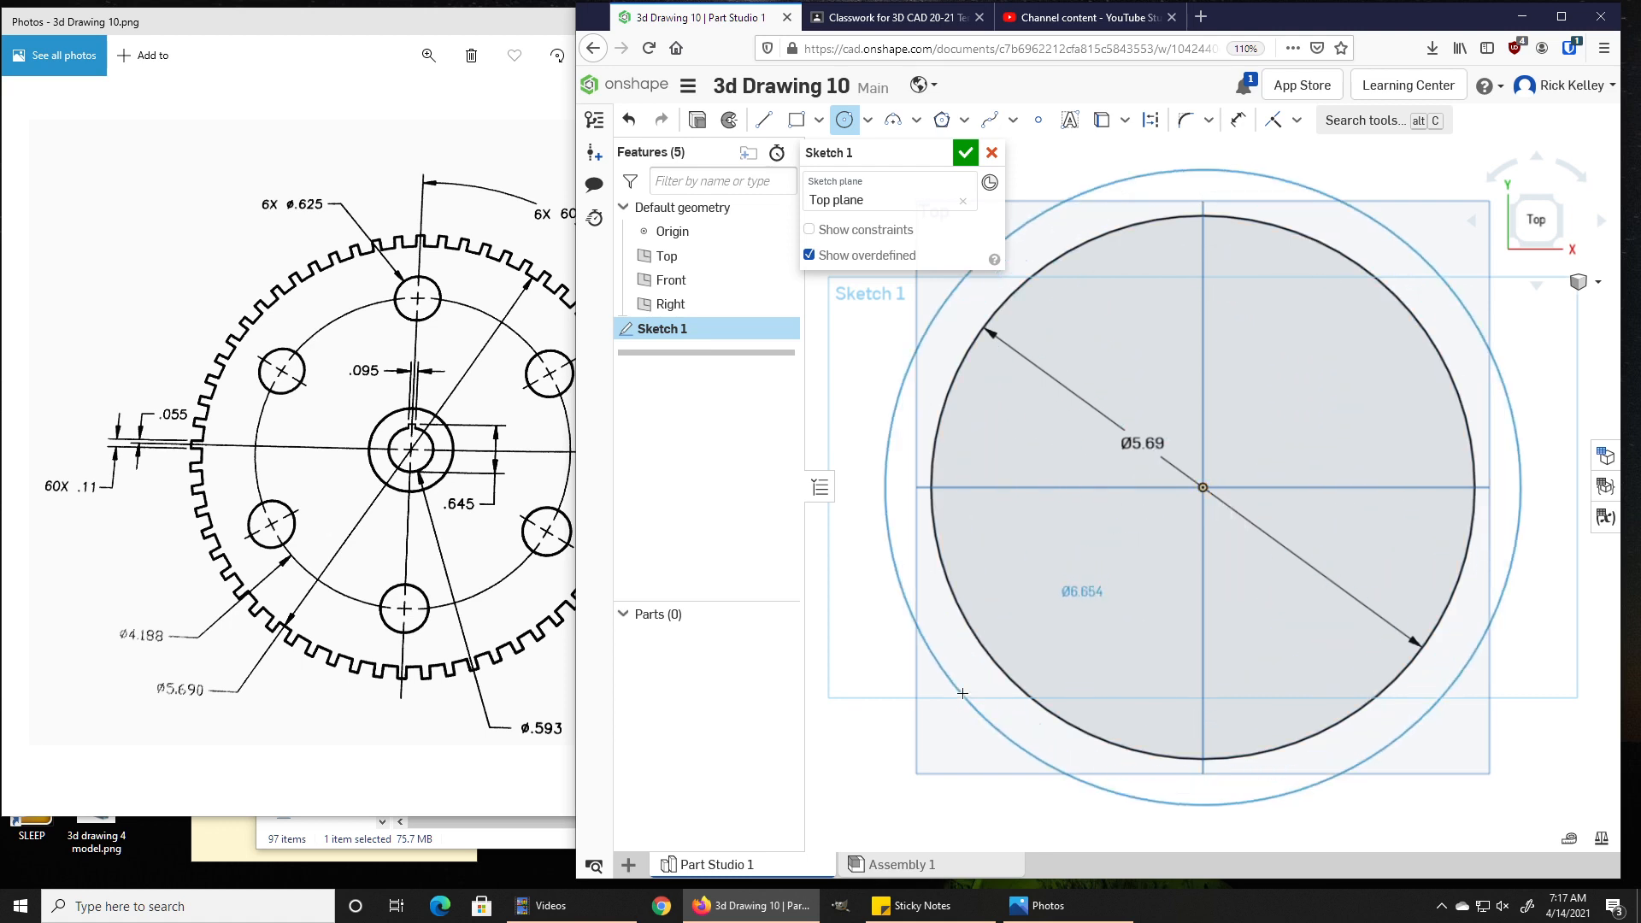
{"action": "type", "text": "6"}
{"action": "key", "text": "Return"}
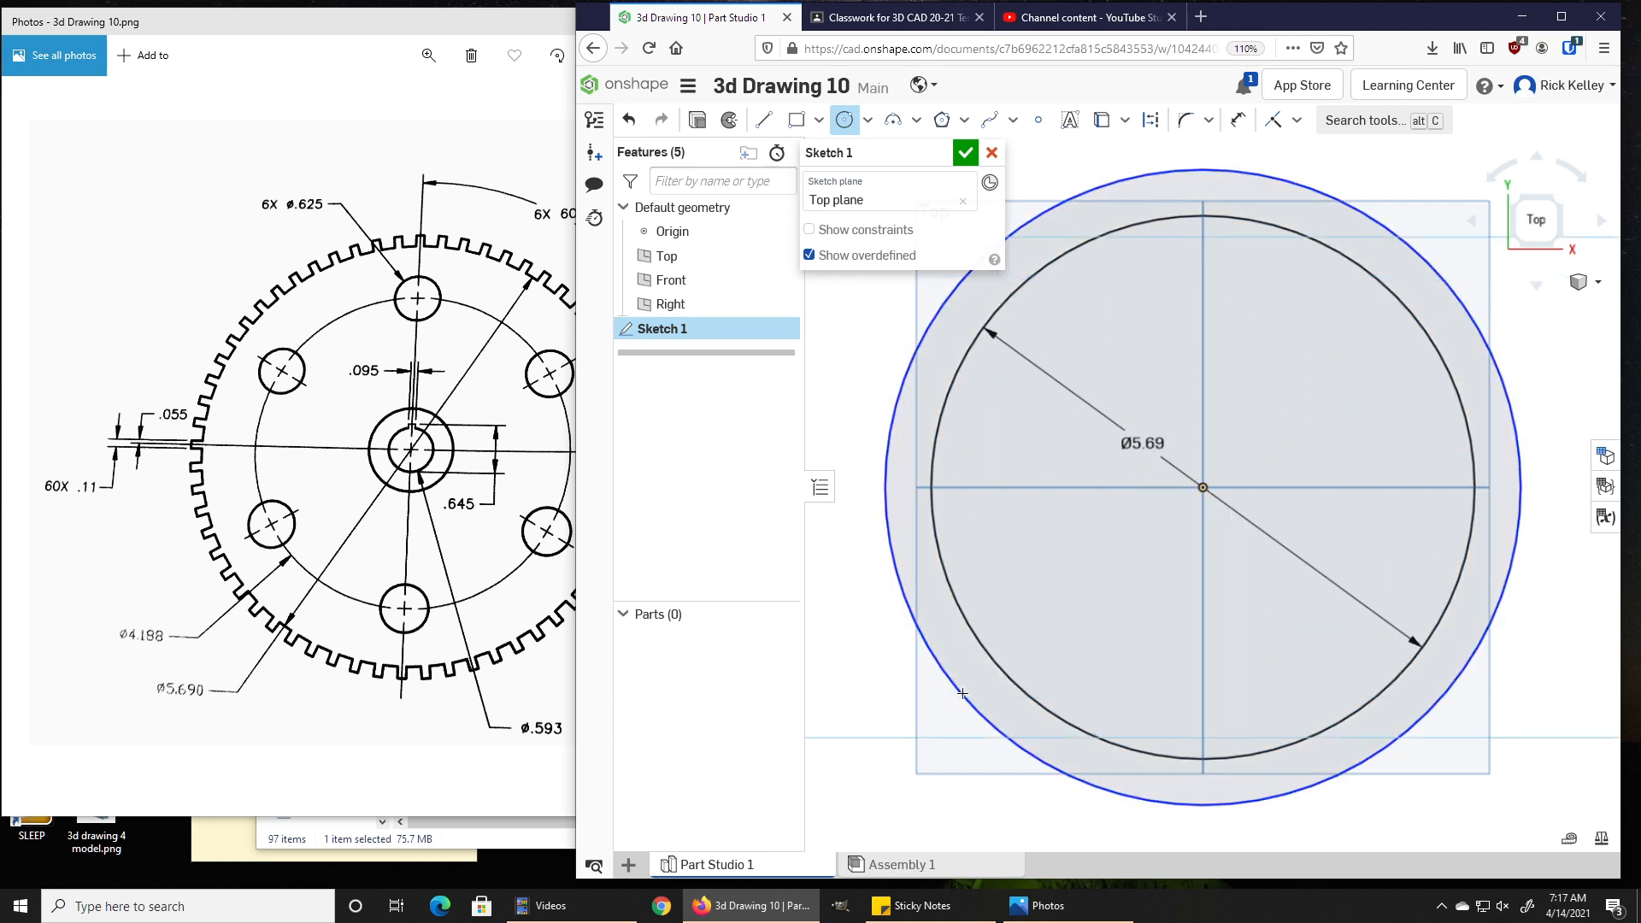
{"action": "key", "text": "Escape"}
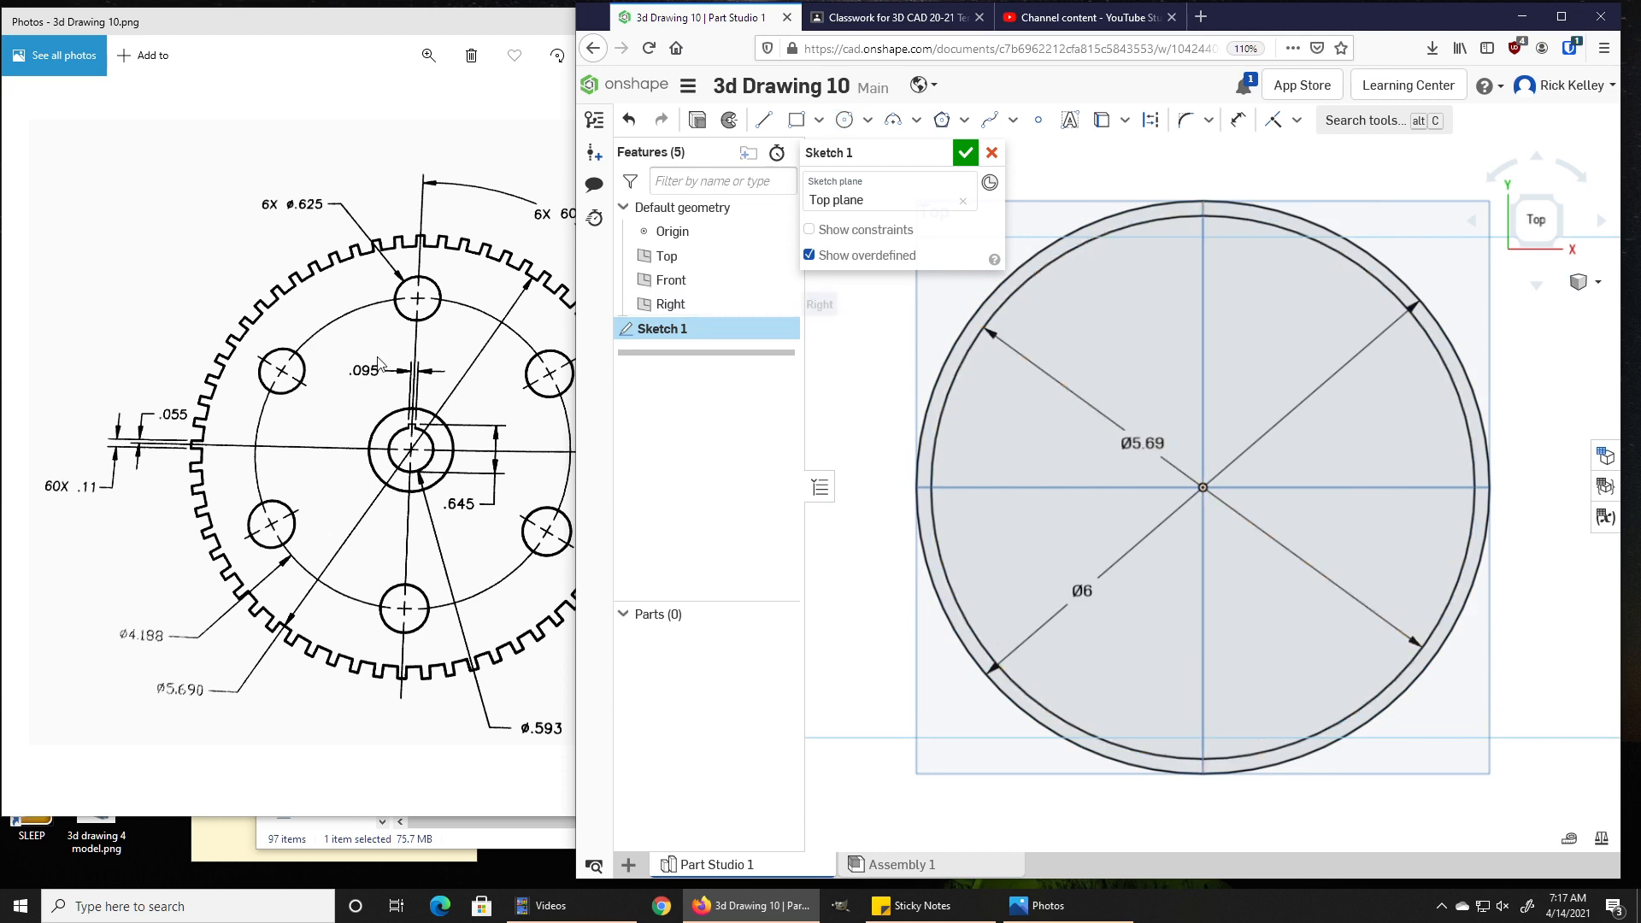
Check the reference drawing for the bolt circle, and add a 4.188 in diameter circle centred on the origin
{"action": "left_click", "coordinate": [395, 203]}
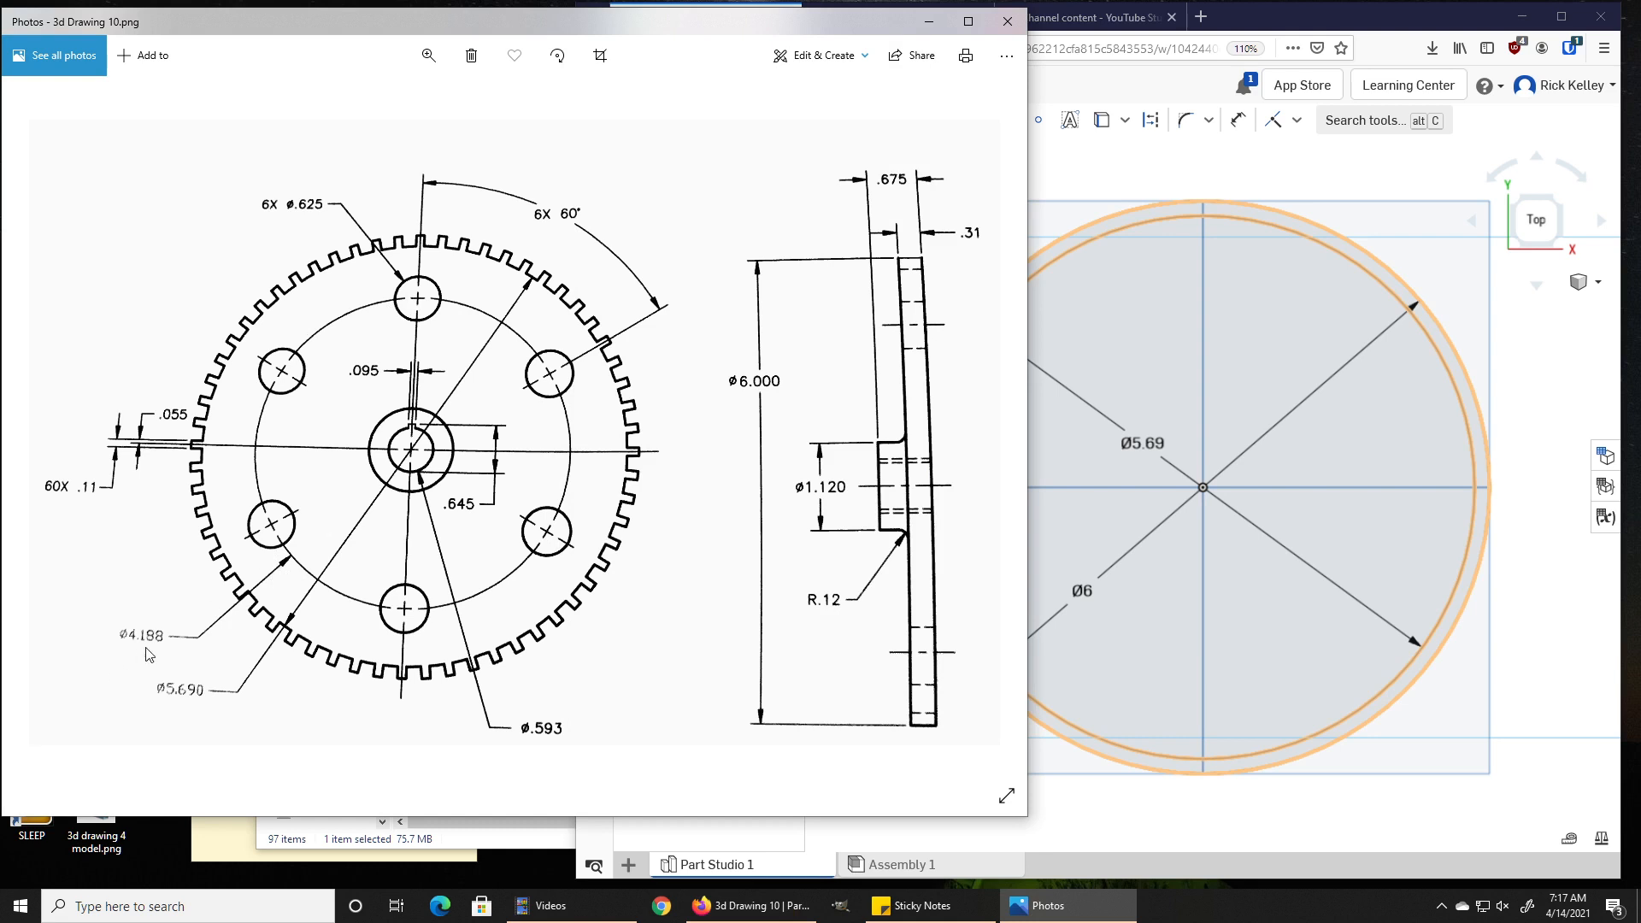
{"action": "left_click", "coordinate": [1344, 16]}
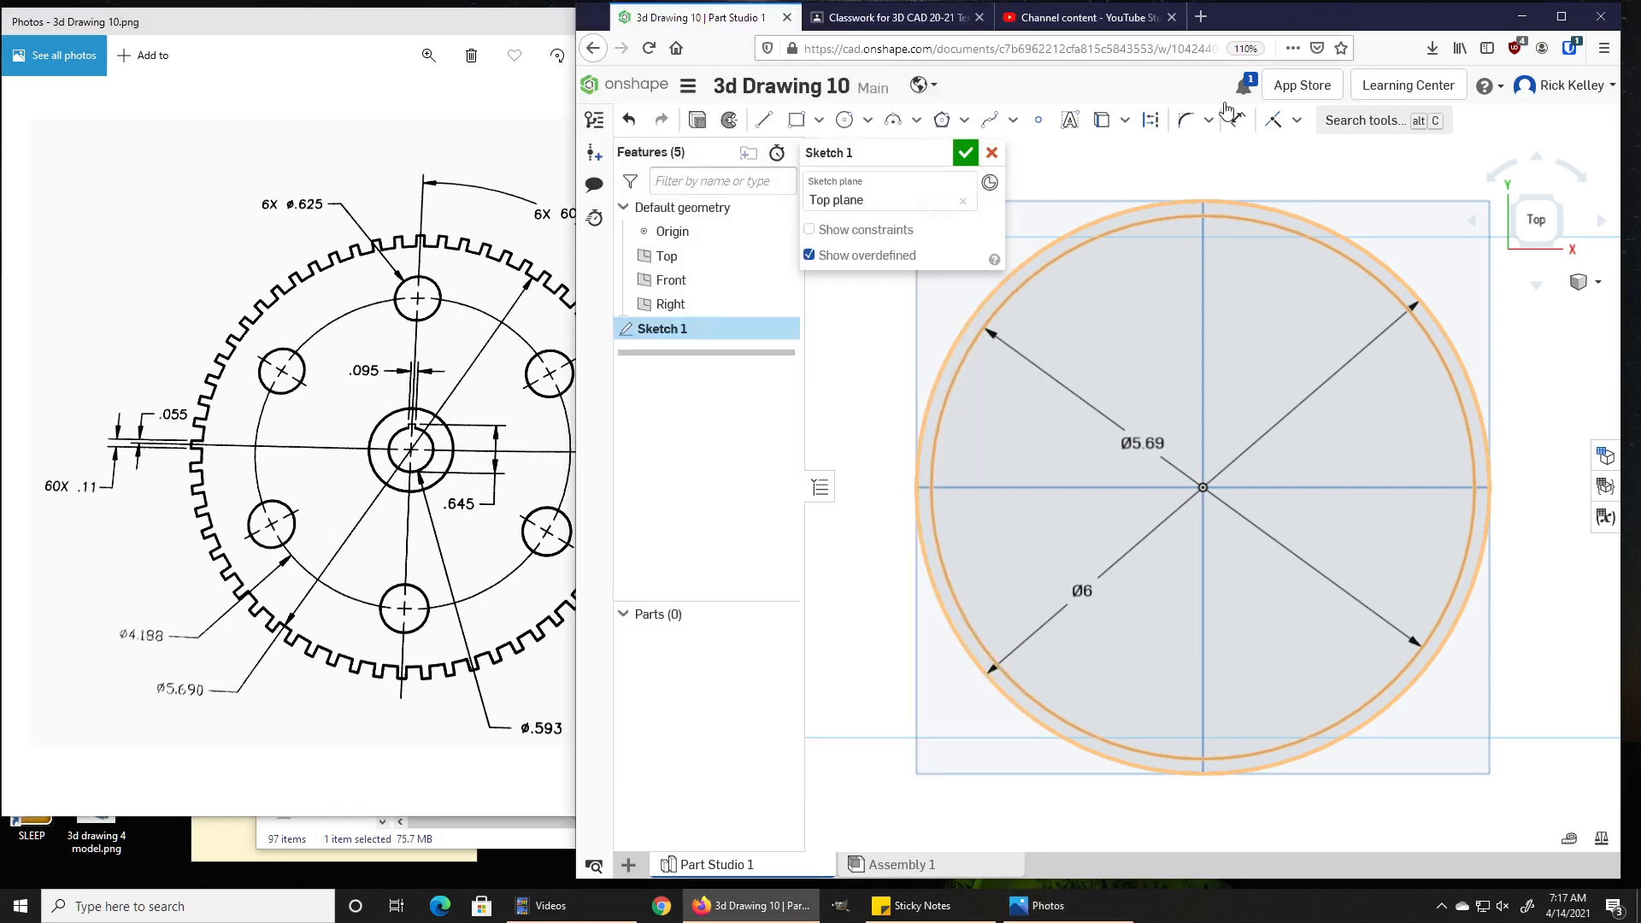
{"action": "key", "text": "c"}
{"action": "left_click", "coordinate": [1202, 487]}
{"action": "left_click", "coordinate": [1039, 492]}
{"action": "type", "text": "4.188"}
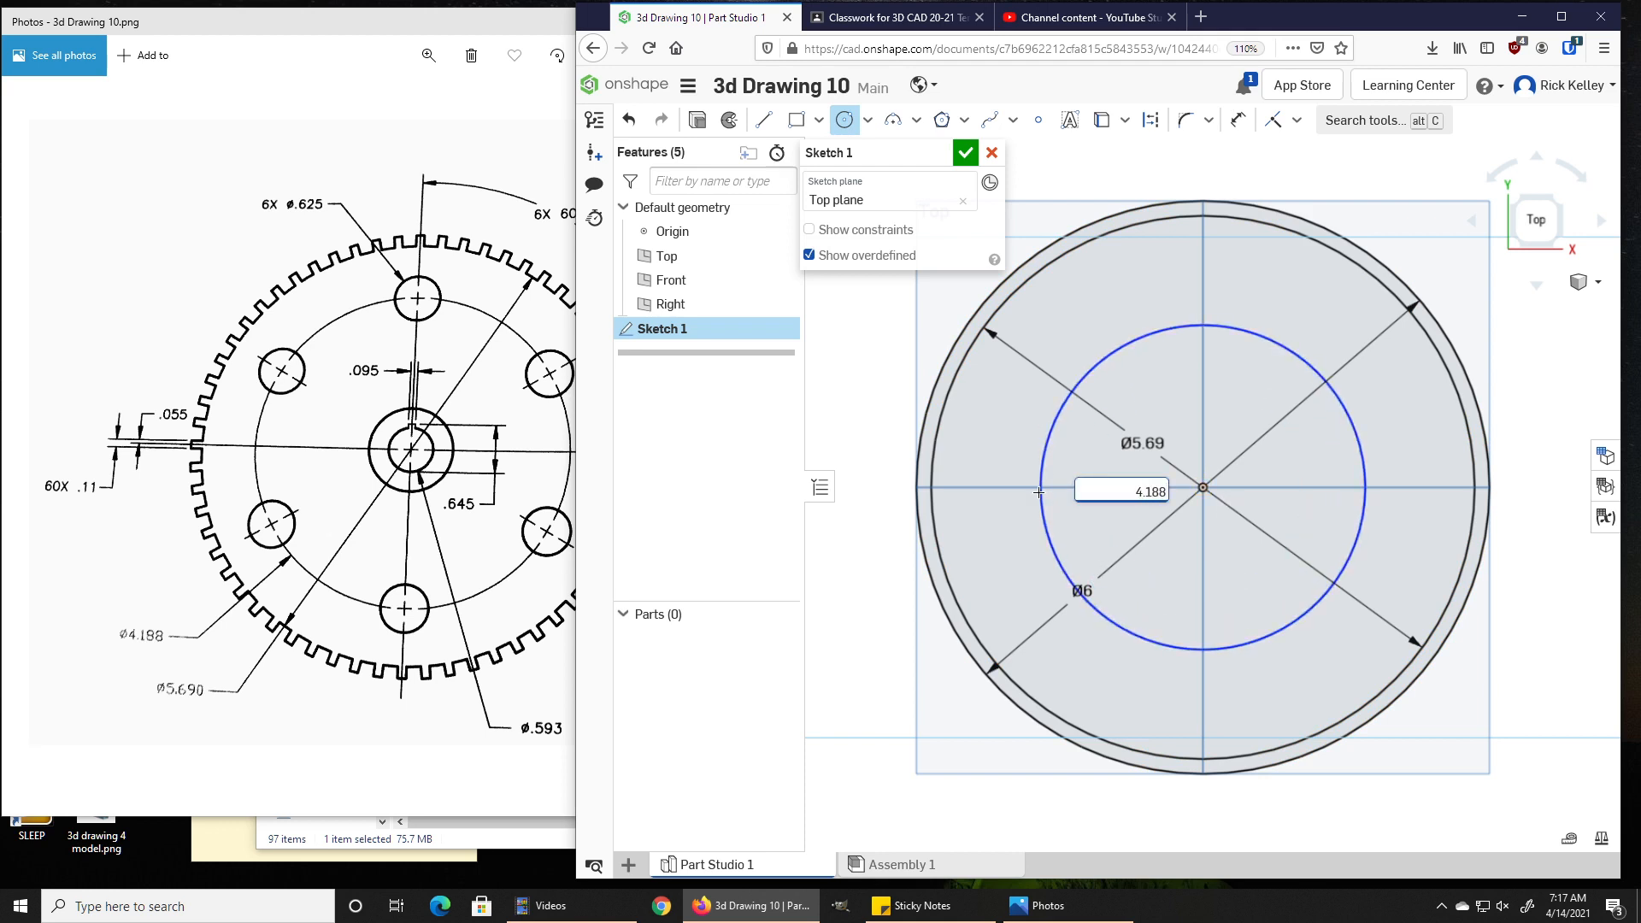
{"action": "key", "text": "Return"}
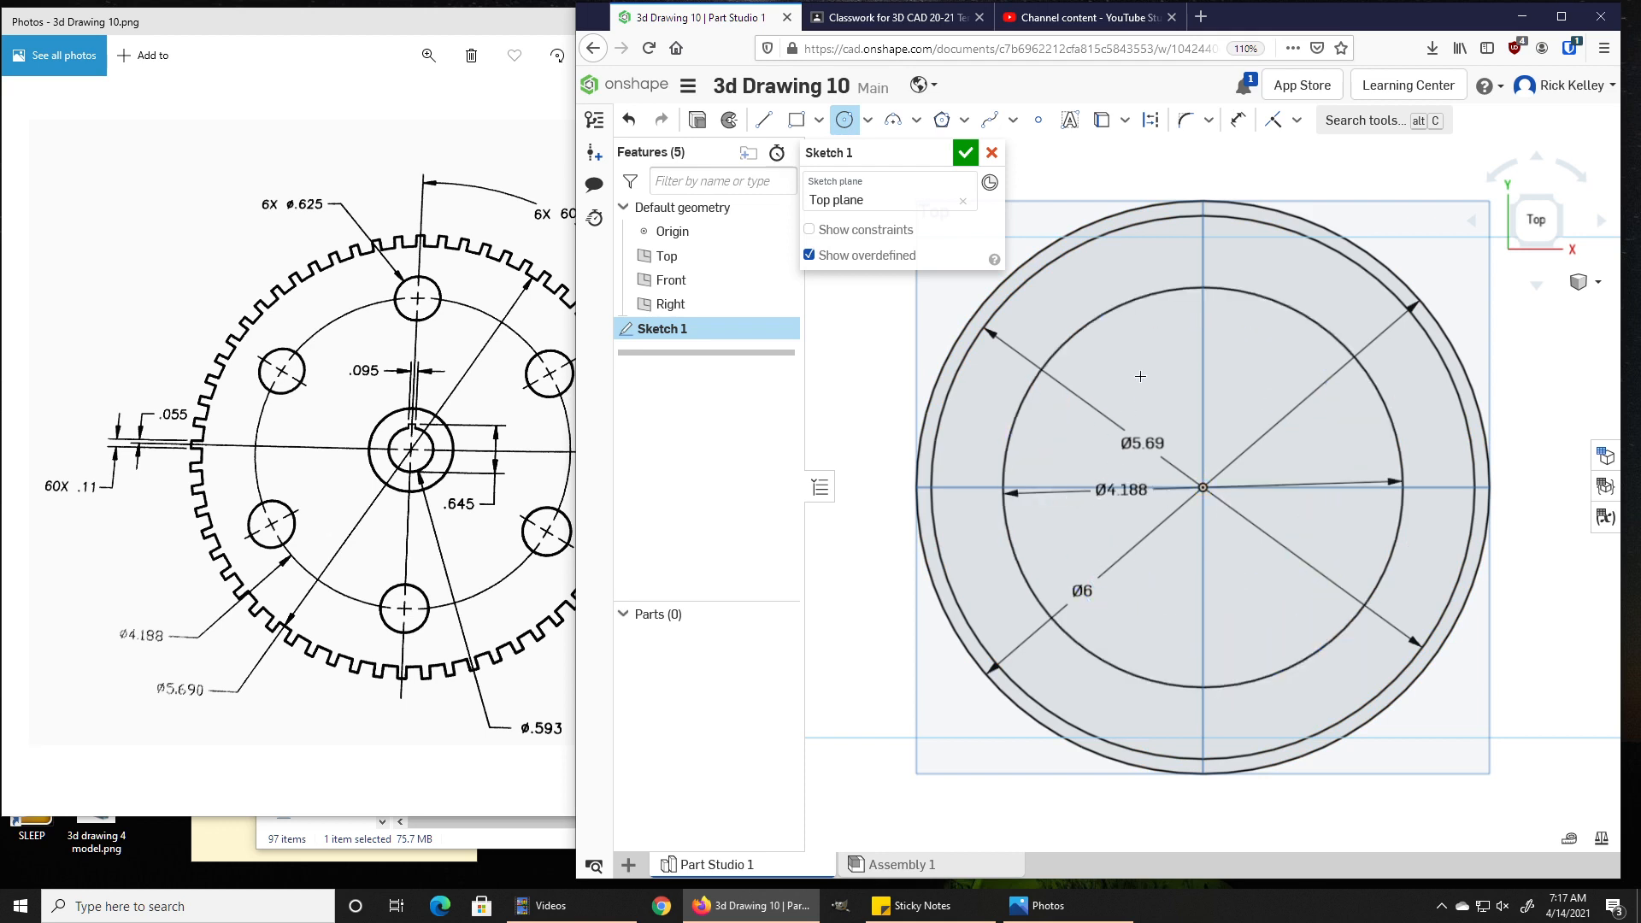
{"action": "key", "text": "Escape"}
Convert the 4.188 in circle to construction geometry
{"action": "left_click", "coordinate": [1138, 299]}
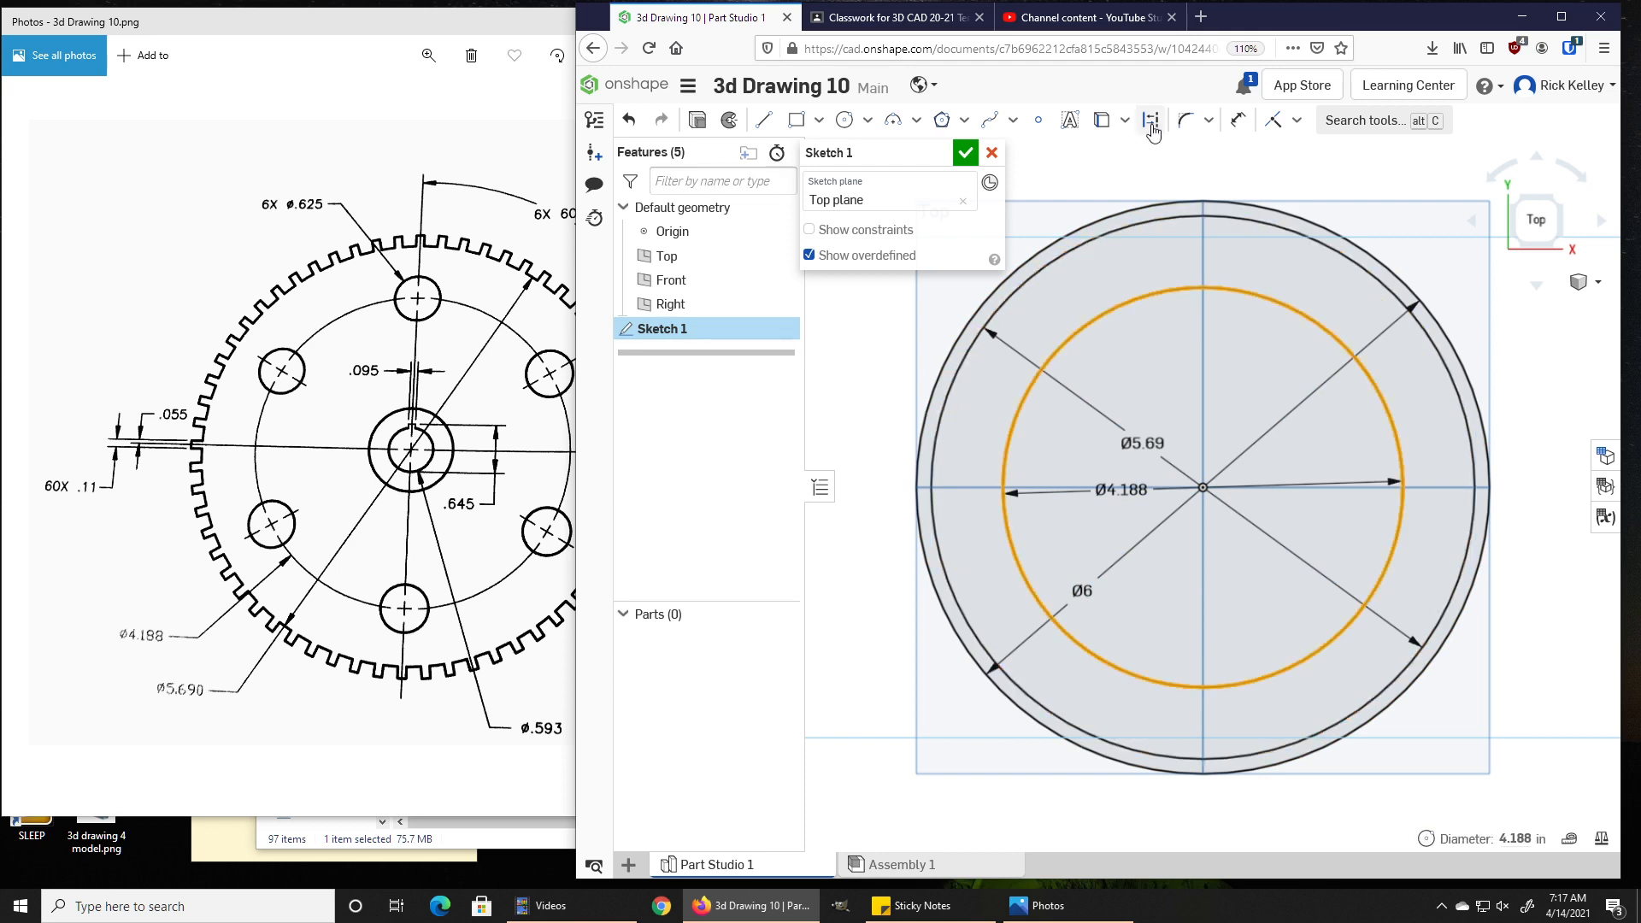
{"action": "left_click", "coordinate": [1149, 125]}
{"action": "left_click", "coordinate": [948, 304]}
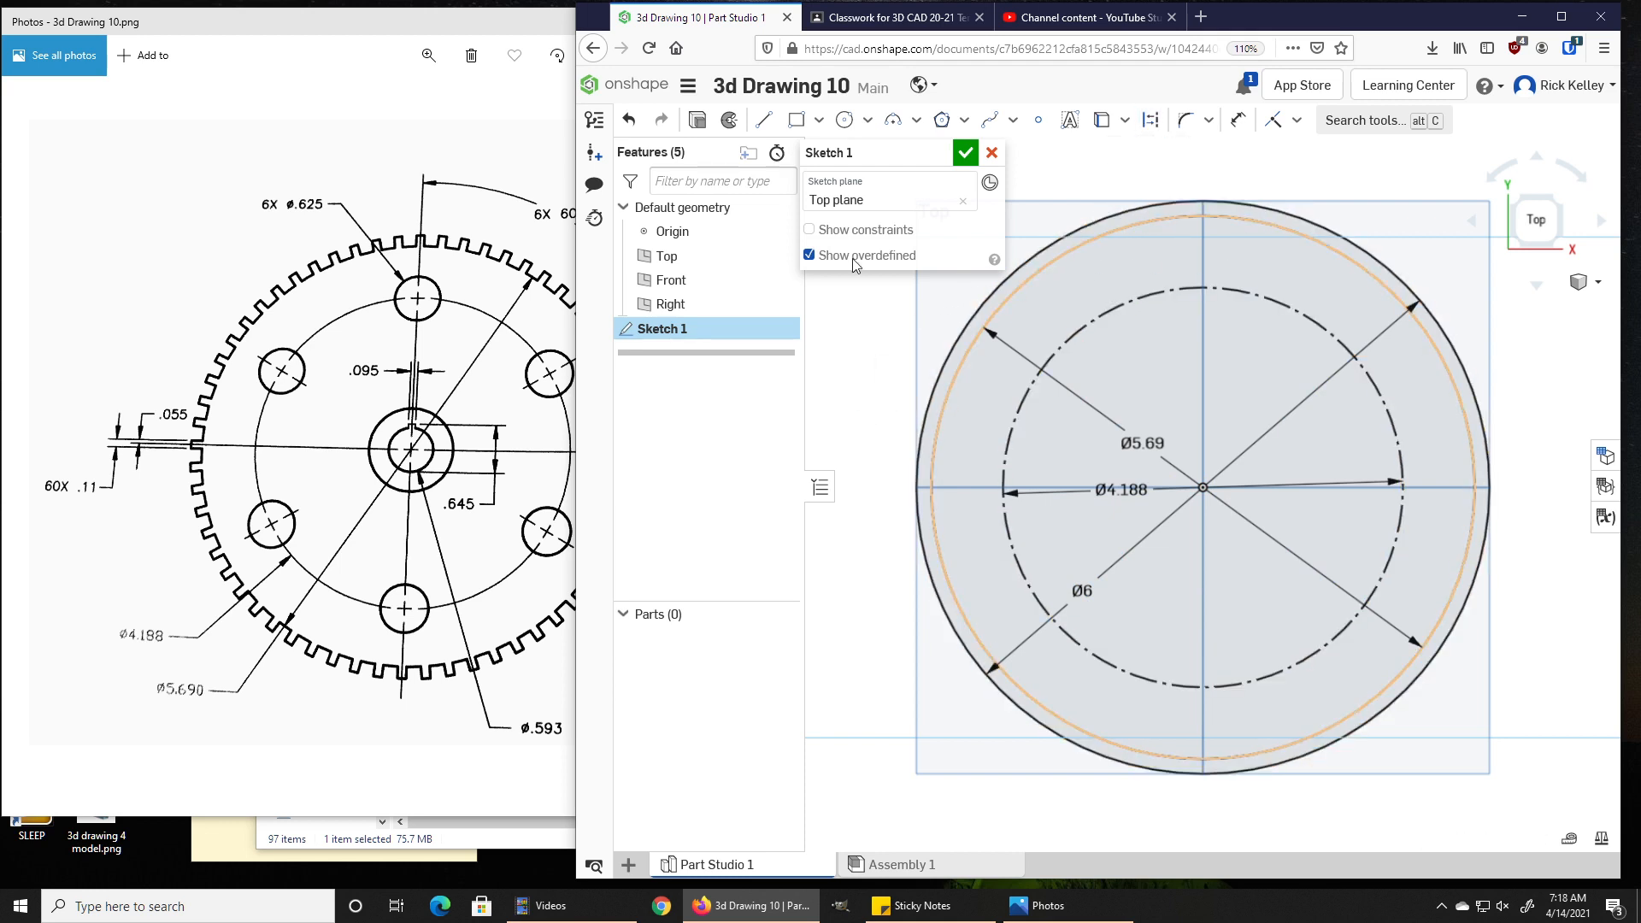
Check the tooth slot dimensions in the reference drawing, and draw a vertical line above the origin from the 5.69 in circle to the 6 in circle
{"action": "scroll", "coordinate": [1203, 240], "scroll_direction": "up", "scroll_amount": 3}
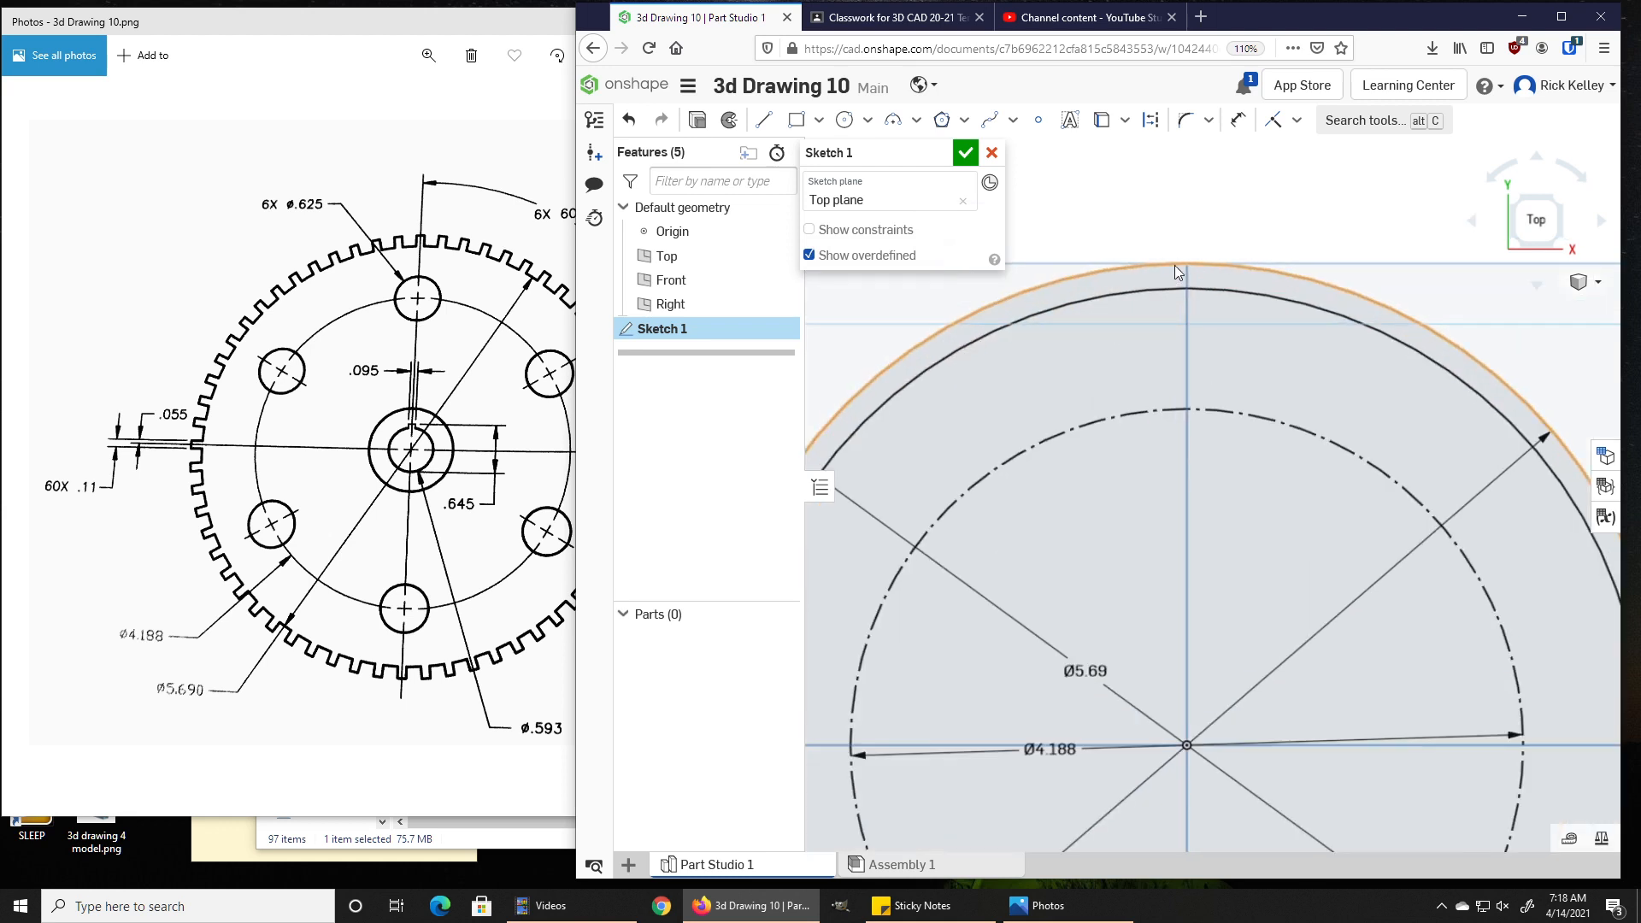
{"action": "scroll", "coordinate": [1174, 265], "scroll_direction": "up", "scroll_amount": 3}
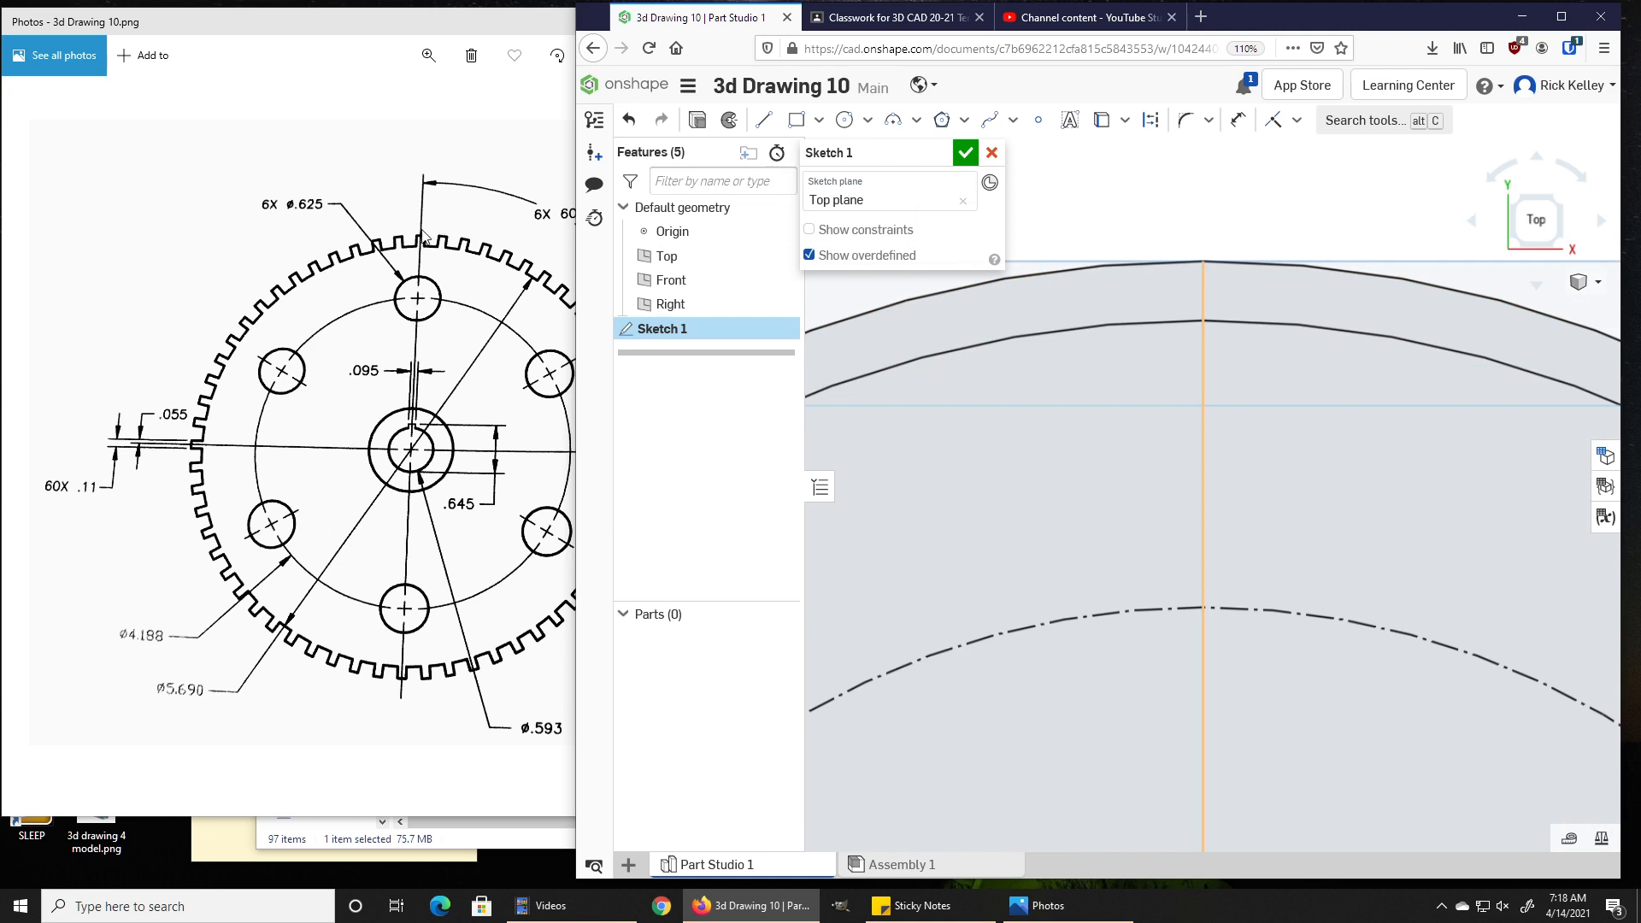
{"action": "left_click", "coordinate": [458, 165]}
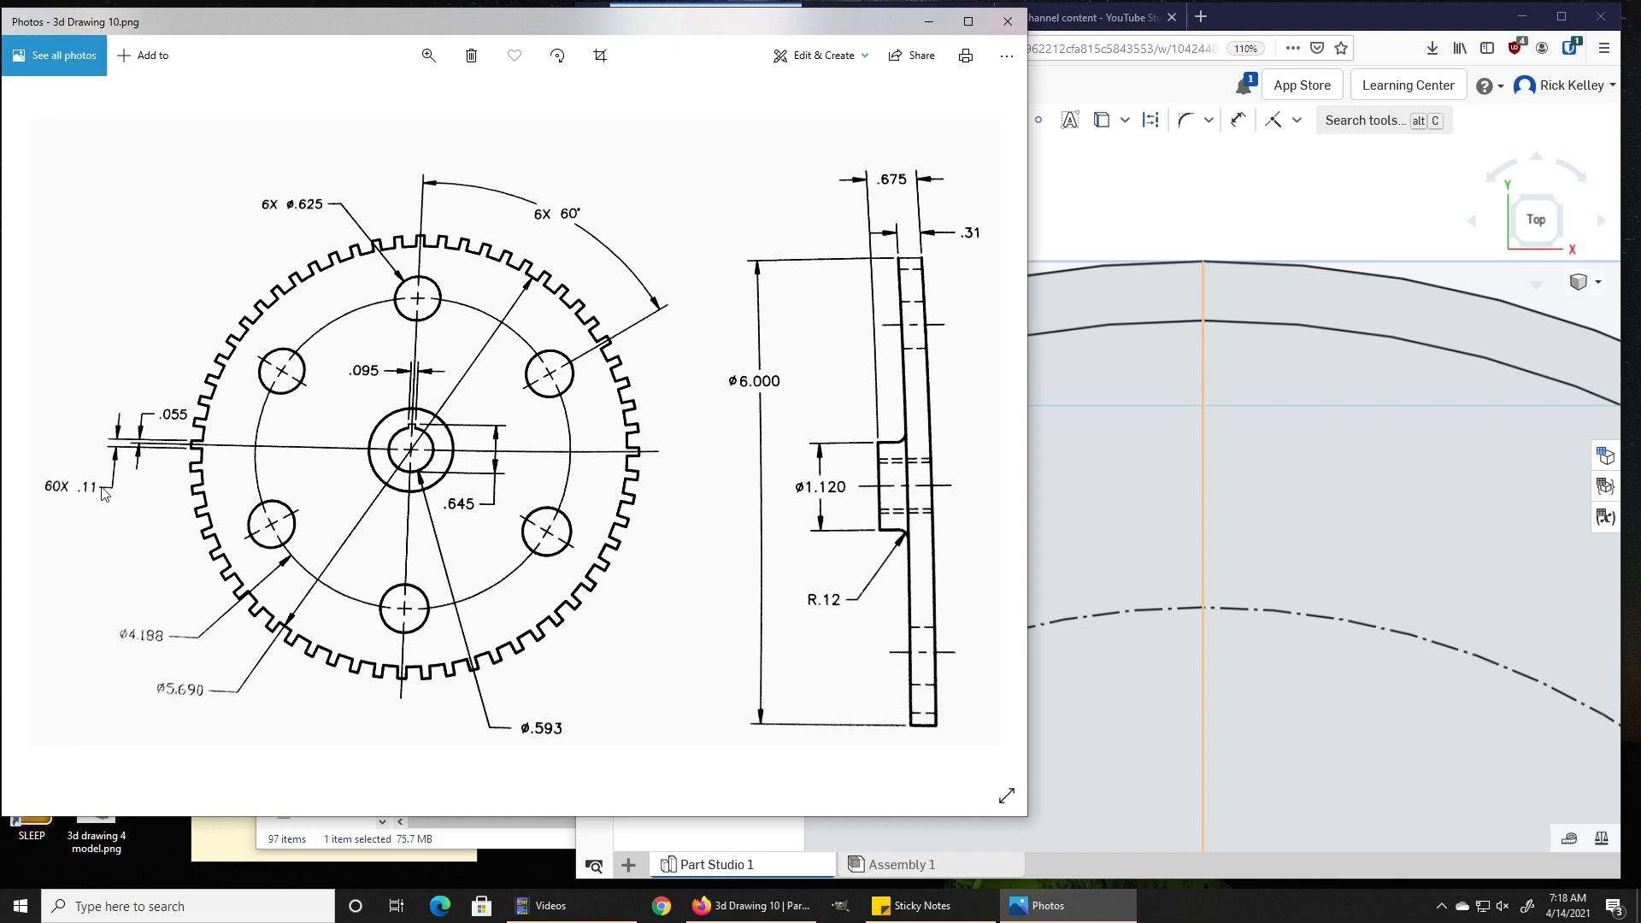
{"action": "left_click", "coordinate": [1220, 229]}
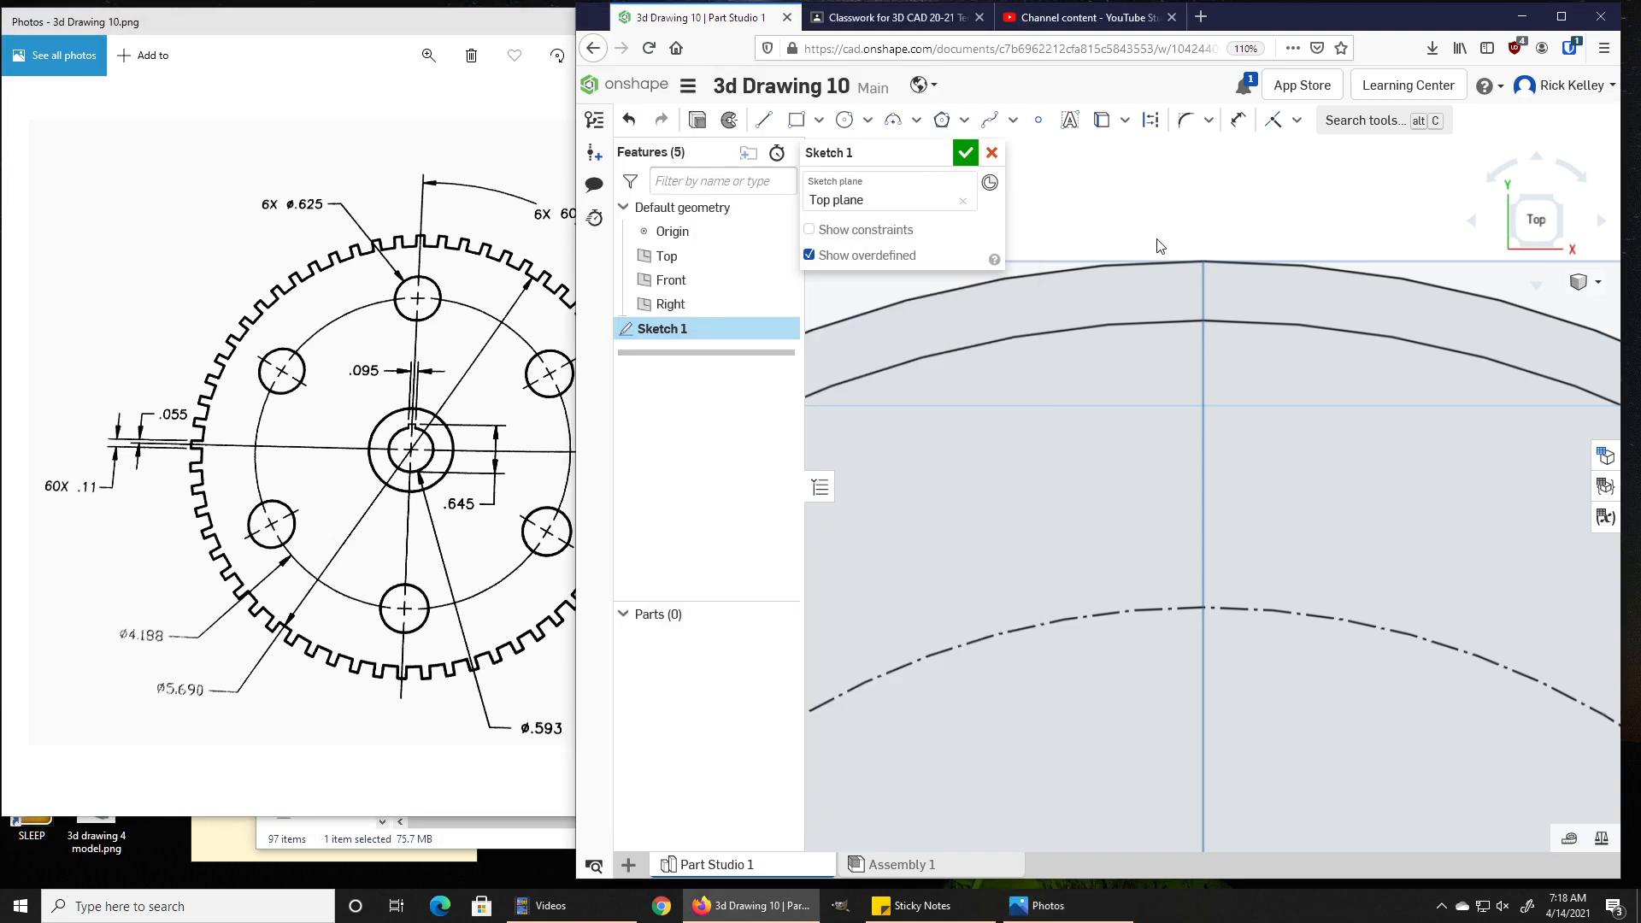
{"action": "key", "text": "l"}
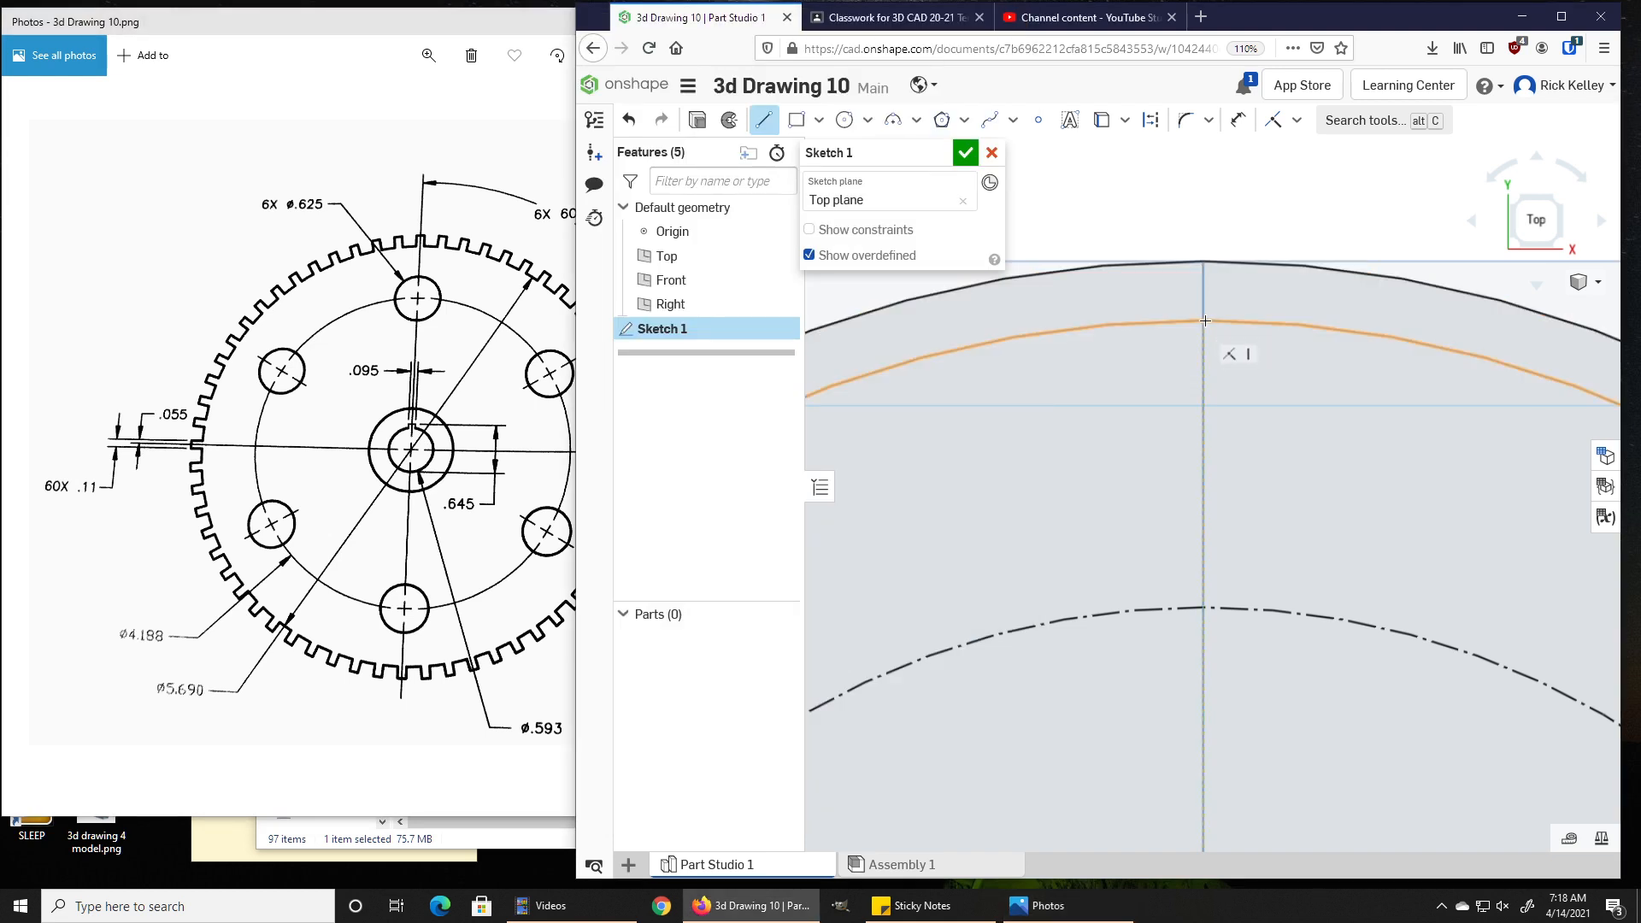
{"action": "left_click", "coordinate": [1205, 321]}
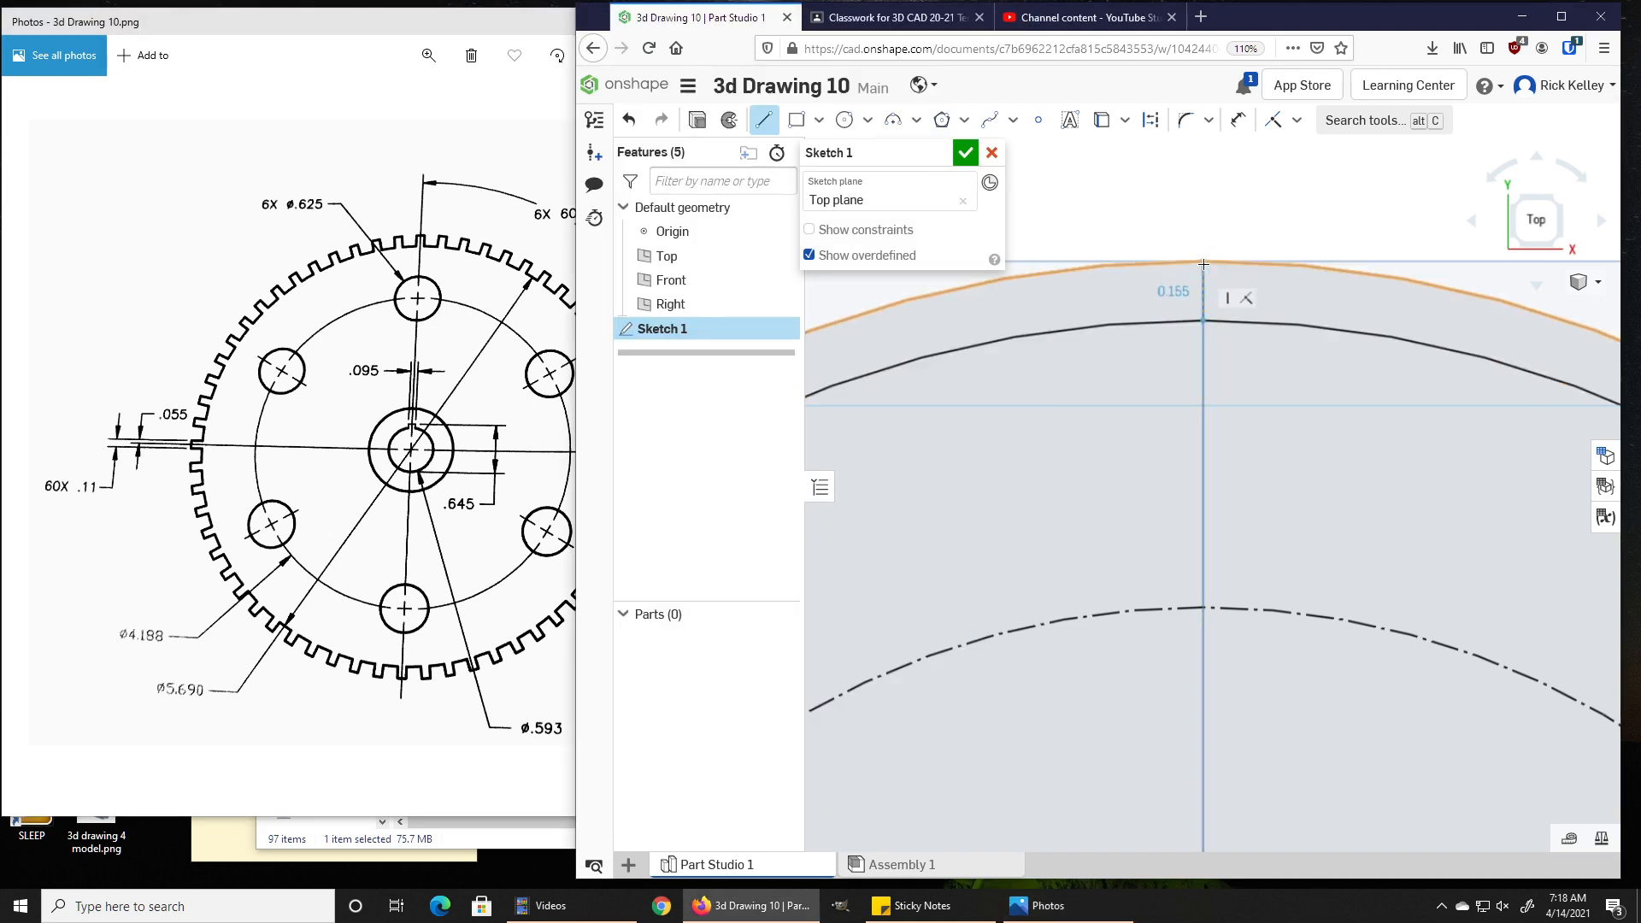
{"action": "left_click", "coordinate": [1204, 264]}
{"action": "key", "text": "Escape"}
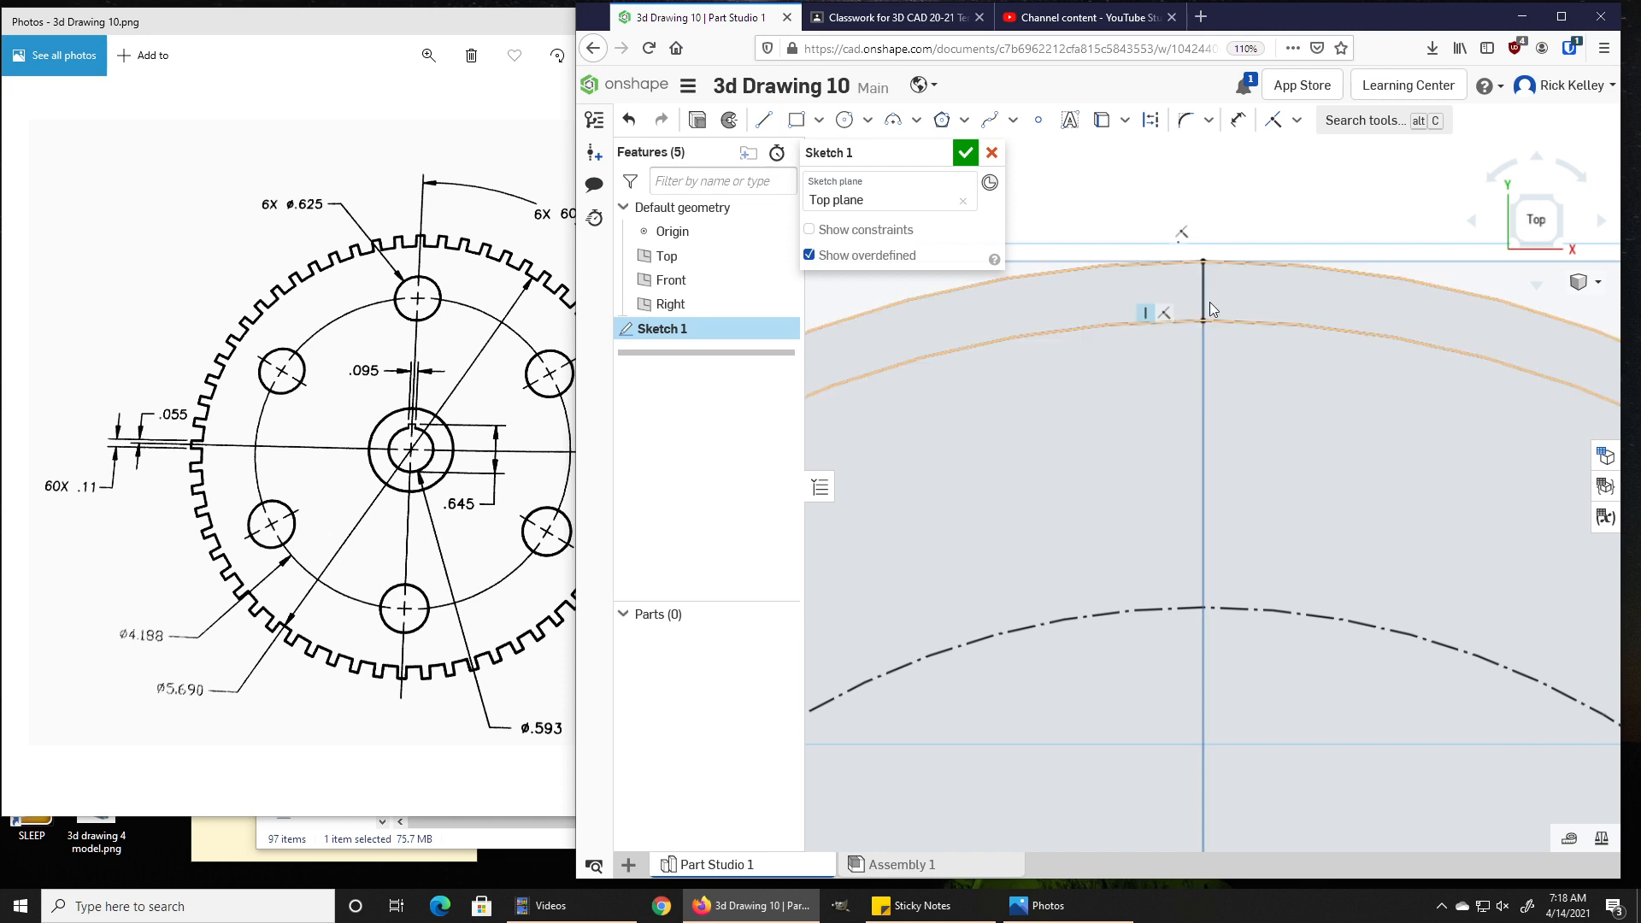
Offset the short vertical line between the two outer circles 0.055 in to its right side
{"action": "scroll", "coordinate": [1208, 305], "scroll_direction": "down", "scroll_amount": 5}
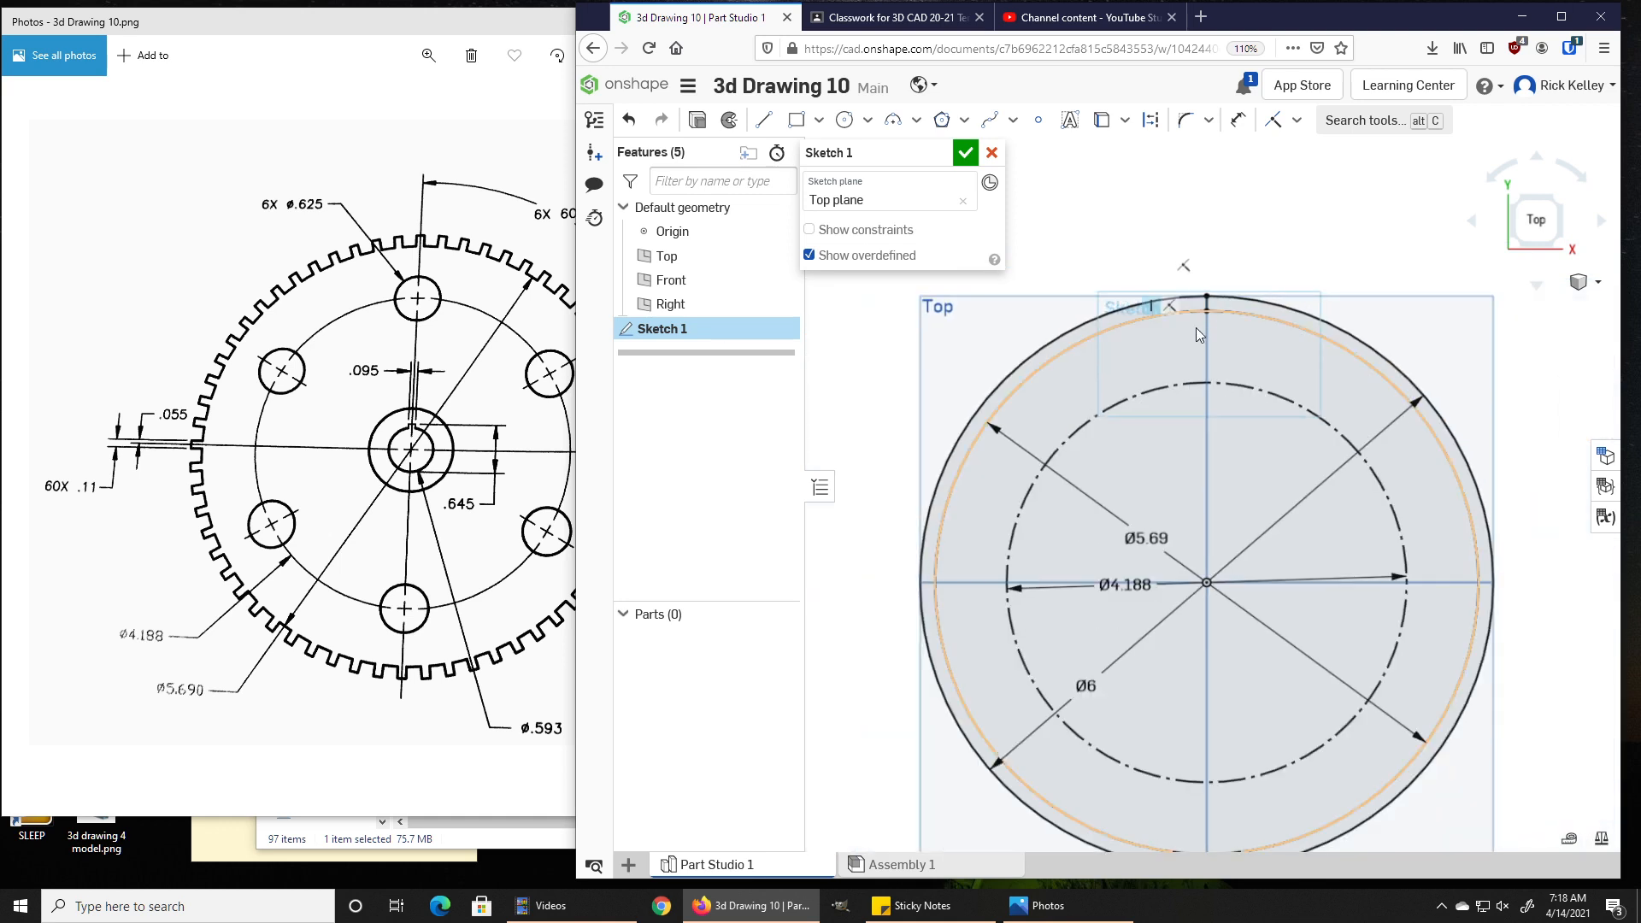
{"action": "middle_click_drag", "start_coordinate": [1184, 347], "coordinate": [1171, 306]}
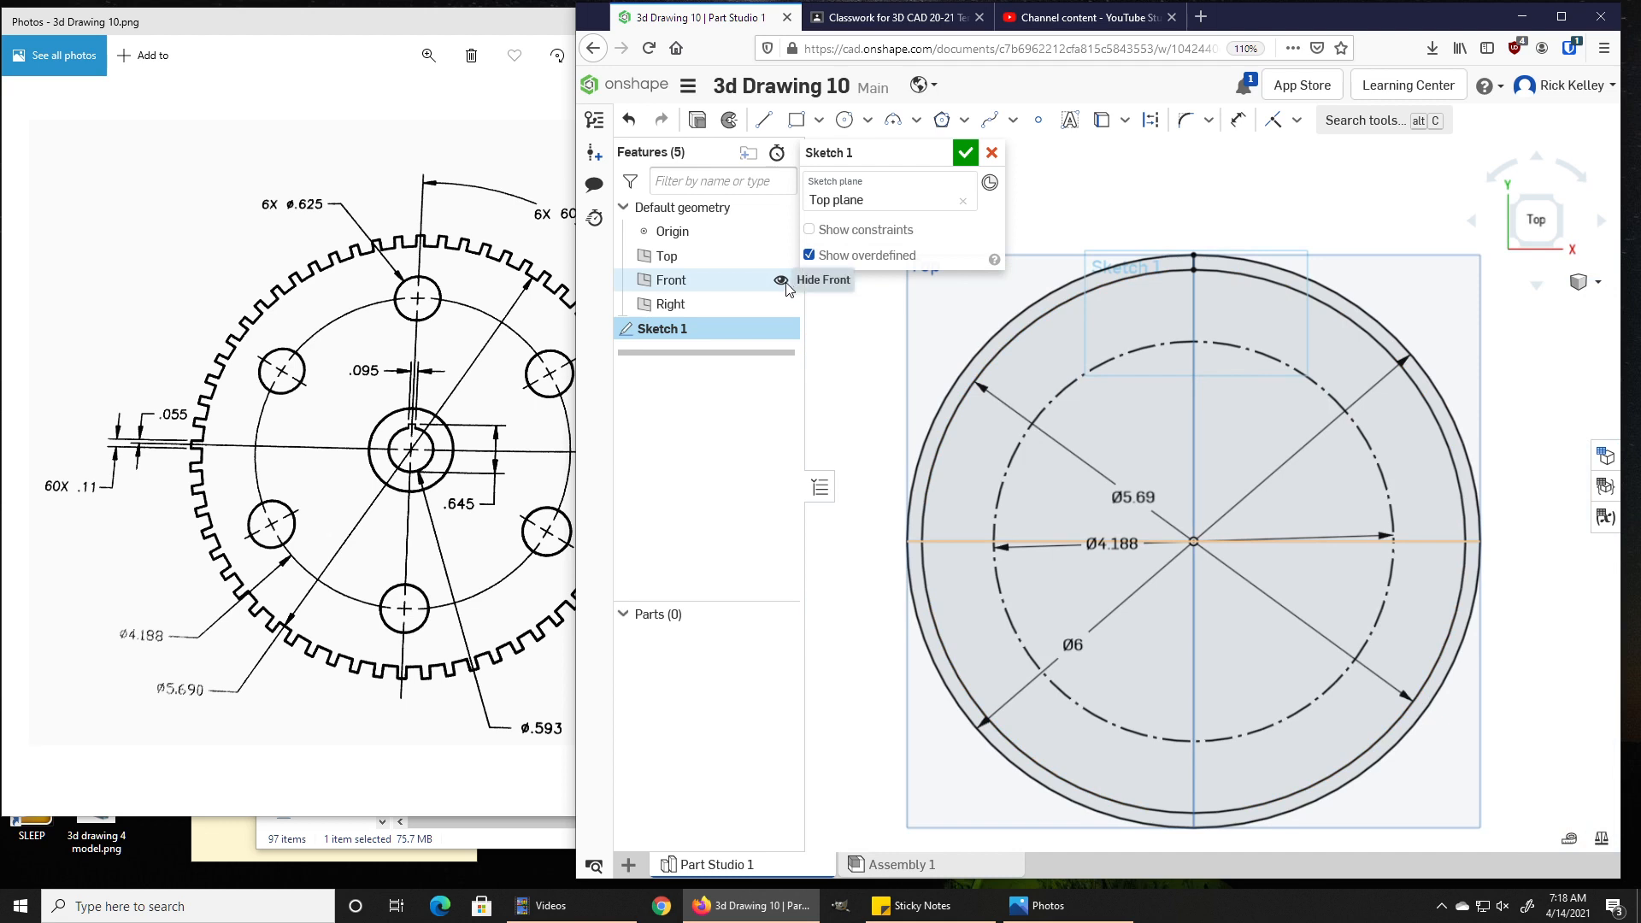
{"action": "left_click", "coordinate": [1193, 255]}
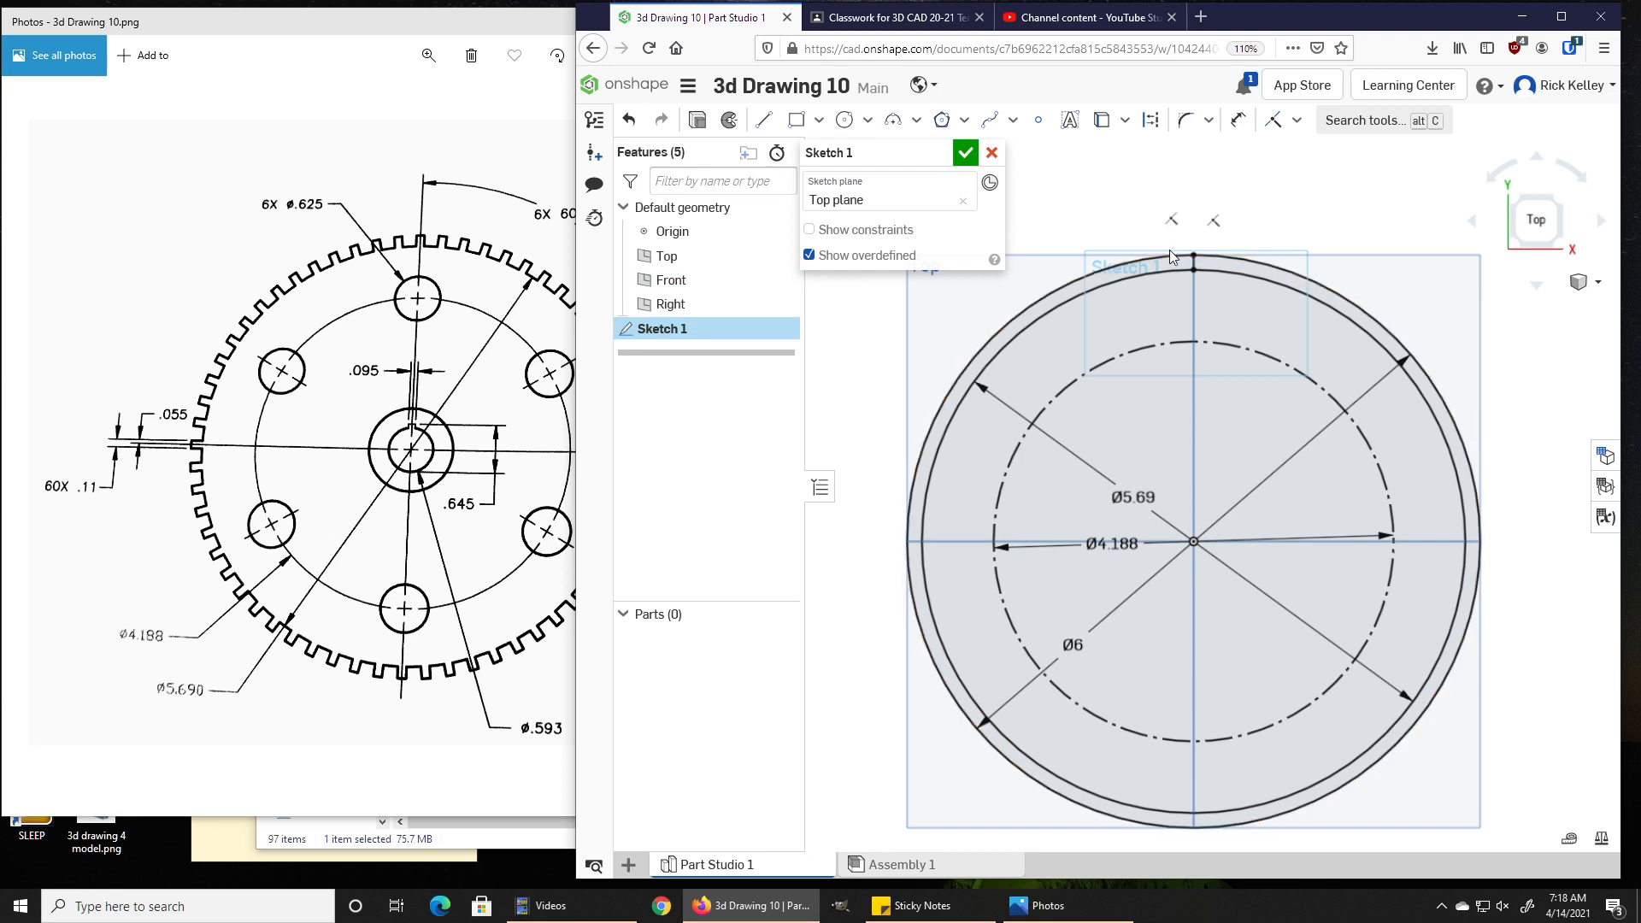
{"action": "left_click", "coordinate": [1208, 121]}
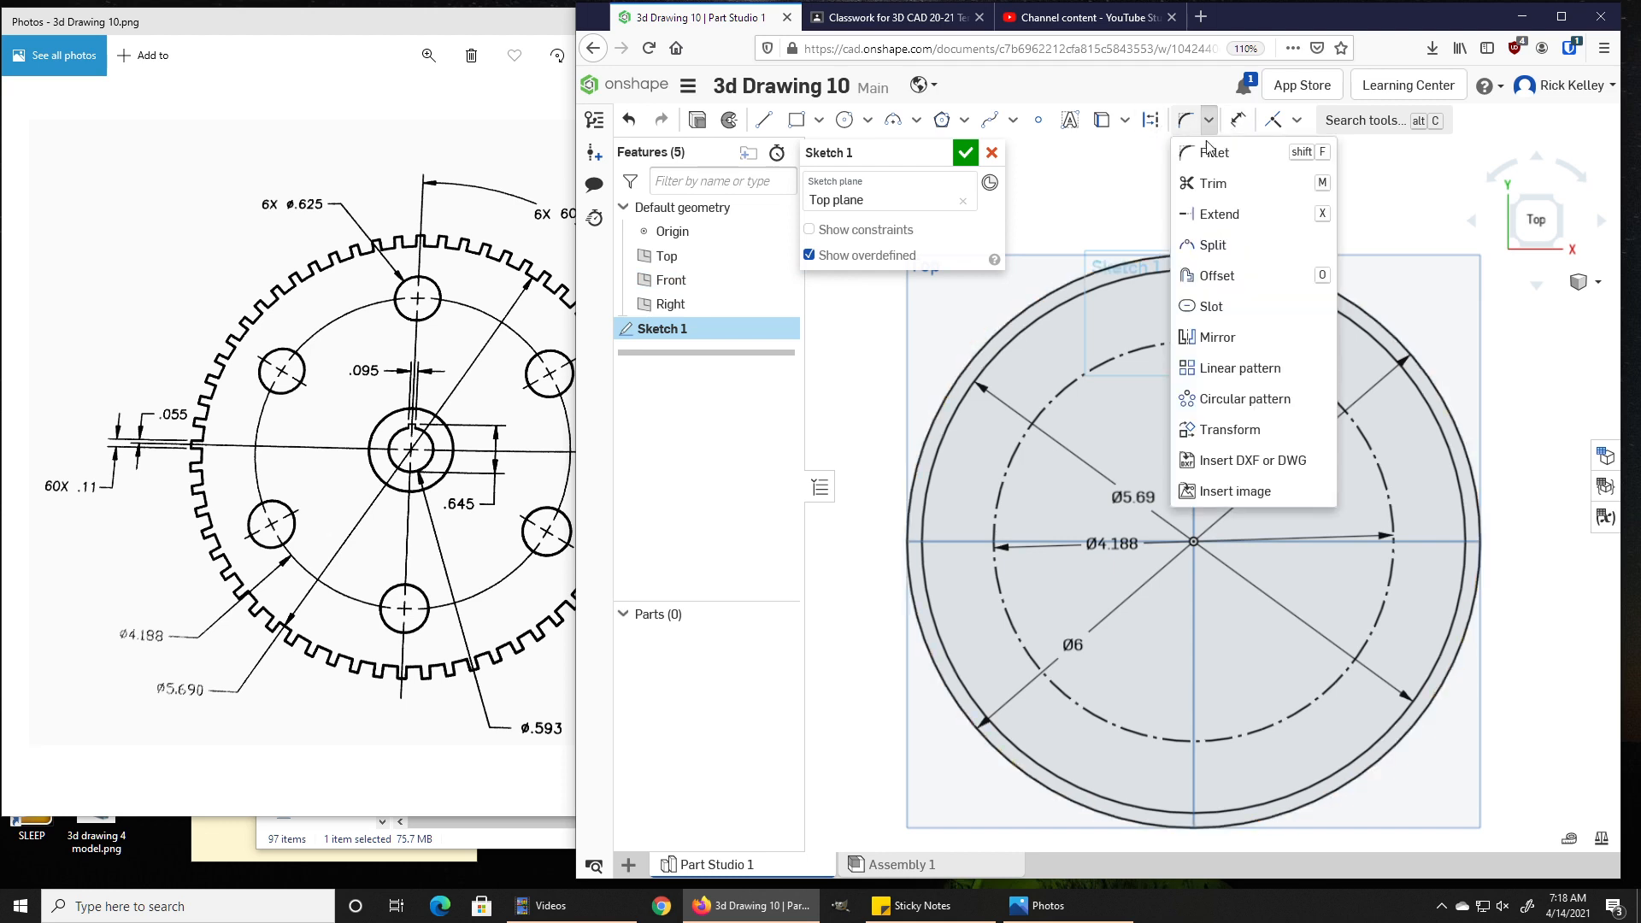
{"action": "left_click", "coordinate": [1206, 275]}
{"action": "scroll", "coordinate": [1200, 261], "scroll_direction": "up", "scroll_amount": 5}
{"action": "left_click", "coordinate": [1164, 323]}
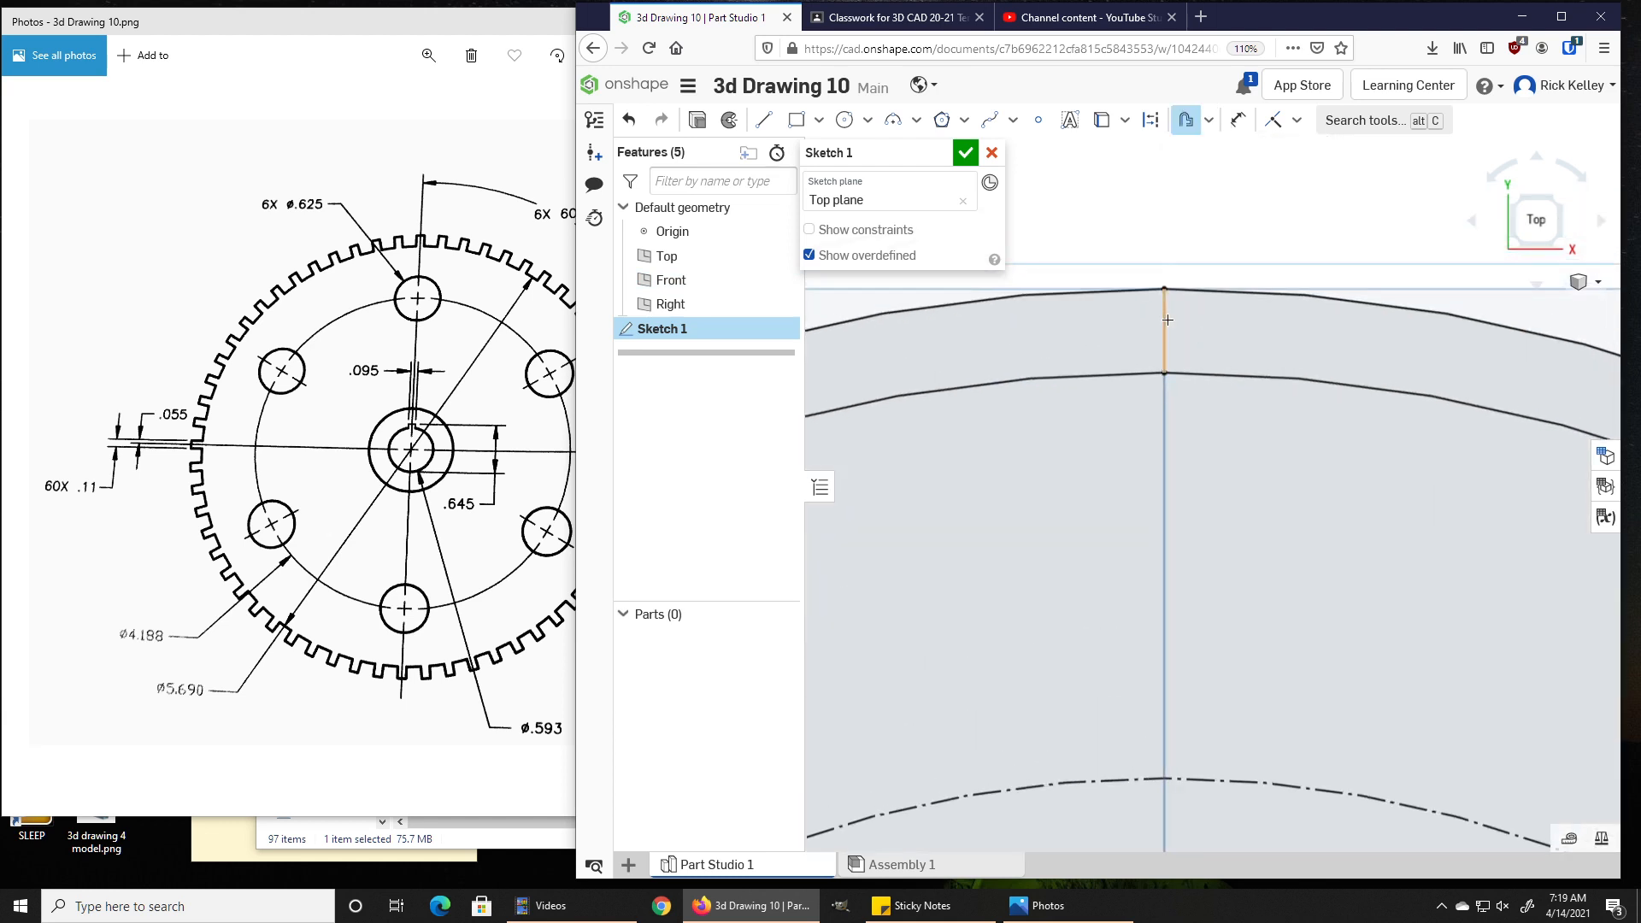
{"action": "left_click", "coordinate": [1375, 260]}
{"action": "type", "text": ".055"}
{"action": "key", "text": "Return"}
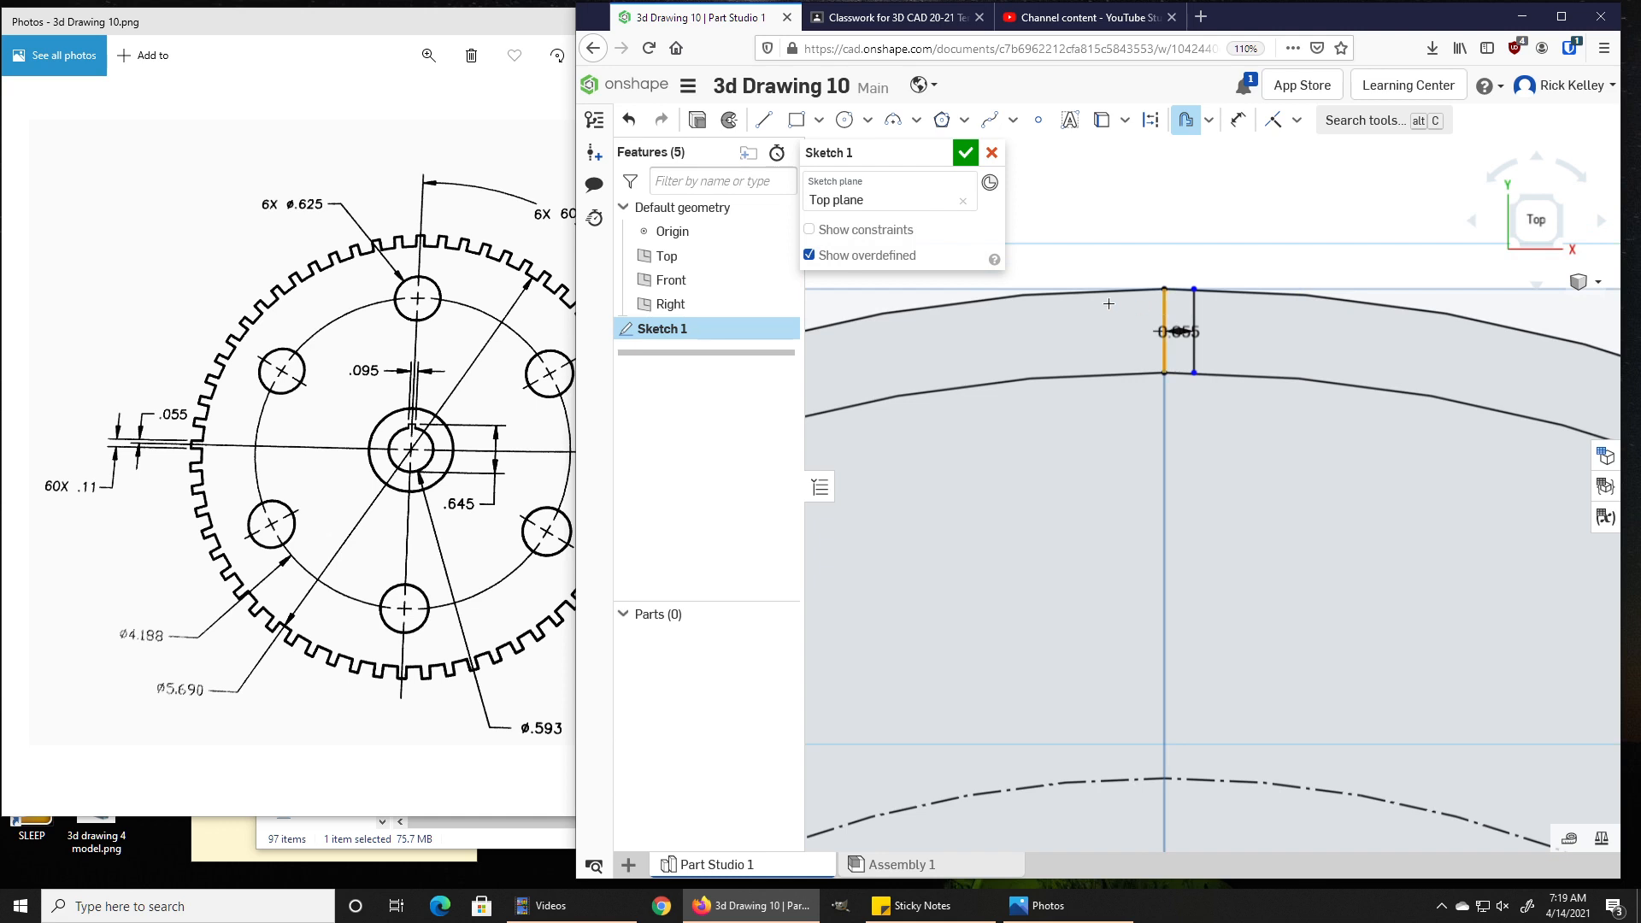
Offset the same centre line 0.055 in to its left side to form the second edge of the tooth slot
{"action": "left_click", "coordinate": [1164, 317]}
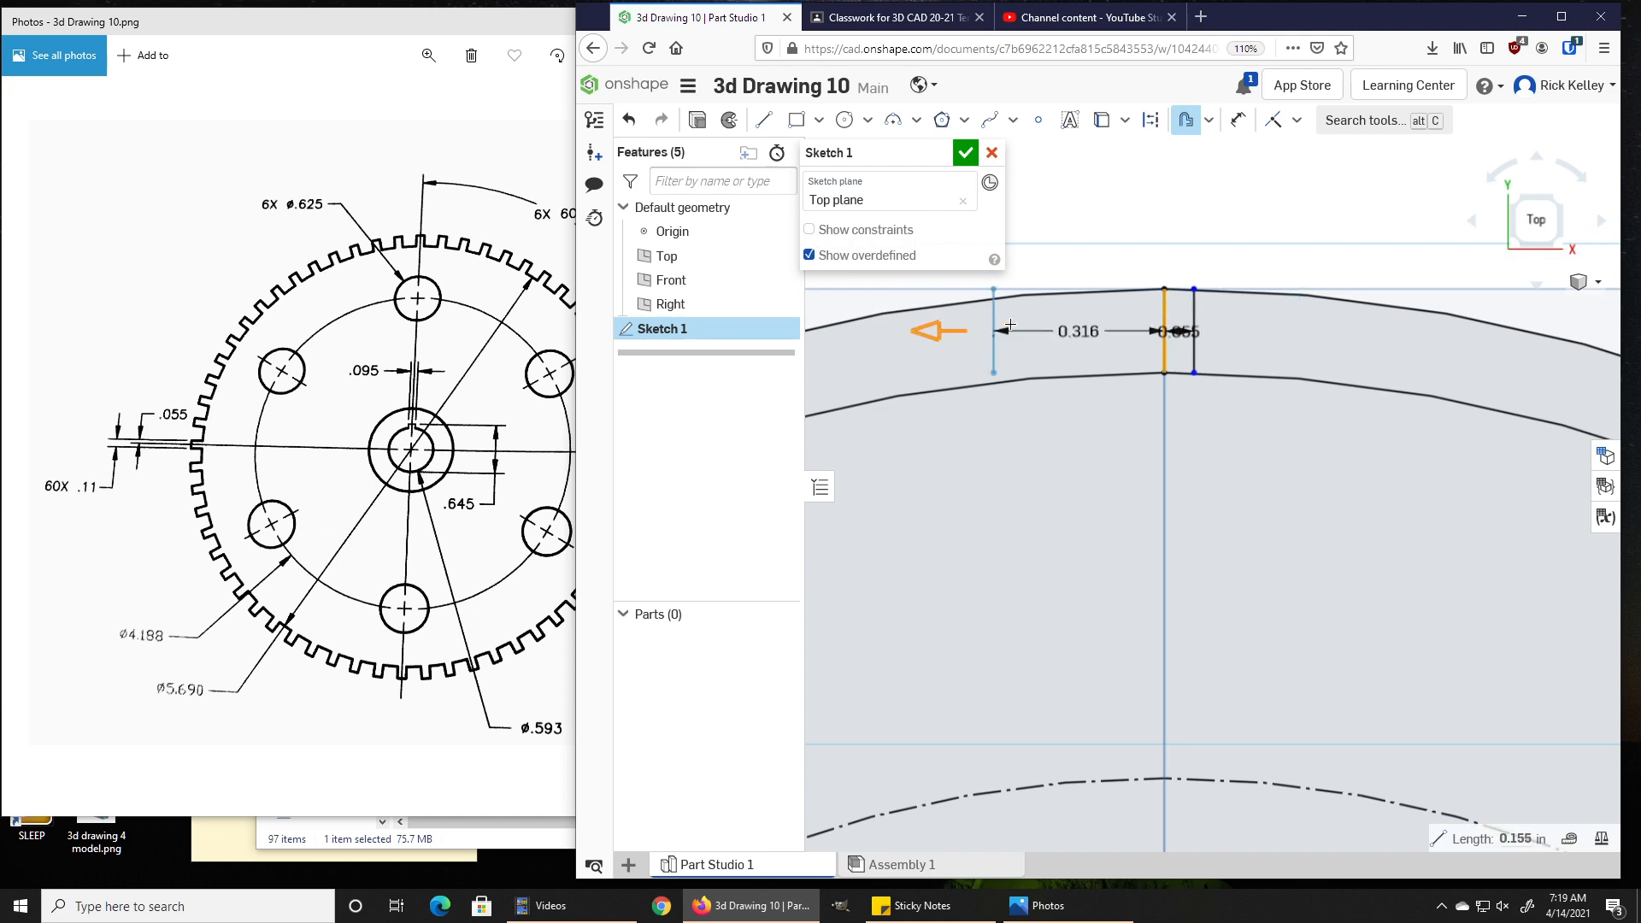
{"action": "left_click", "coordinate": [1113, 249]}
{"action": "type", "text": ".055"}
{"action": "key", "text": "Return"}
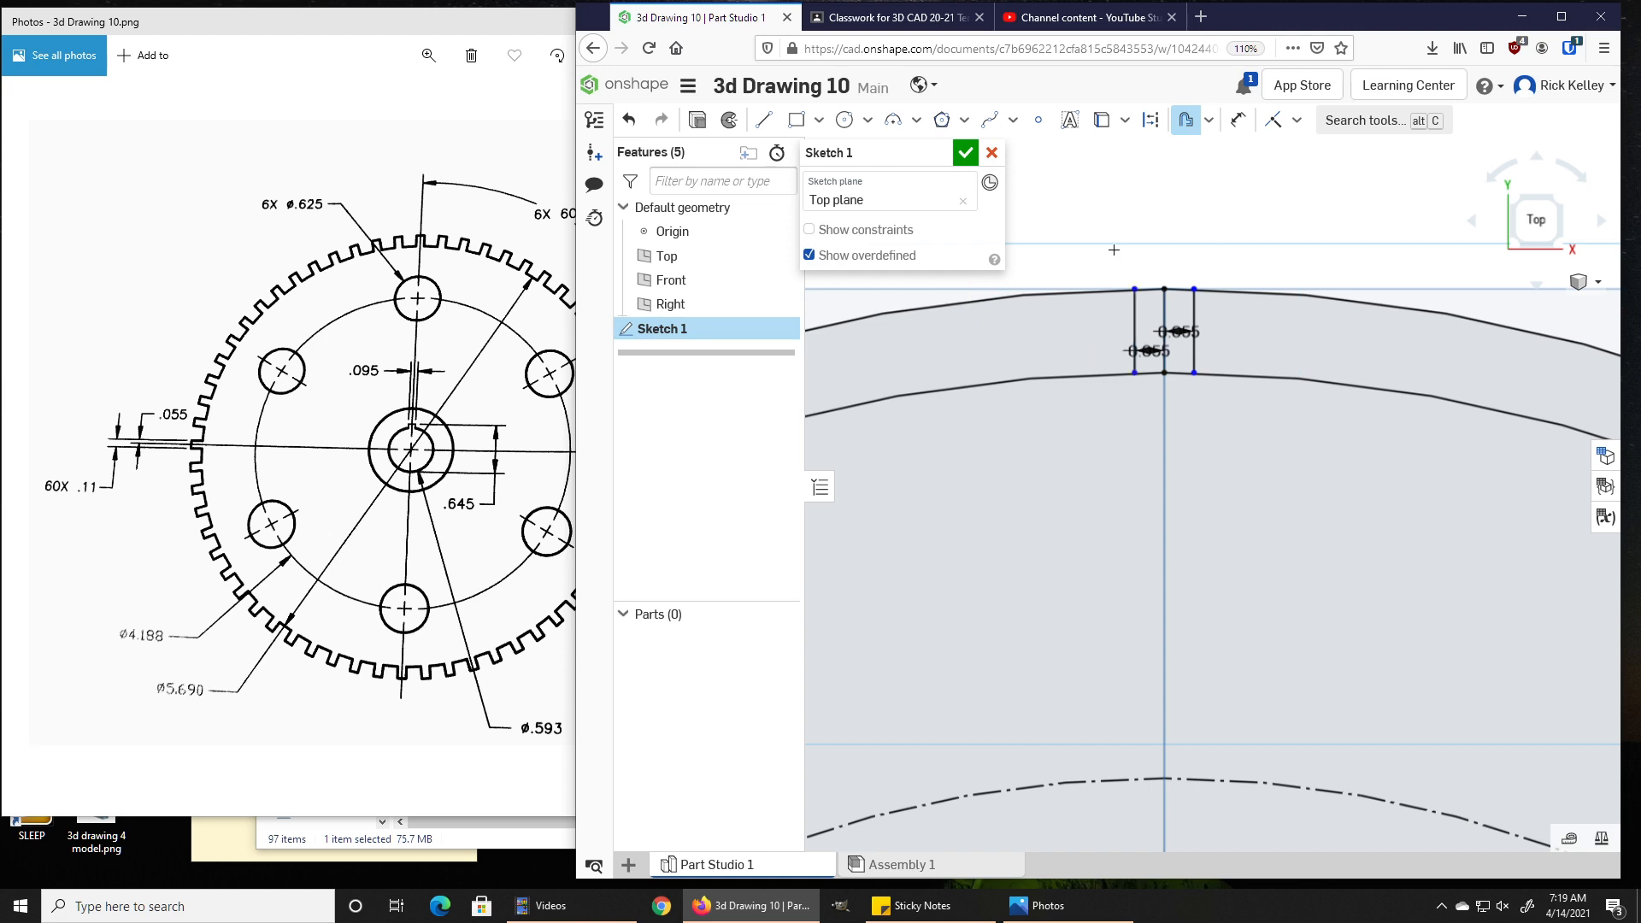
{"action": "key", "text": "Escape"}
Constrain the upper endpoint of the right-hand offset line to be coincident with the 6 in circle
{"action": "scroll", "coordinate": [1163, 365], "scroll_direction": "up", "scroll_amount": 5}
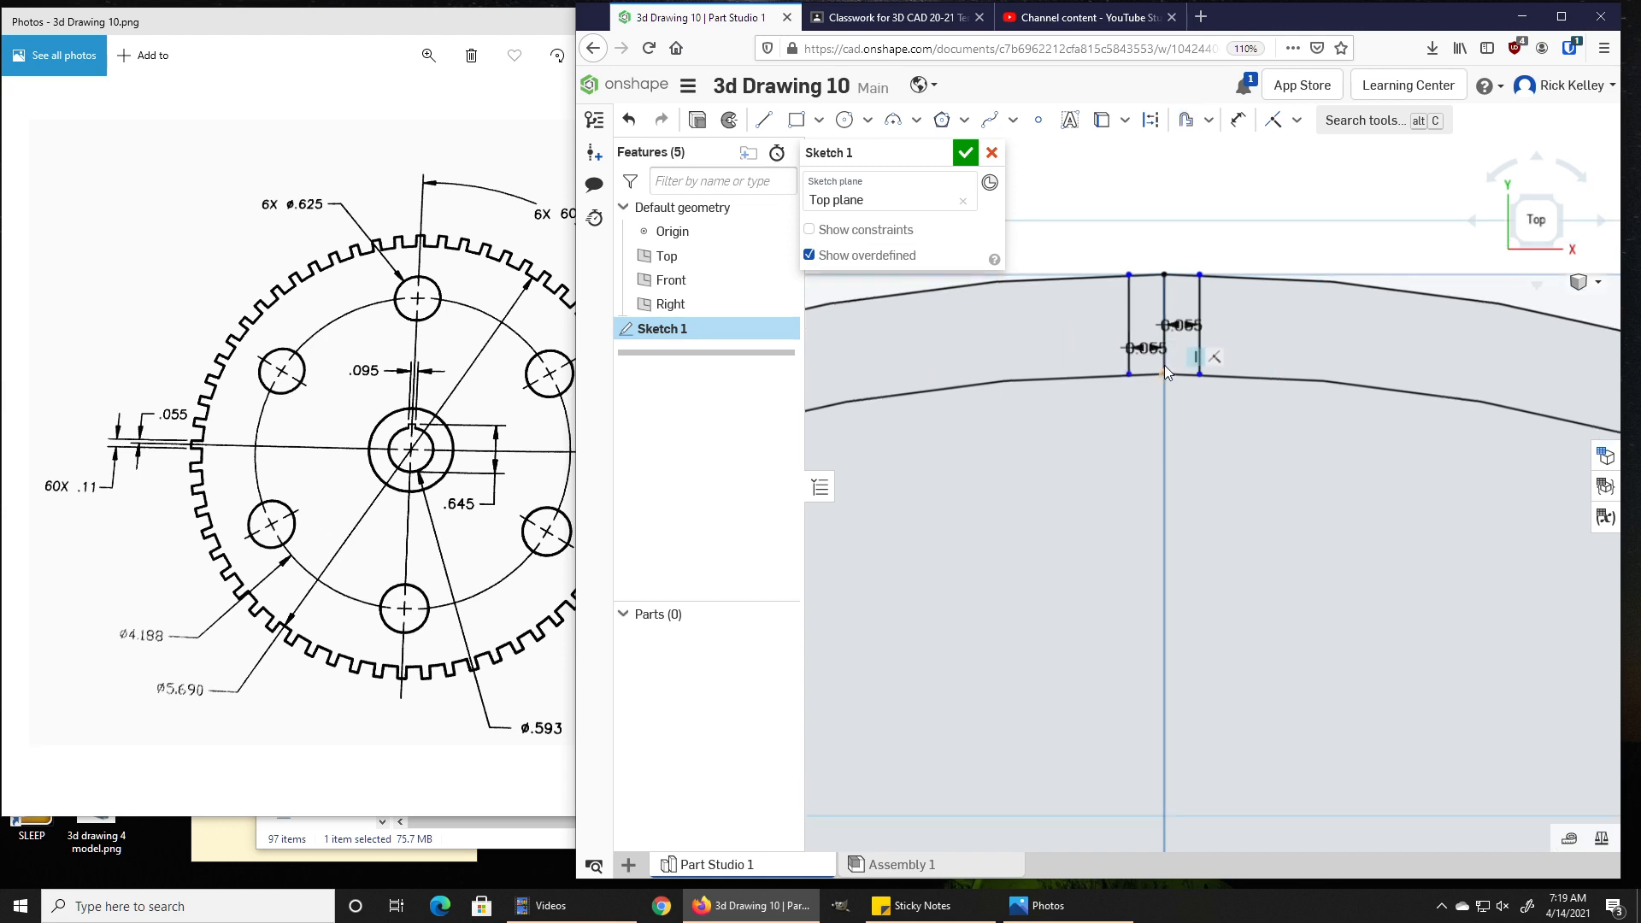
{"action": "middle_click_drag", "start_coordinate": [1124, 316], "coordinate": [1146, 451]}
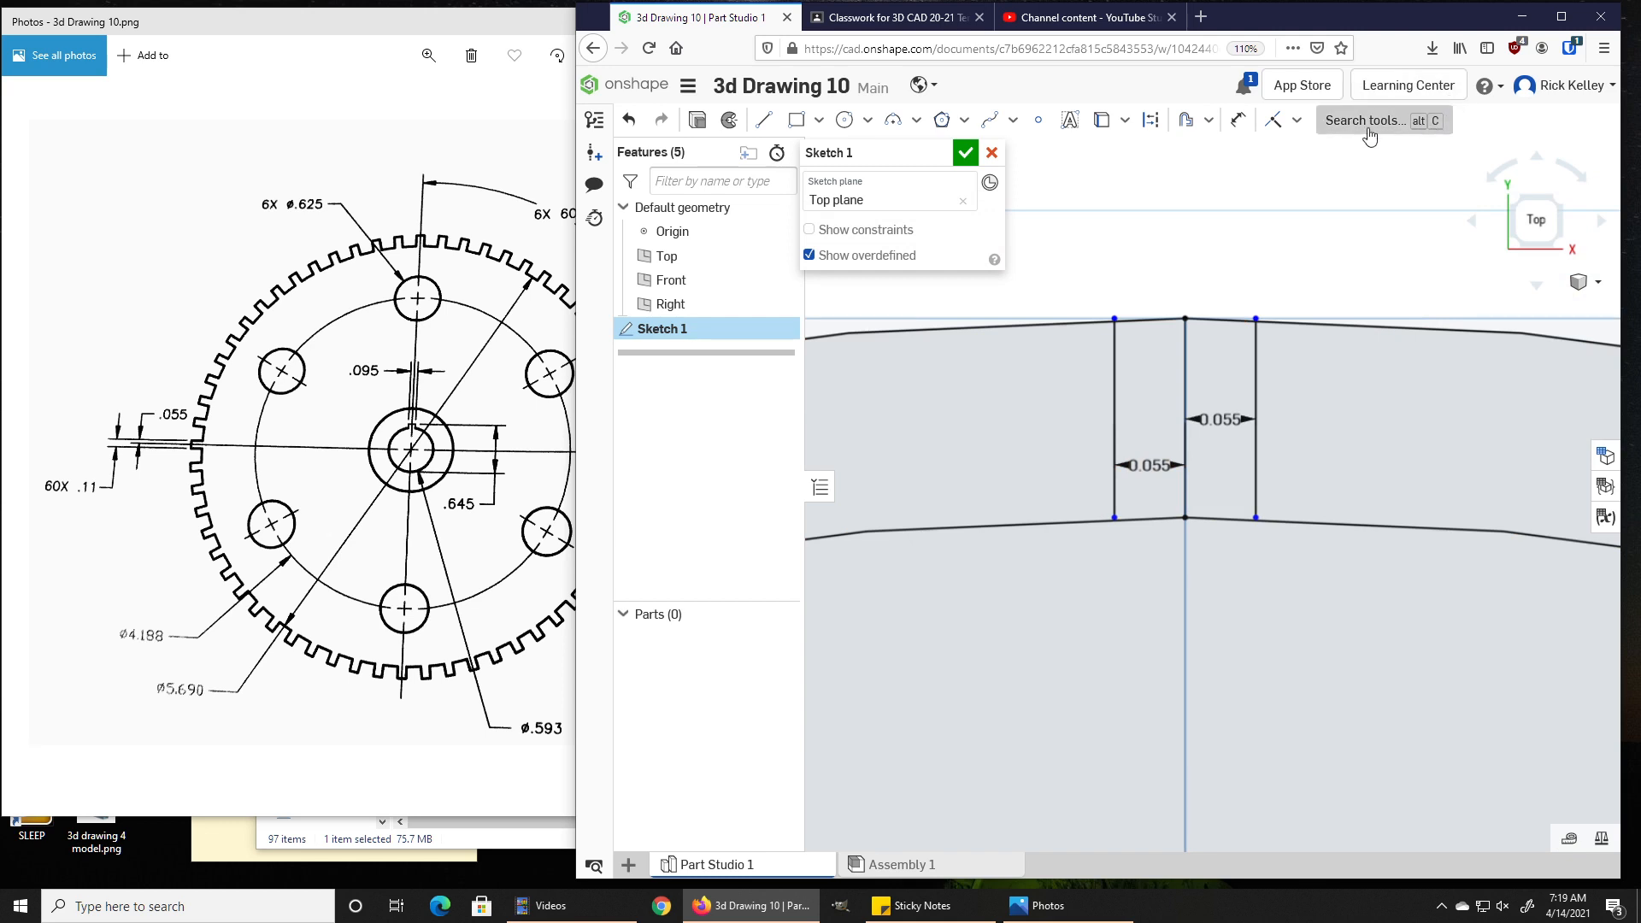
{"action": "left_click", "coordinate": [1273, 119]}
{"action": "scroll", "coordinate": [1256, 319], "scroll_direction": "up", "scroll_amount": 5}
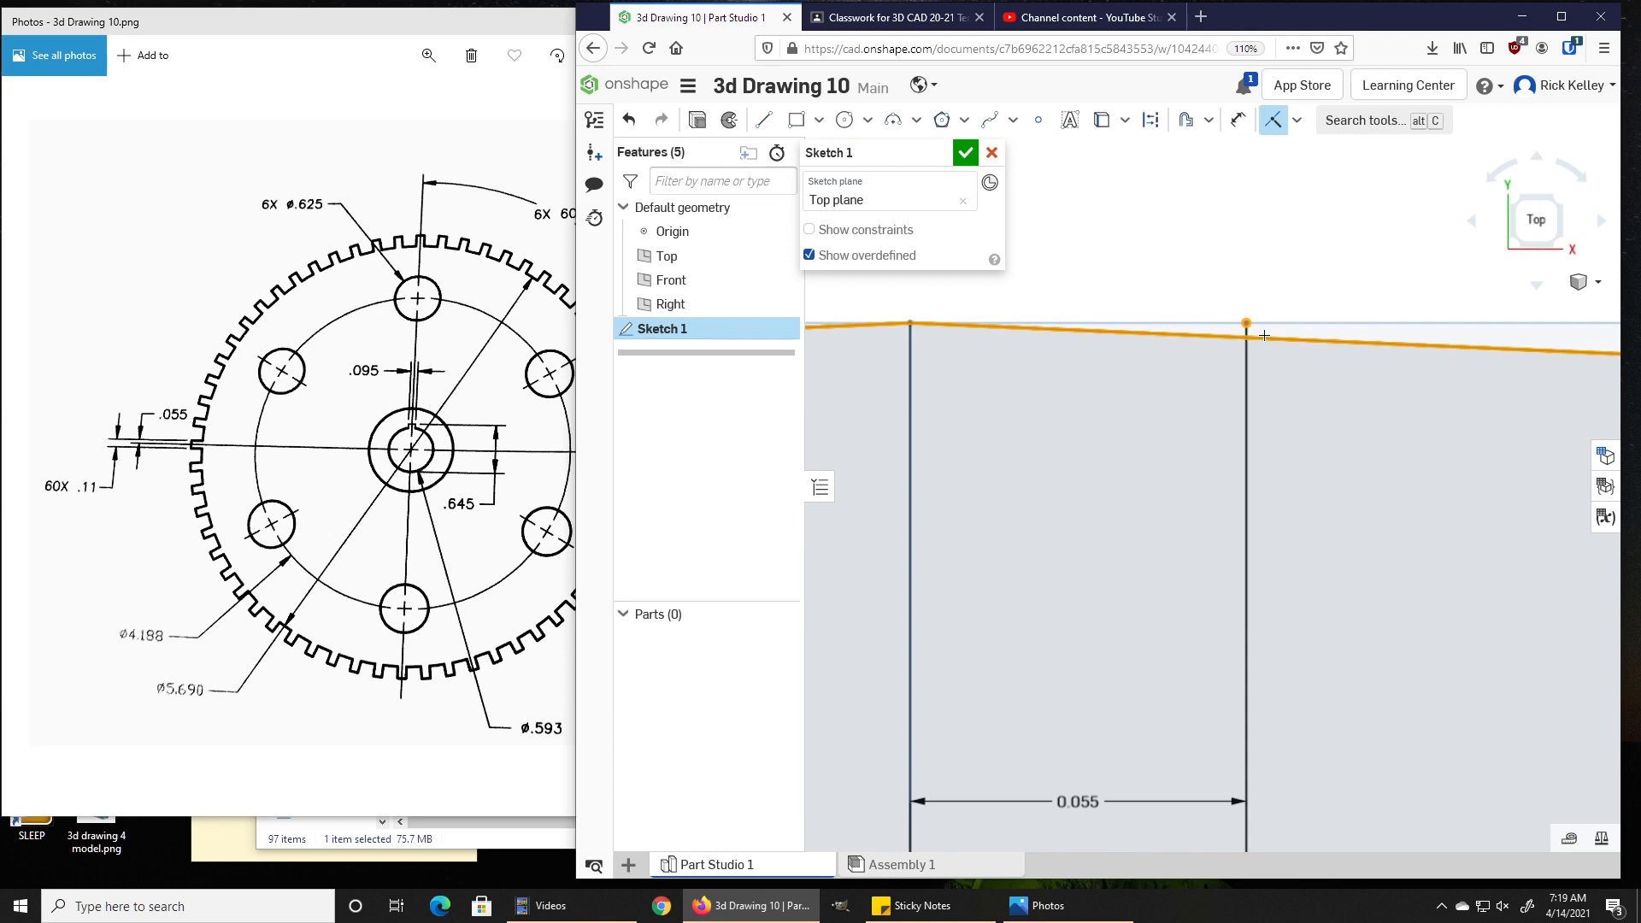
{"action": "scroll", "coordinate": [920, 337], "scroll_direction": "down", "scroll_amount": 4}
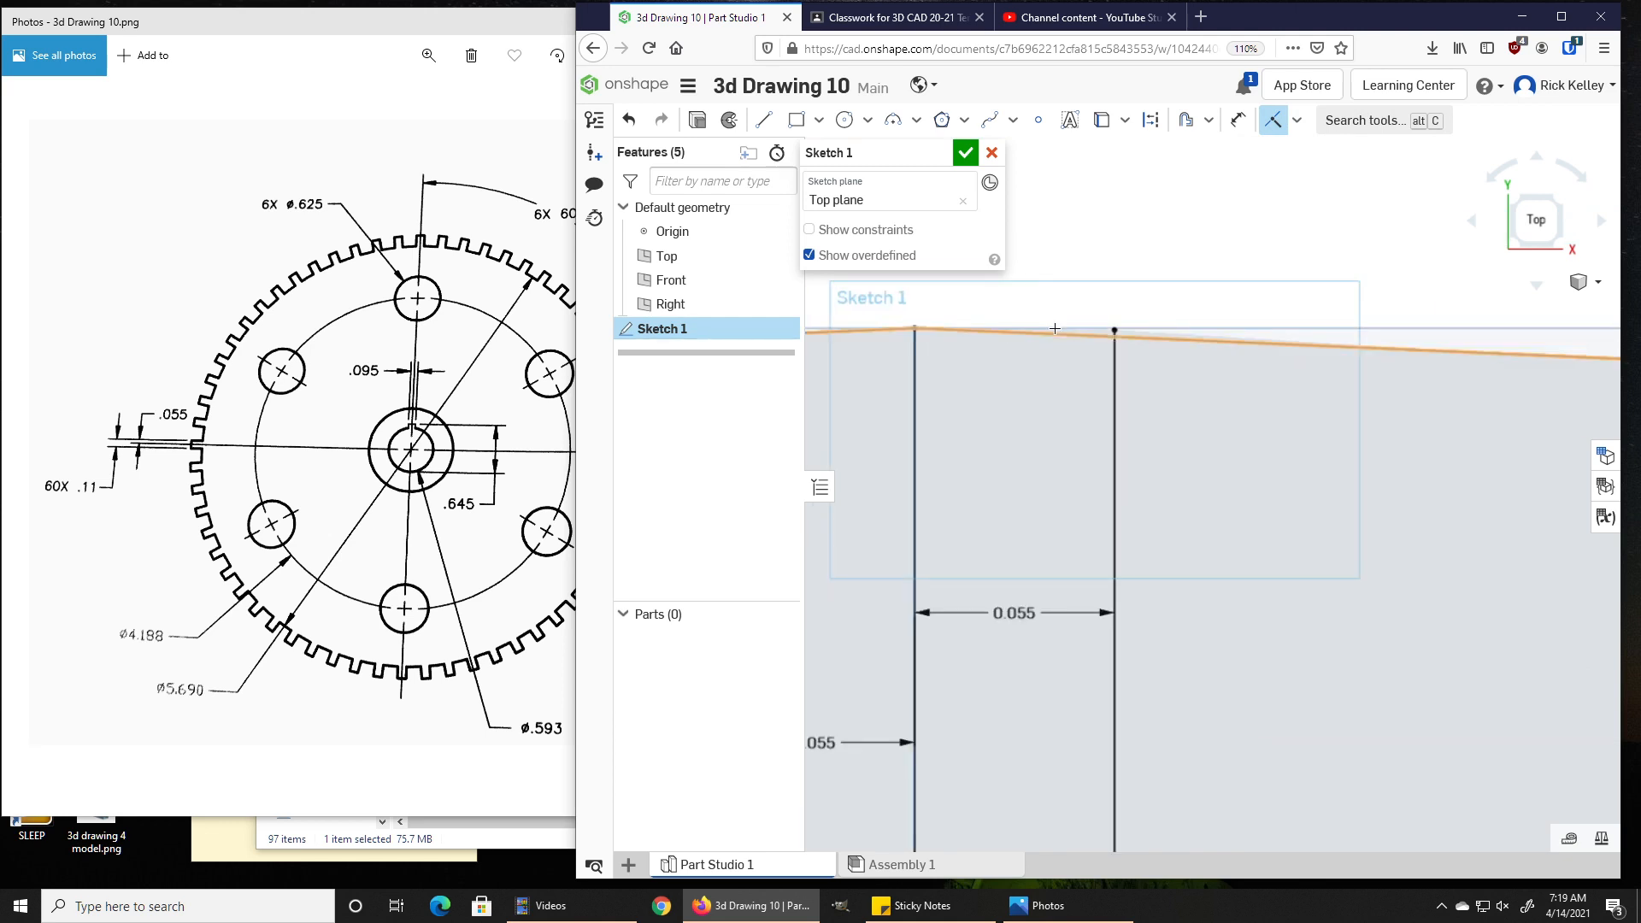
Constrain the left offset line's upper endpoint to the 6 in circle and both offset lines' lower endpoints to the 5.69 in circle
{"action": "left_click", "coordinate": [992, 324]}
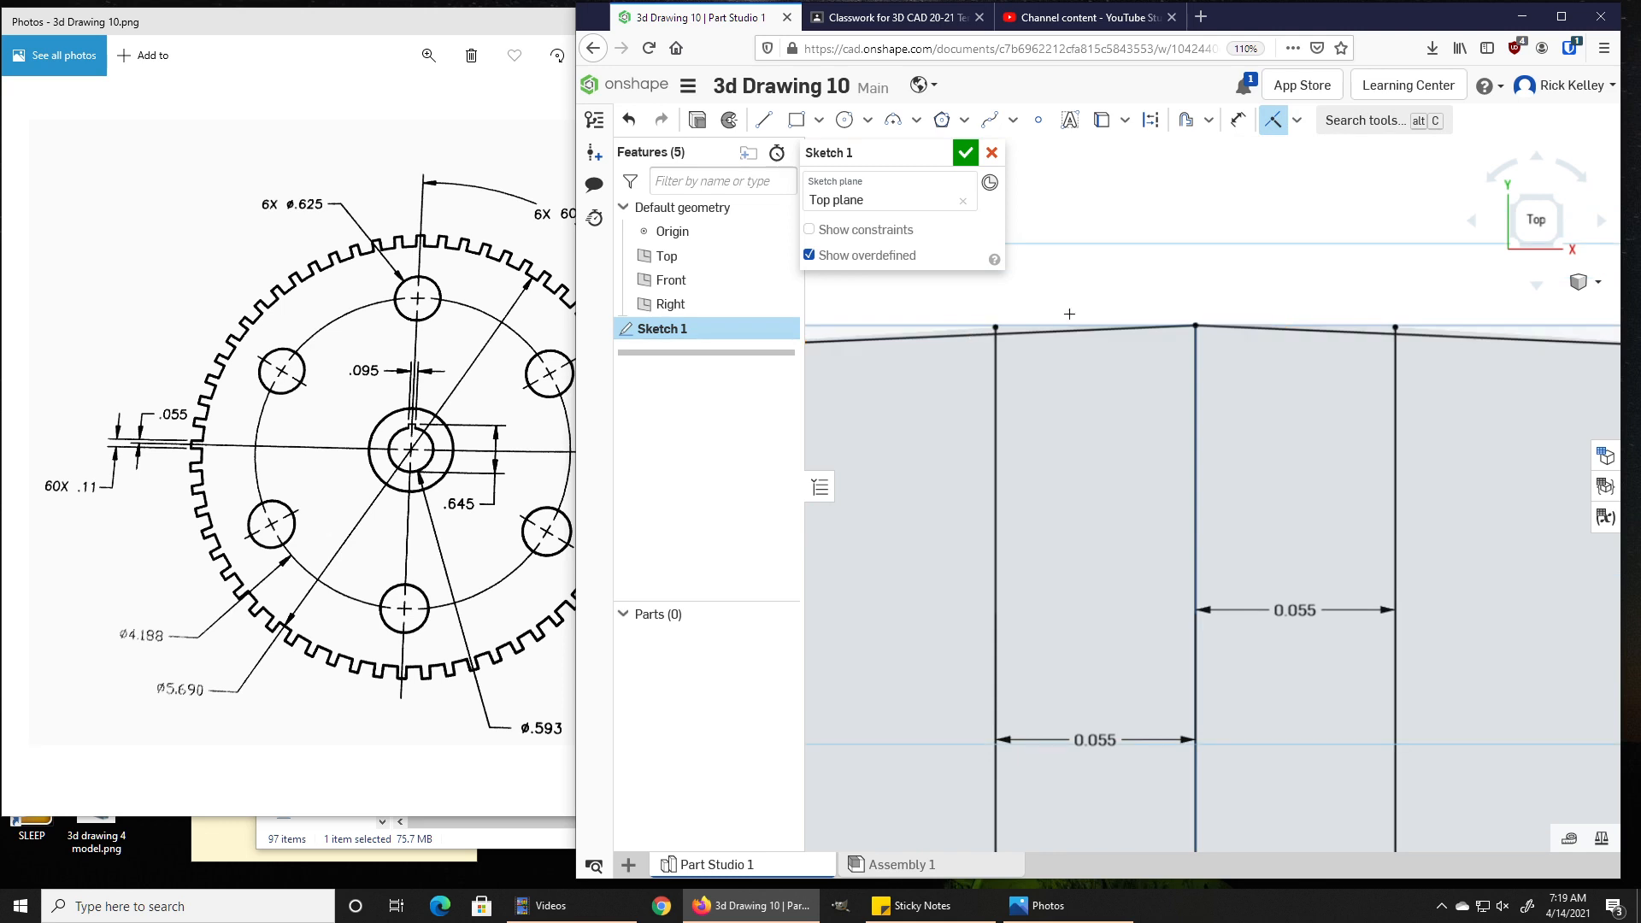
{"action": "scroll", "coordinate": [1013, 324], "scroll_direction": "up", "scroll_amount": 5}
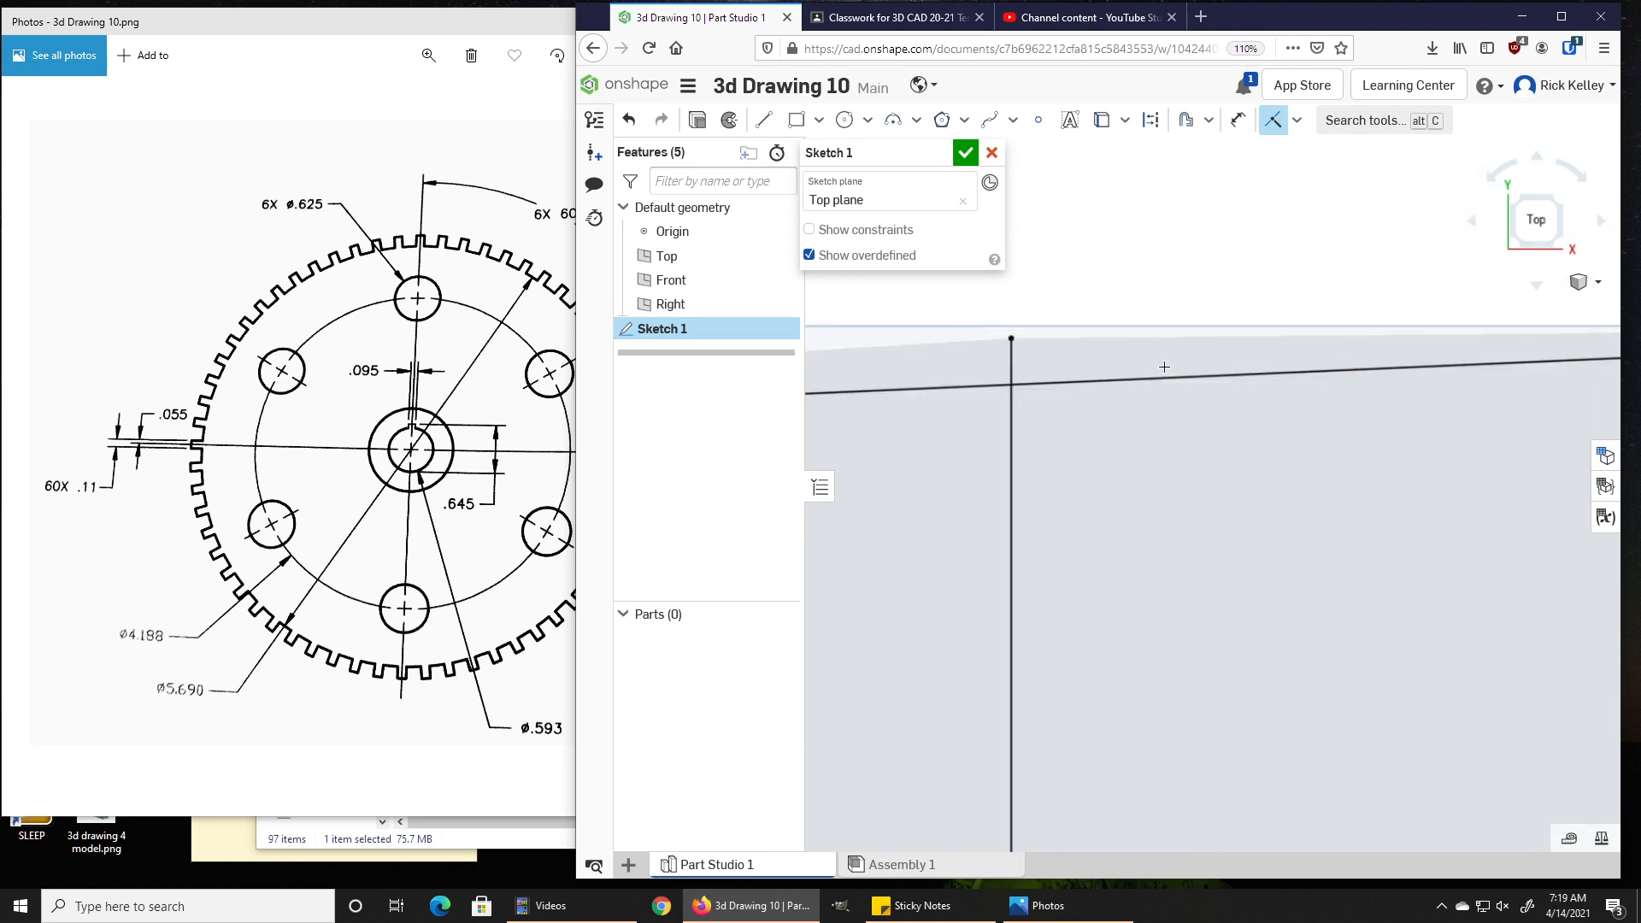
{"action": "scroll", "coordinate": [1210, 358], "scroll_direction": "down", "scroll_amount": 5}
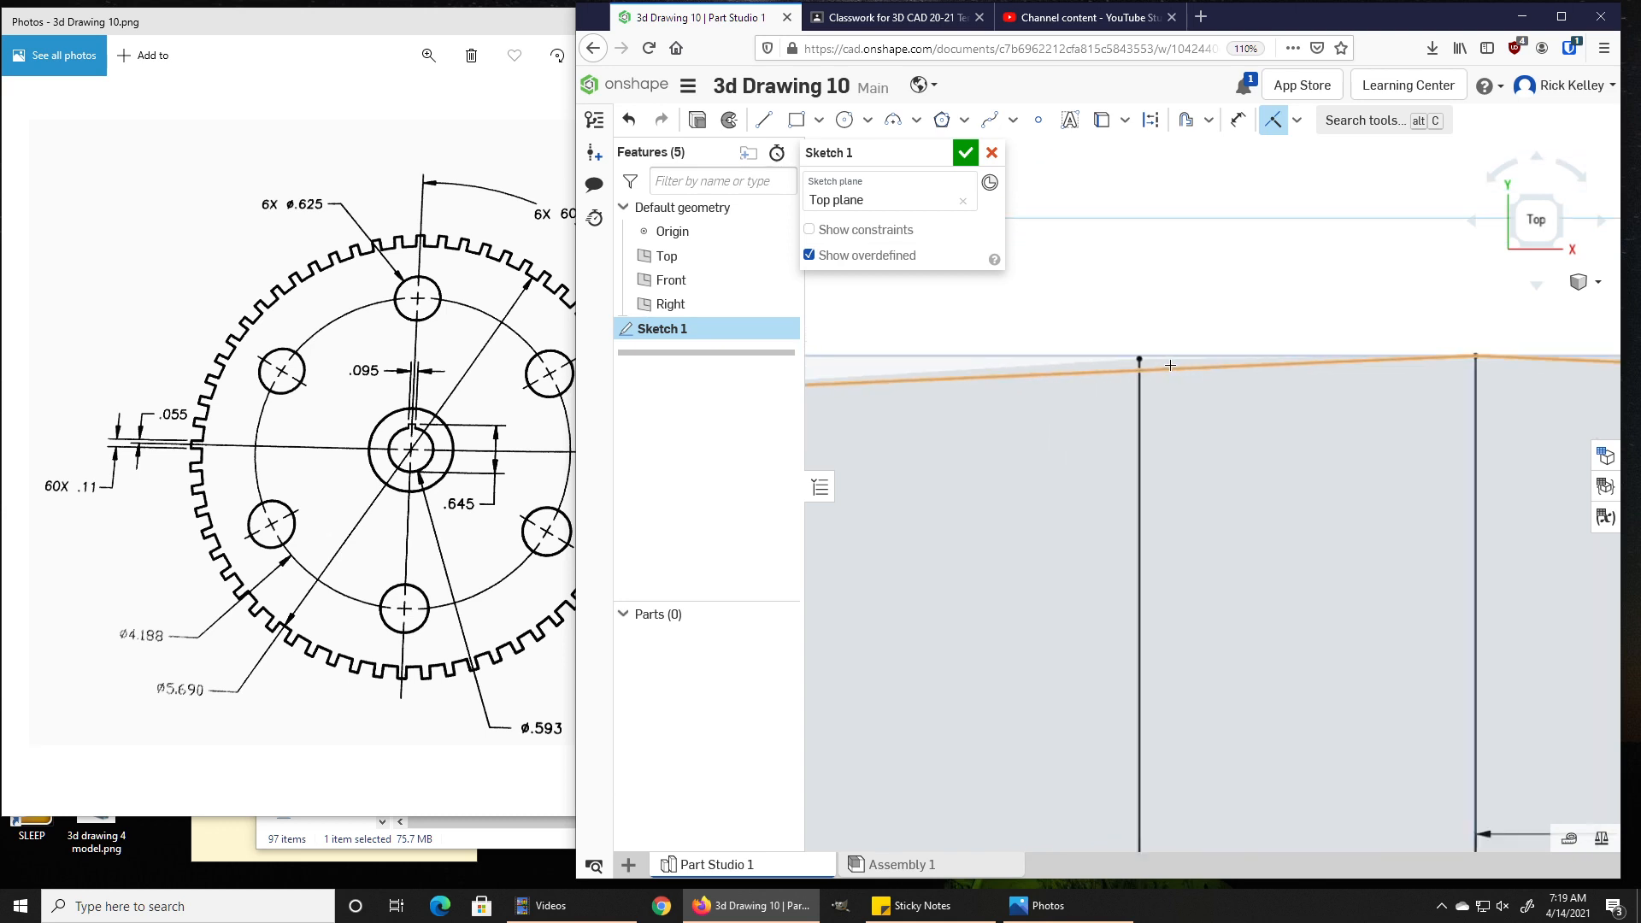
{"action": "scroll", "coordinate": [1160, 363], "scroll_direction": "down", "scroll_amount": 4}
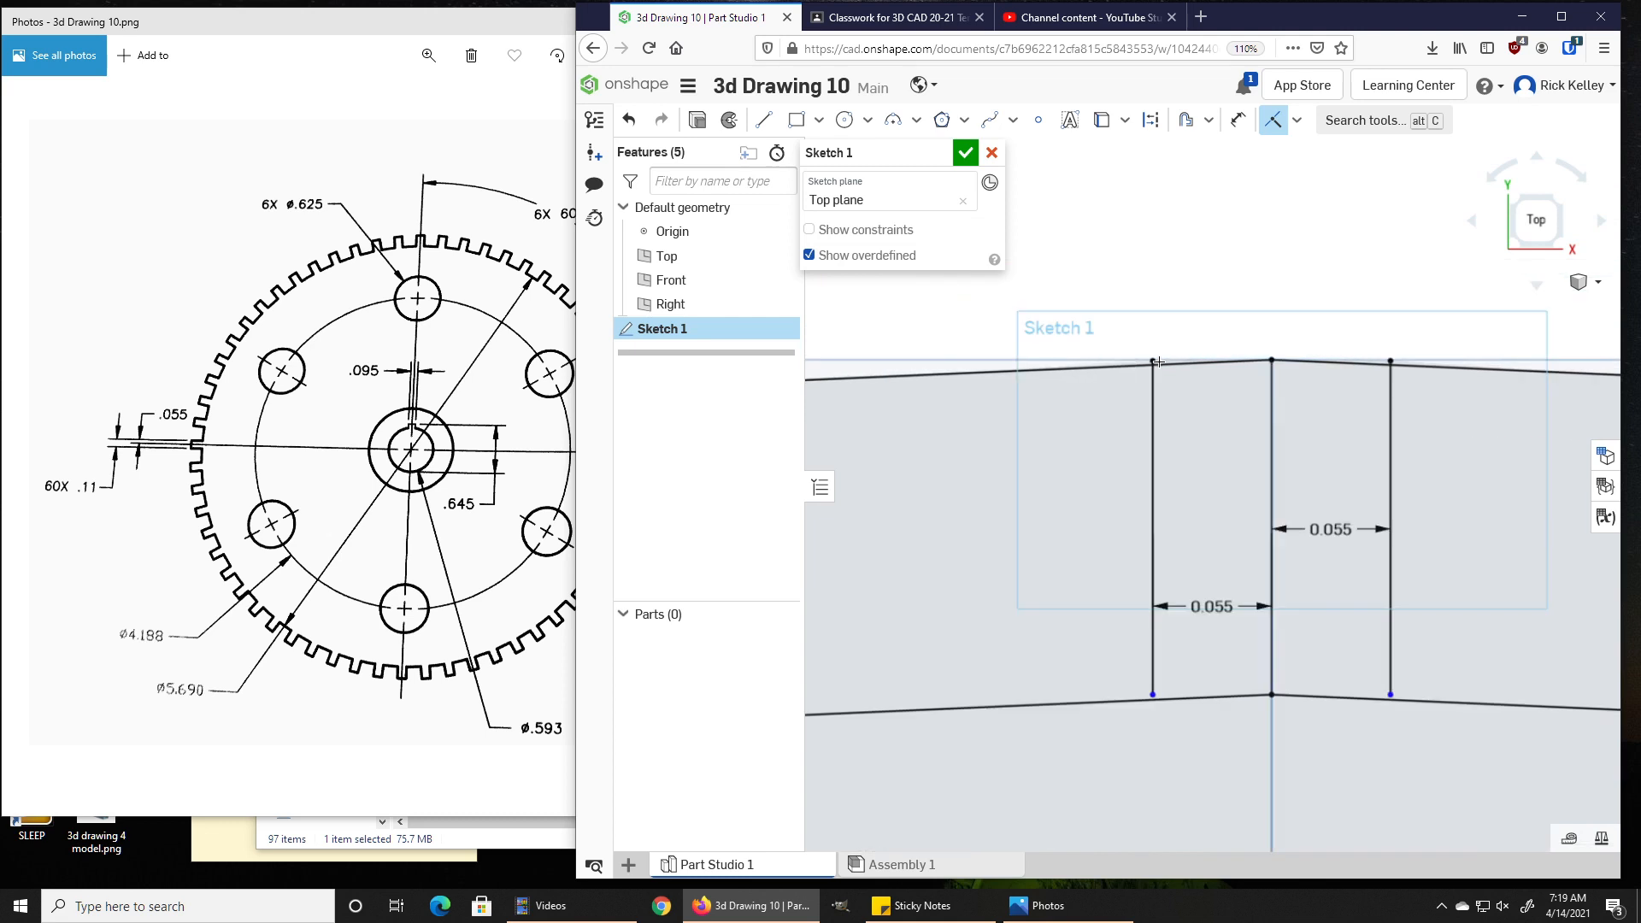
{"action": "scroll", "coordinate": [1360, 595], "scroll_direction": "up", "scroll_amount": 4}
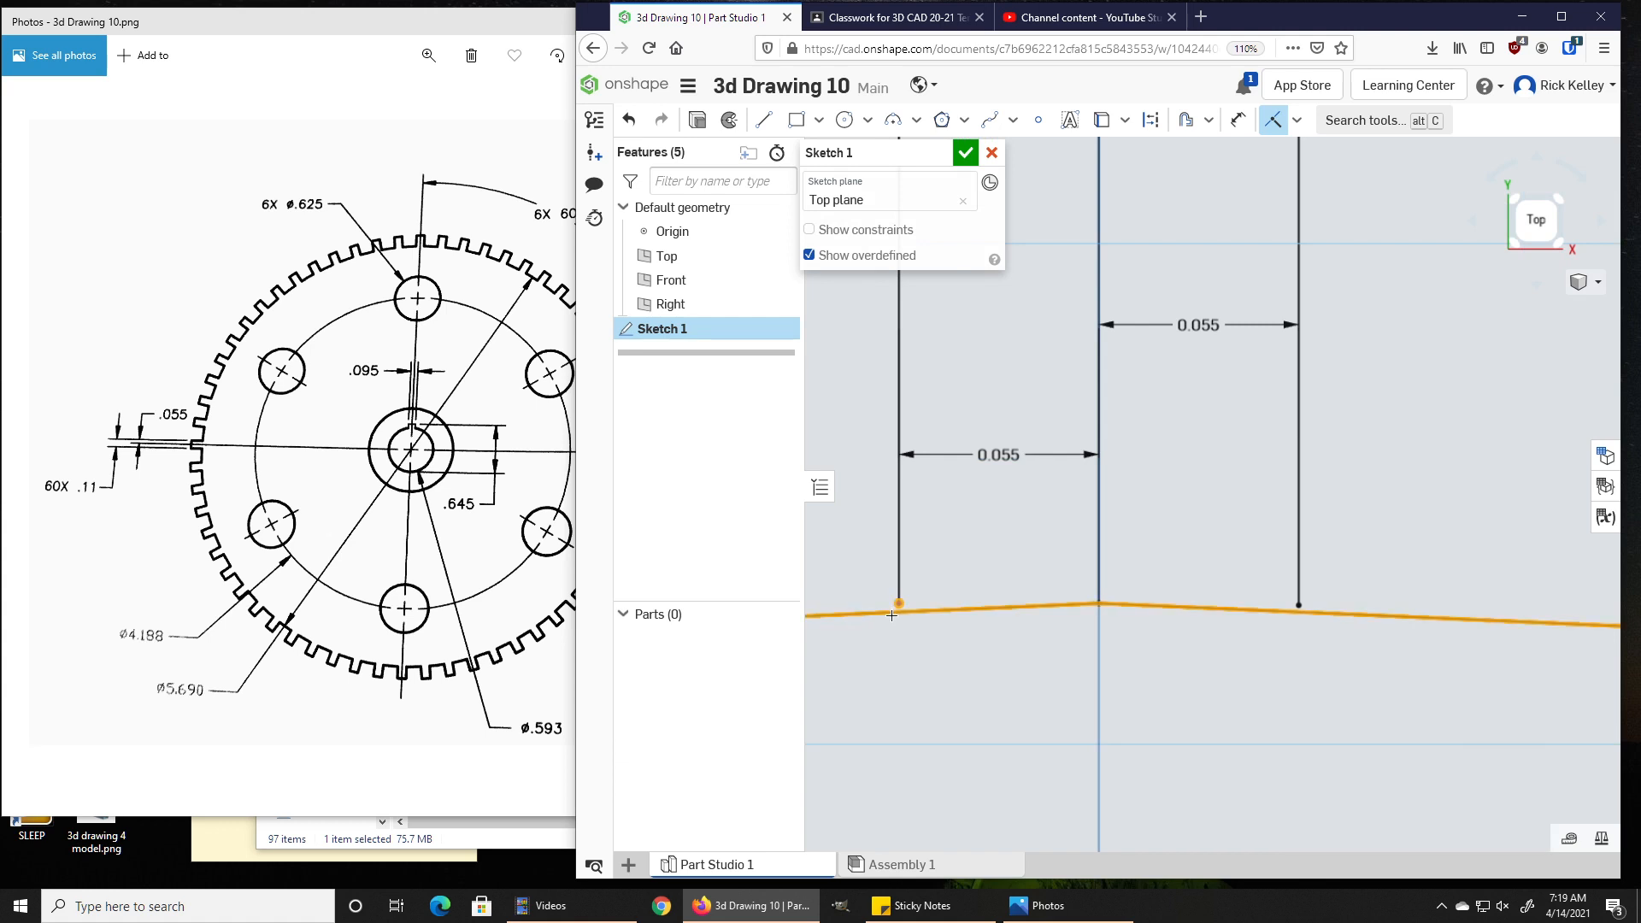
{"action": "scroll", "coordinate": [998, 521], "scroll_direction": "down", "scroll_amount": 5}
{"action": "key", "text": "Escape"}
Trim away the 6 in circle outside the two offset lines, keeping only the tooth's top arc
{"action": "key", "text": "m"}
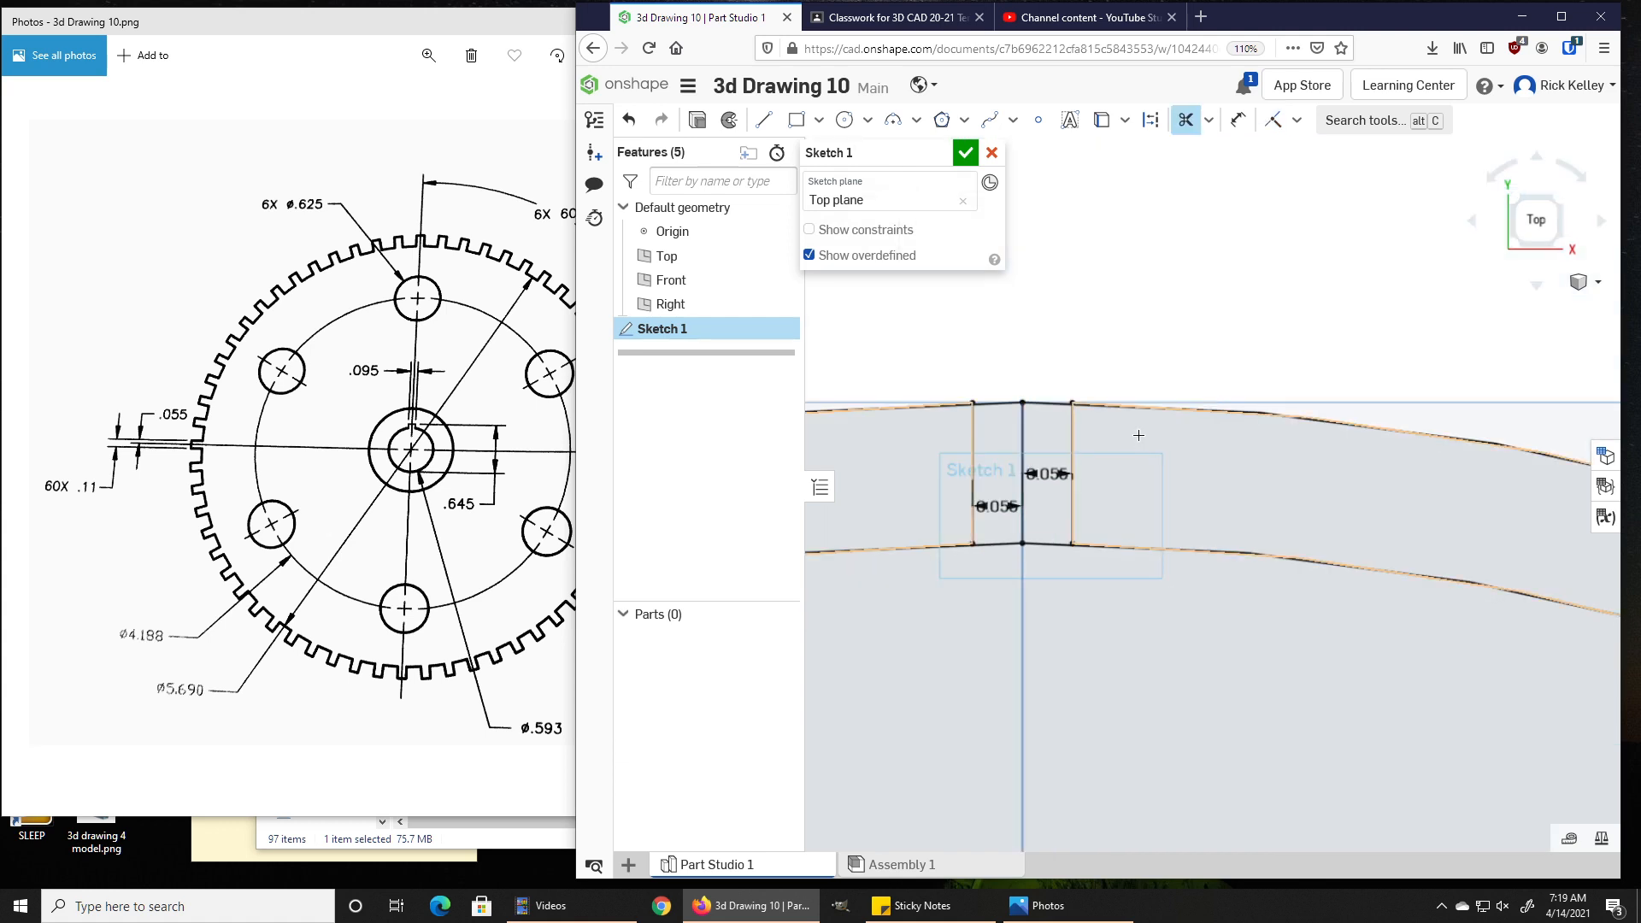
{"action": "scroll", "coordinate": [1141, 434], "scroll_direction": "down", "scroll_amount": 2}
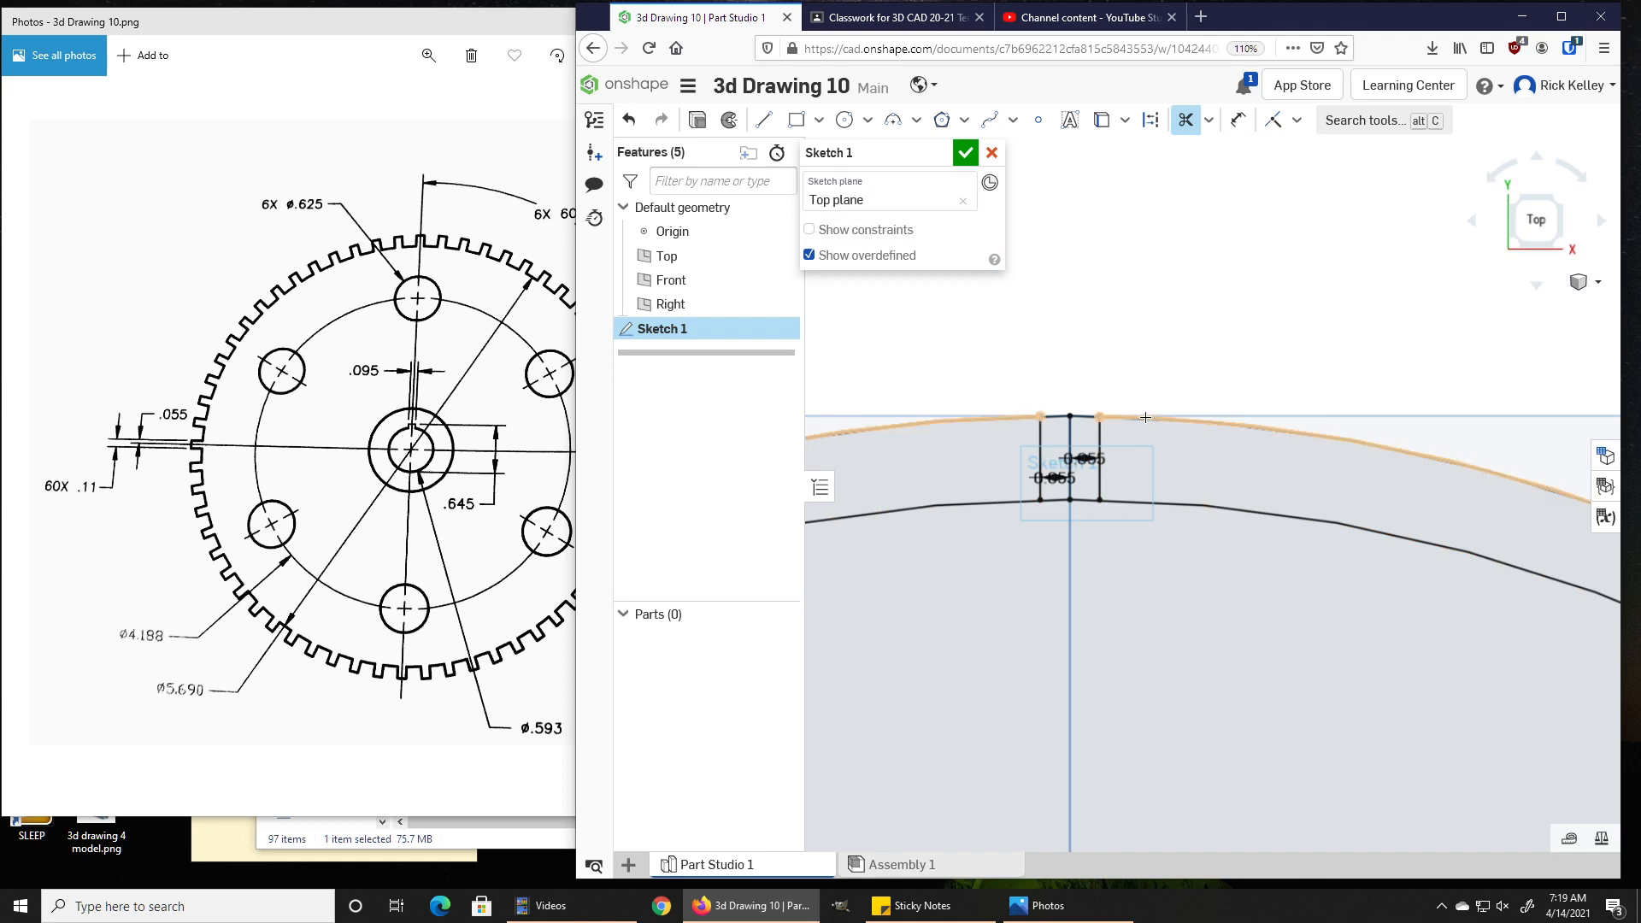
{"action": "left_click", "coordinate": [1145, 417]}
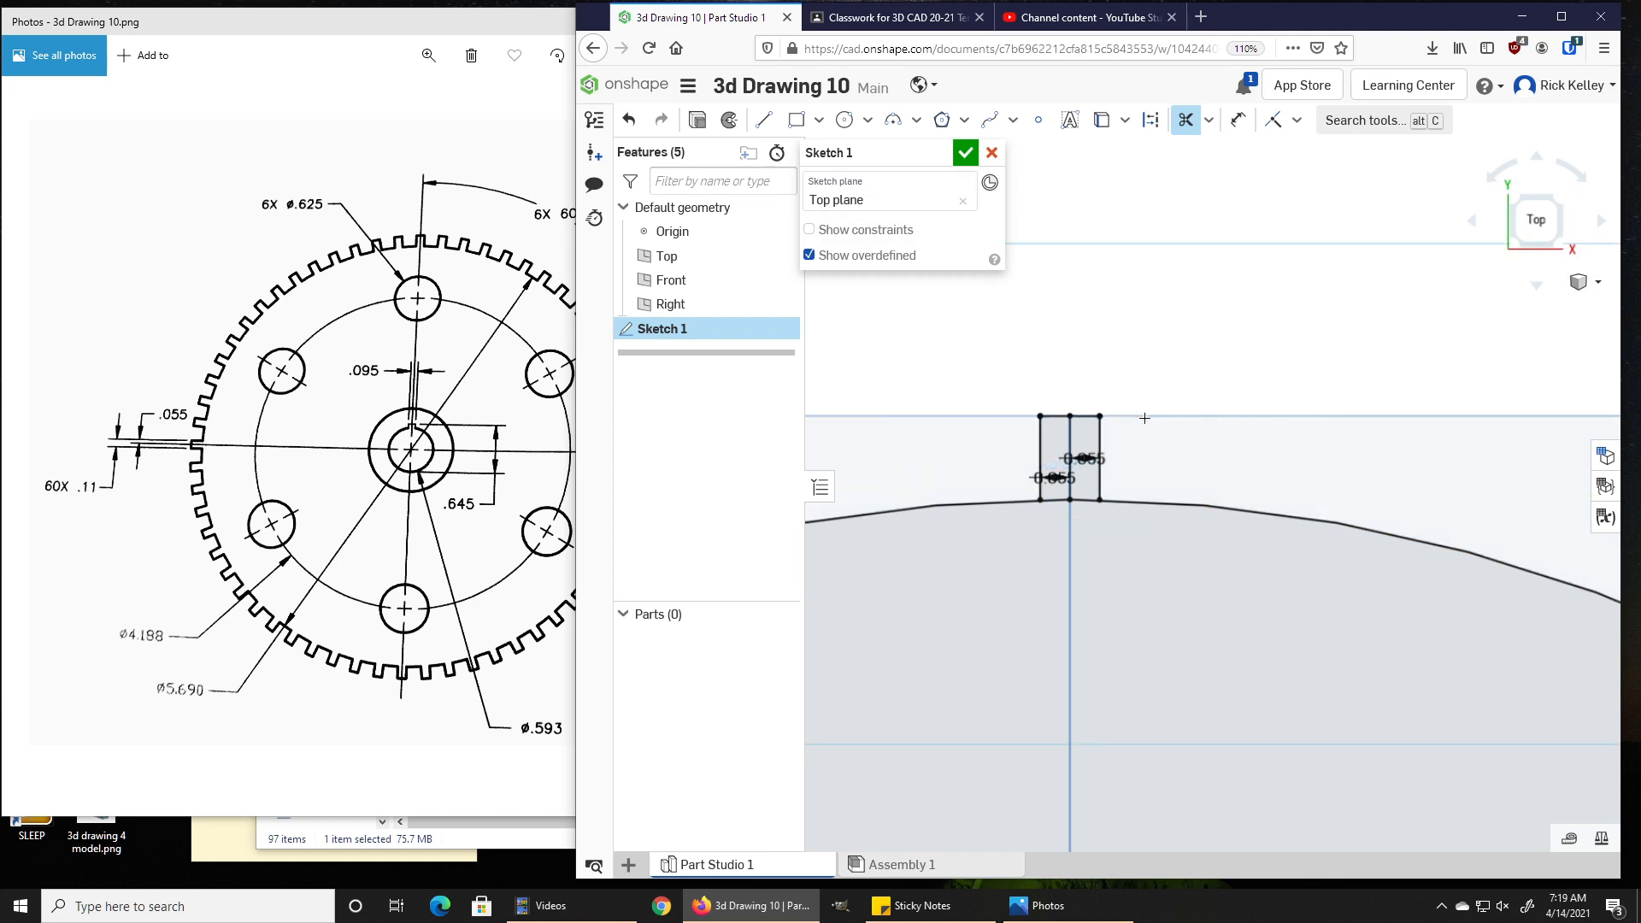
{"action": "scroll", "coordinate": [1140, 423], "scroll_direction": "down", "scroll_amount": 10}
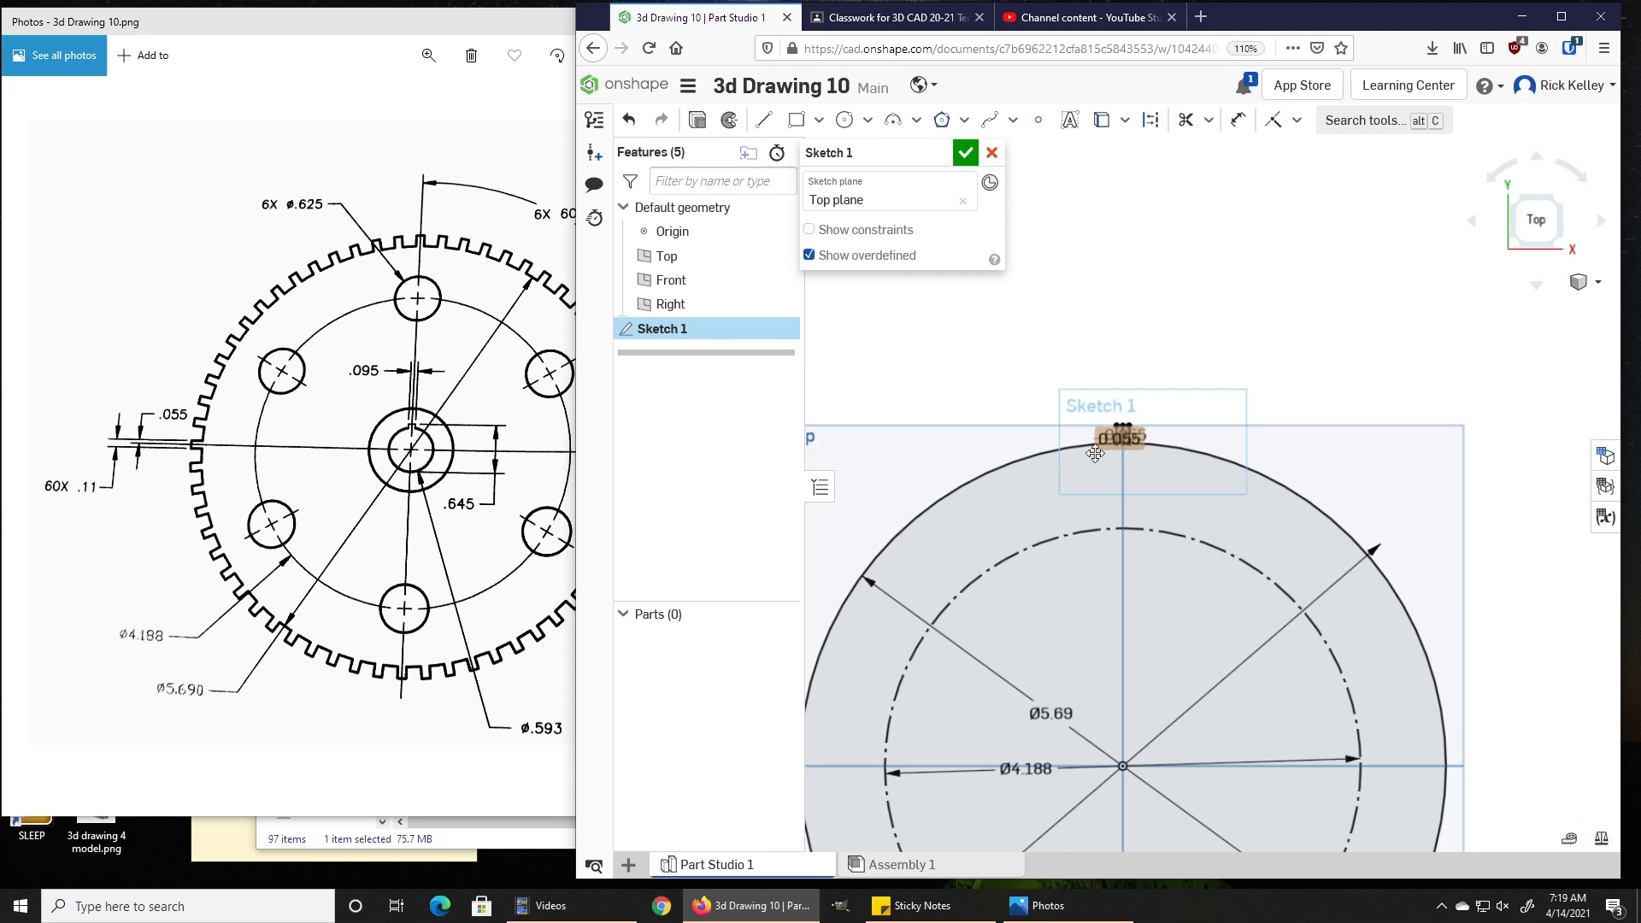
{"action": "key", "text": "Escape"}
Set up a circular sketch pattern of the tooth's top and side edges about the origin with 60 instances
{"action": "scroll", "coordinate": [1048, 520], "scroll_direction": "up", "scroll_amount": 5}
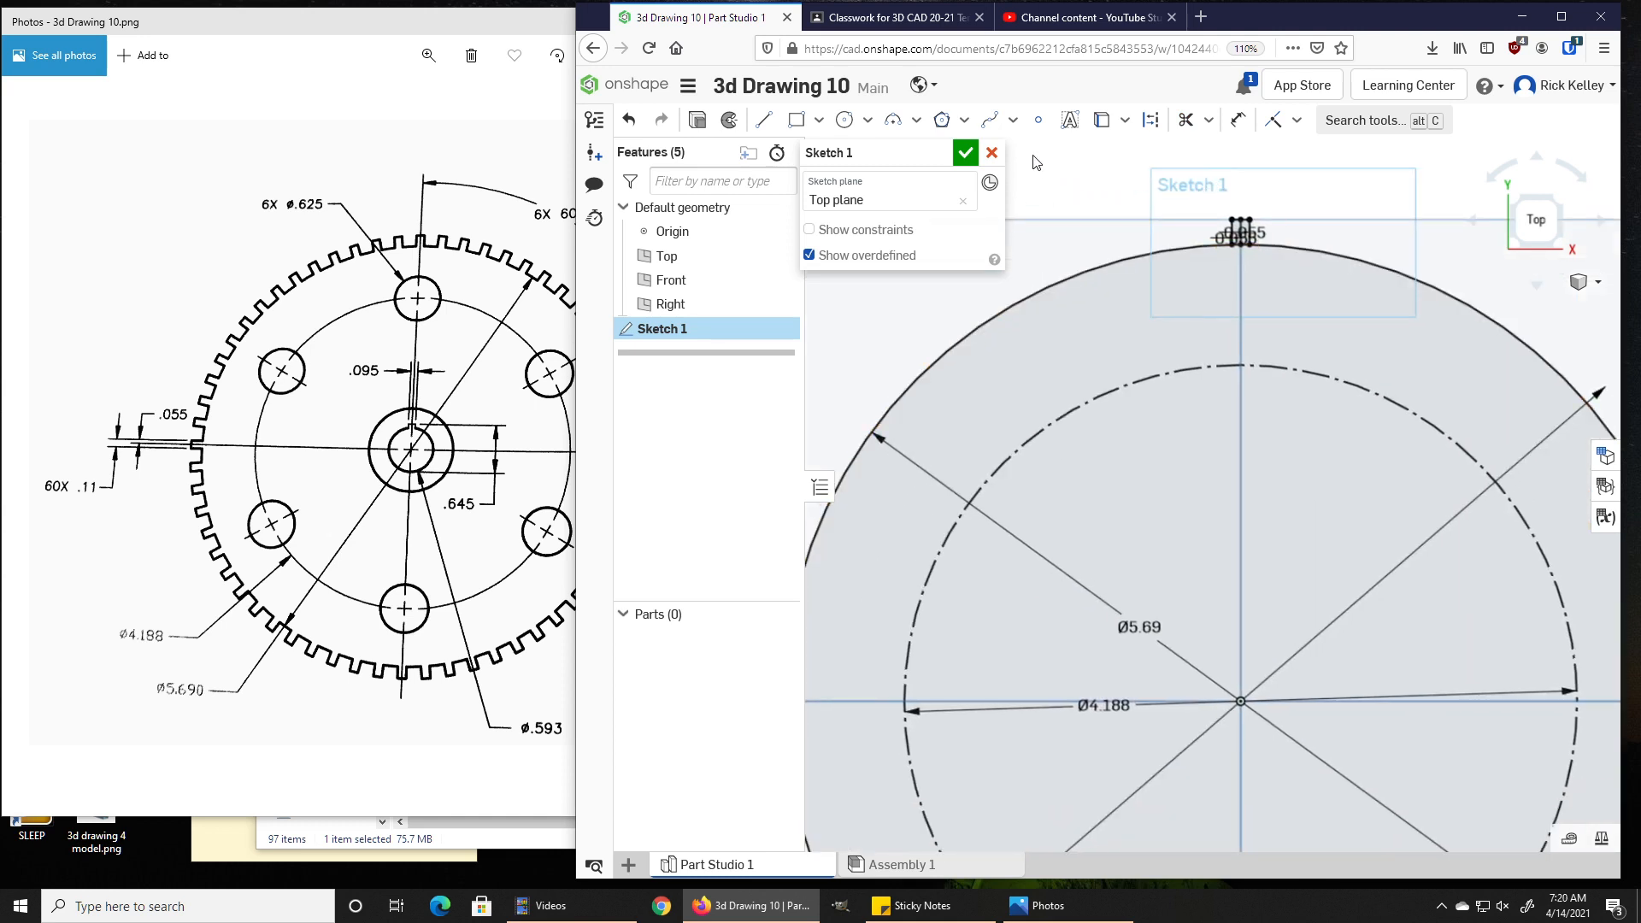
{"action": "left_click", "coordinate": [1124, 120]}
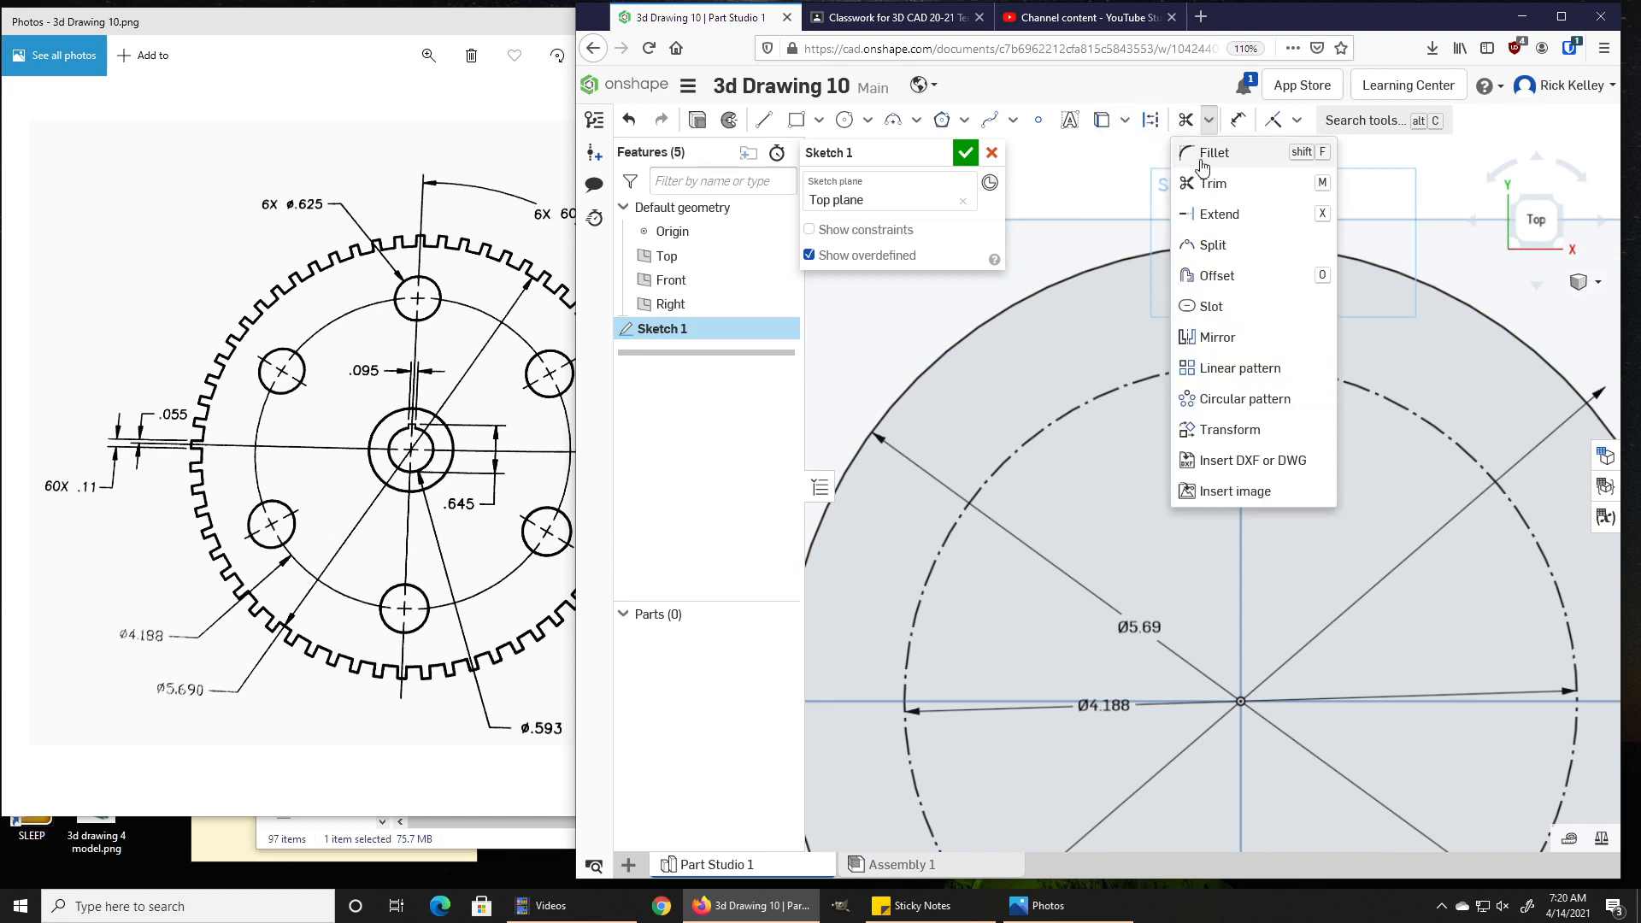
{"action": "left_click", "coordinate": [1203, 404]}
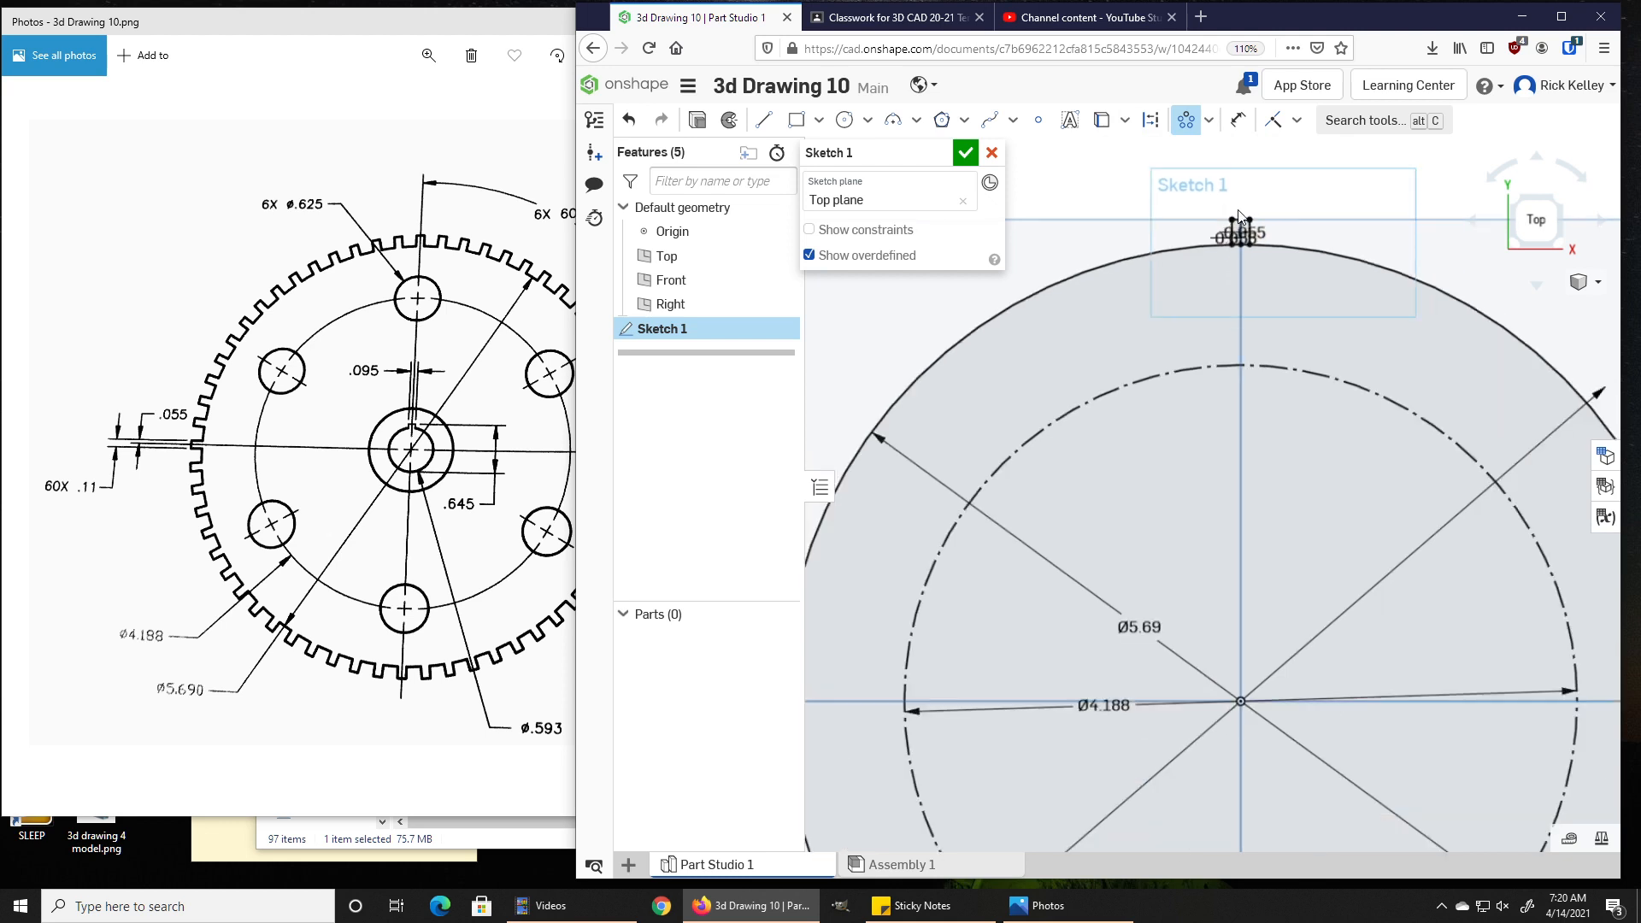
{"action": "scroll", "coordinate": [1240, 219], "scroll_direction": "up", "scroll_amount": 5}
{"action": "left_click", "coordinate": [1266, 252]}
{"action": "left_click", "coordinate": [1286, 266]}
{"action": "left_click", "coordinate": [1214, 282]}
{"action": "scroll", "coordinate": [1114, 304], "scroll_direction": "down", "scroll_amount": 5}
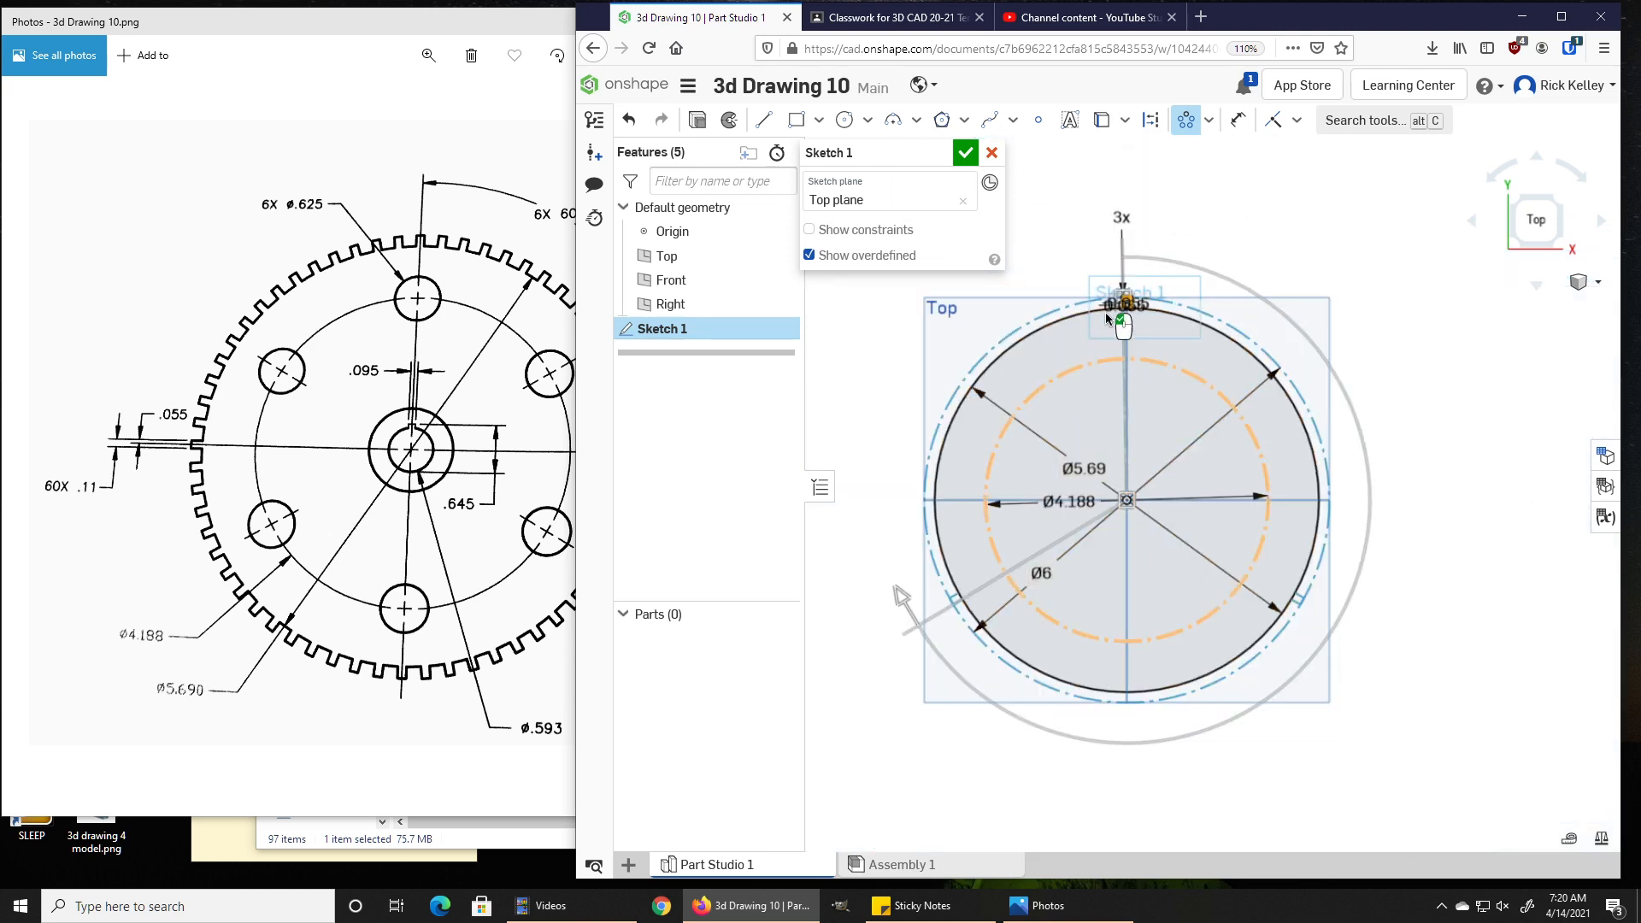
{"action": "middle_click_drag", "start_coordinate": [1221, 366], "coordinate": [1378, 363]}
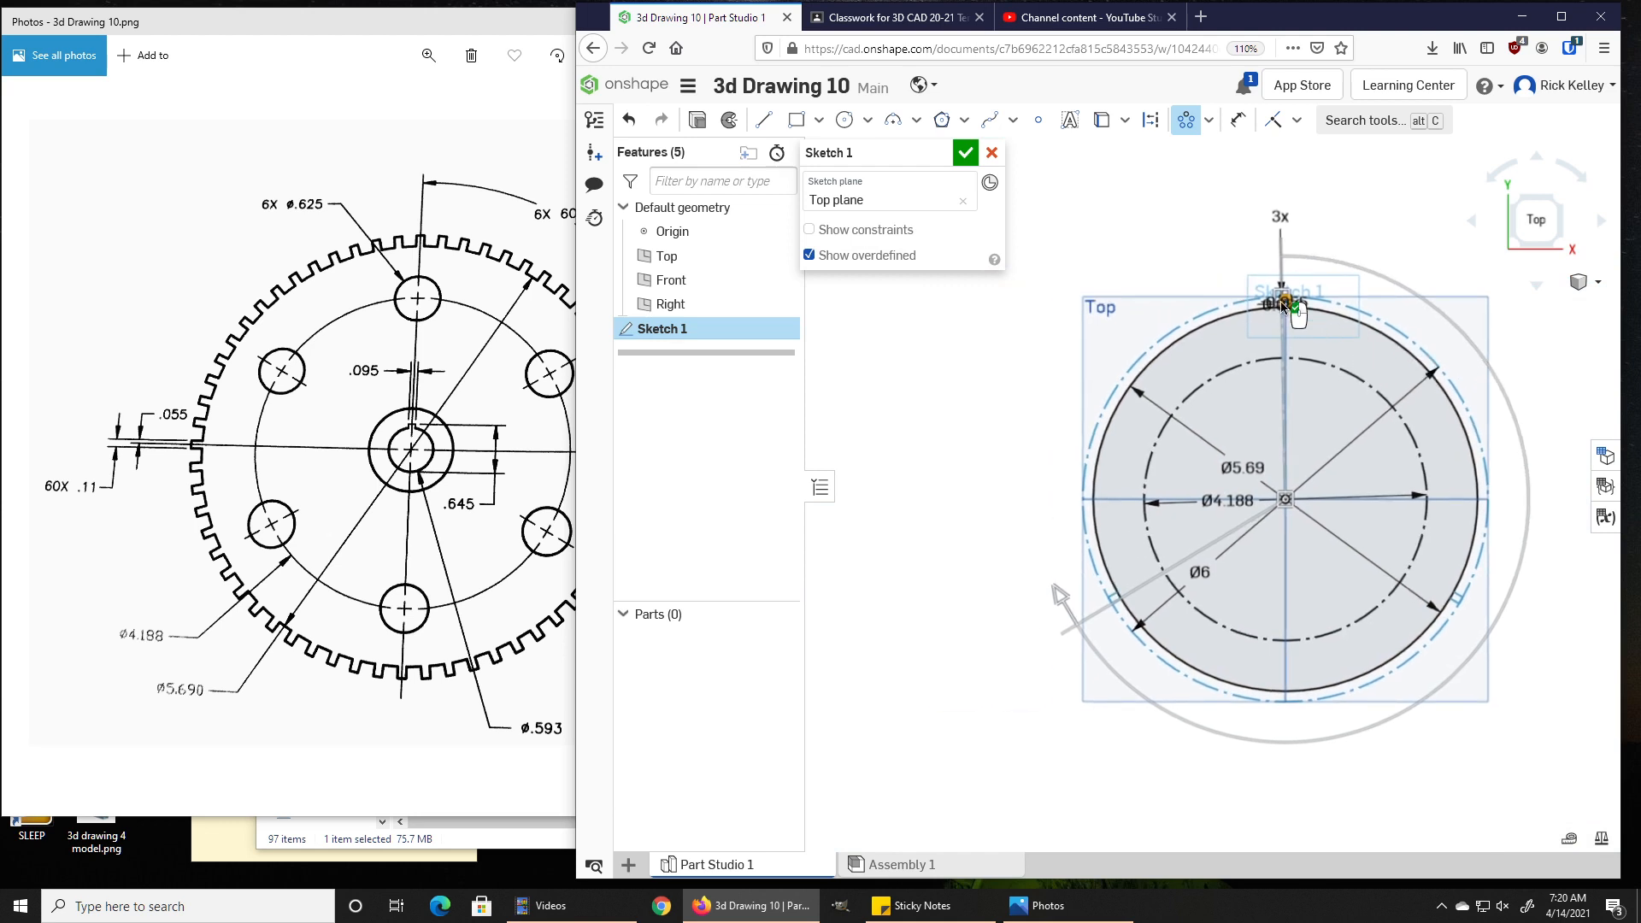
{"action": "left_click", "coordinate": [1278, 217]}
{"action": "key", "text": "Return"}
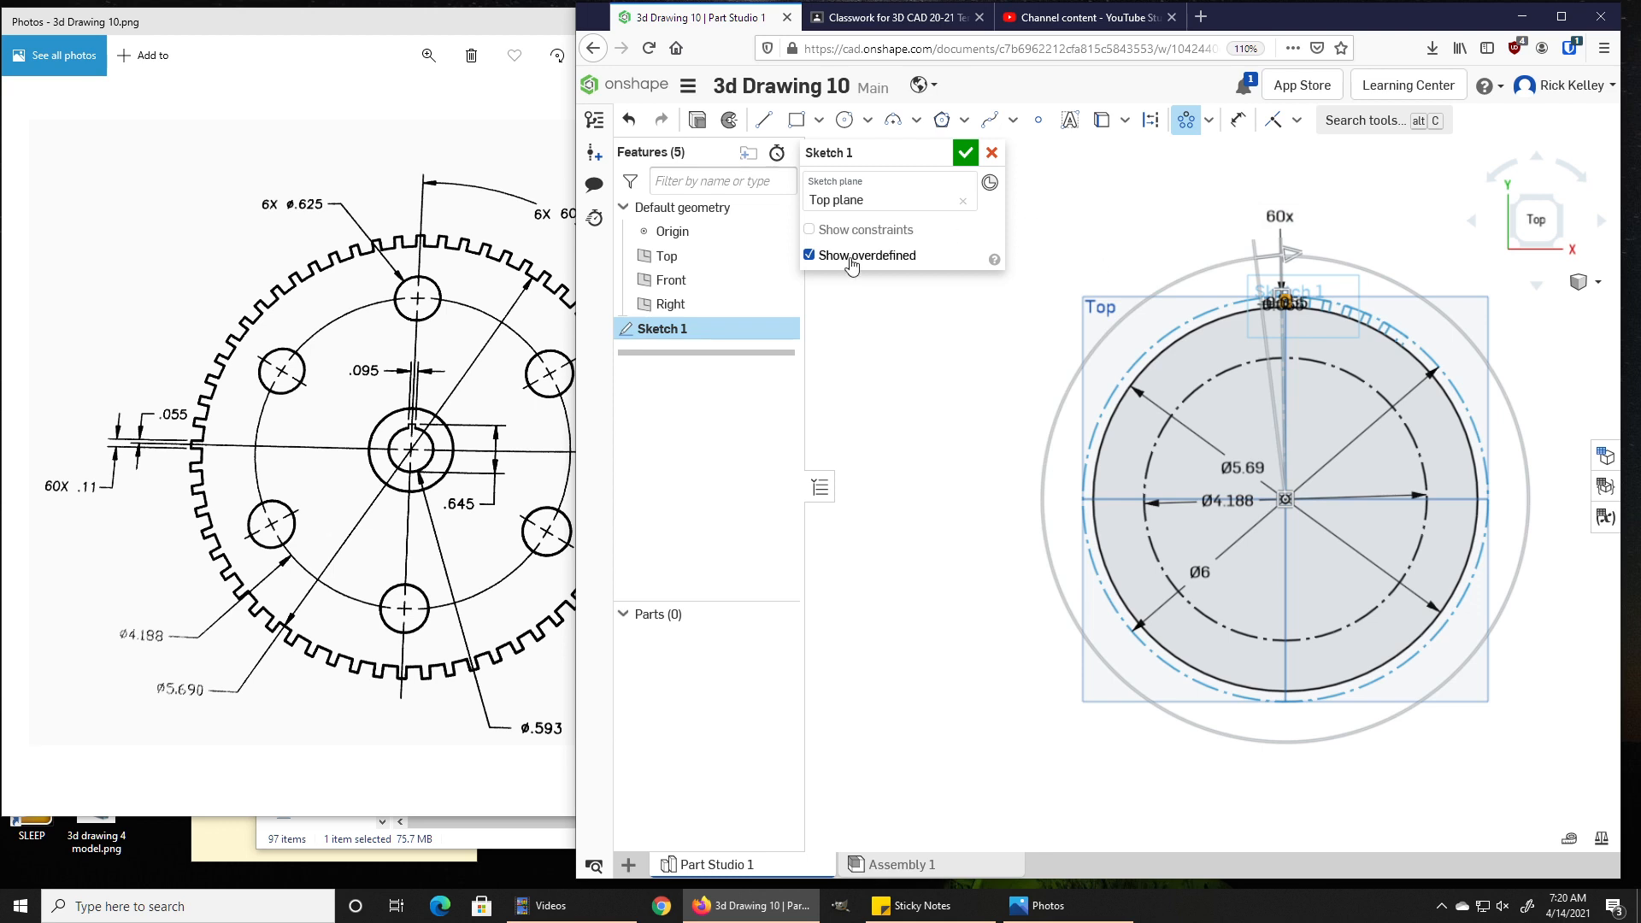
Check the tooth count in the reference drawing and apply the circular pattern of the tooth around the gear
{"action": "left_click", "coordinate": [496, 28]}
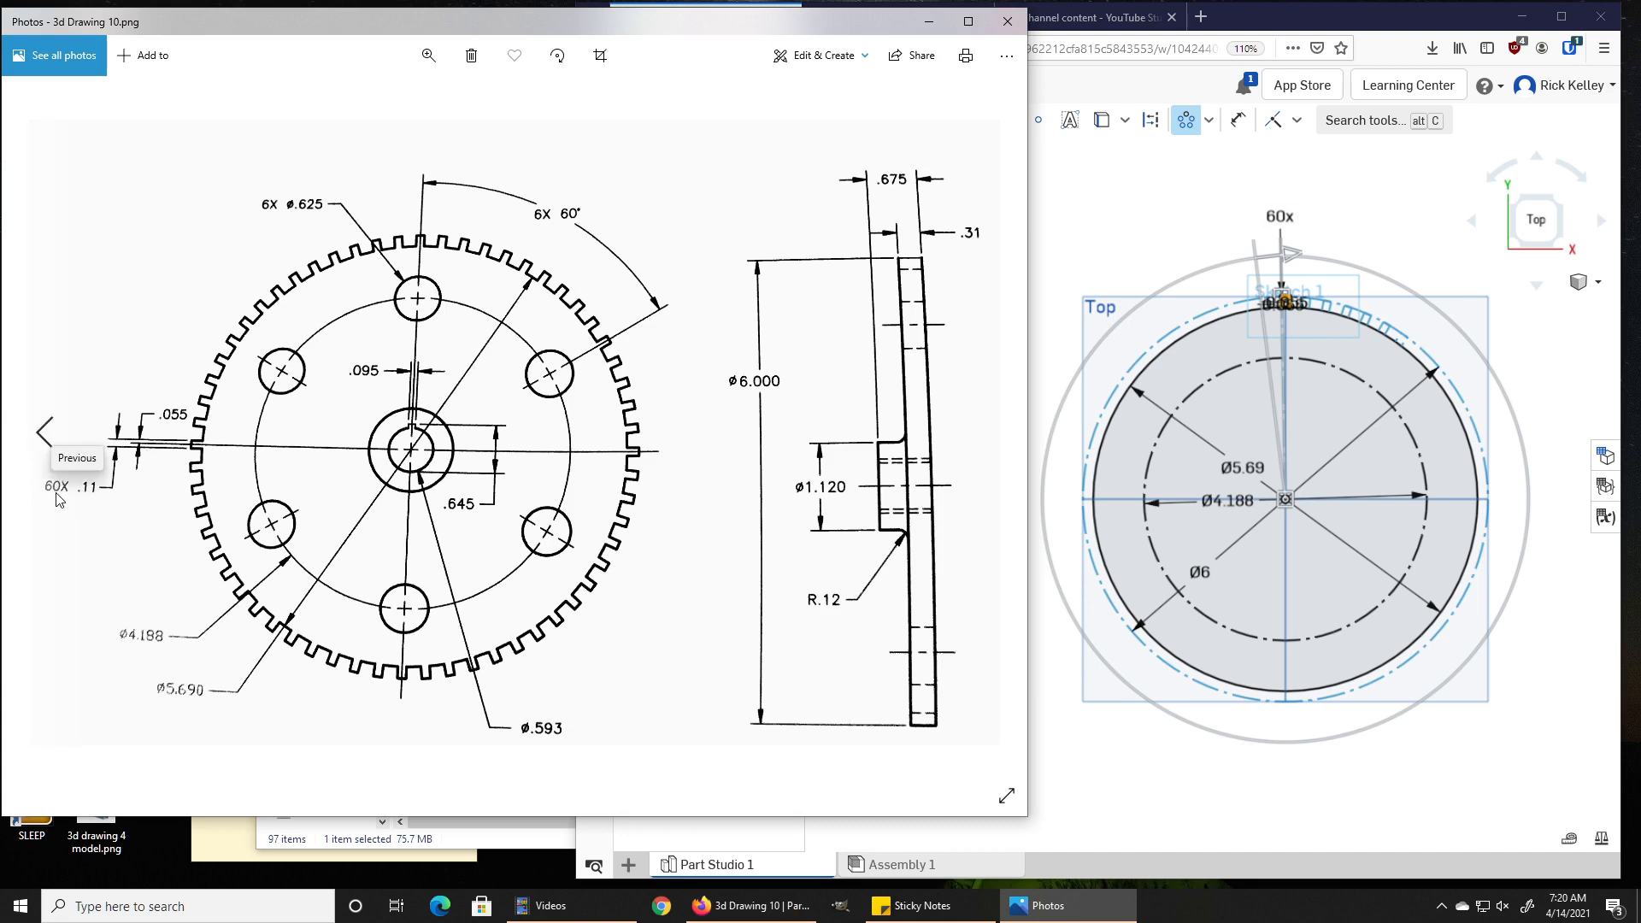
{"action": "left_click", "coordinate": [1405, 22]}
{"action": "scroll", "coordinate": [1265, 316], "scroll_direction": "up", "scroll_amount": 4}
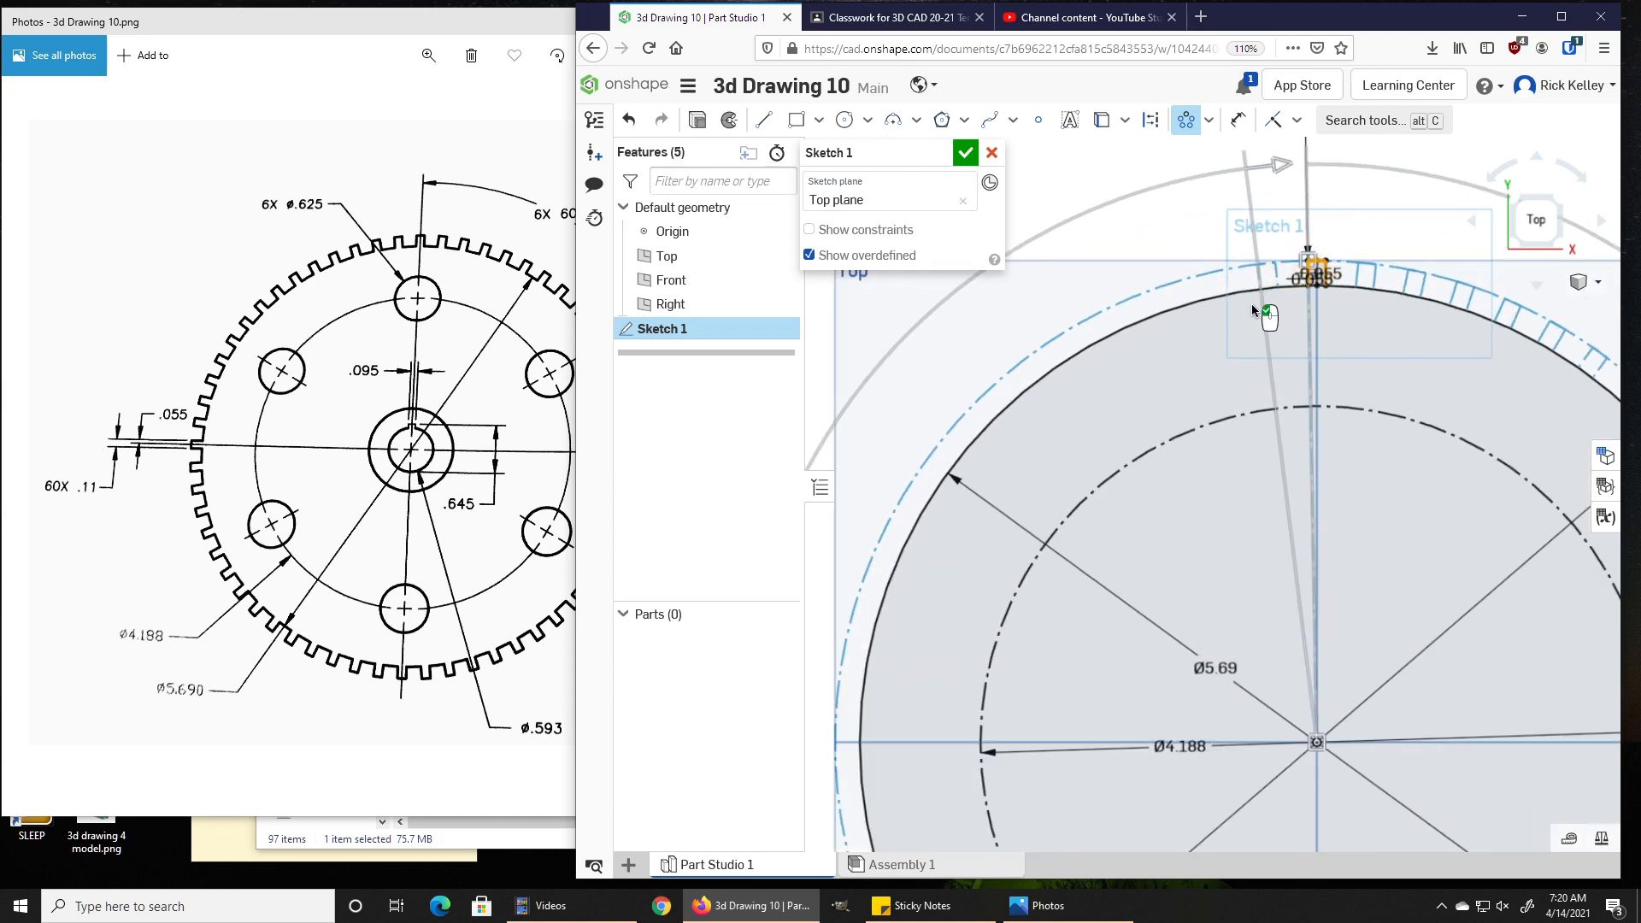
{"action": "scroll", "coordinate": [1281, 294], "scroll_direction": "up", "scroll_amount": 3}
{"action": "scroll", "coordinate": [1323, 270], "scroll_direction": "down", "scroll_amount": 10}
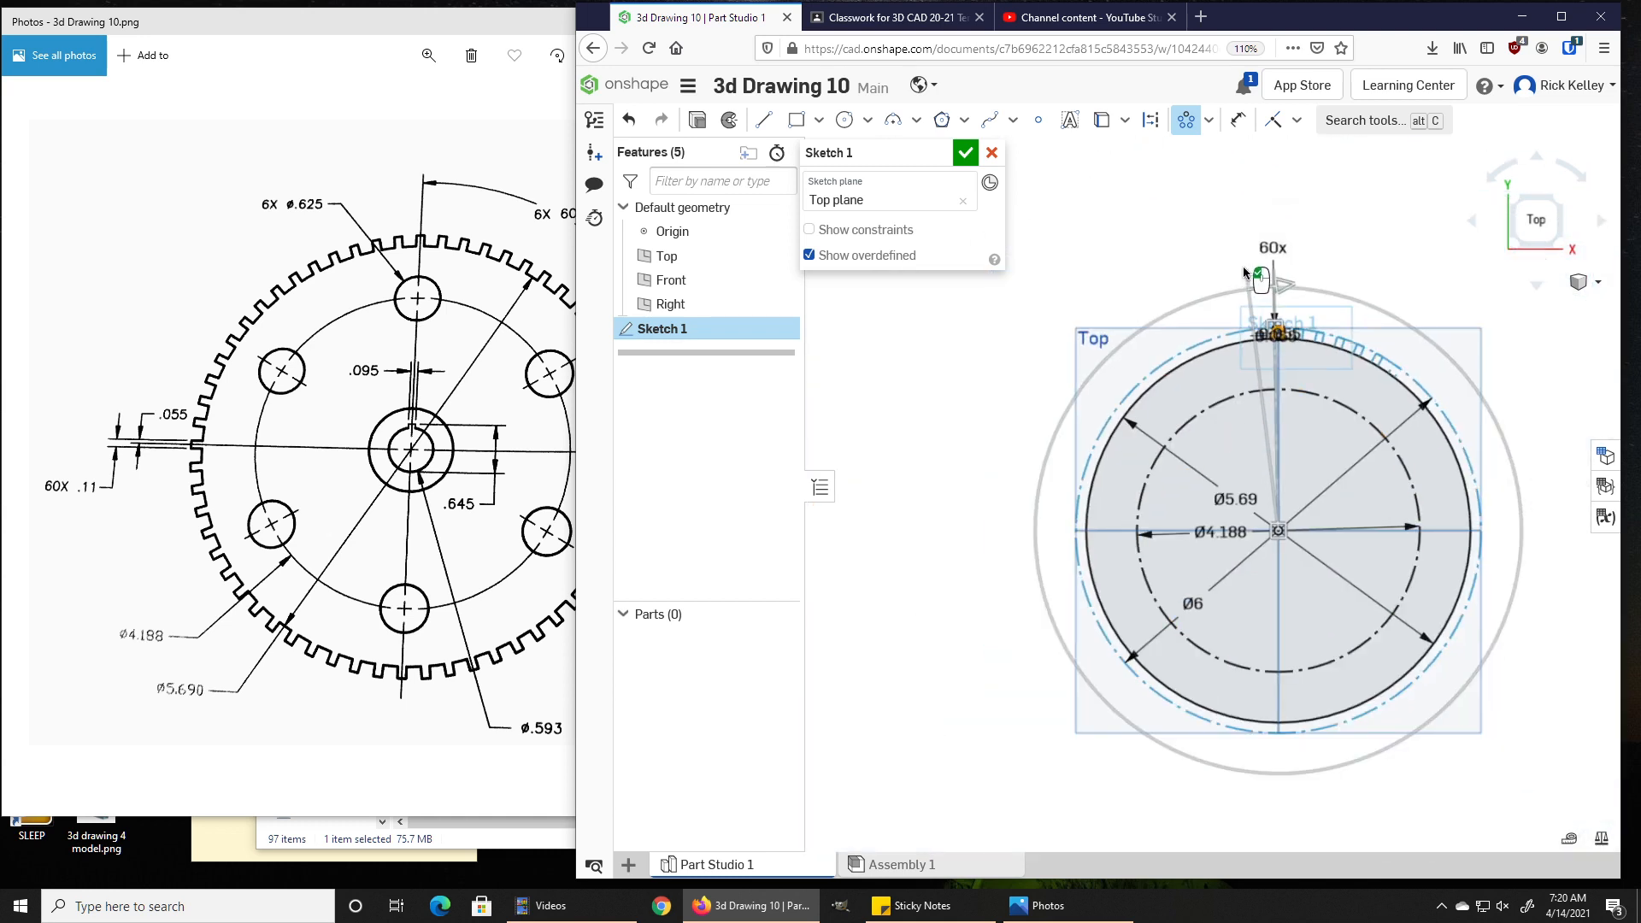
{"action": "left_click", "coordinate": [1142, 240]}
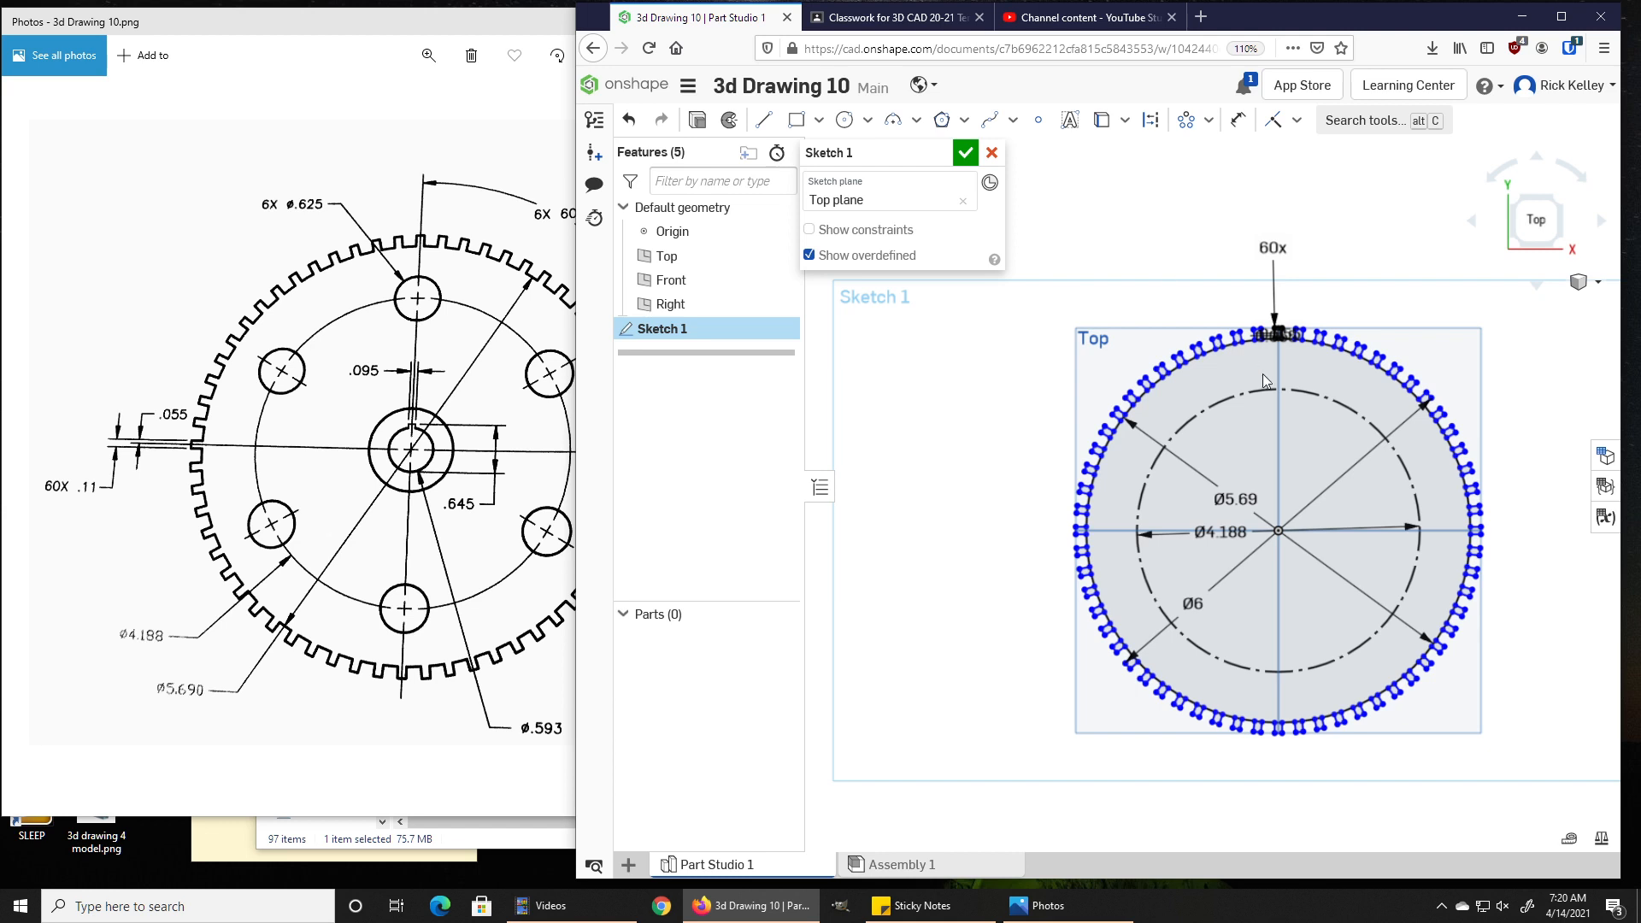
Inspect the patterned teeth along the 5.69 in circle and finish the sketch
{"action": "scroll", "coordinate": [1331, 357], "scroll_direction": "up", "scroll_amount": 5}
{"action": "scroll", "coordinate": [1331, 357], "scroll_direction": "up", "scroll_amount": 2}
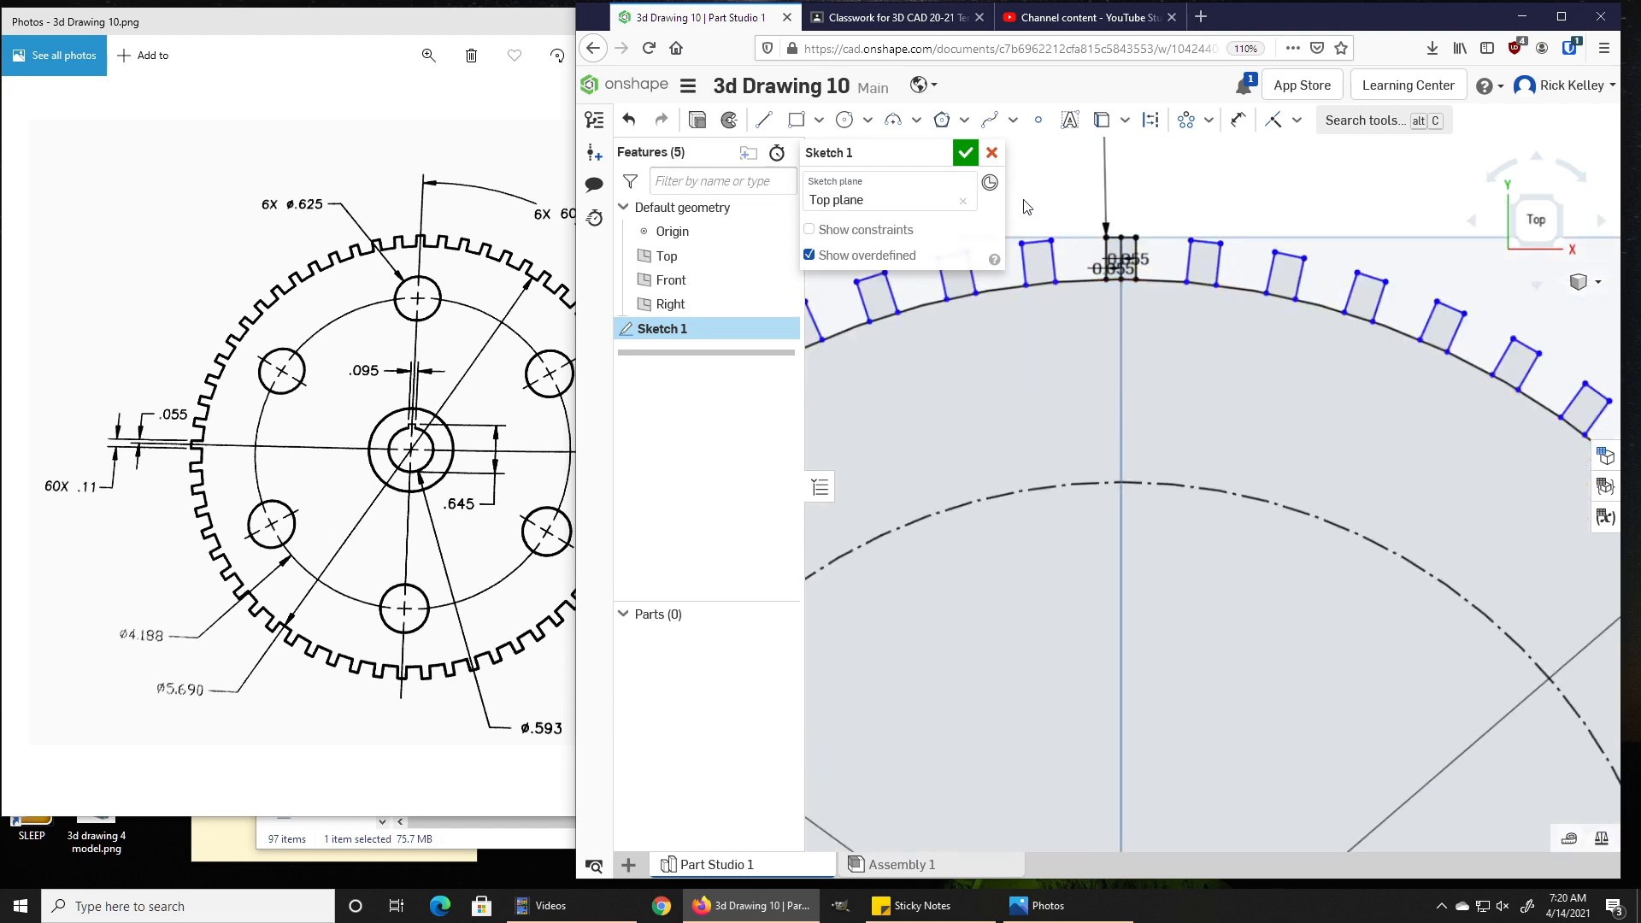
{"action": "left_click", "coordinate": [965, 154]}
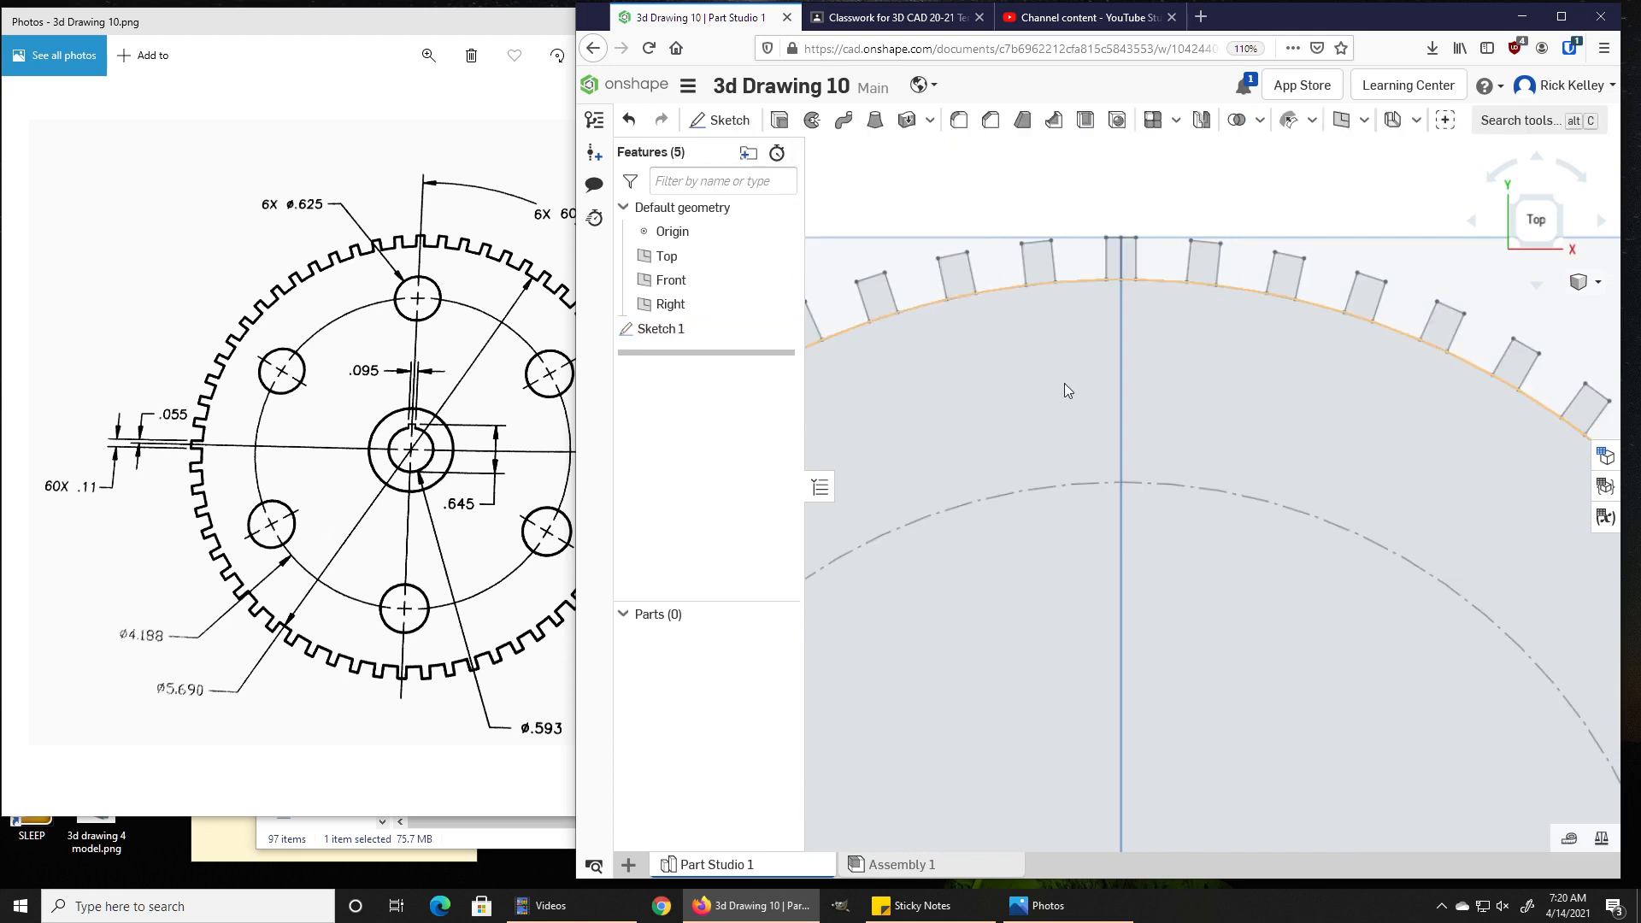
Examine the closed tooth regions around the gear and how they meet the 5.69 in circle
{"action": "scroll", "coordinate": [1064, 383], "scroll_direction": "down", "scroll_amount": 5}
{"action": "middle_click_drag", "start_coordinate": [1109, 310], "coordinate": [1133, 263]}
{"action": "scroll", "coordinate": [1133, 263], "scroll_direction": "down", "scroll_amount": 1}
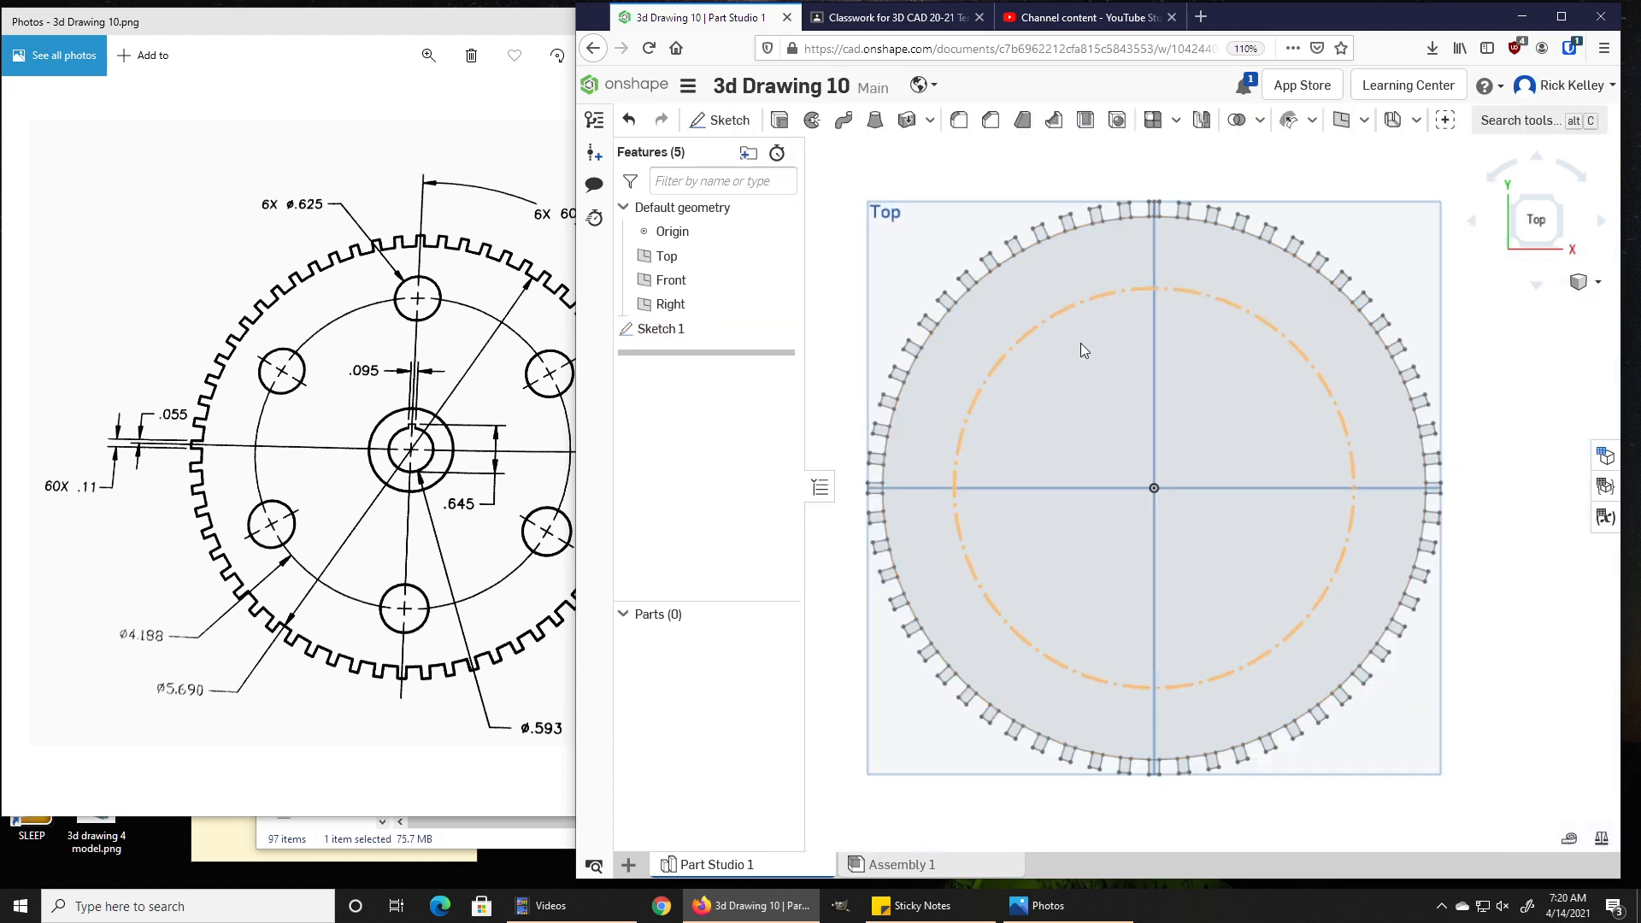
{"action": "scroll", "coordinate": [1136, 220], "scroll_direction": "up", "scroll_amount": 4}
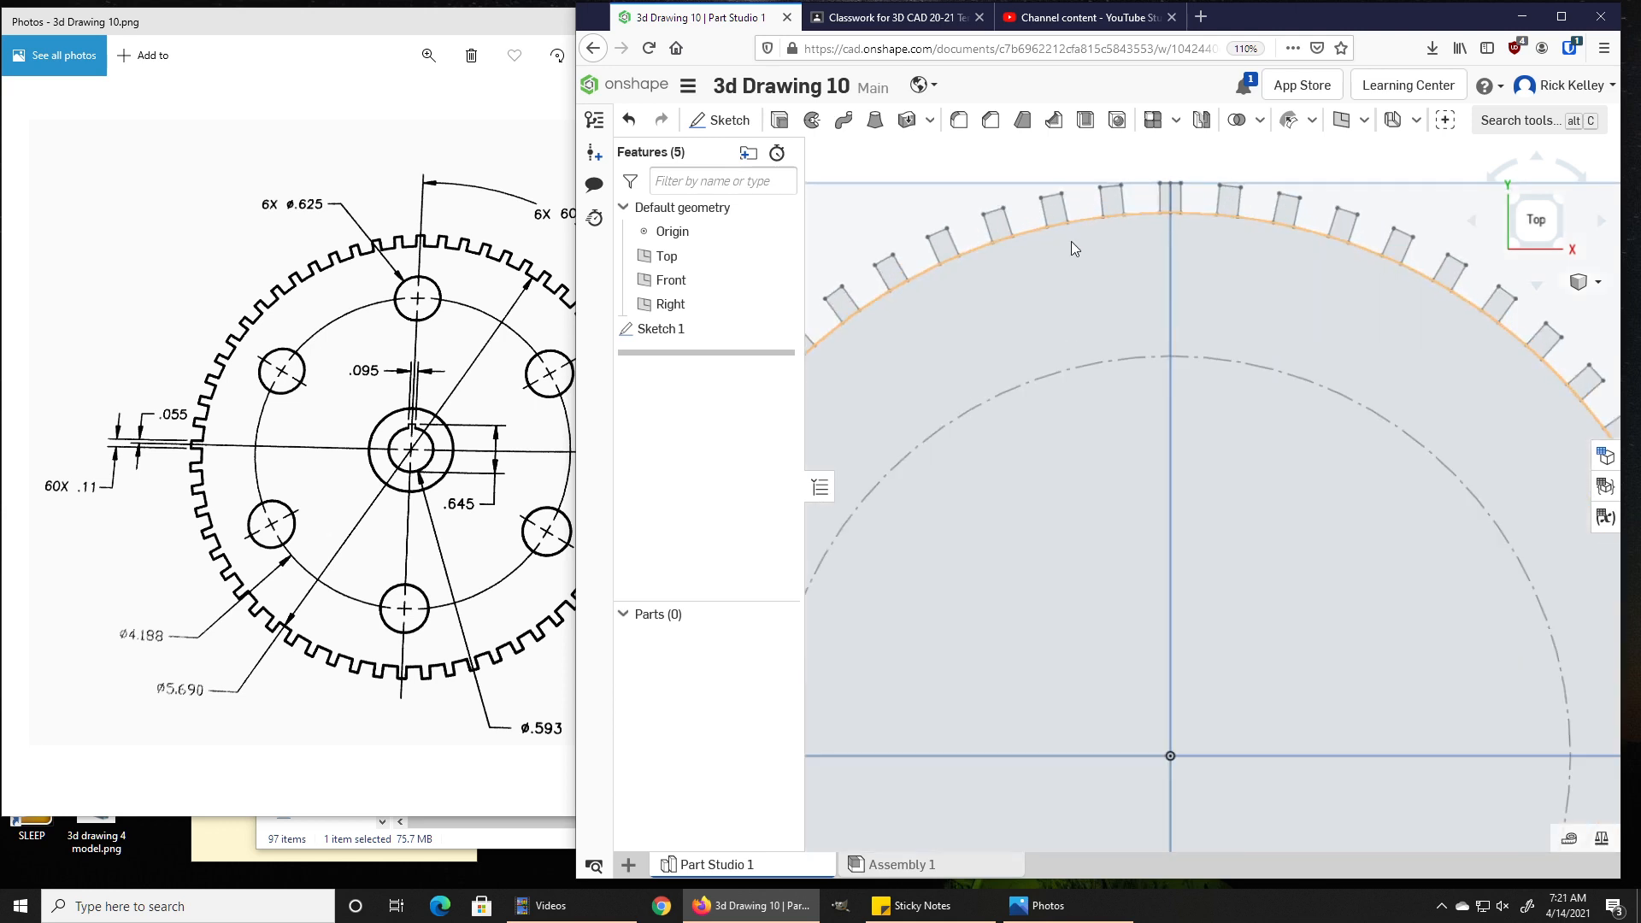
{"action": "scroll", "coordinate": [1198, 214], "scroll_direction": "up", "scroll_amount": 3}
{"action": "scroll", "coordinate": [1198, 214], "scroll_direction": "up", "scroll_amount": 2}
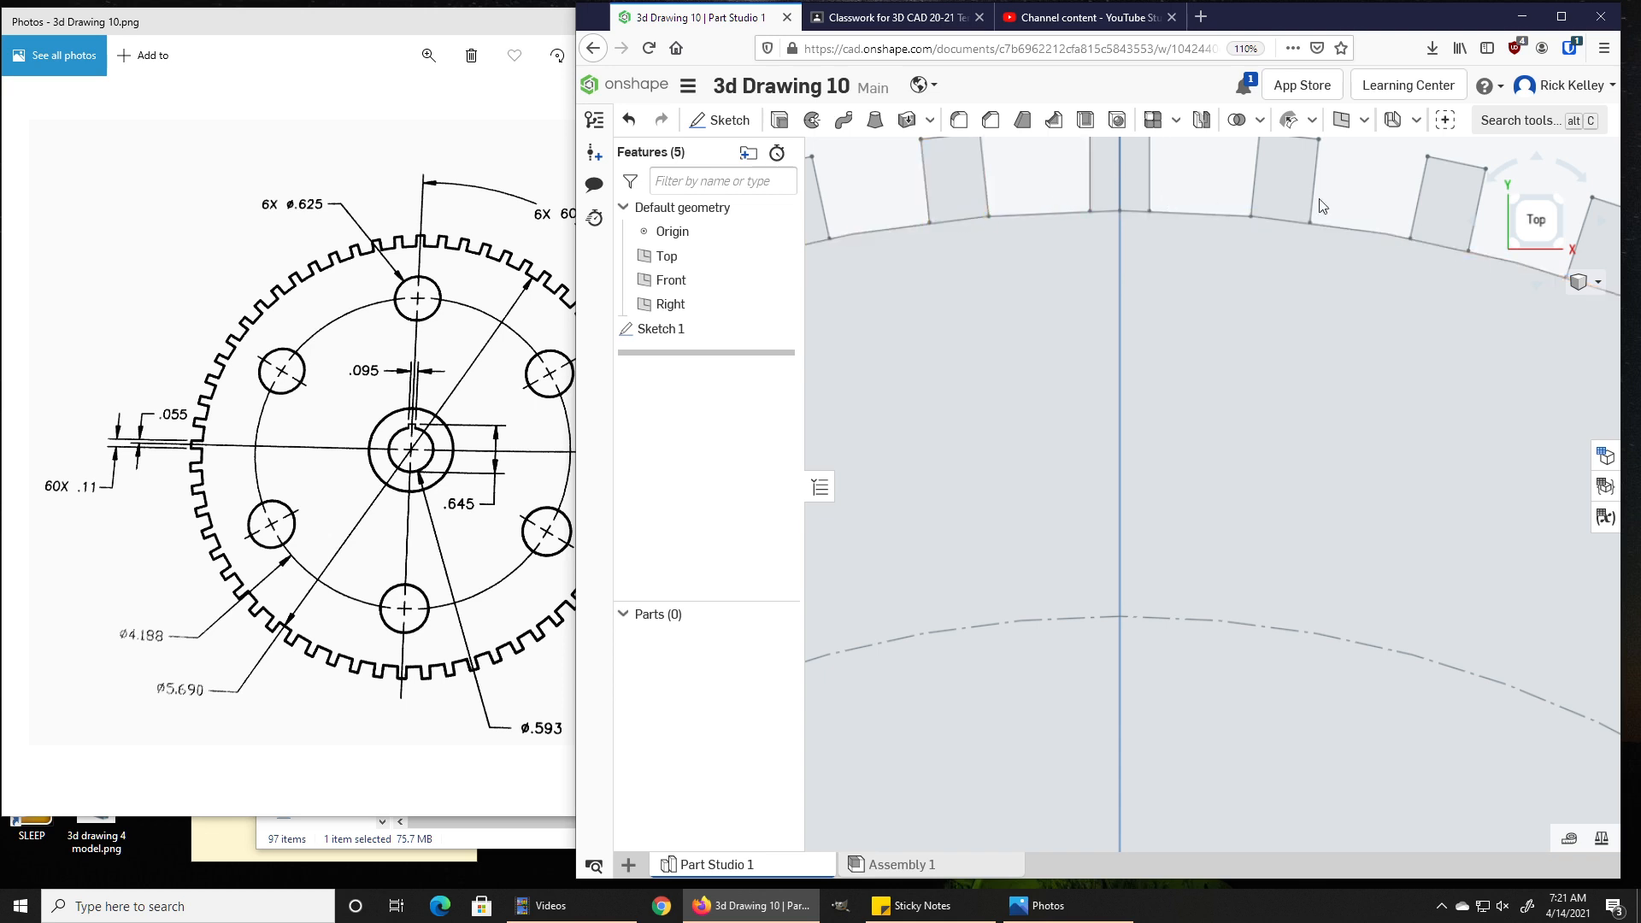
{"action": "scroll", "coordinate": [961, 217], "scroll_direction": "down", "scroll_amount": 3}
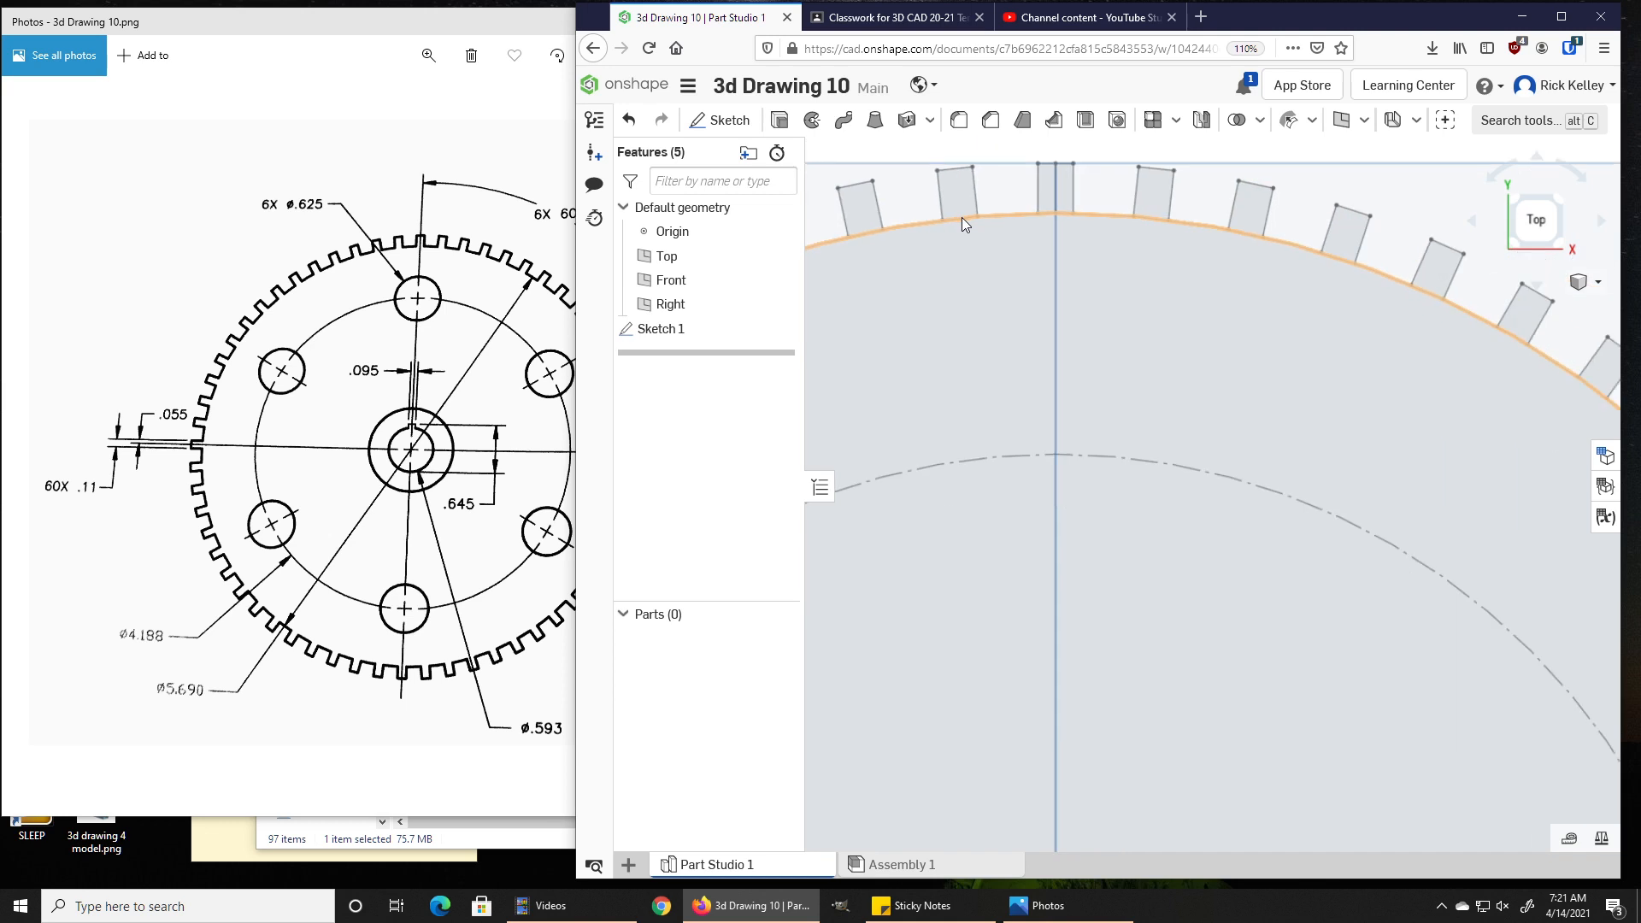
{"action": "scroll", "coordinate": [961, 217], "scroll_direction": "down", "scroll_amount": 1}
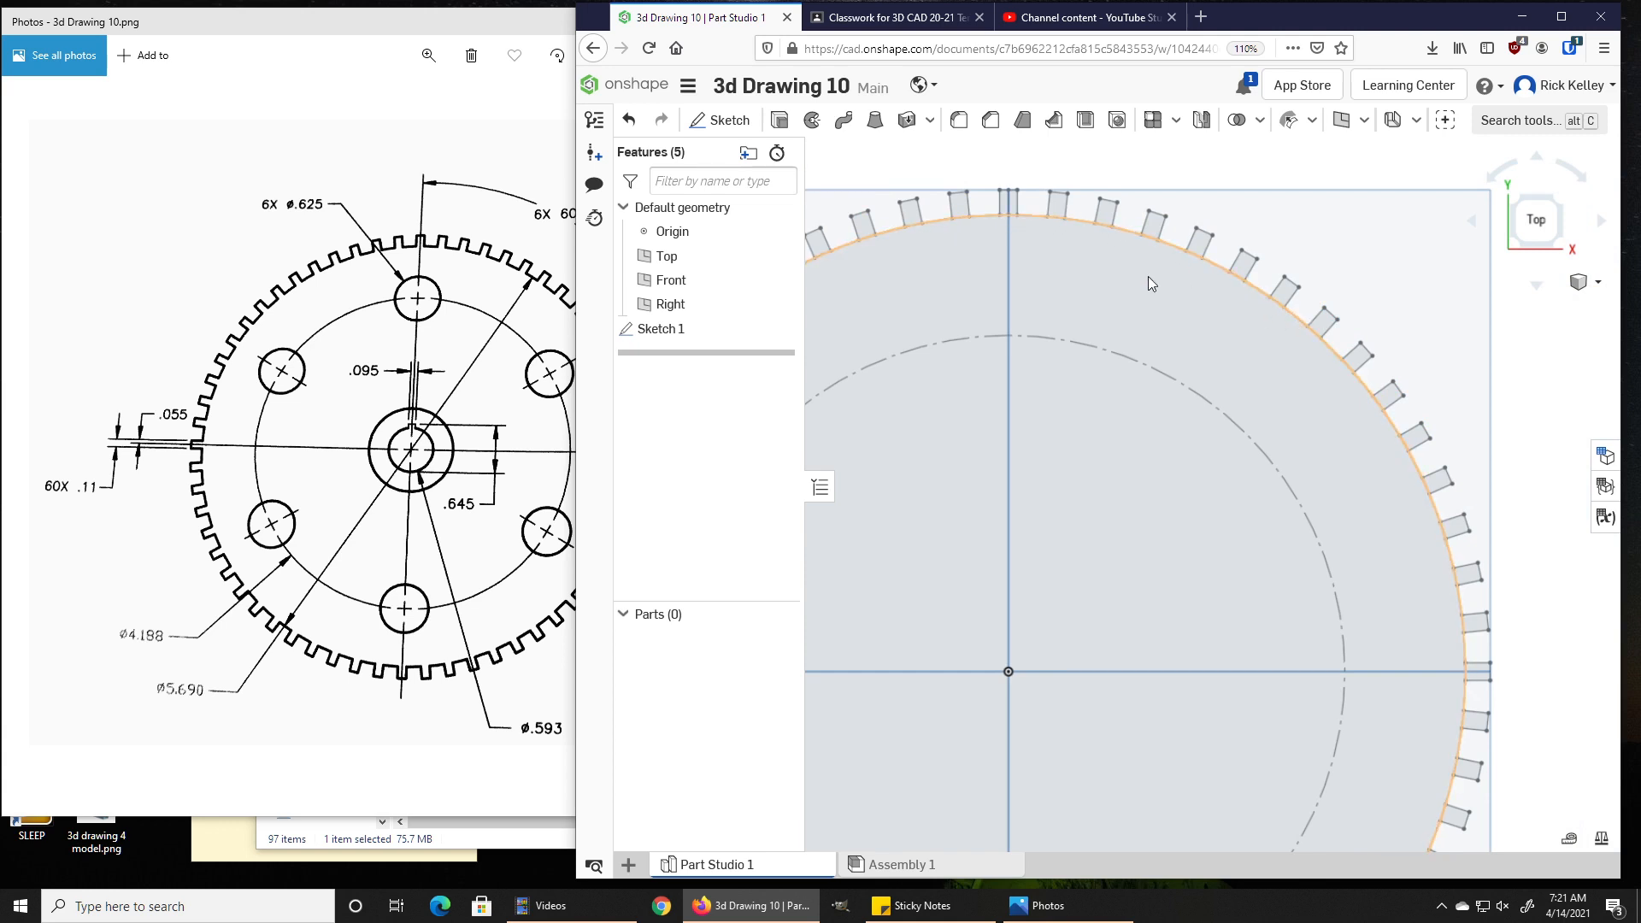
{"action": "scroll", "coordinate": [1132, 278], "scroll_direction": "down", "scroll_amount": 3}
{"action": "middle_click_drag", "start_coordinate": [1053, 376], "coordinate": [1161, 375]}
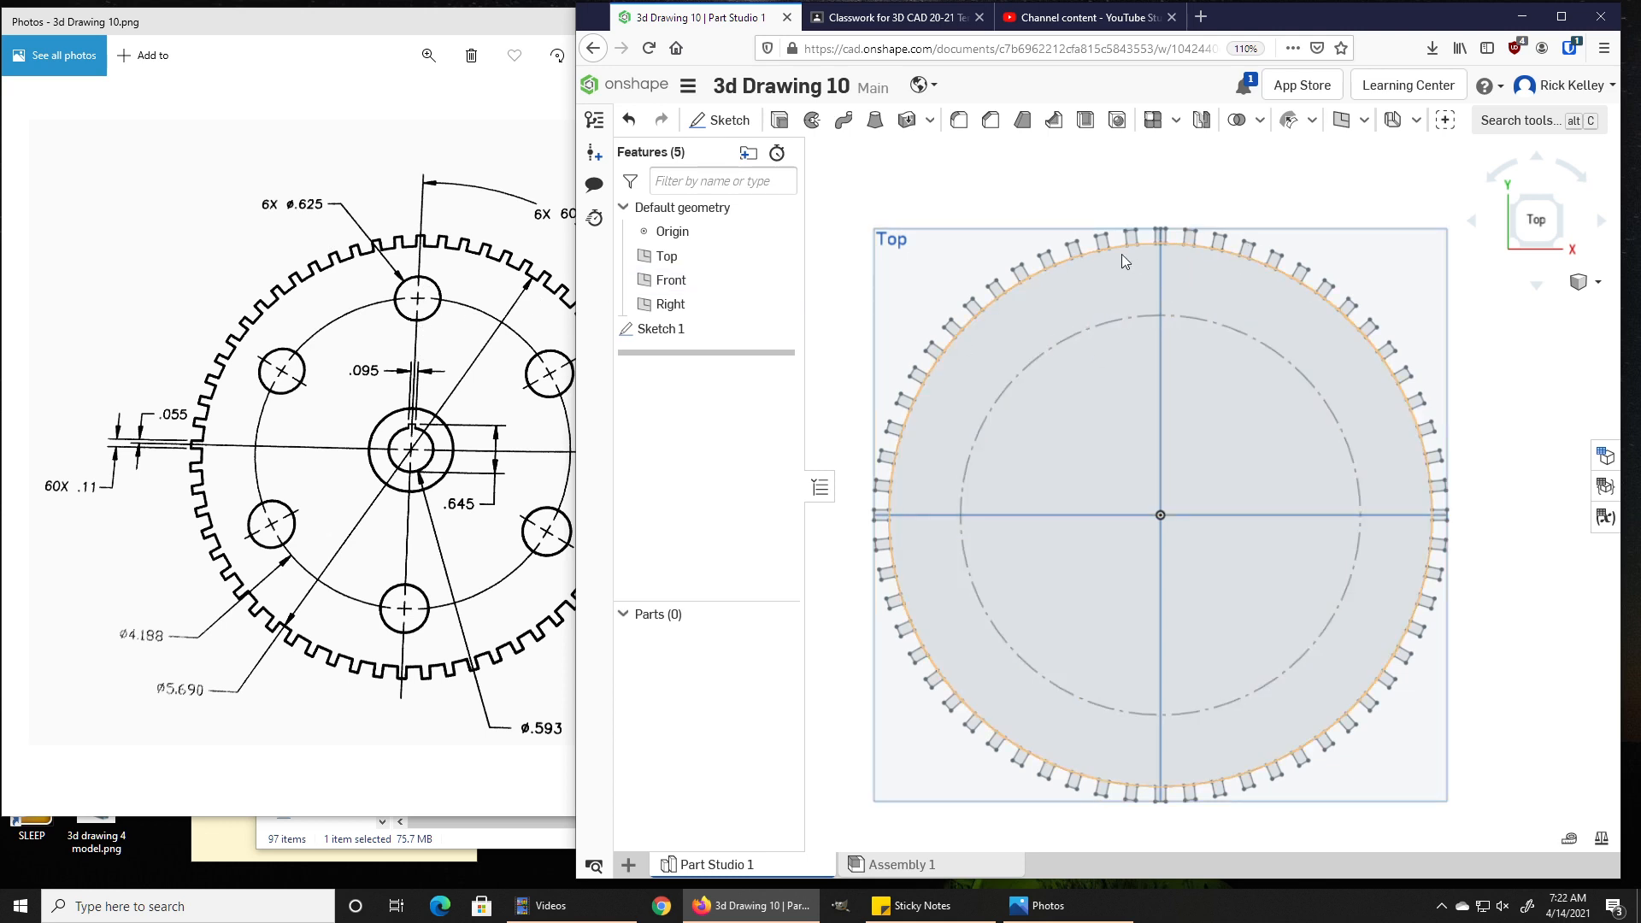
Reopen Sketch 1 and draw a 0.625 in diameter circle centred on the 4.188 in construction circle, directly above the origin
{"action": "double_click", "coordinate": [661, 329]}
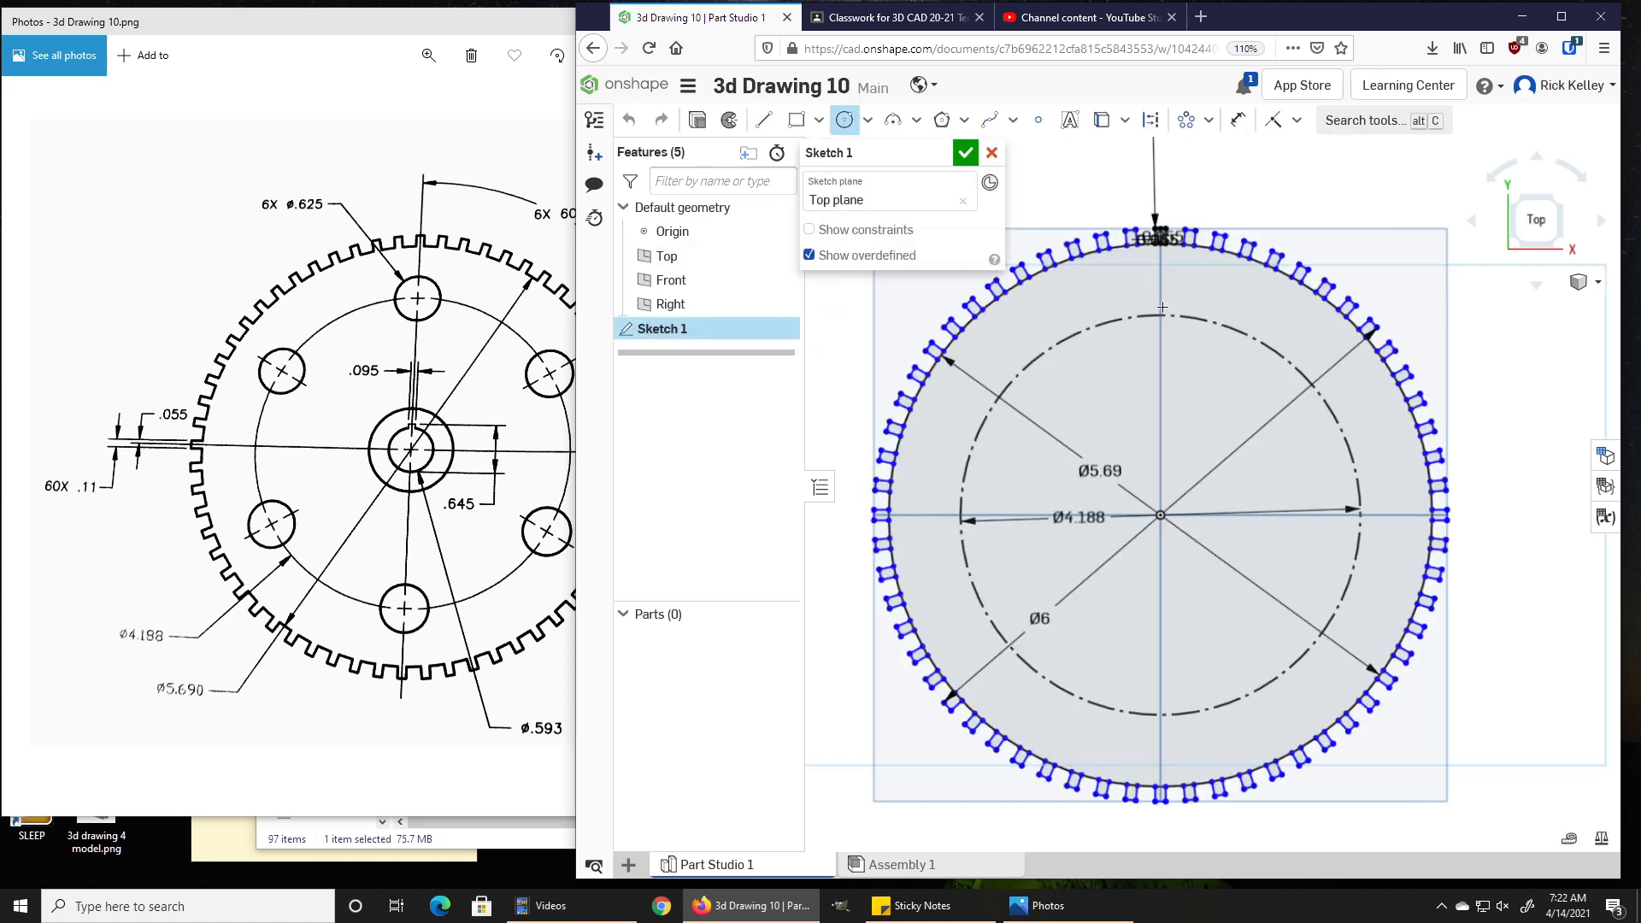
{"action": "scroll", "coordinate": [1160, 314], "scroll_direction": "up", "scroll_amount": 5}
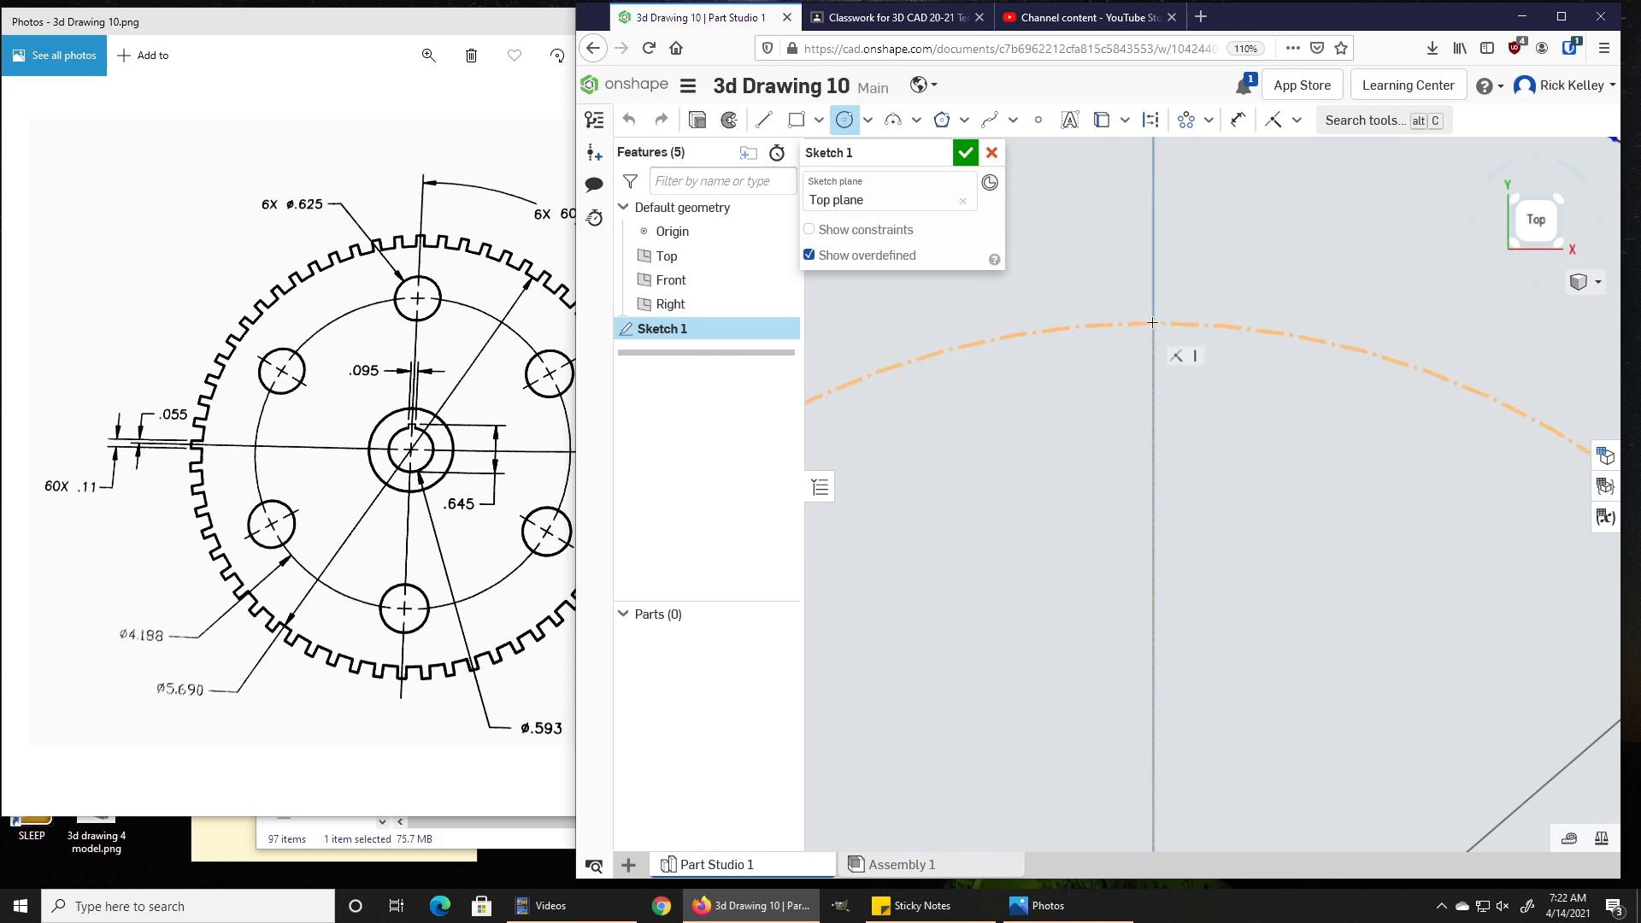
{"action": "left_click", "coordinate": [1093, 360]}
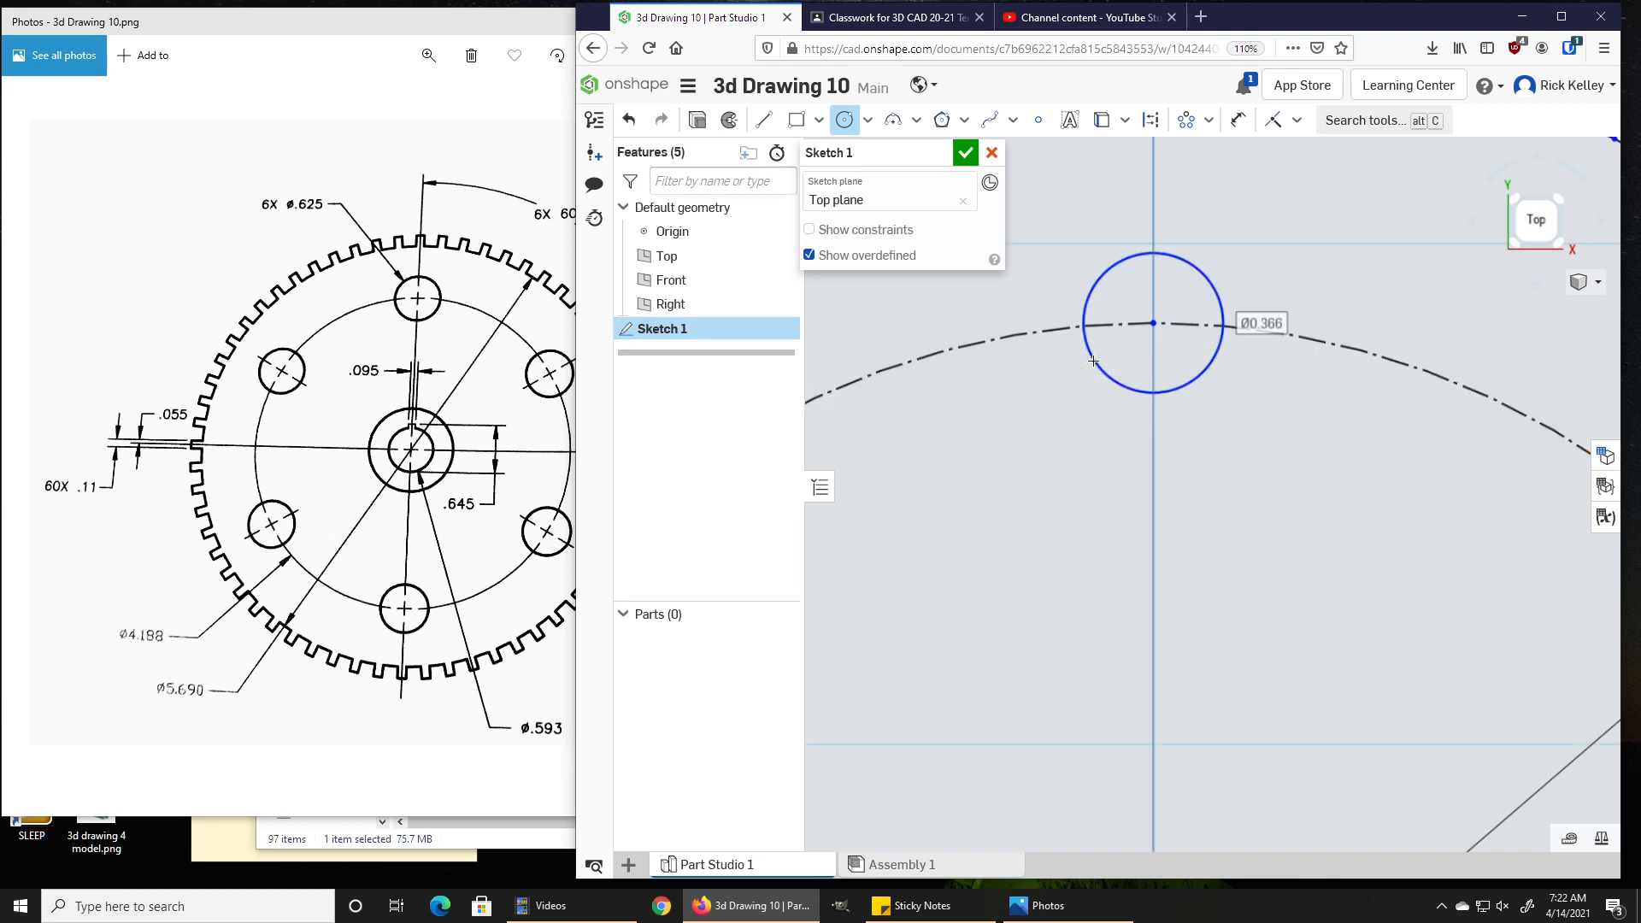
{"action": "type", "text": ".625"}
{"action": "key", "text": "Return"}
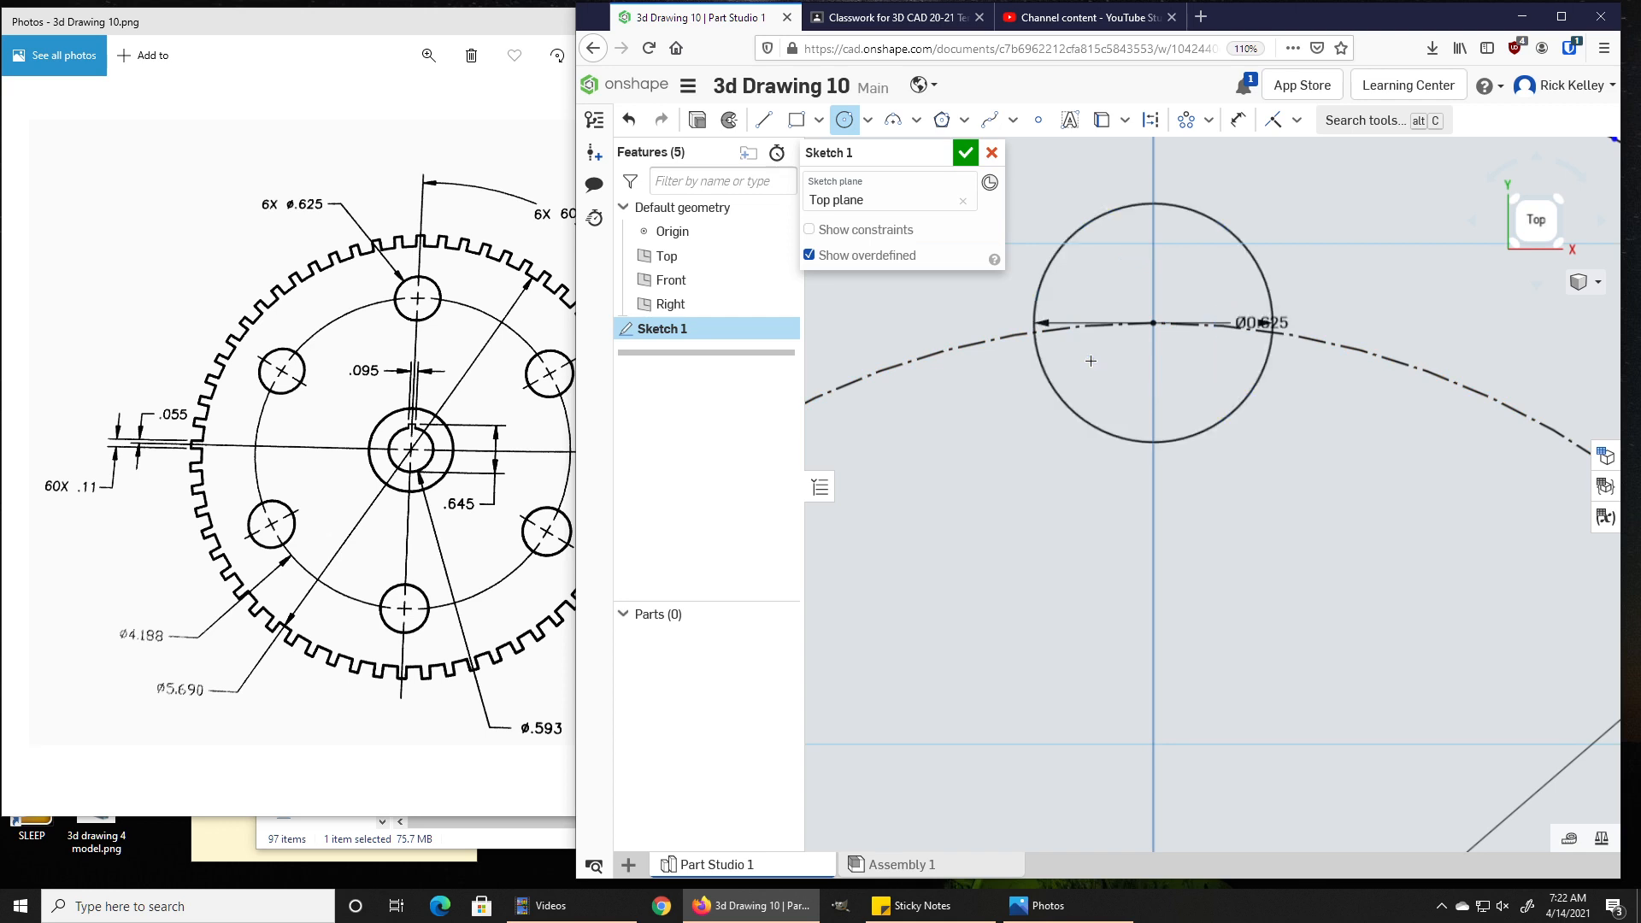
{"action": "scroll", "coordinate": [1091, 360], "scroll_direction": "down", "scroll_amount": 4}
{"action": "key", "text": "Escape"}
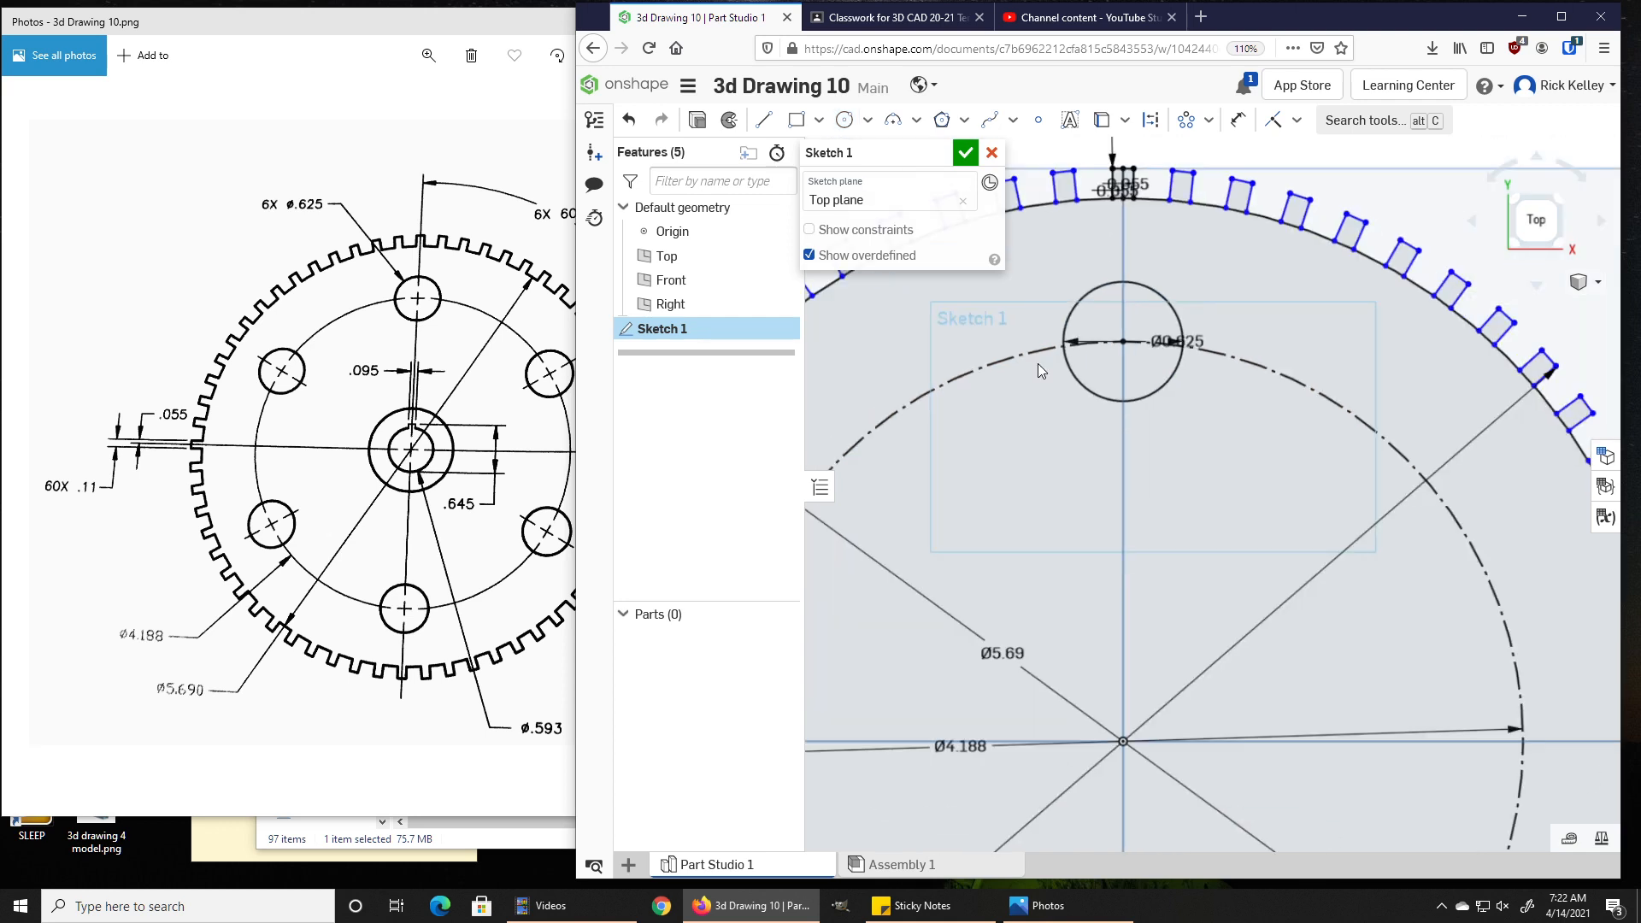
Apply a circular pattern of the 0.625 in hole circle around the gear's centre
{"action": "left_click", "coordinate": [1185, 120]}
{"action": "left_click", "coordinate": [1155, 289]}
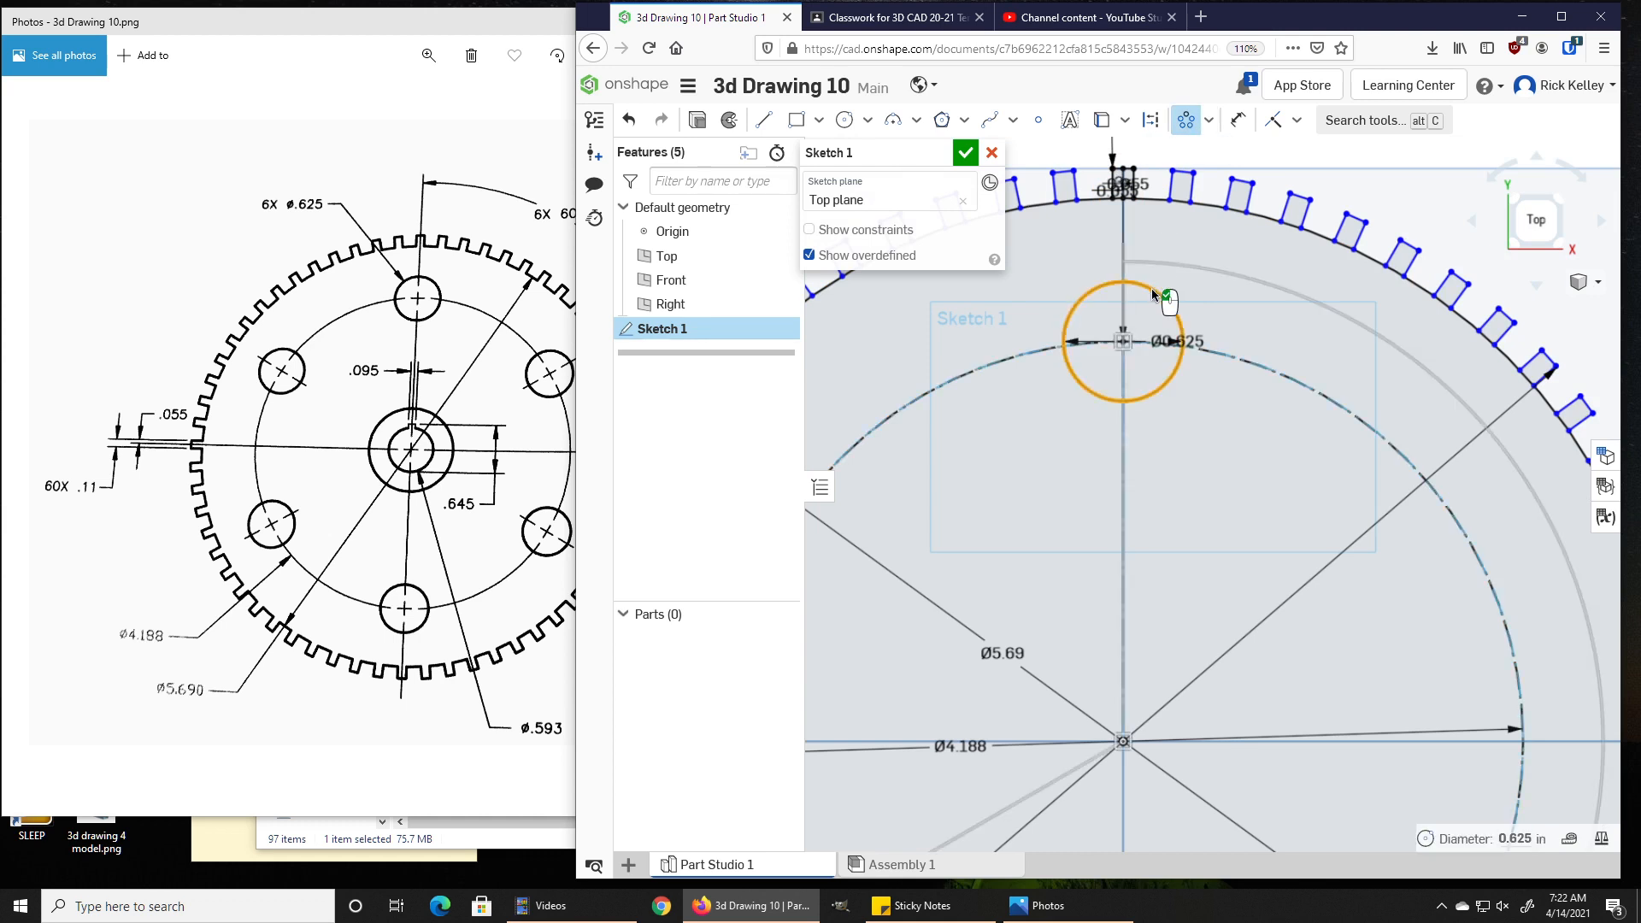
{"action": "scroll", "coordinate": [1088, 311], "scroll_direction": "down", "scroll_amount": 3}
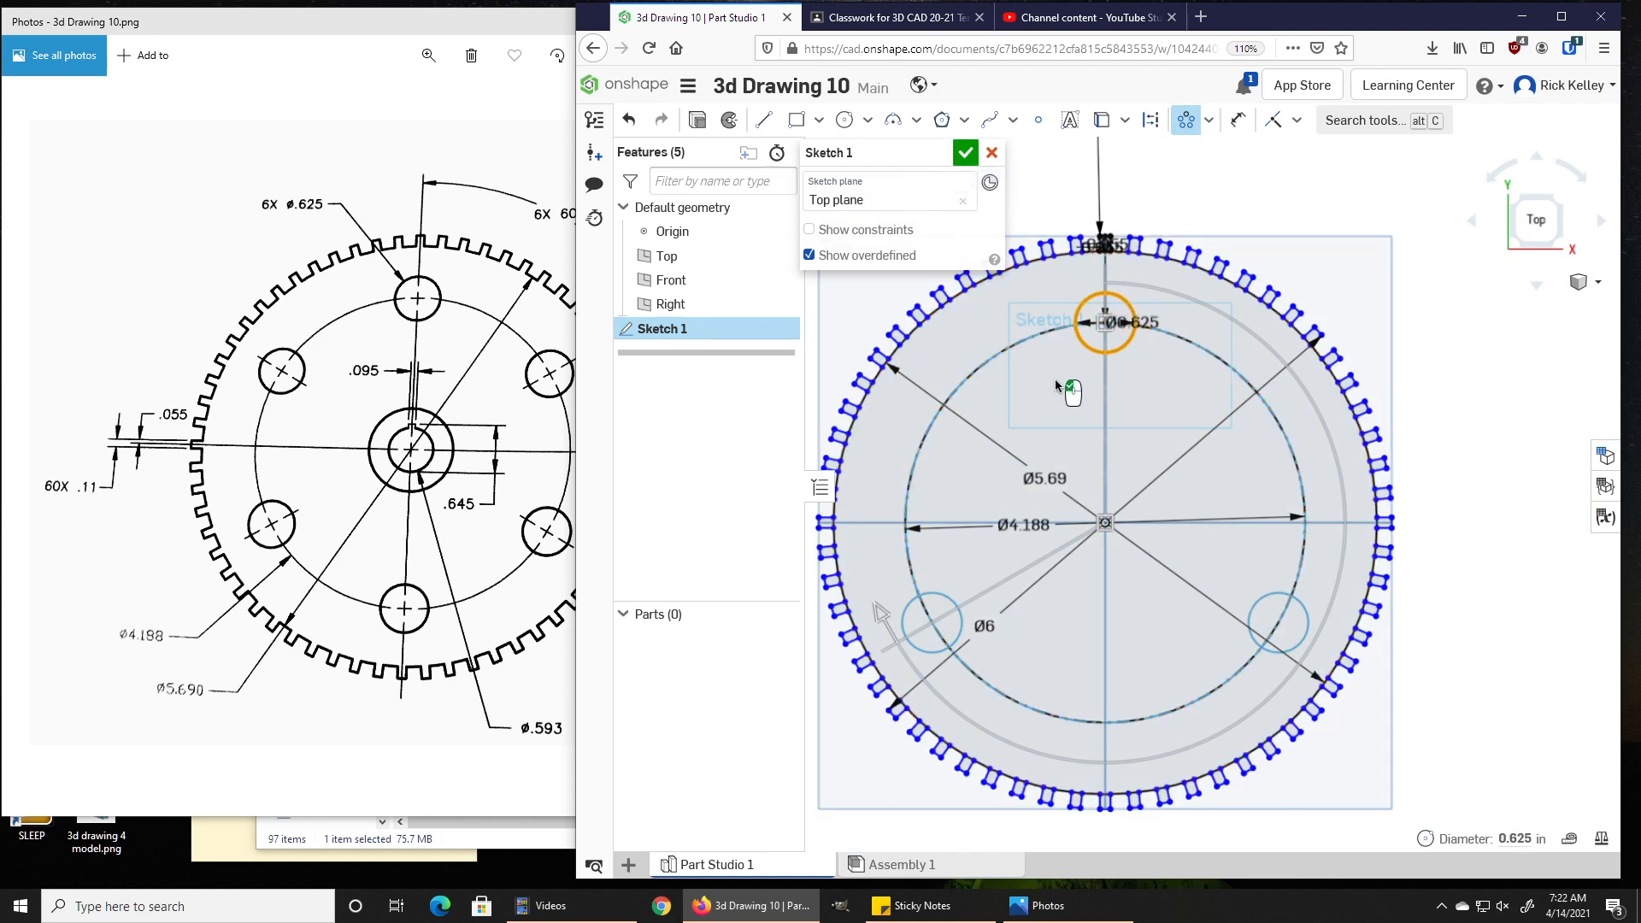
{"action": "scroll", "coordinate": [1039, 311], "scroll_direction": "up", "scroll_amount": 5}
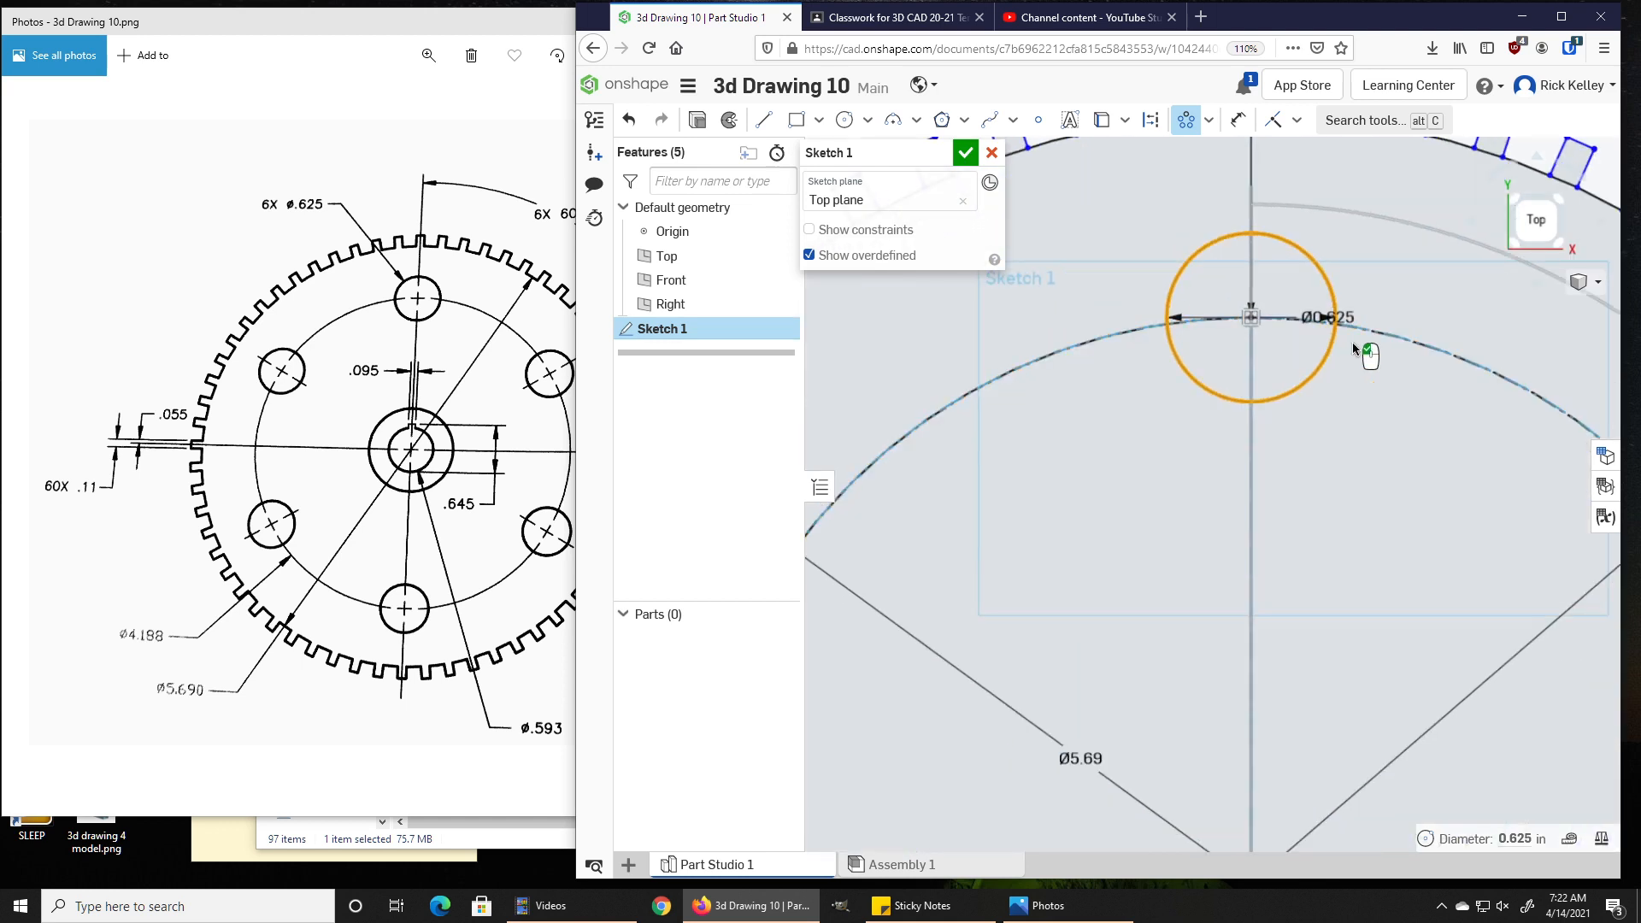
{"action": "scroll", "coordinate": [1241, 318], "scroll_direction": "down", "scroll_amount": 5}
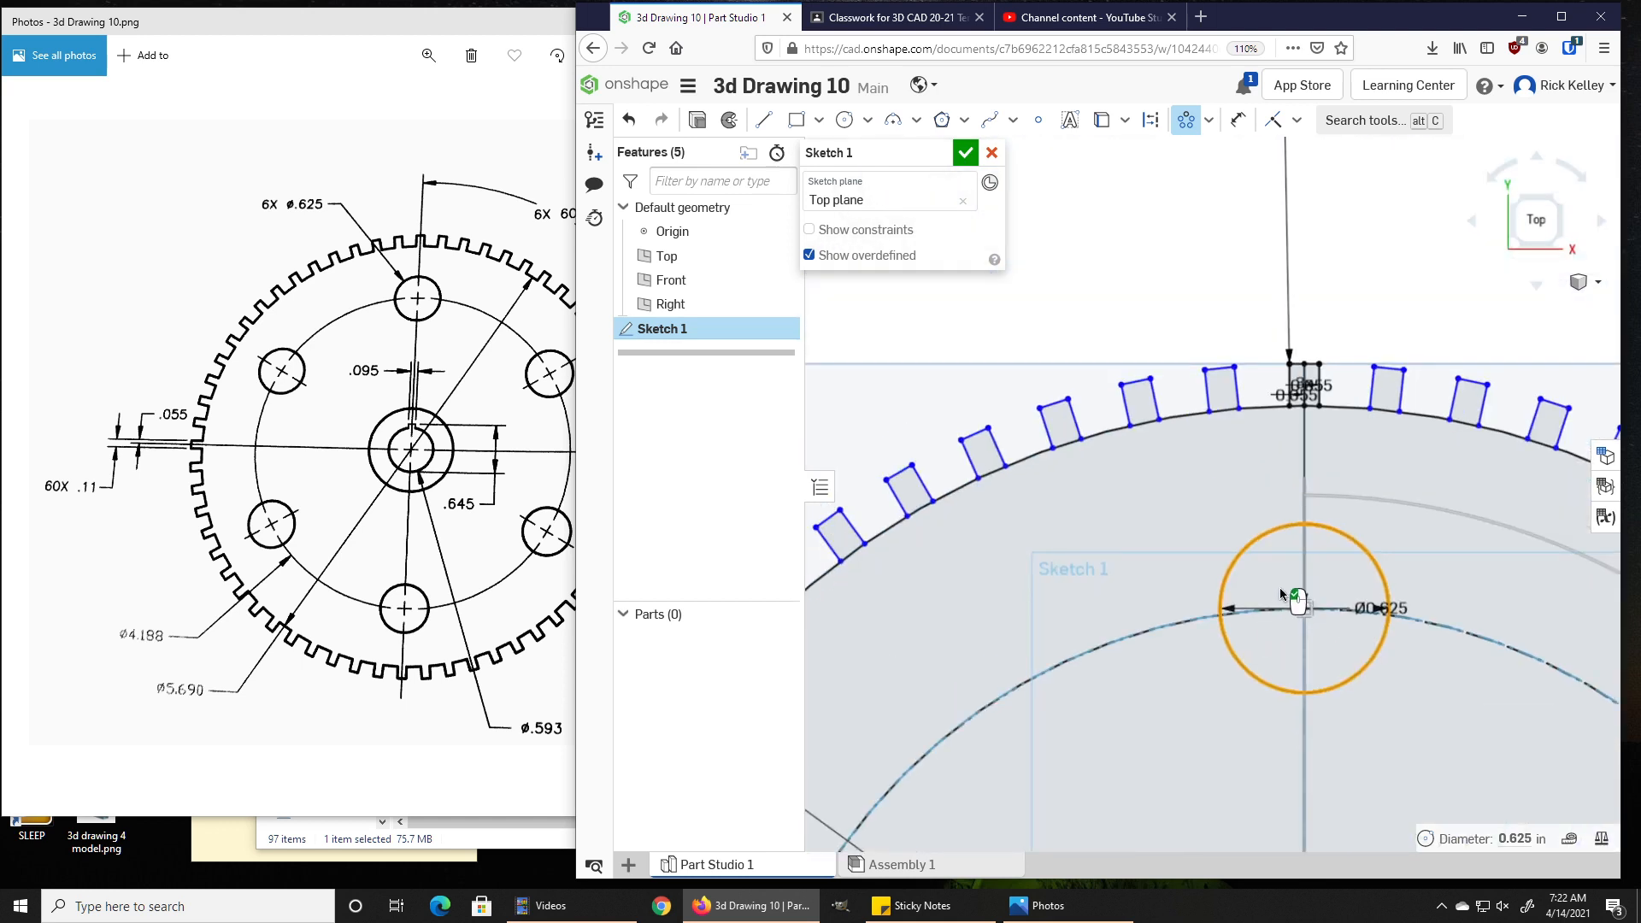
{"action": "mouse_move", "coordinate": [1271, 566]}
{"action": "middle_mouse_down"}
{"action": "mouse_move", "coordinate": [1116, 458]}
{"action": "mouse_move", "coordinate": [1126, 361]}
{"action": "mouse_move", "coordinate": [1176, 273]}
{"action": "middle_mouse_up"}
{"action": "middle_click_drag", "start_coordinate": [1065, 597], "coordinate": [1120, 433]}
{"action": "mouse_move", "coordinate": [1288, 657]}
{"action": "middle_mouse_down"}
{"action": "mouse_move", "coordinate": [1182, 697]}
{"action": "mouse_move", "coordinate": [1131, 758]}
{"action": "mouse_move", "coordinate": [1167, 671]}
{"action": "middle_mouse_up"}
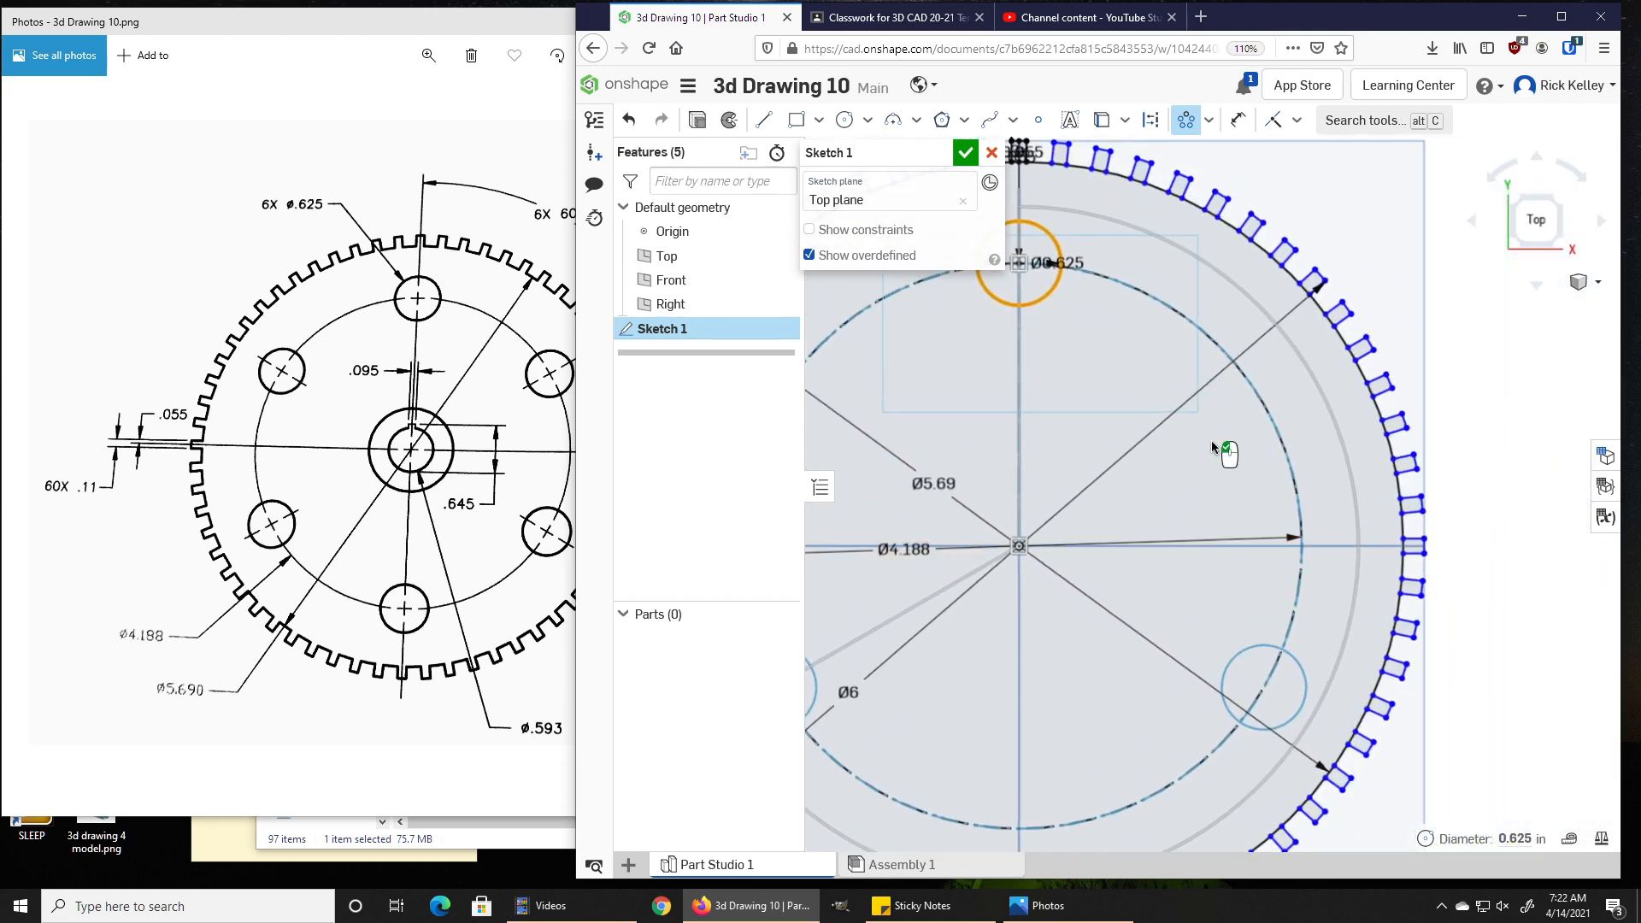
{"action": "middle_click_drag", "start_coordinate": [1211, 439], "coordinate": [1289, 556]}
{"action": "middle_click_drag", "start_coordinate": [1126, 356], "coordinate": [1182, 461]}
{"action": "scroll", "coordinate": [1142, 442], "scroll_direction": "up", "scroll_amount": 6}
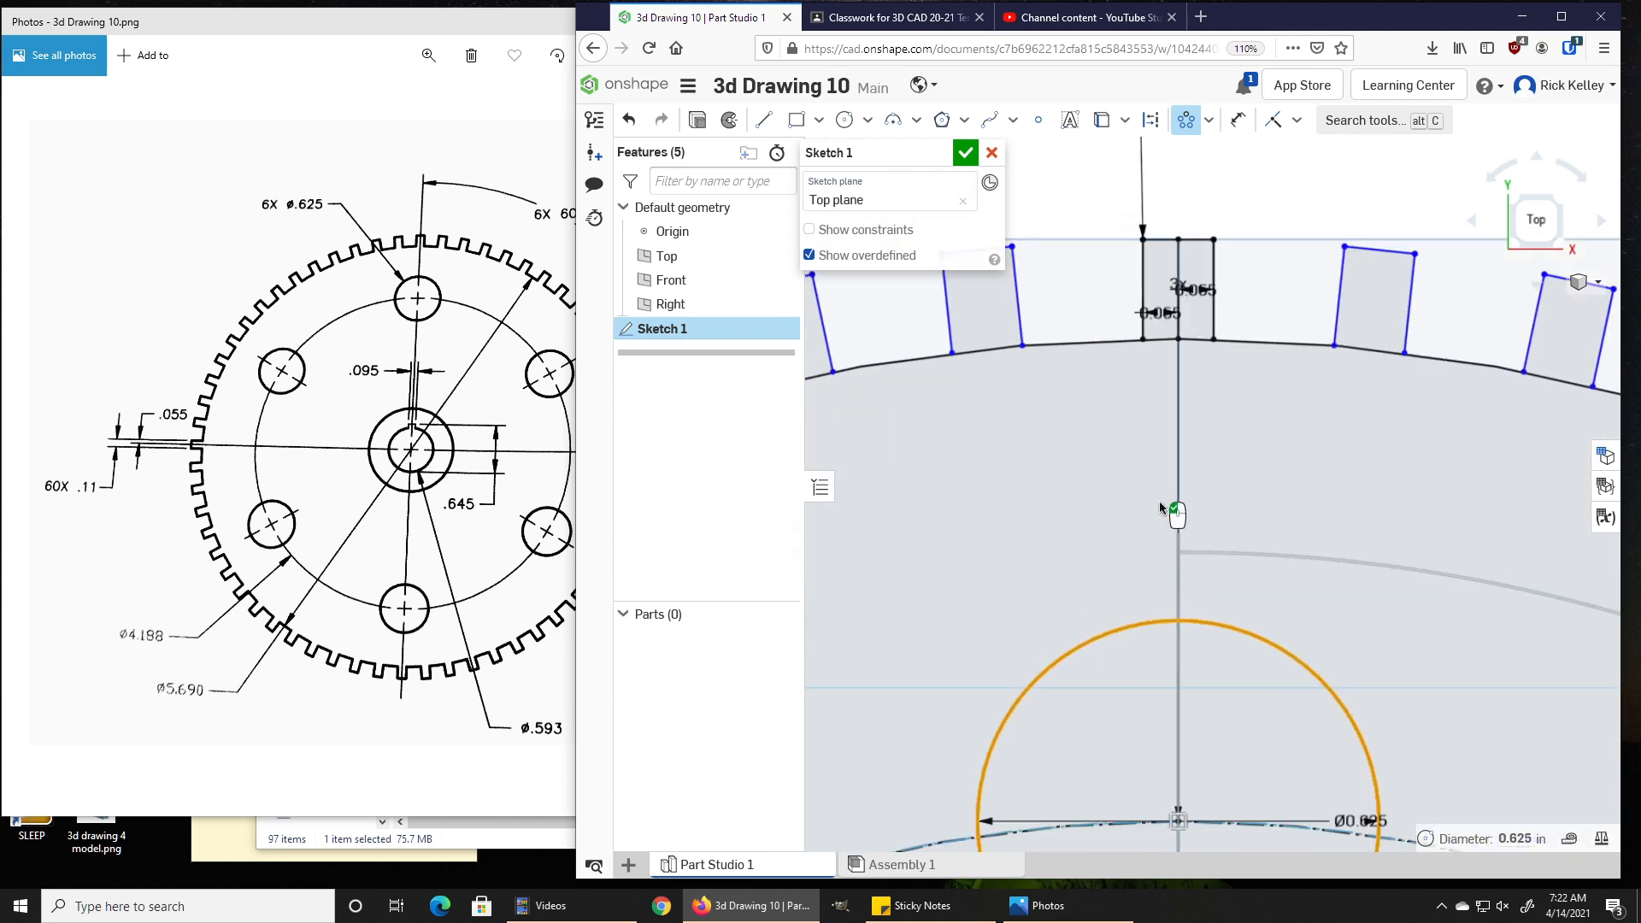
{"action": "middle_click_drag", "start_coordinate": [1184, 686], "coordinate": [1203, 409]}
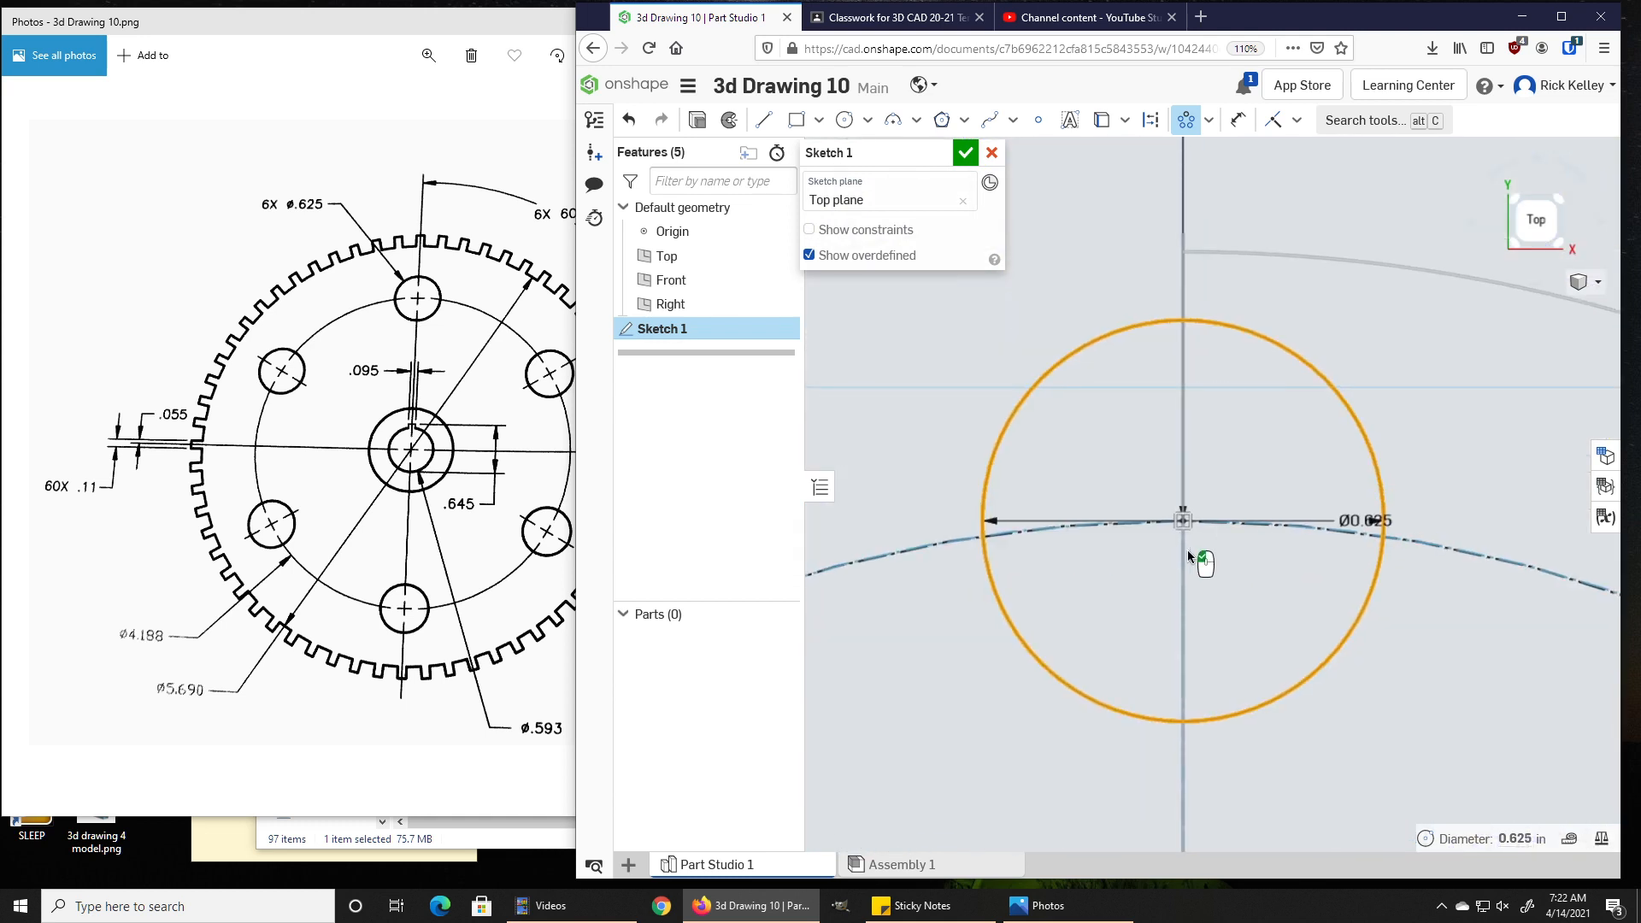
{"action": "scroll", "coordinate": [1166, 441], "scroll_direction": "down", "scroll_amount": 7}
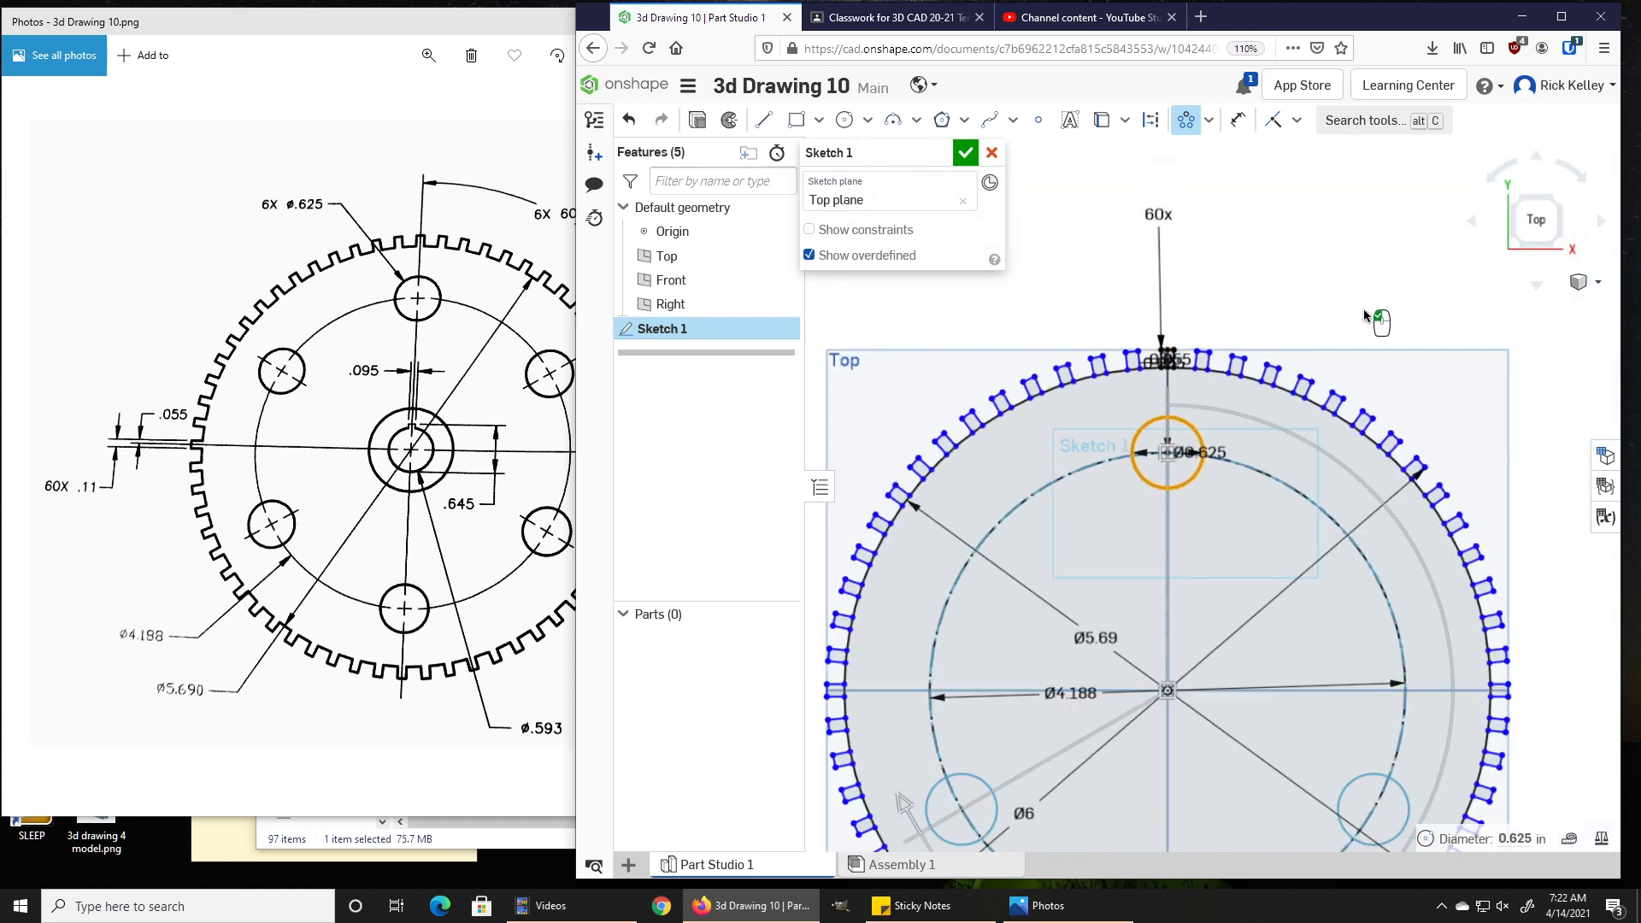
{"action": "left_click", "coordinate": [1363, 314]}
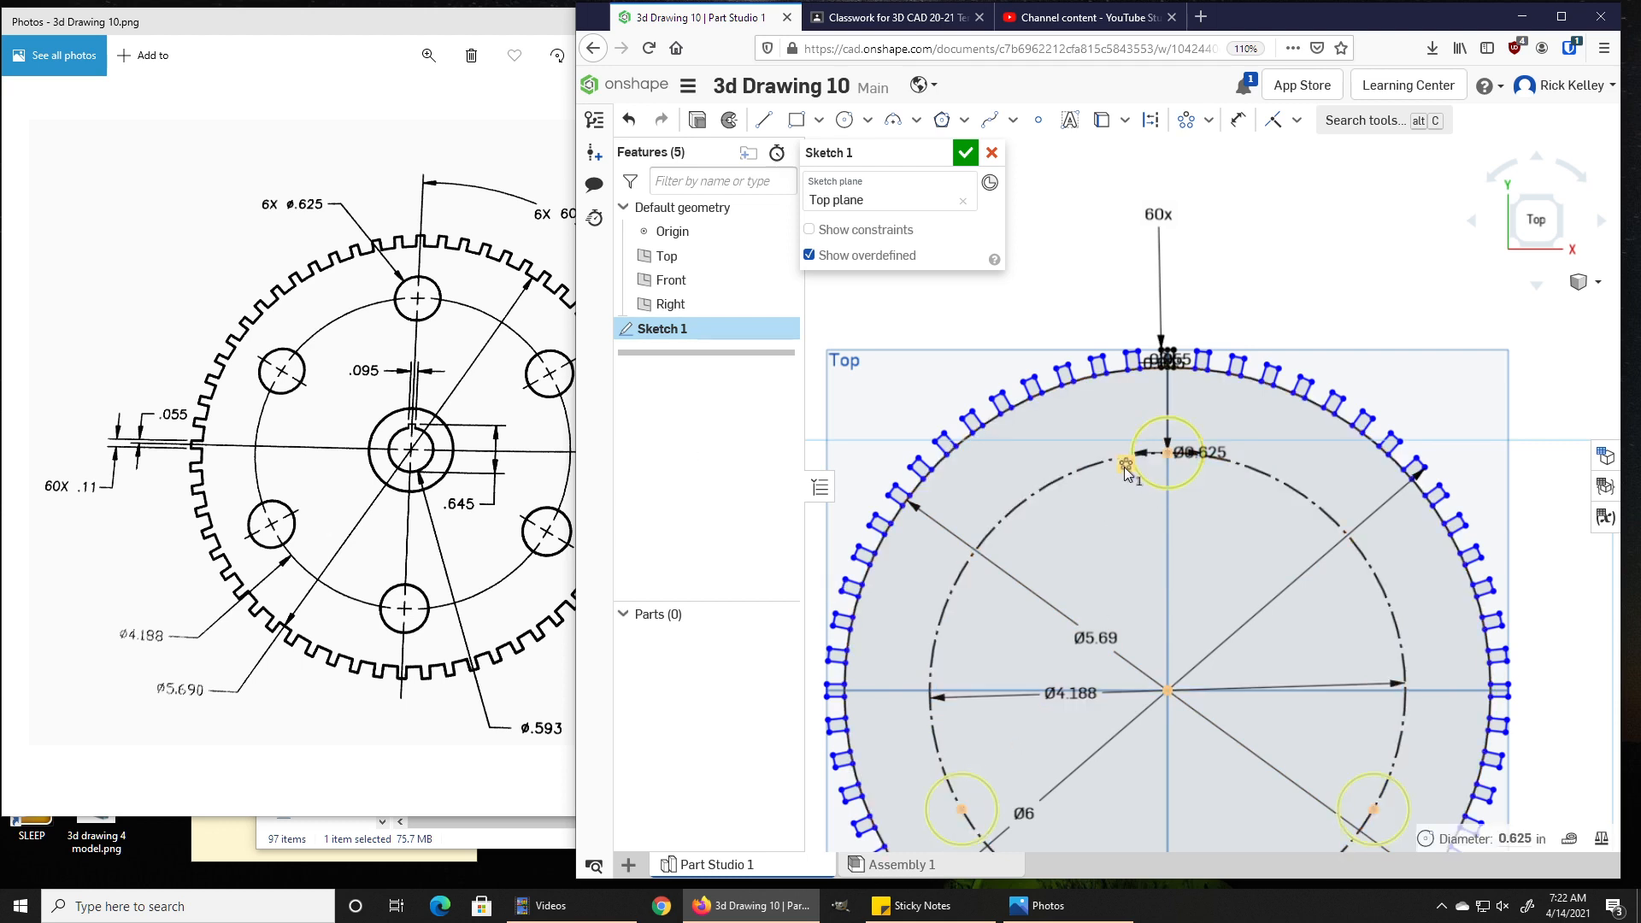
Locate the hole pattern's count label and move the two overlapping 0.055 dimensions above the top tooth, clear of each other
{"action": "left_click", "coordinate": [1124, 466]}
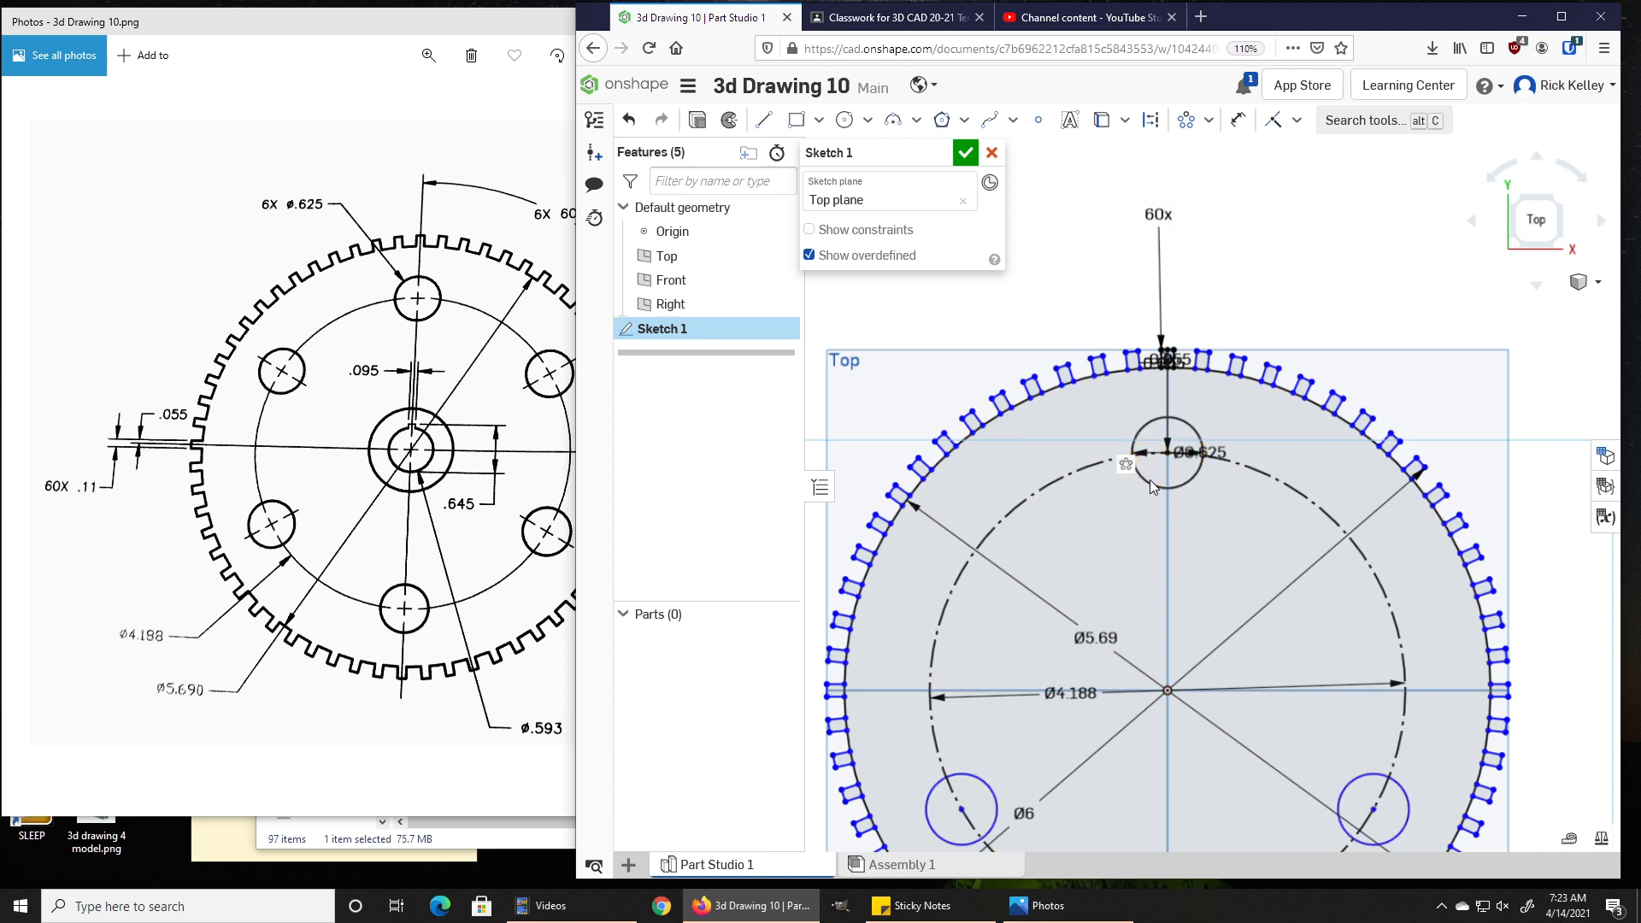
{"action": "scroll", "coordinate": [1145, 504], "scroll_direction": "down", "scroll_amount": 3}
{"action": "scroll", "coordinate": [1141, 514], "scroll_direction": "up", "scroll_amount": 3}
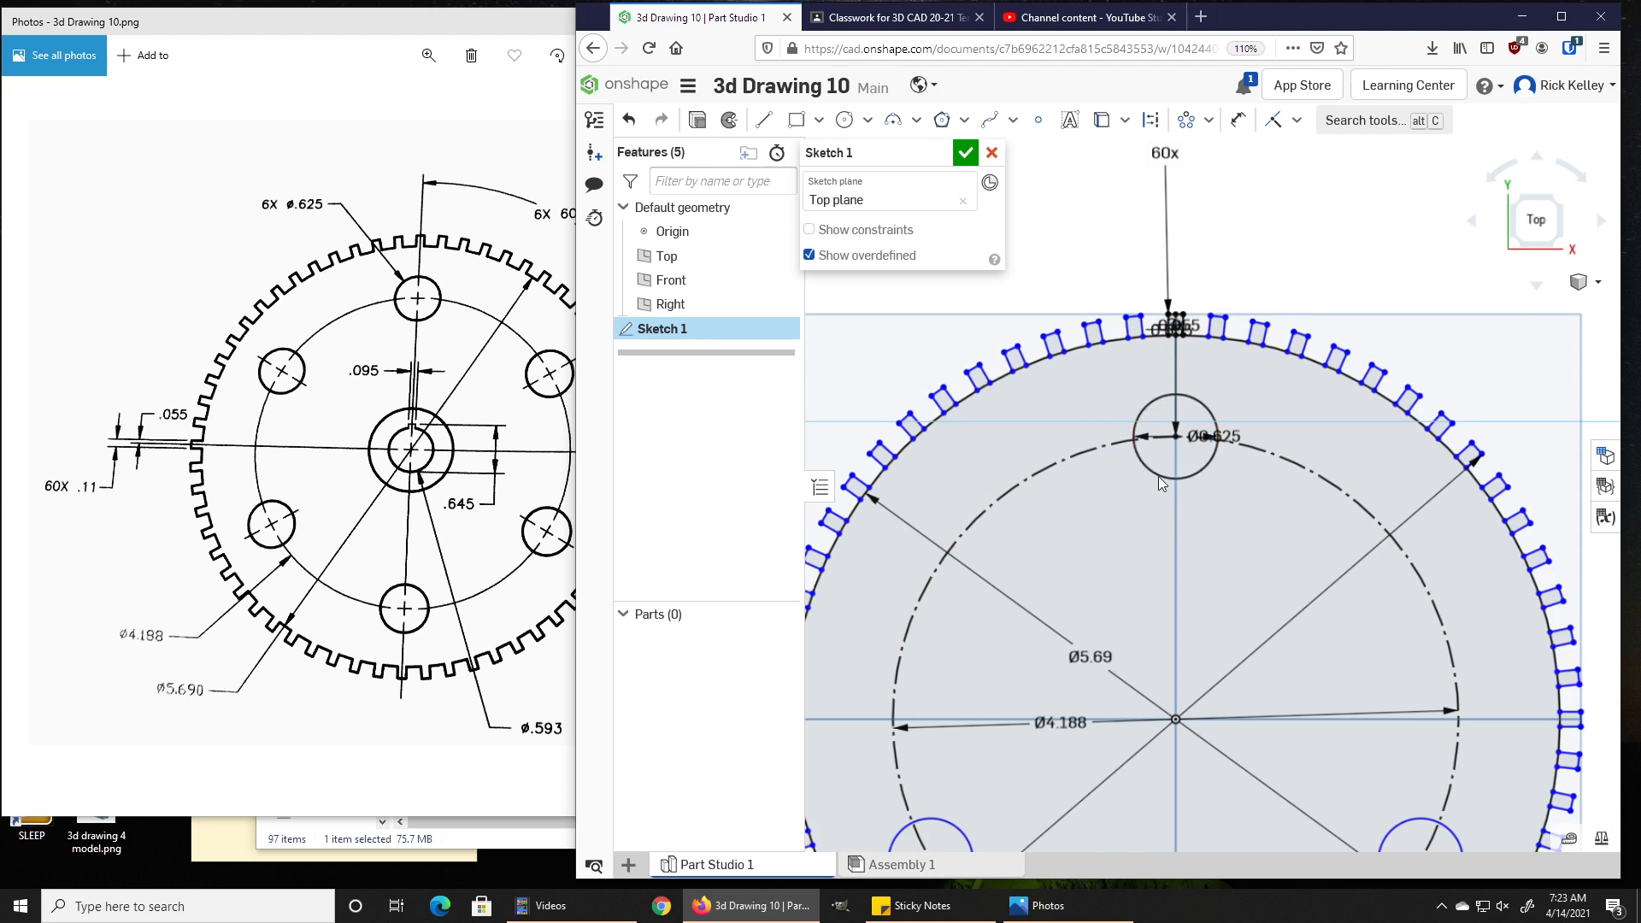
{"action": "left_click", "coordinate": [1157, 469]}
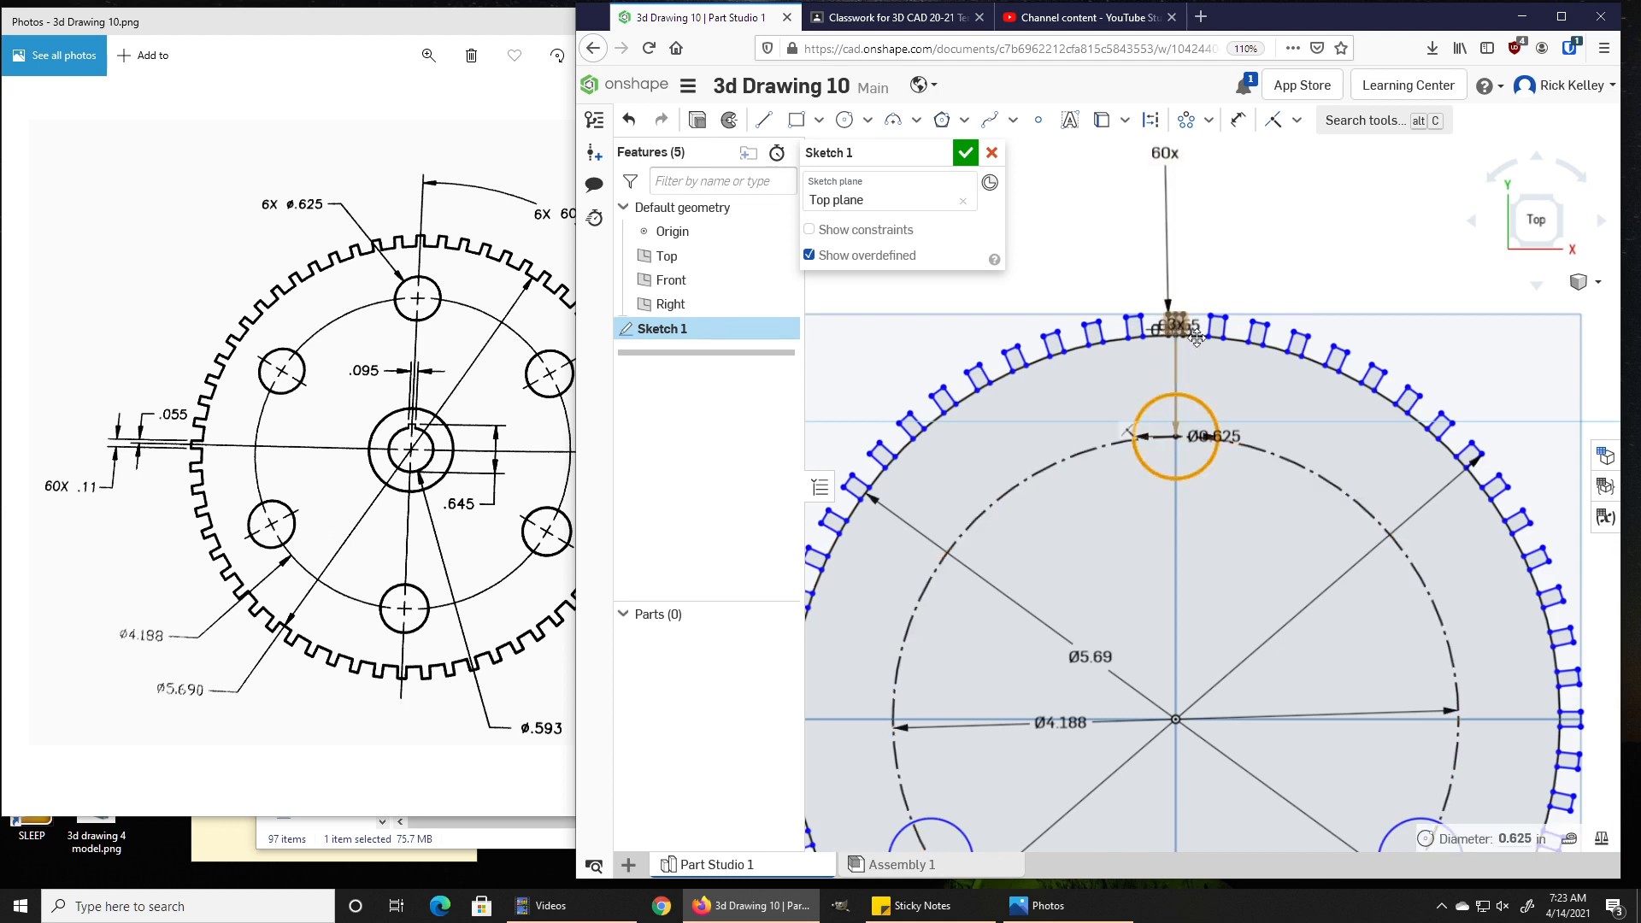
{"action": "scroll", "coordinate": [1166, 329], "scroll_direction": "up", "scroll_amount": 6}
{"action": "left_click", "coordinate": [1257, 260]}
{"action": "left_click_drag", "start_coordinate": [1183, 331], "coordinate": [1229, 214]}
{"action": "left_click_drag", "start_coordinate": [1141, 358], "coordinate": [1044, 222]}
Move the hole pattern's count label off the top tooth and set the count to 6
{"action": "left_click_drag", "start_coordinate": [1160, 329], "coordinate": [925, 567]}
{"action": "double_click", "coordinate": [928, 569]}
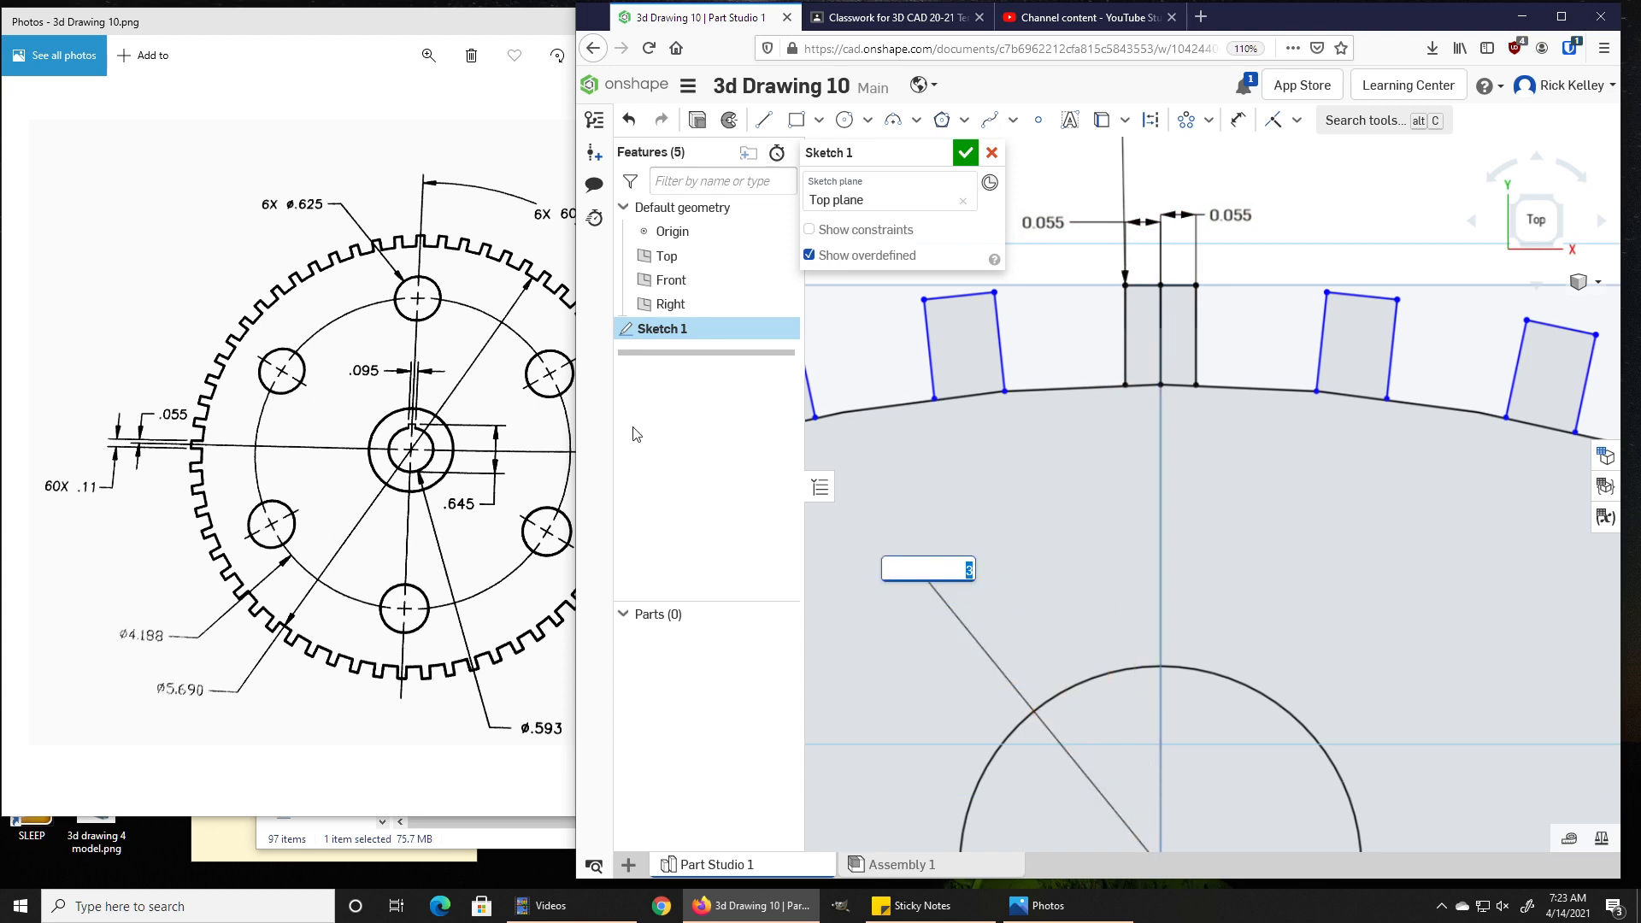
{"action": "type", "text": "60"}
{"action": "key", "text": "Return"}
{"action": "scroll", "coordinate": [1014, 525], "scroll_direction": "down", "scroll_amount": 10}
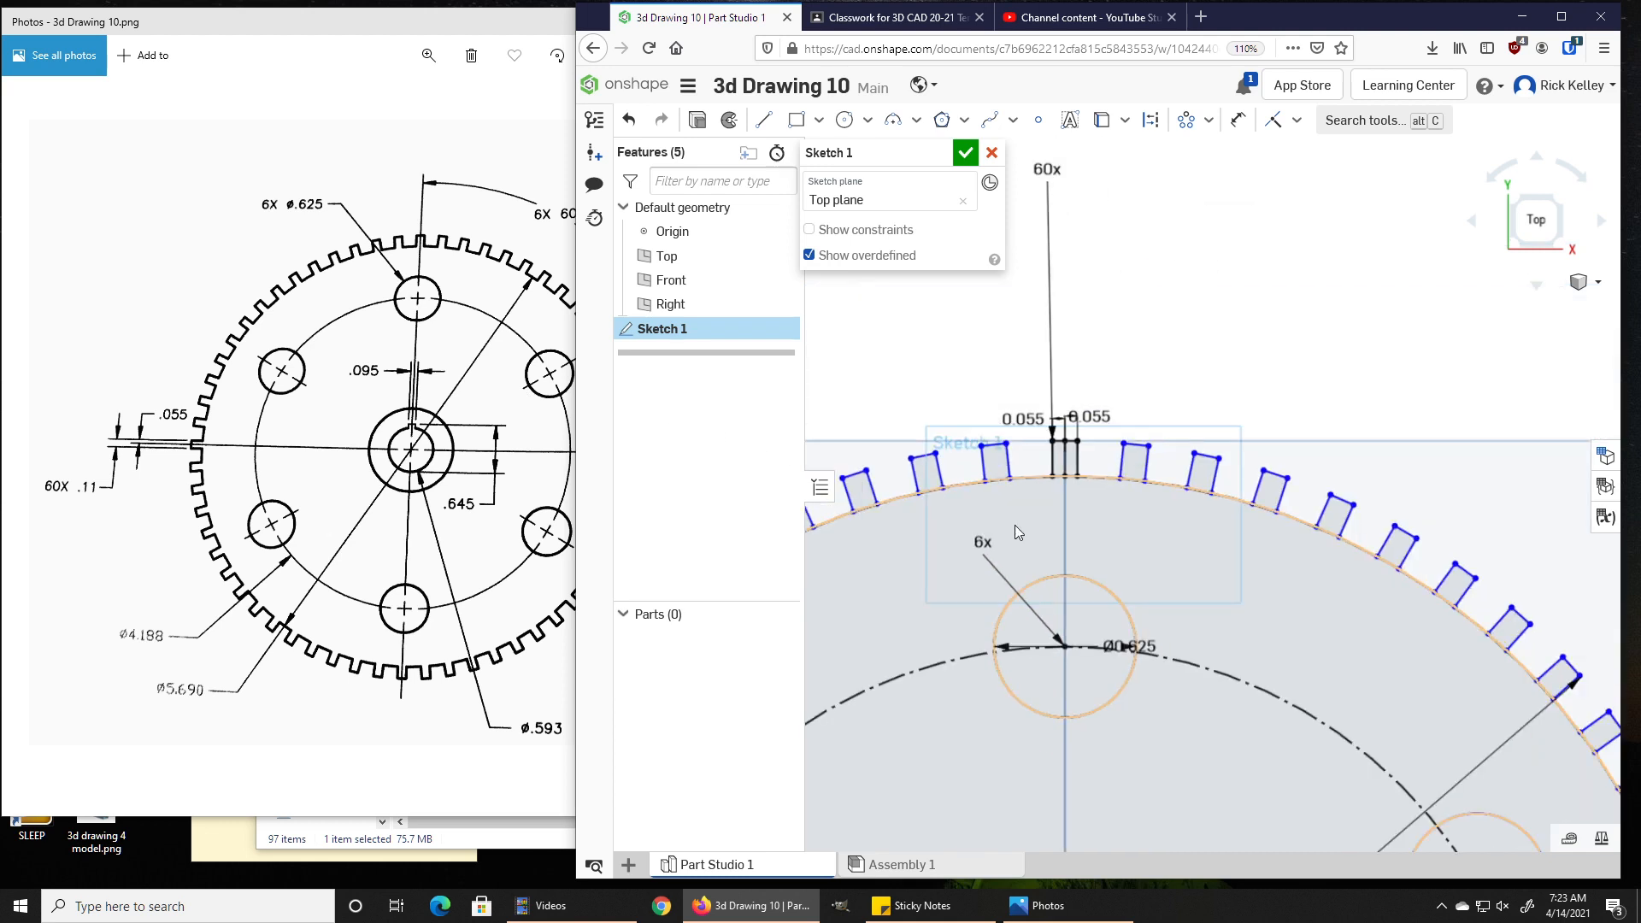
Draw a 0.593 in diameter bore circle centred on the origin
{"action": "scroll", "coordinate": [1002, 572], "scroll_direction": "up", "scroll_amount": 8}
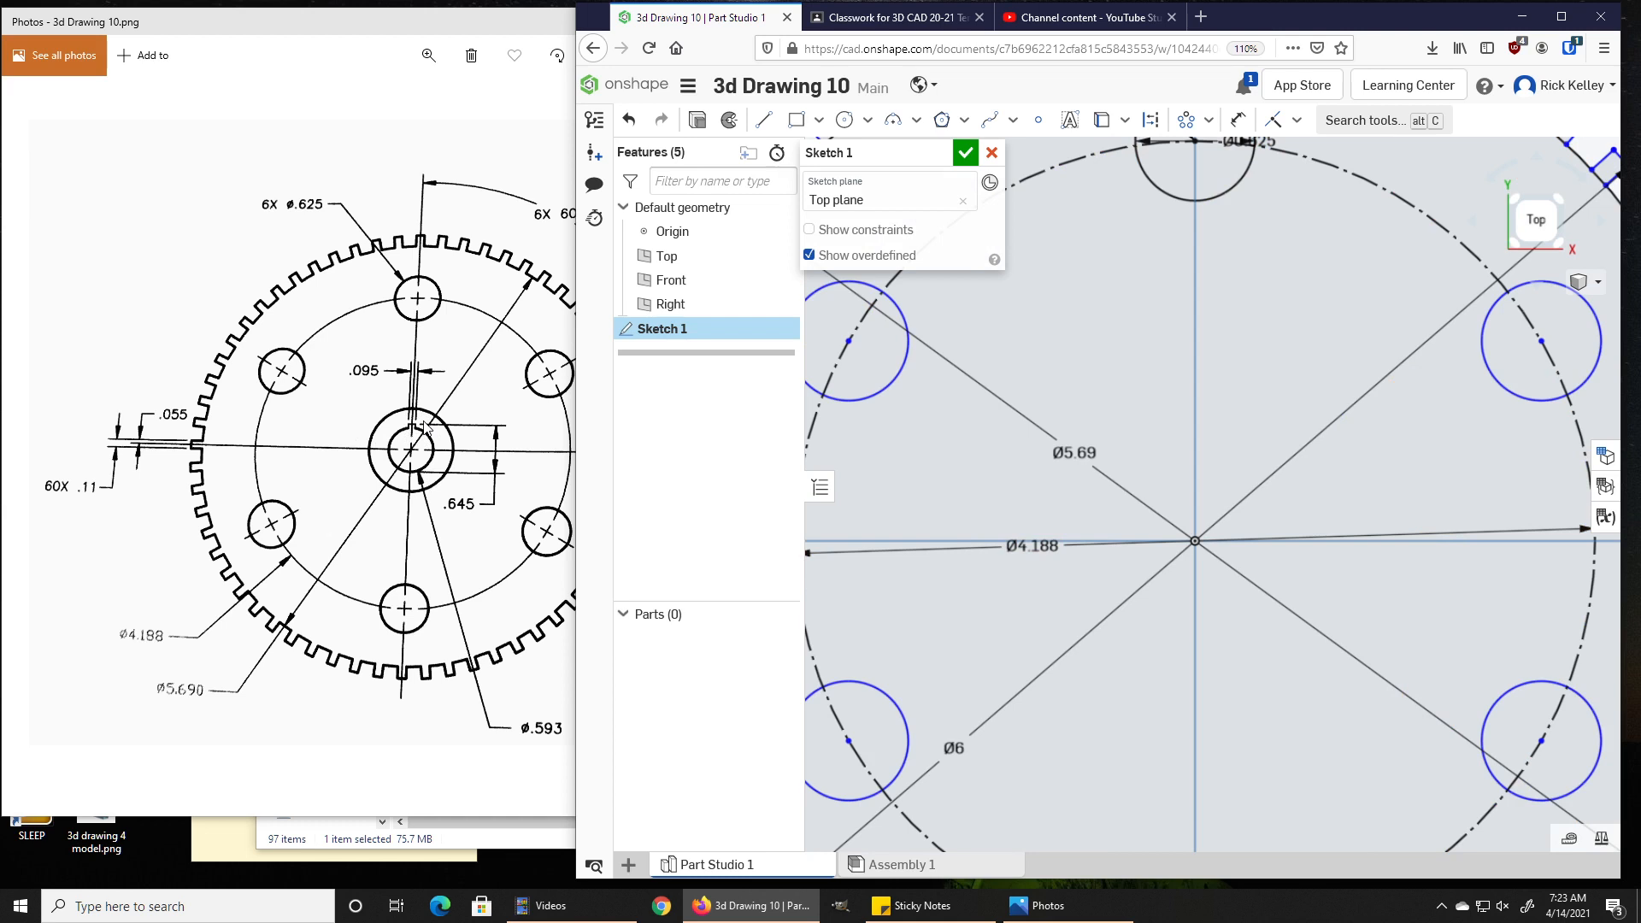
{"action": "key", "text": "c"}
{"action": "scroll", "coordinate": [1193, 541], "scroll_direction": "up", "scroll_amount": 3}
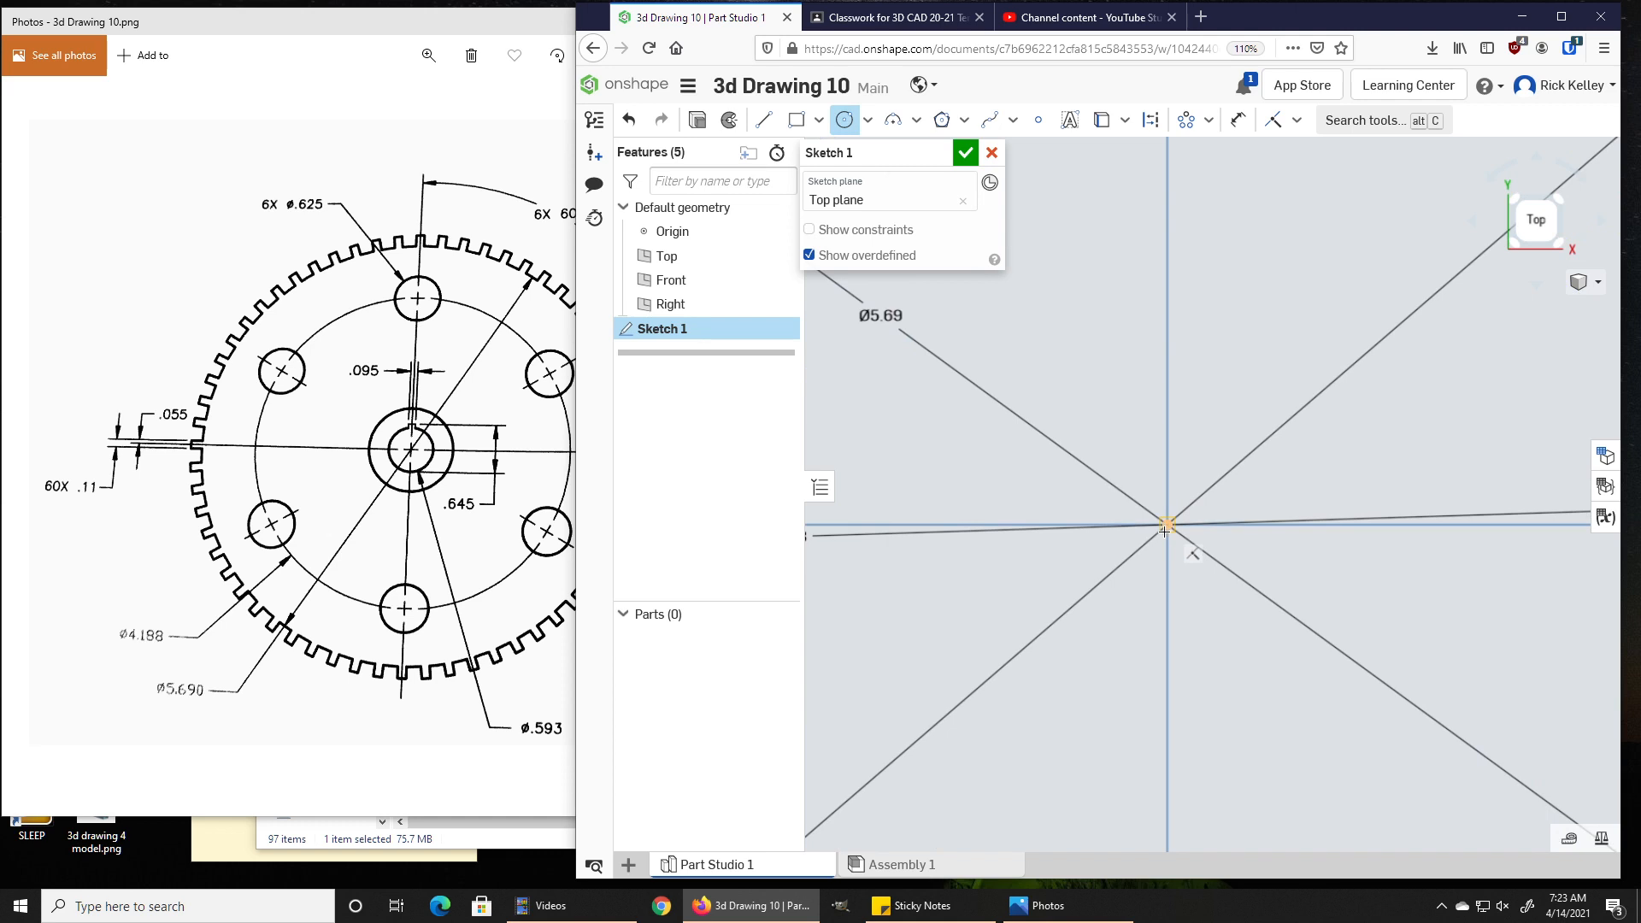
{"action": "scroll", "coordinate": [1166, 525], "scroll_direction": "down", "scroll_amount": 10}
{"action": "scroll", "coordinate": [1239, 508], "scroll_direction": "up", "scroll_amount": 10}
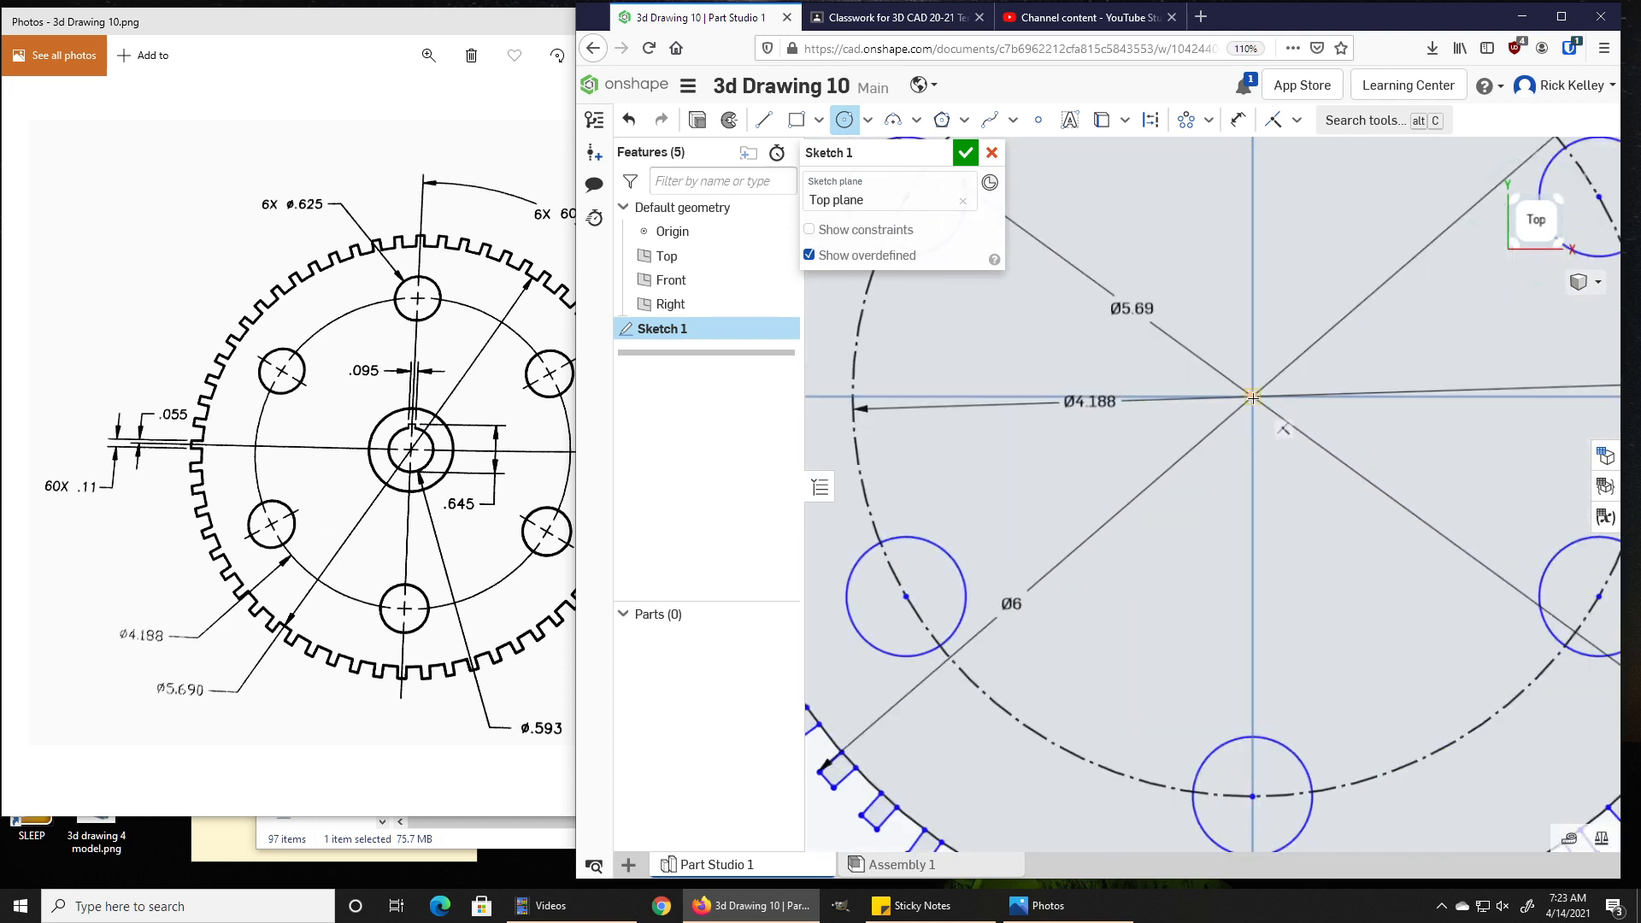
{"action": "left_click", "coordinate": [1252, 397]}
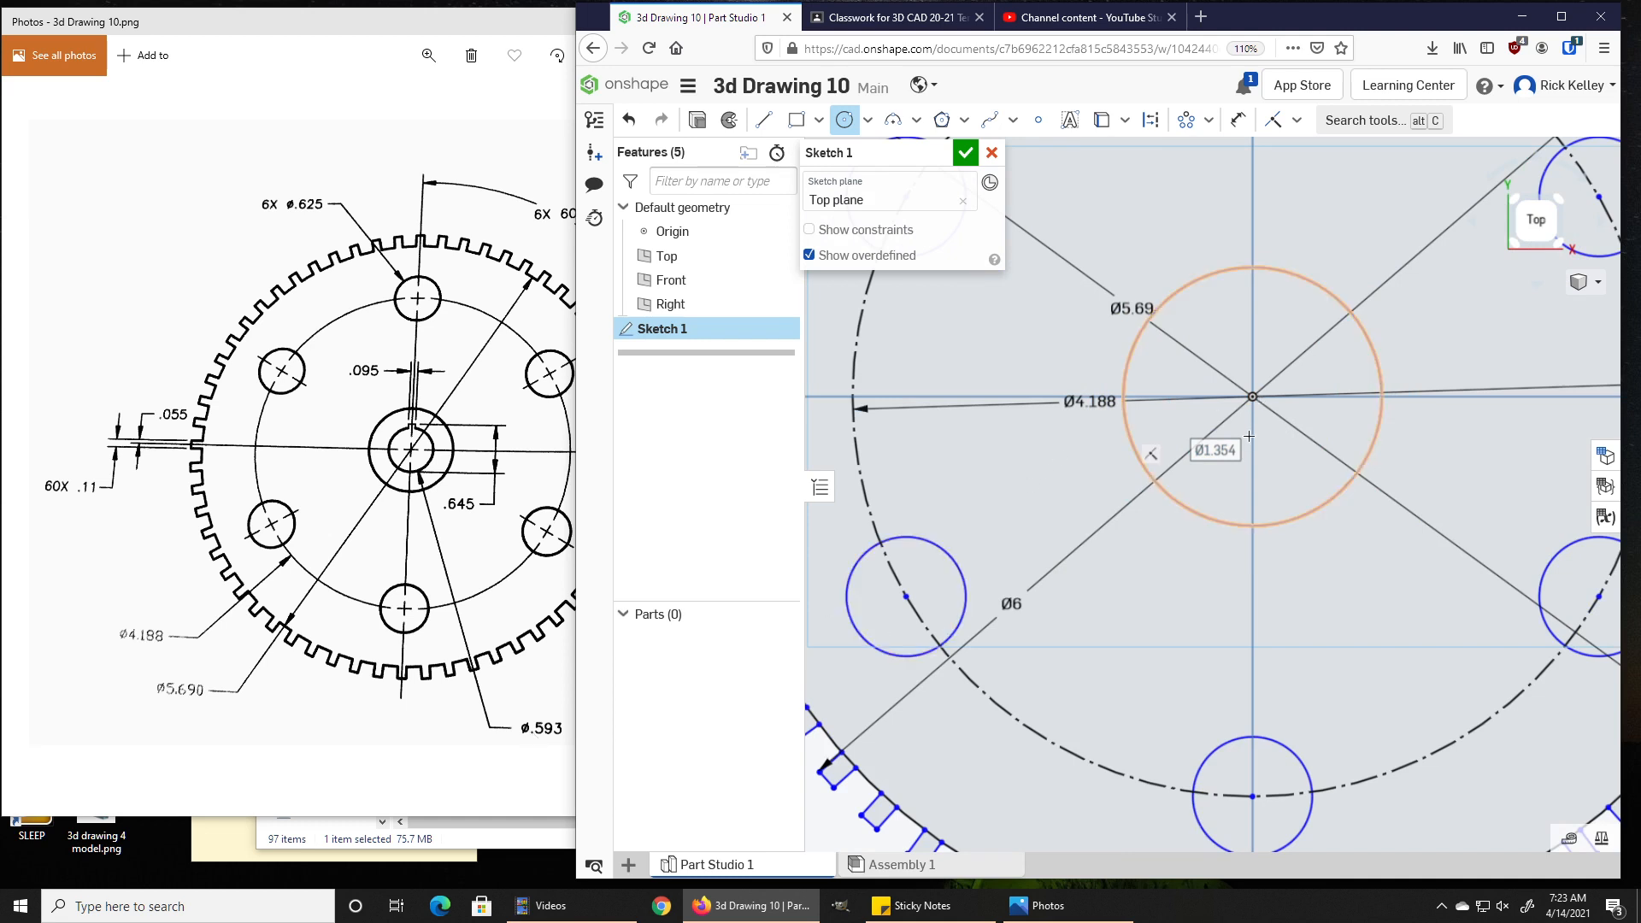
{"action": "double_click", "coordinate": [1225, 451]}
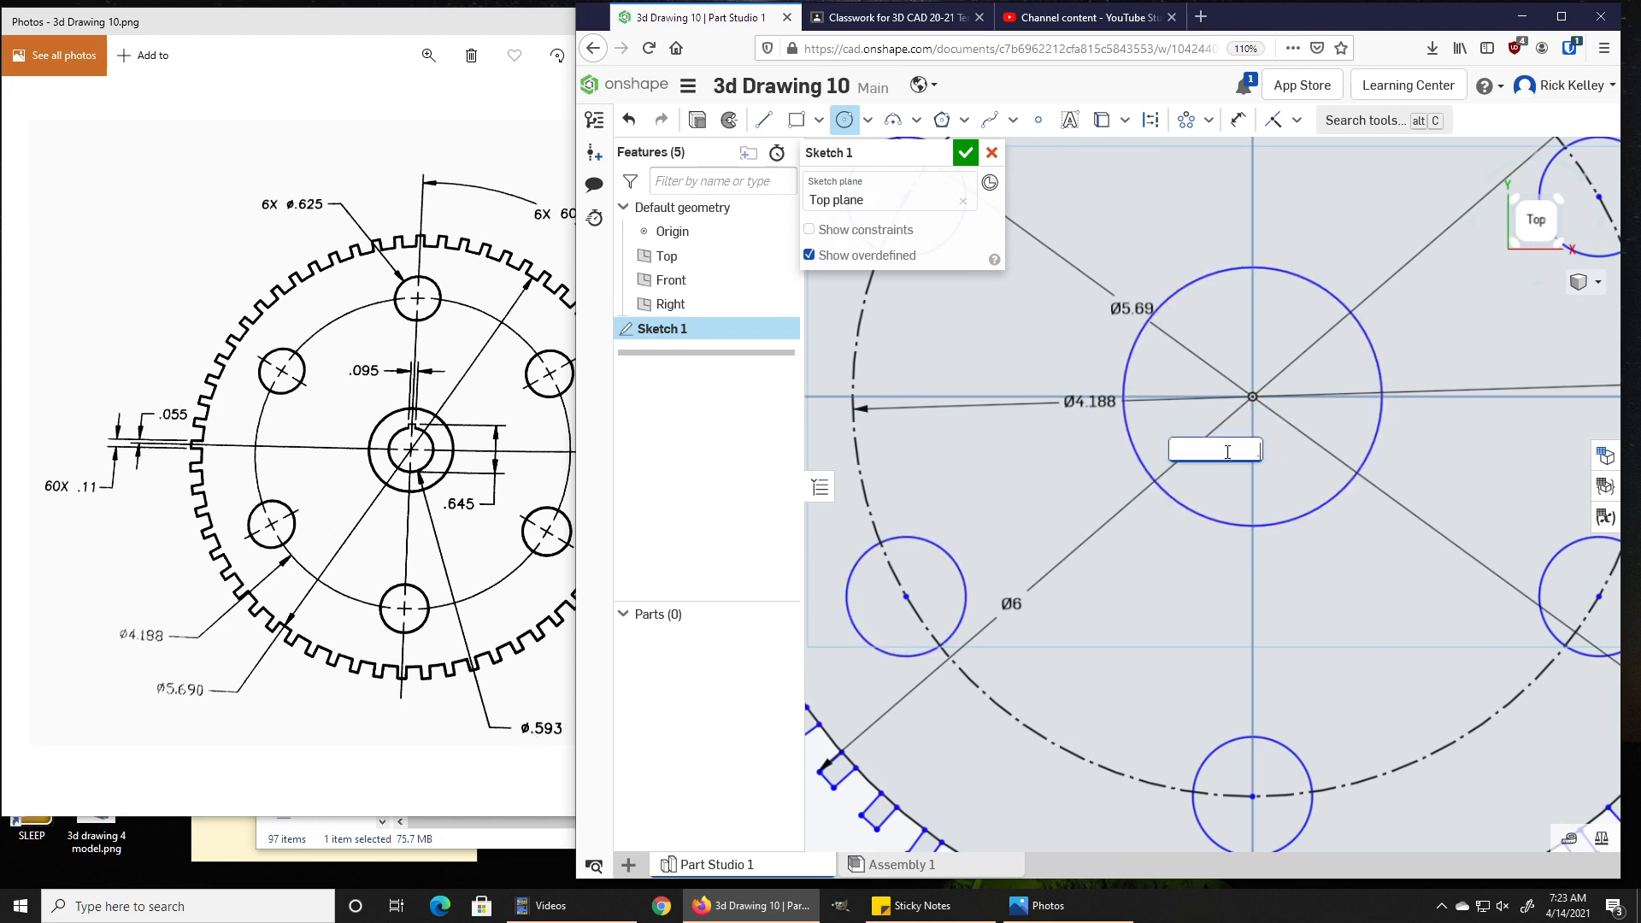
{"action": "type", "text": ".593"}
{"action": "key", "text": "Return"}
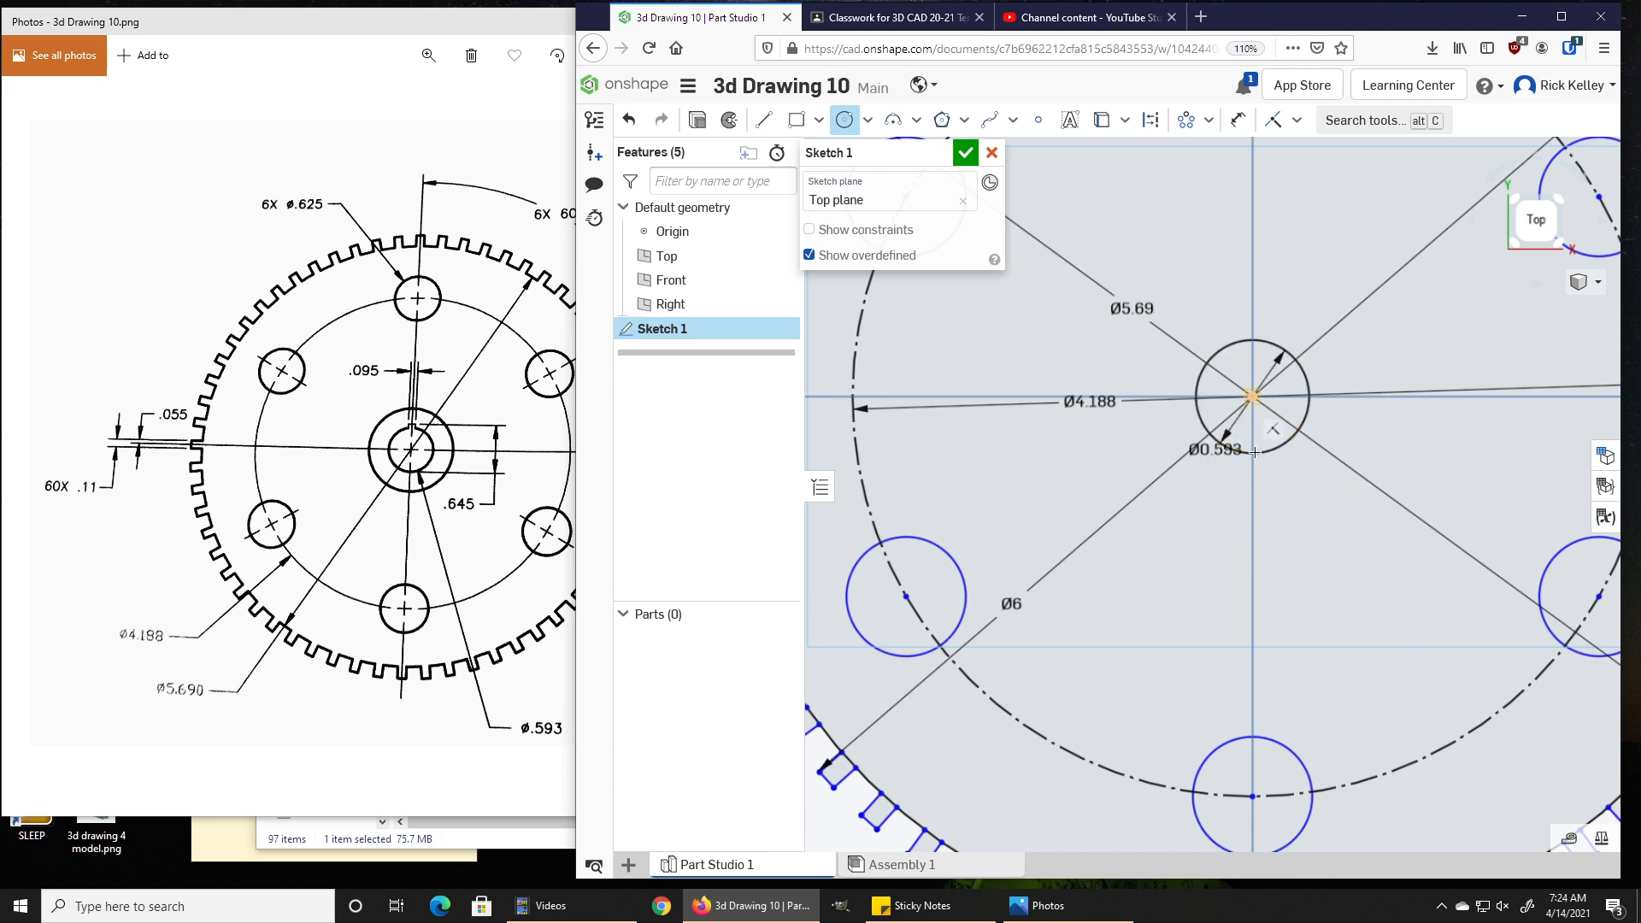
Draw a hub circle concentric with the bore and set its diameter to 1.12 in from the reference drawing's side view
{"action": "left_click", "coordinate": [1291, 502]}
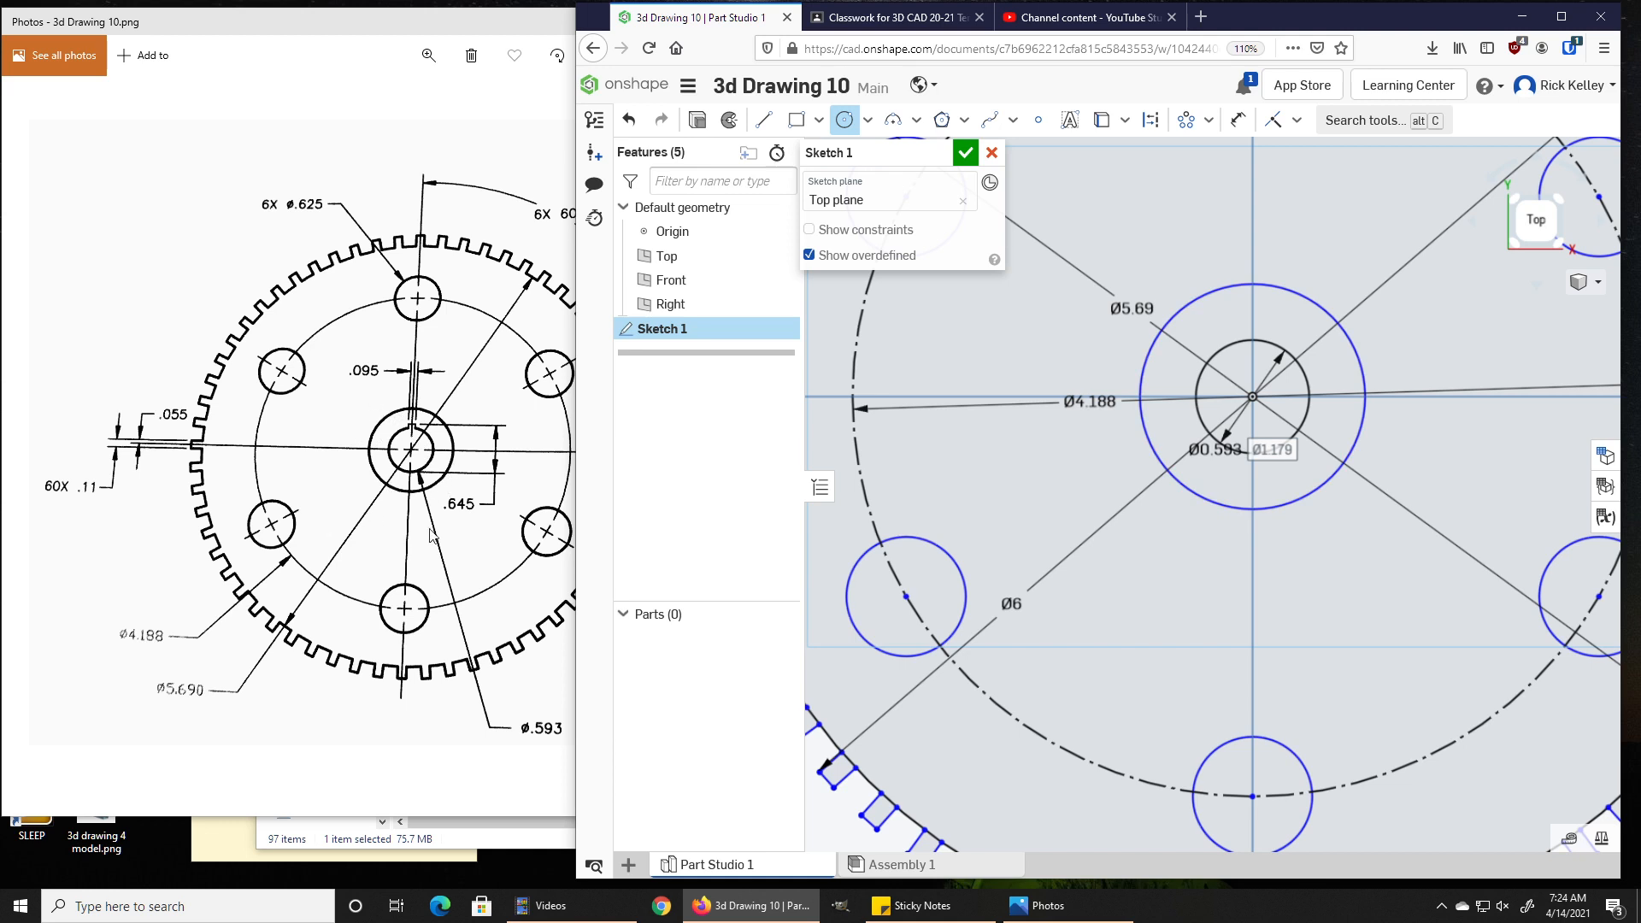
{"action": "left_click", "coordinate": [389, 44]}
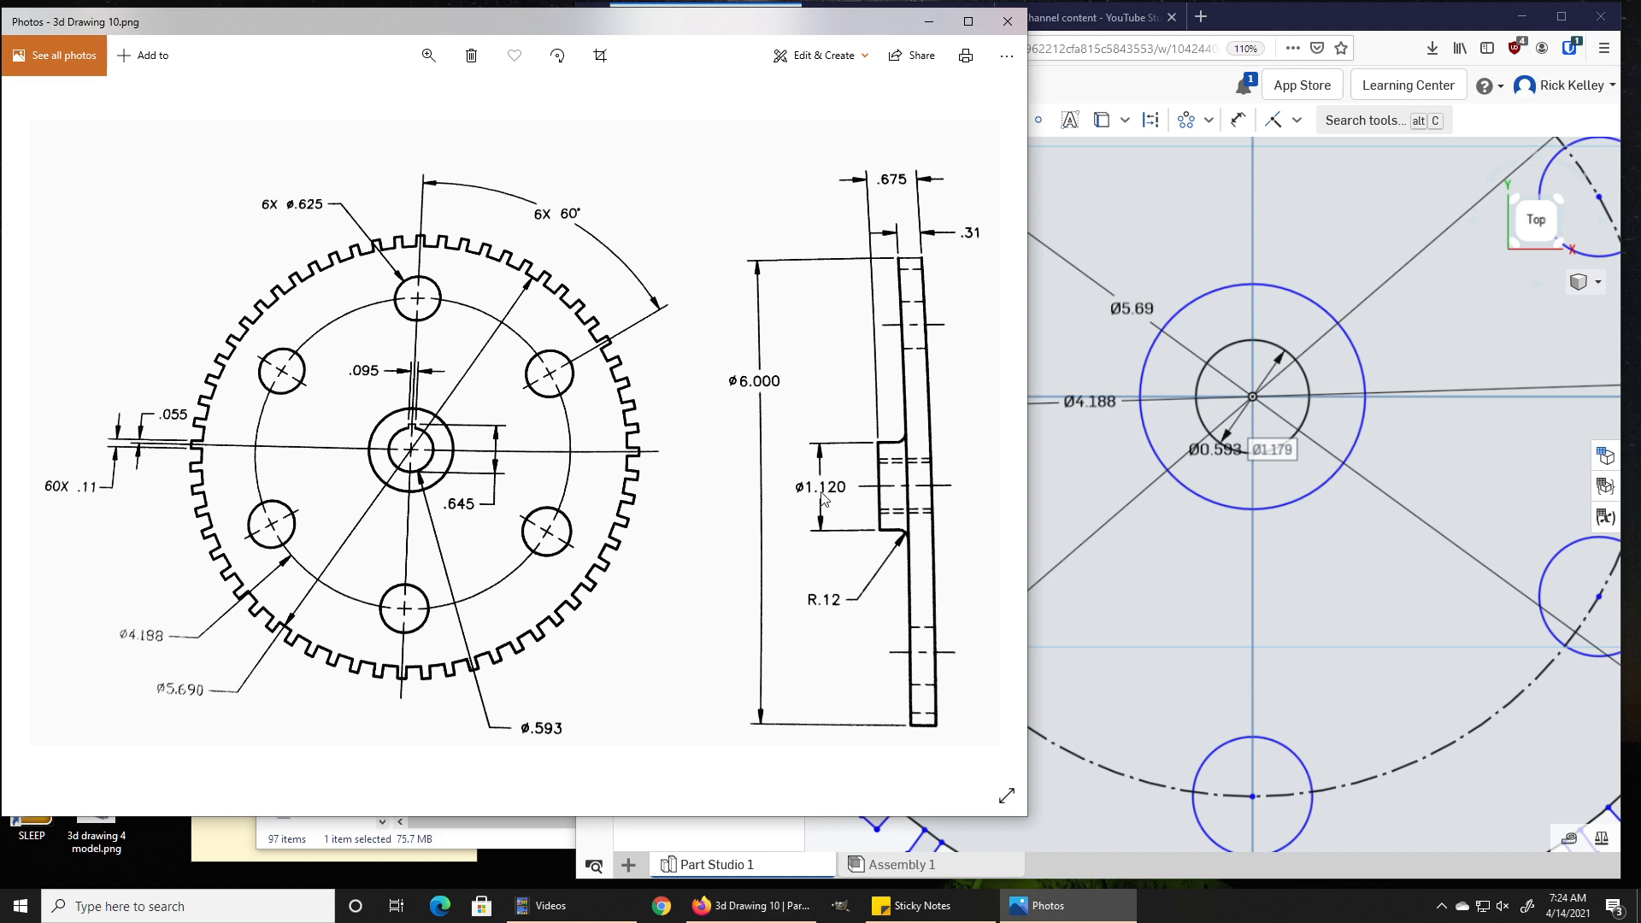
{"action": "left_click", "coordinate": [1359, 24]}
{"action": "type", "text": "1"}
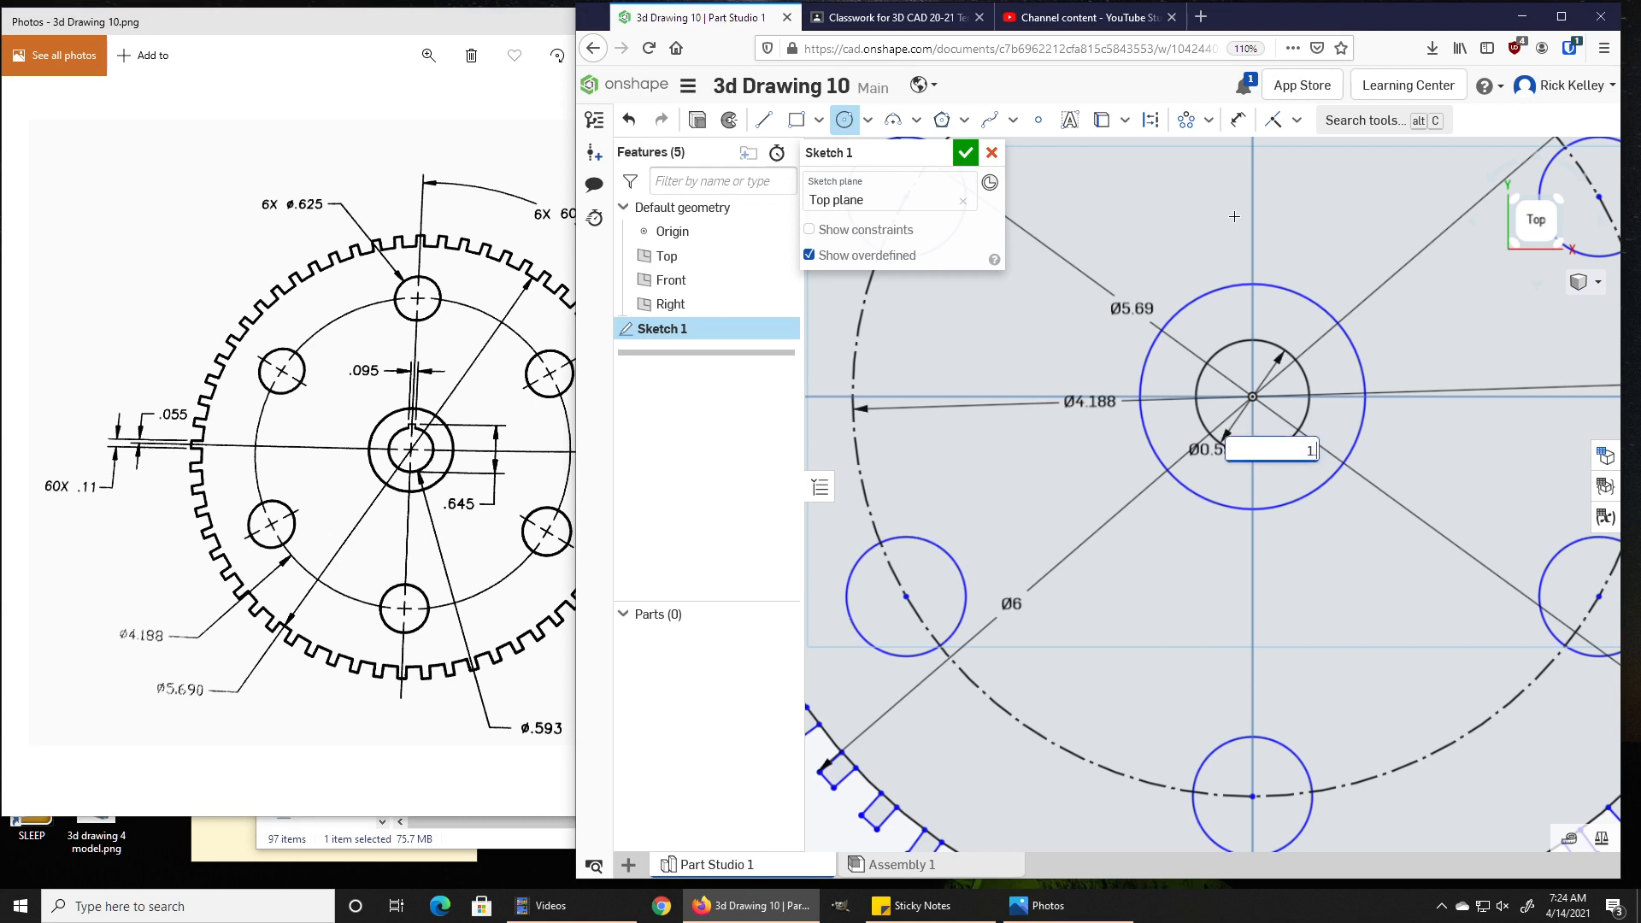
{"action": "type", "text": ".12"}
{"action": "key", "text": "Escape"}
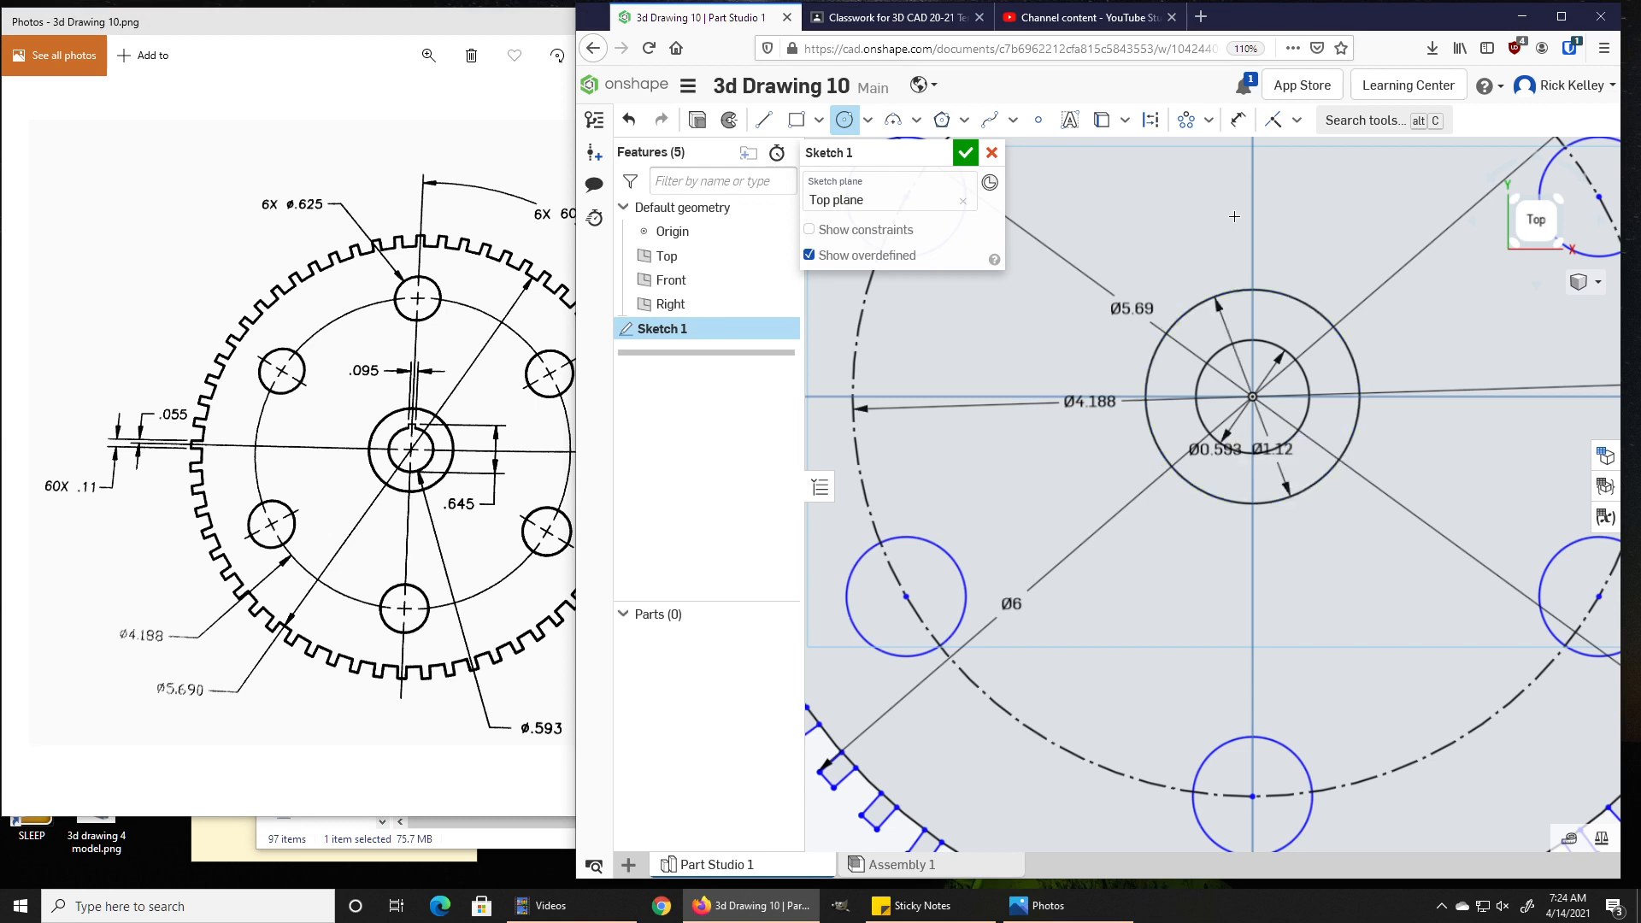
Move the bore and hub diameter dimensions below and outside the hub circle
{"action": "left_click_drag", "start_coordinate": [1273, 448], "coordinate": [1339, 549]}
{"action": "left_click_drag", "start_coordinate": [1214, 448], "coordinate": [1186, 544]}
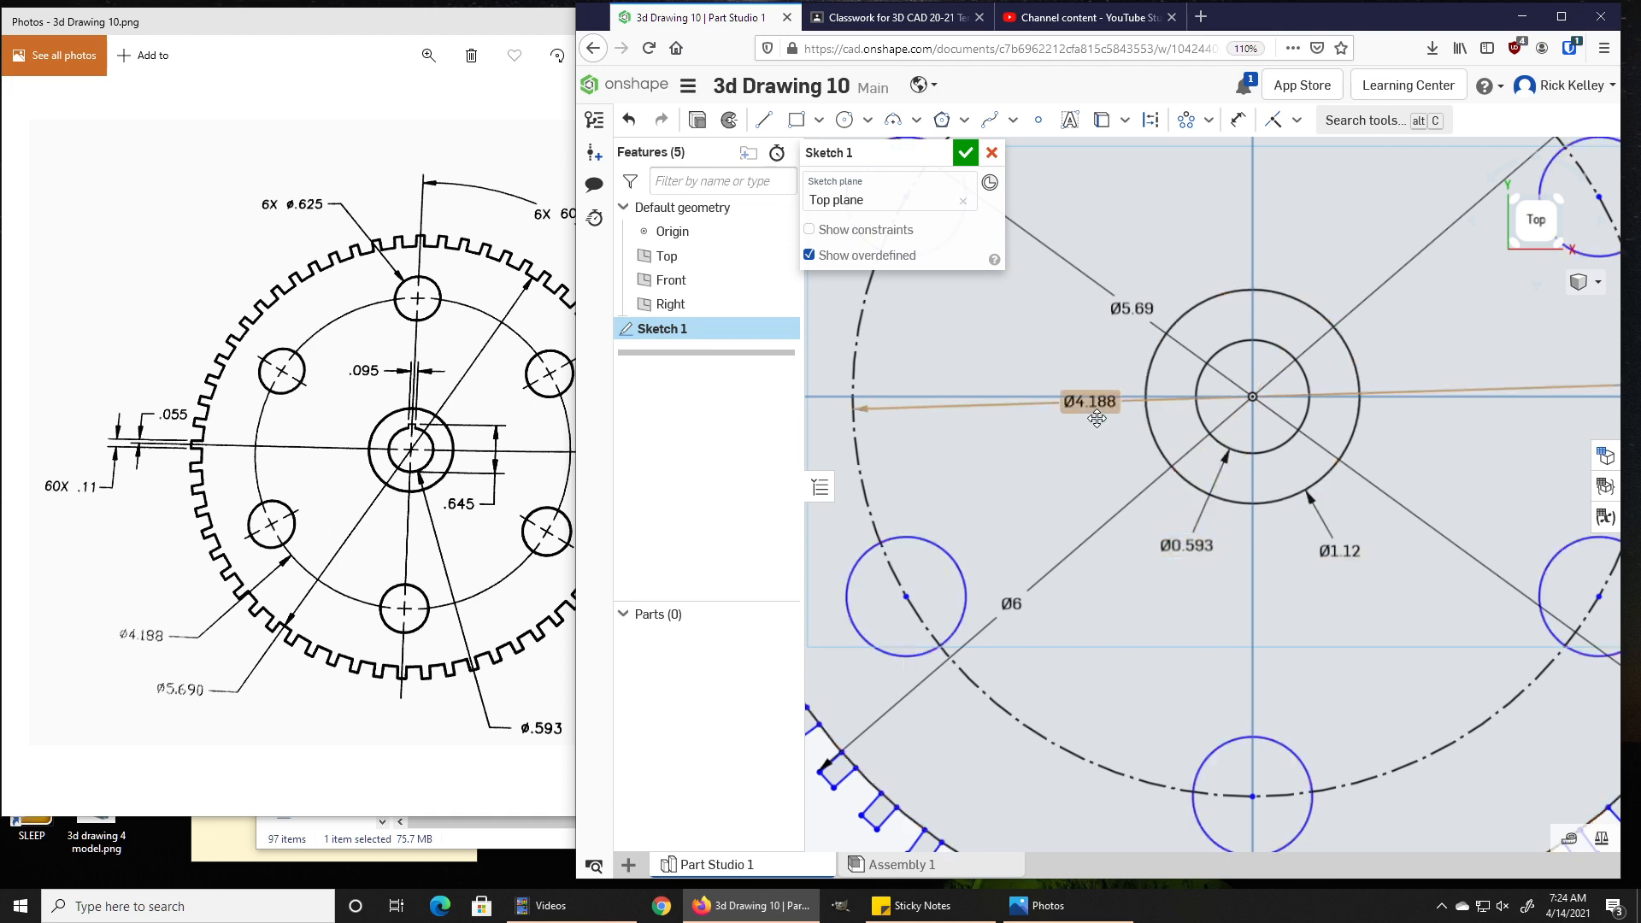
{"action": "scroll", "coordinate": [1108, 417], "scroll_direction": "down", "scroll_amount": 5}
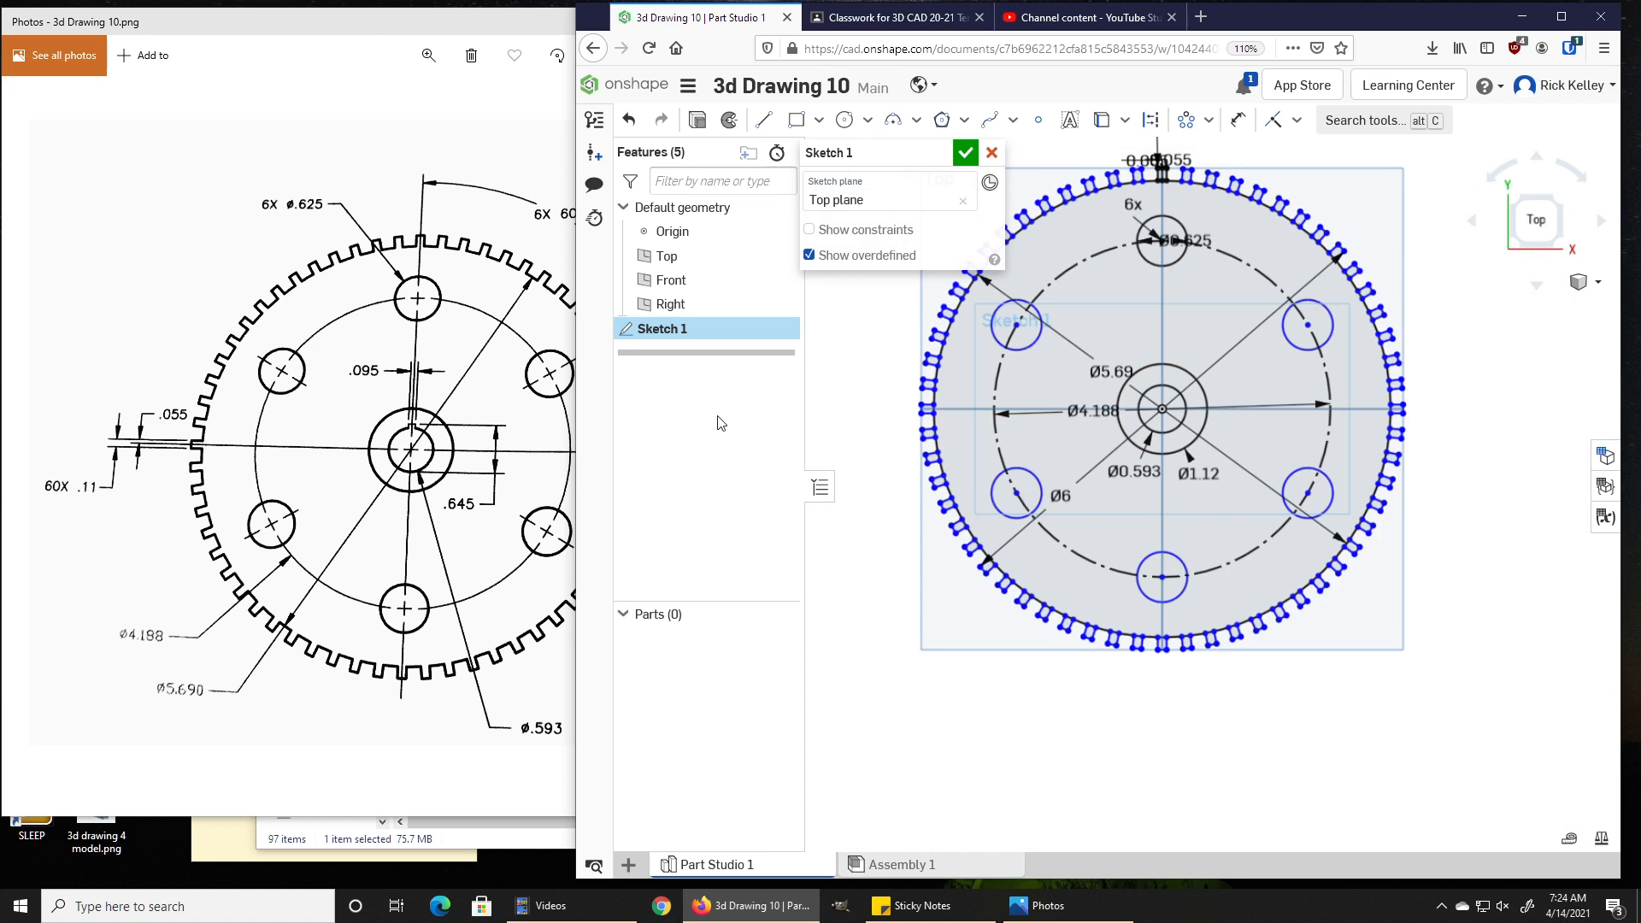
Enlarge the hub and keyway detail in the 3d Drawing 10.png reference image to read the keyway dimensions
{"action": "scroll", "coordinate": [411, 420], "scroll_direction": "up", "scroll_amount": 1}
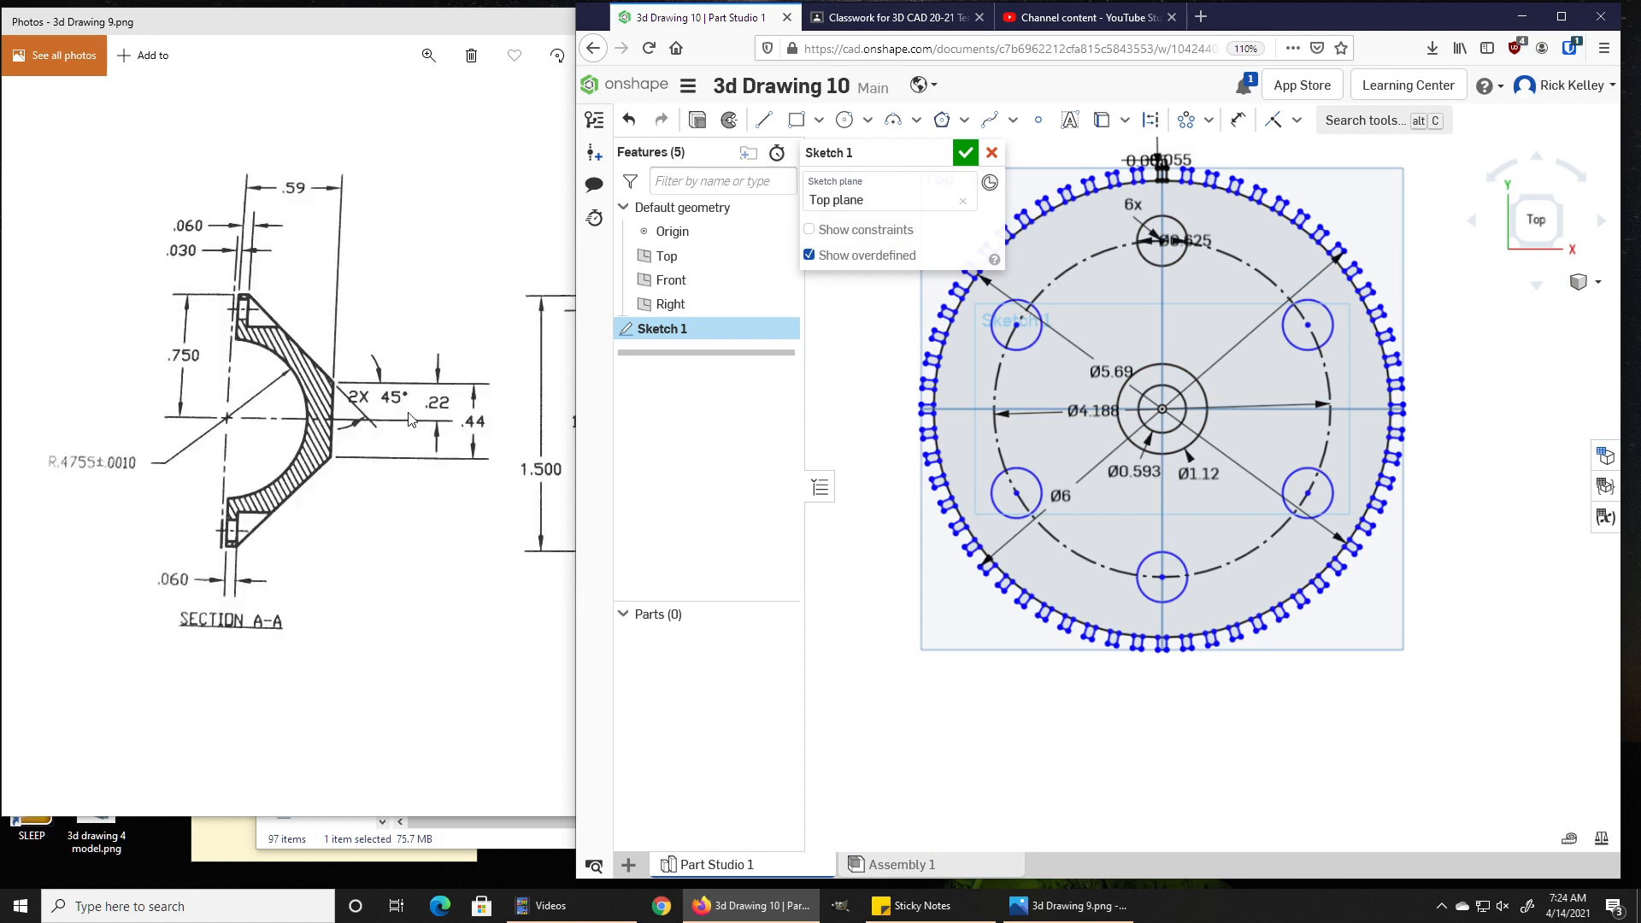
{"action": "scroll", "coordinate": [407, 417], "scroll_direction": "down", "scroll_amount": 1}
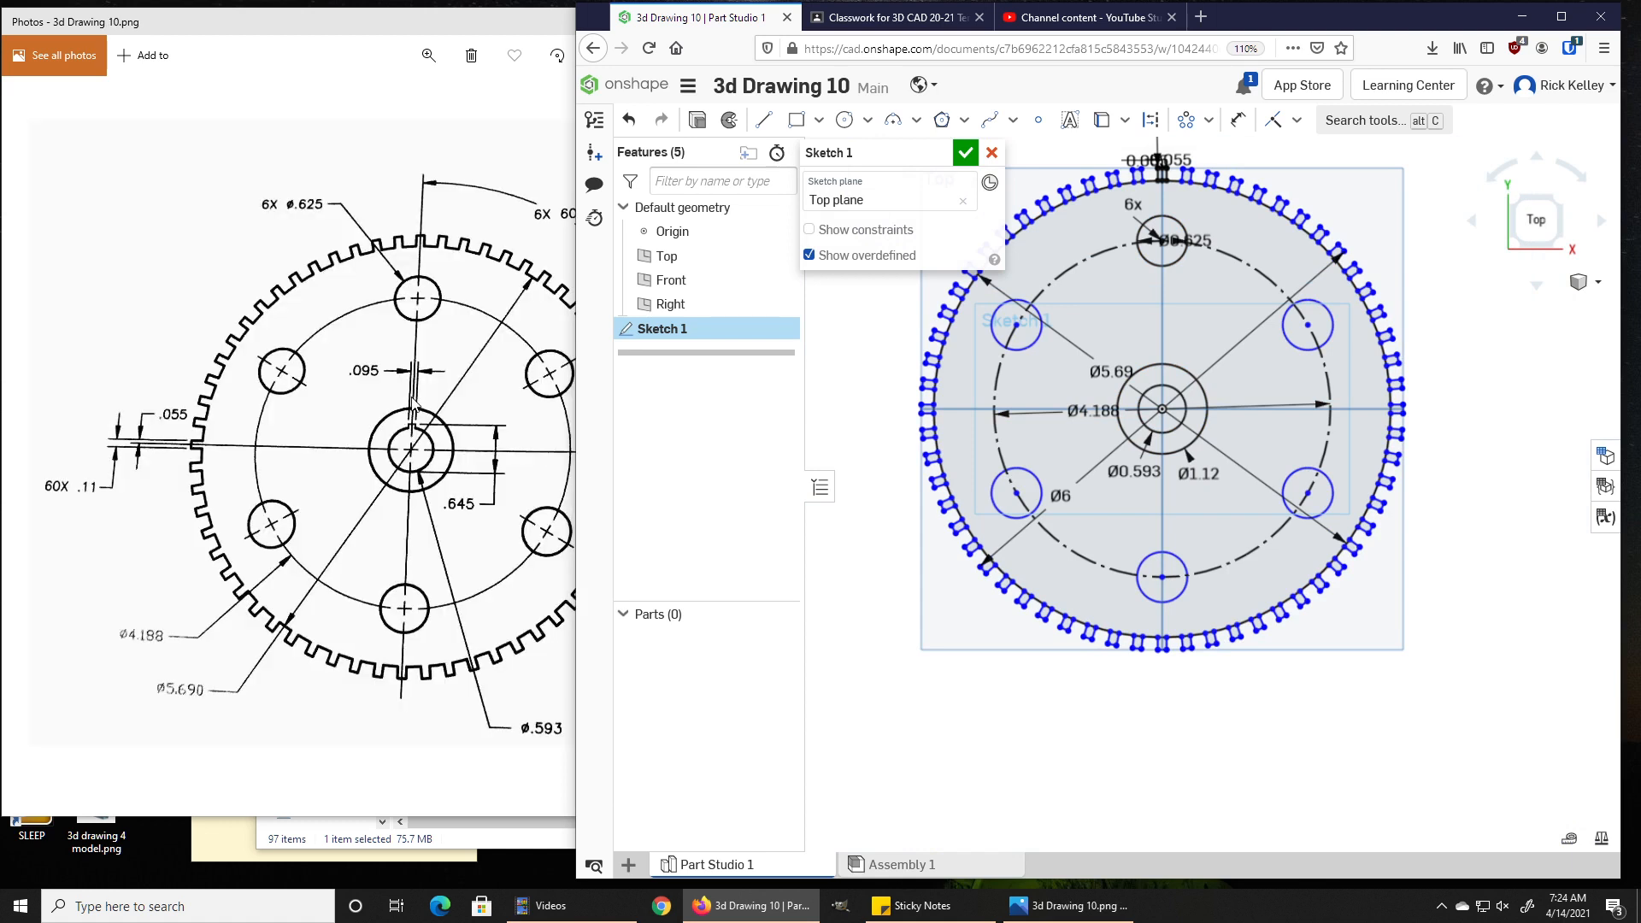
{"action": "left_click", "coordinate": [413, 400]}
{"action": "left_click", "coordinate": [428, 55]}
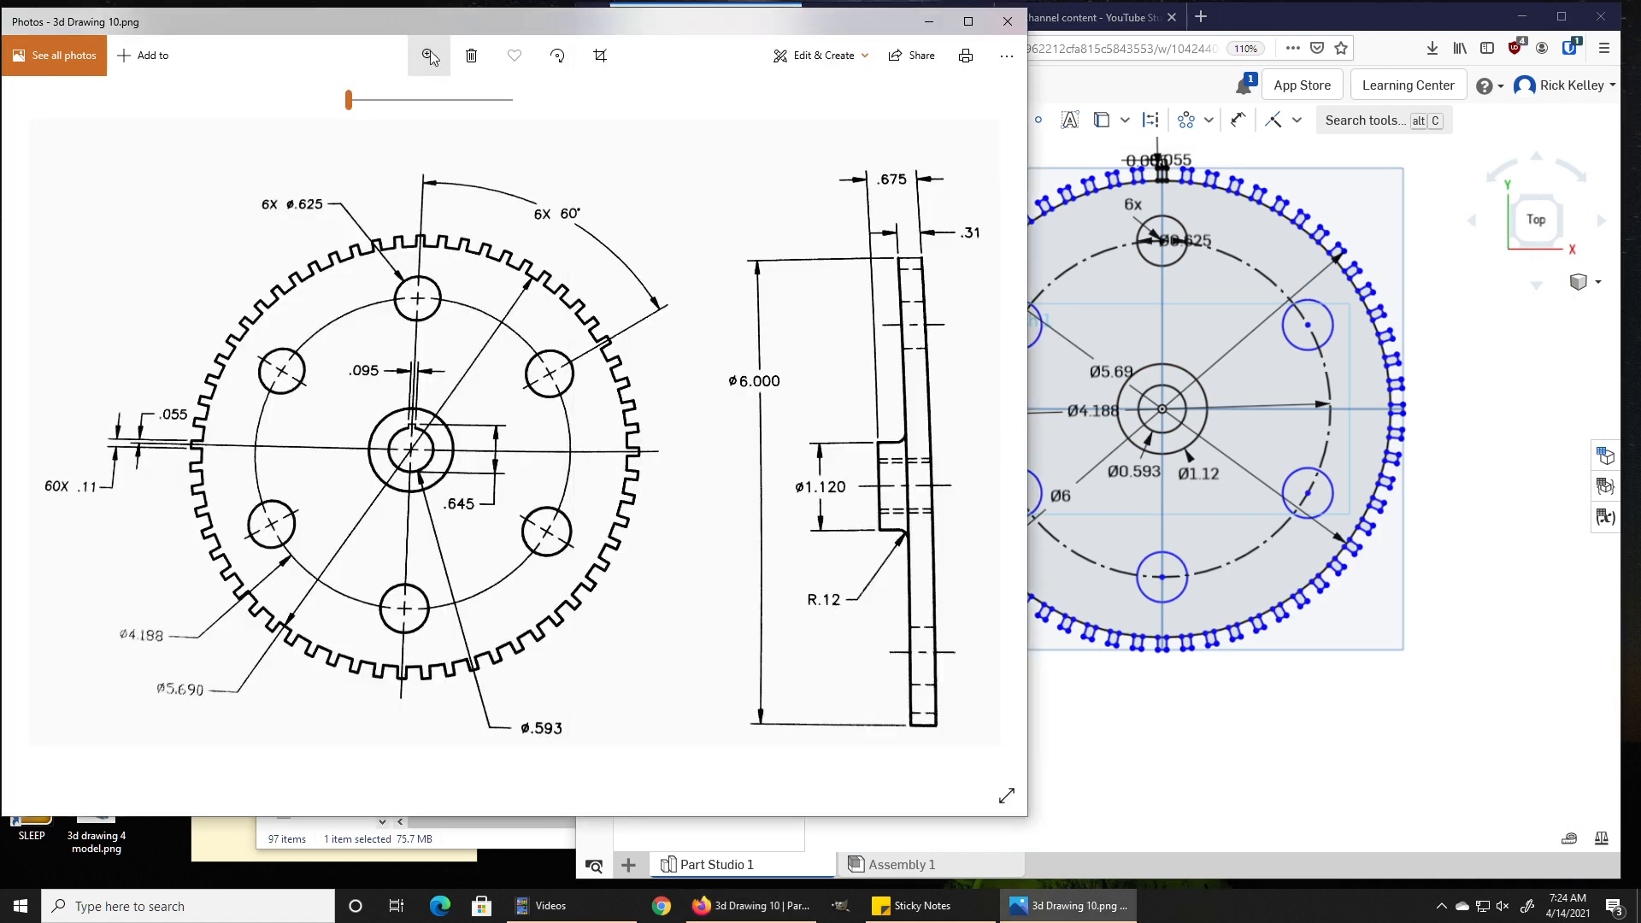
{"action": "left_click", "coordinate": [410, 100]}
{"action": "mouse_move", "coordinate": [268, 496]}
{"action": "left_mouse_down"}
{"action": "mouse_move", "coordinate": [535, 485]}
{"action": "mouse_move", "coordinate": [427, 470]}
{"action": "left_mouse_up"}
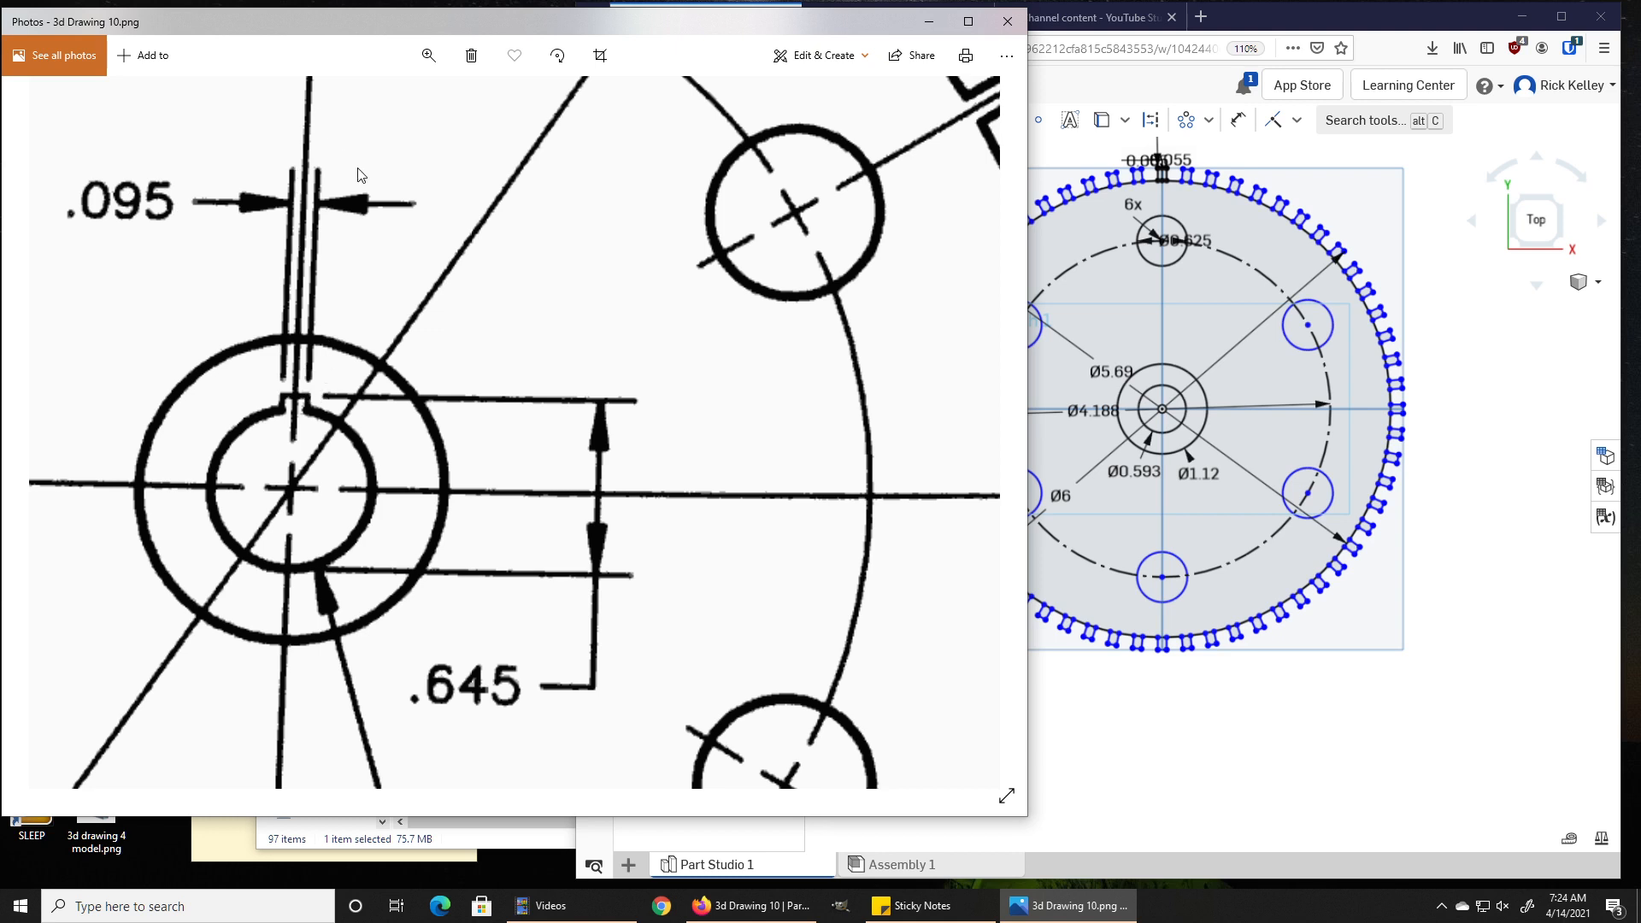
Return to Onshape and draw a horizontal keyway line about 0.09 in long just above the bore, across the vertical axis
{"action": "left_click", "coordinate": [1422, 287]}
{"action": "scroll", "coordinate": [1155, 383], "scroll_direction": "up", "scroll_amount": 5}
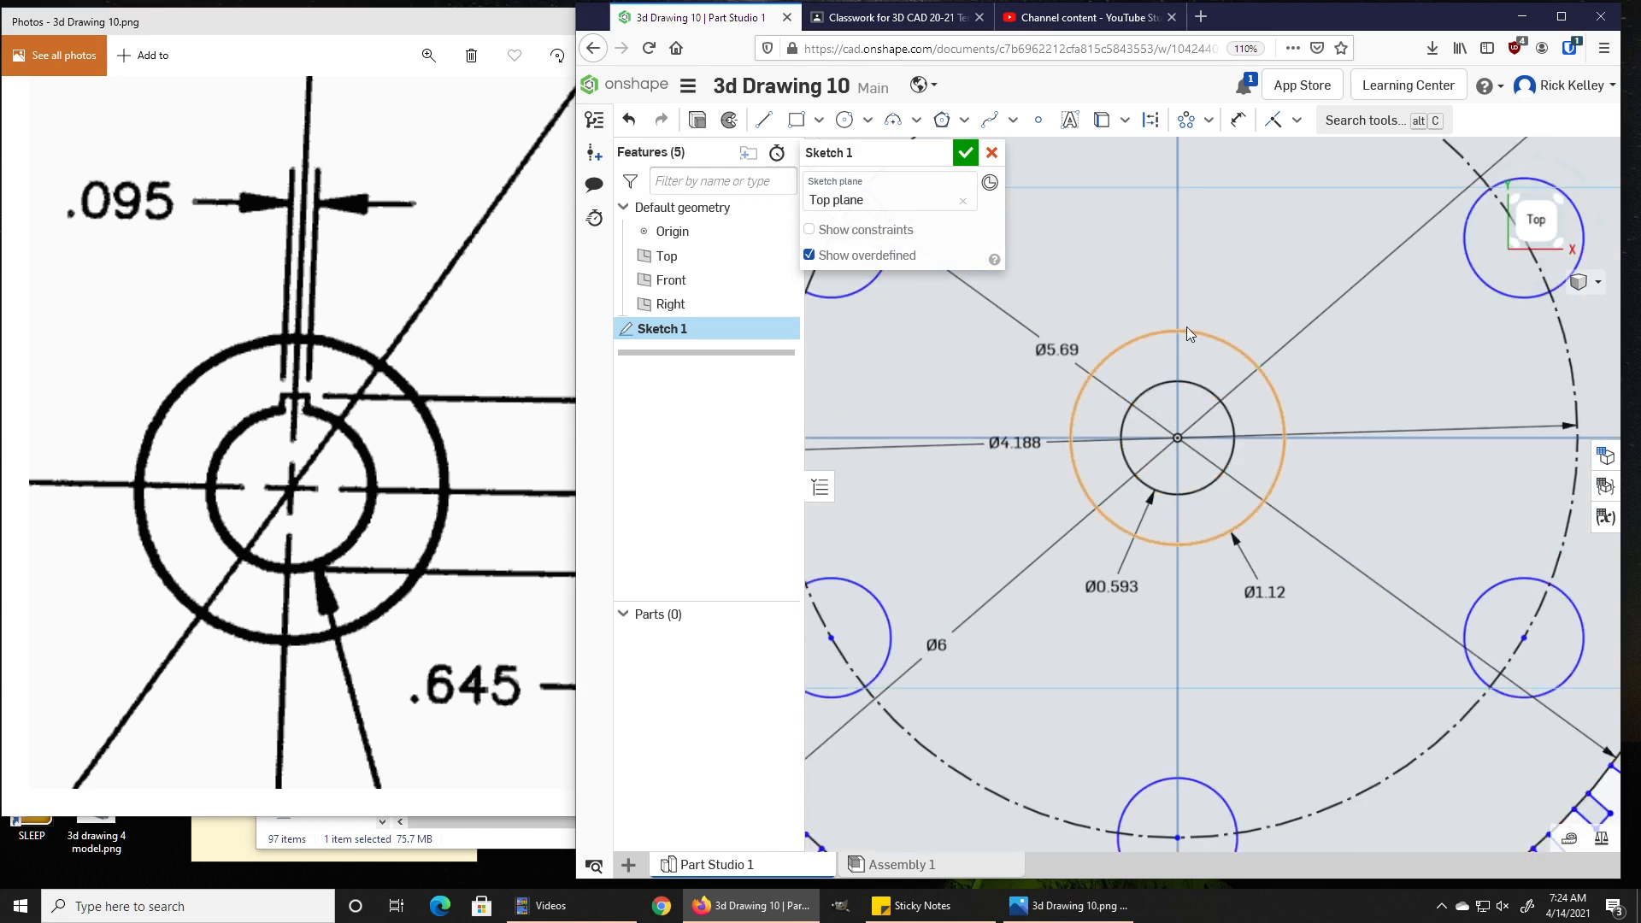
{"action": "key", "text": "l"}
{"action": "scroll", "coordinate": [1179, 359], "scroll_direction": "up", "scroll_amount": 3}
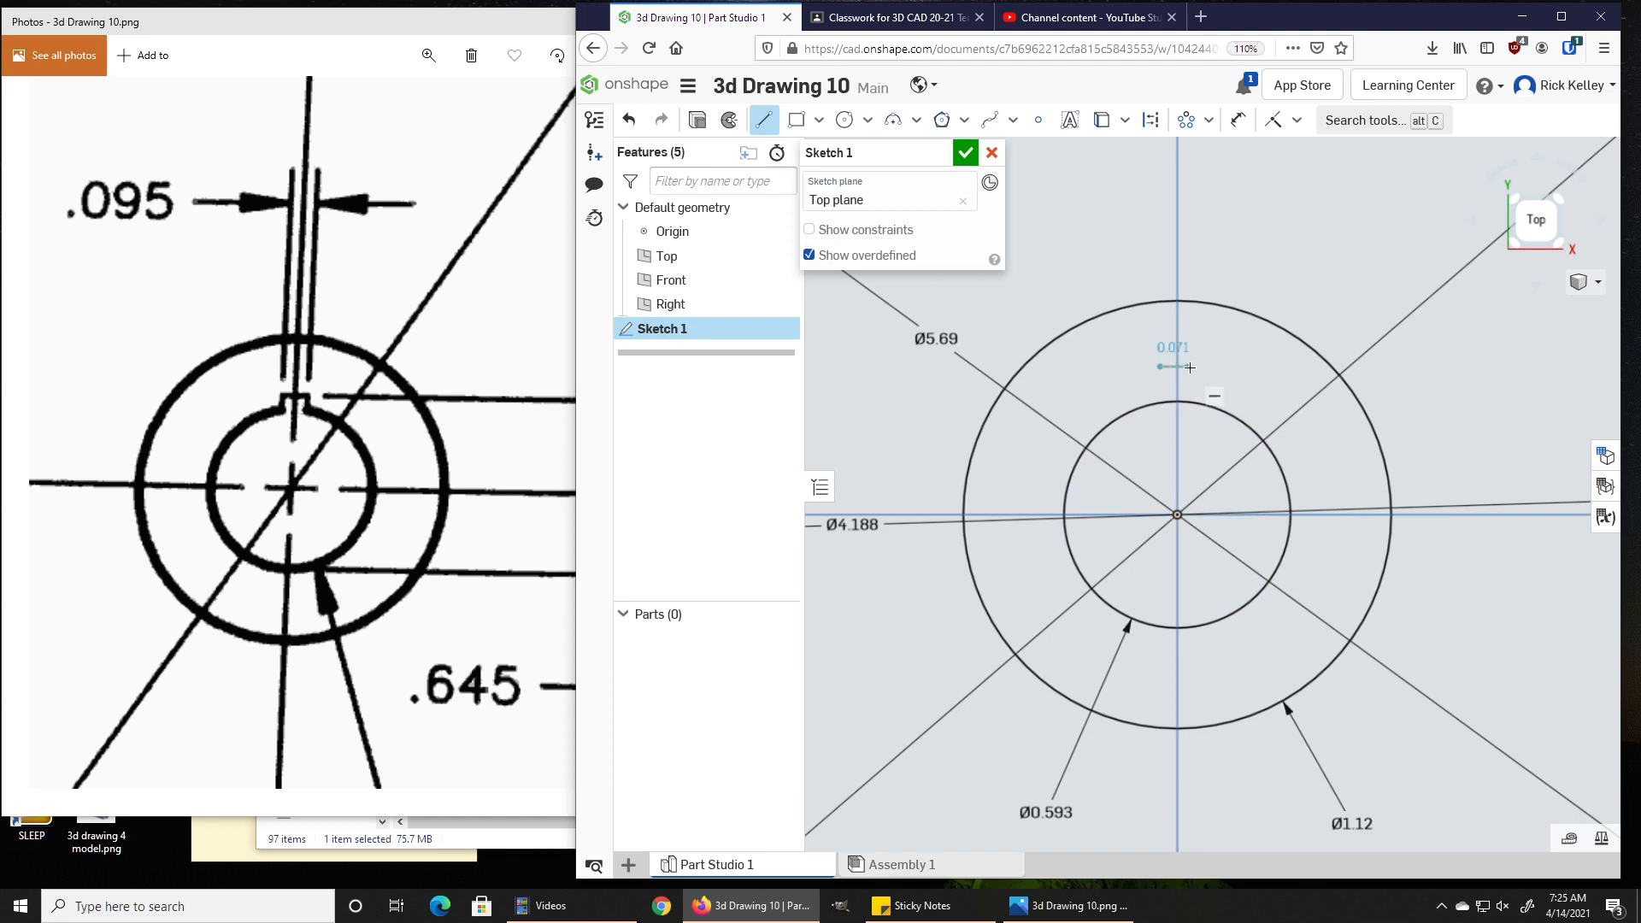
{"action": "left_click", "coordinate": [1197, 364]}
{"action": "key", "text": "Escape"}
Dimension the keyway line's length and set it to 0.095 in
{"action": "key", "text": "m"}
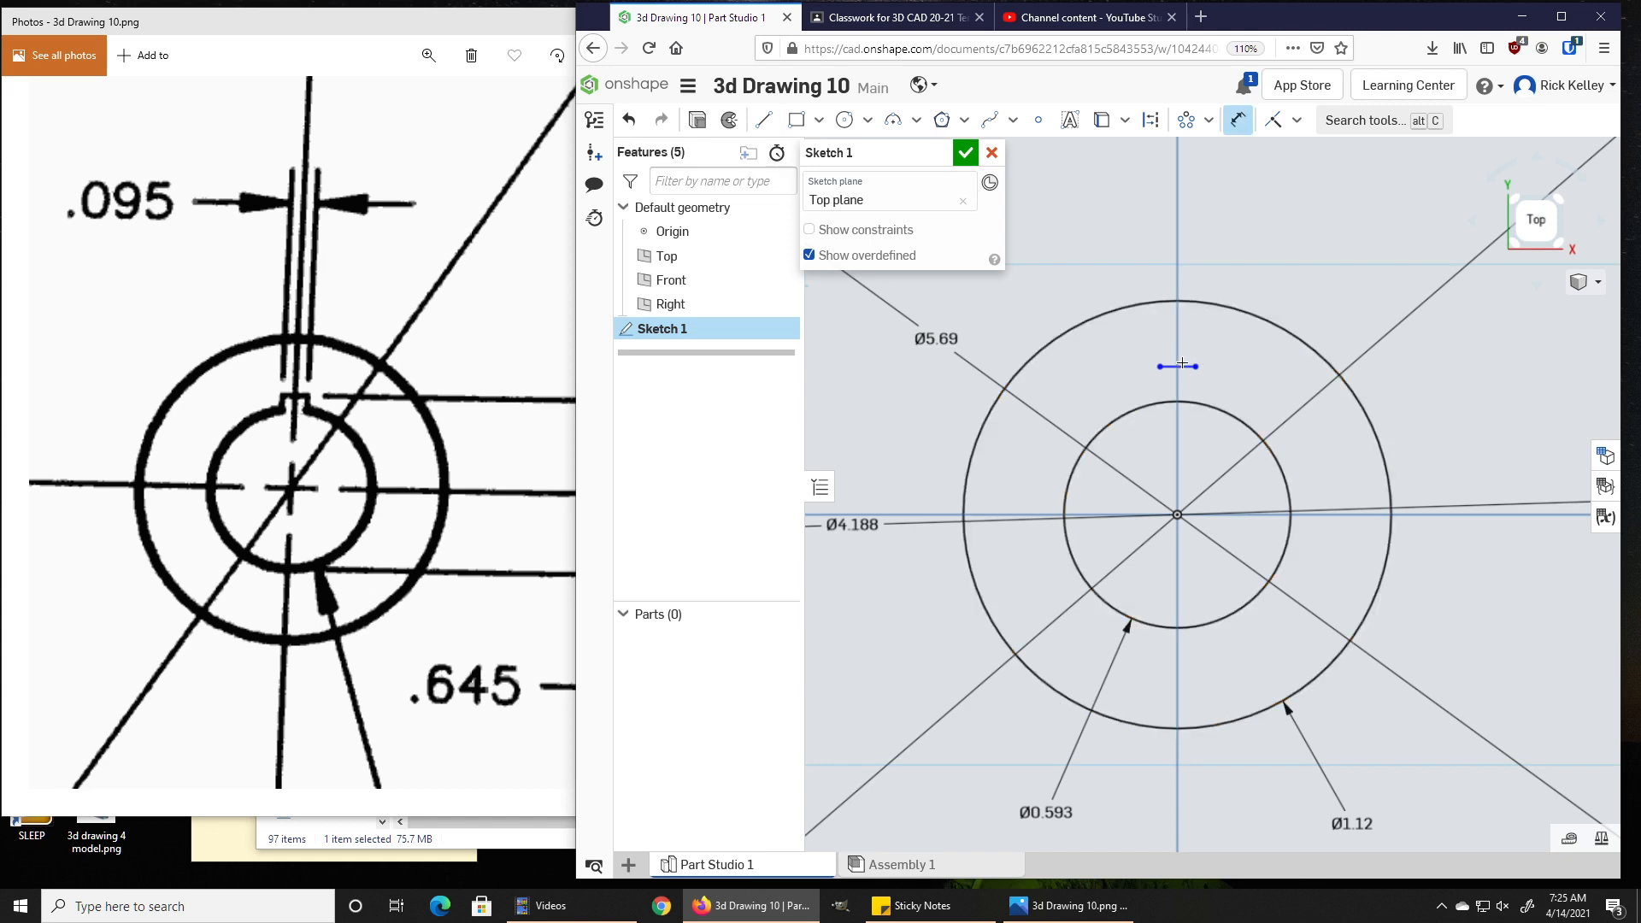
{"action": "left_click", "coordinate": [1182, 366]}
{"action": "left_click", "coordinate": [1272, 283]}
{"action": "type", "text": ".09"}
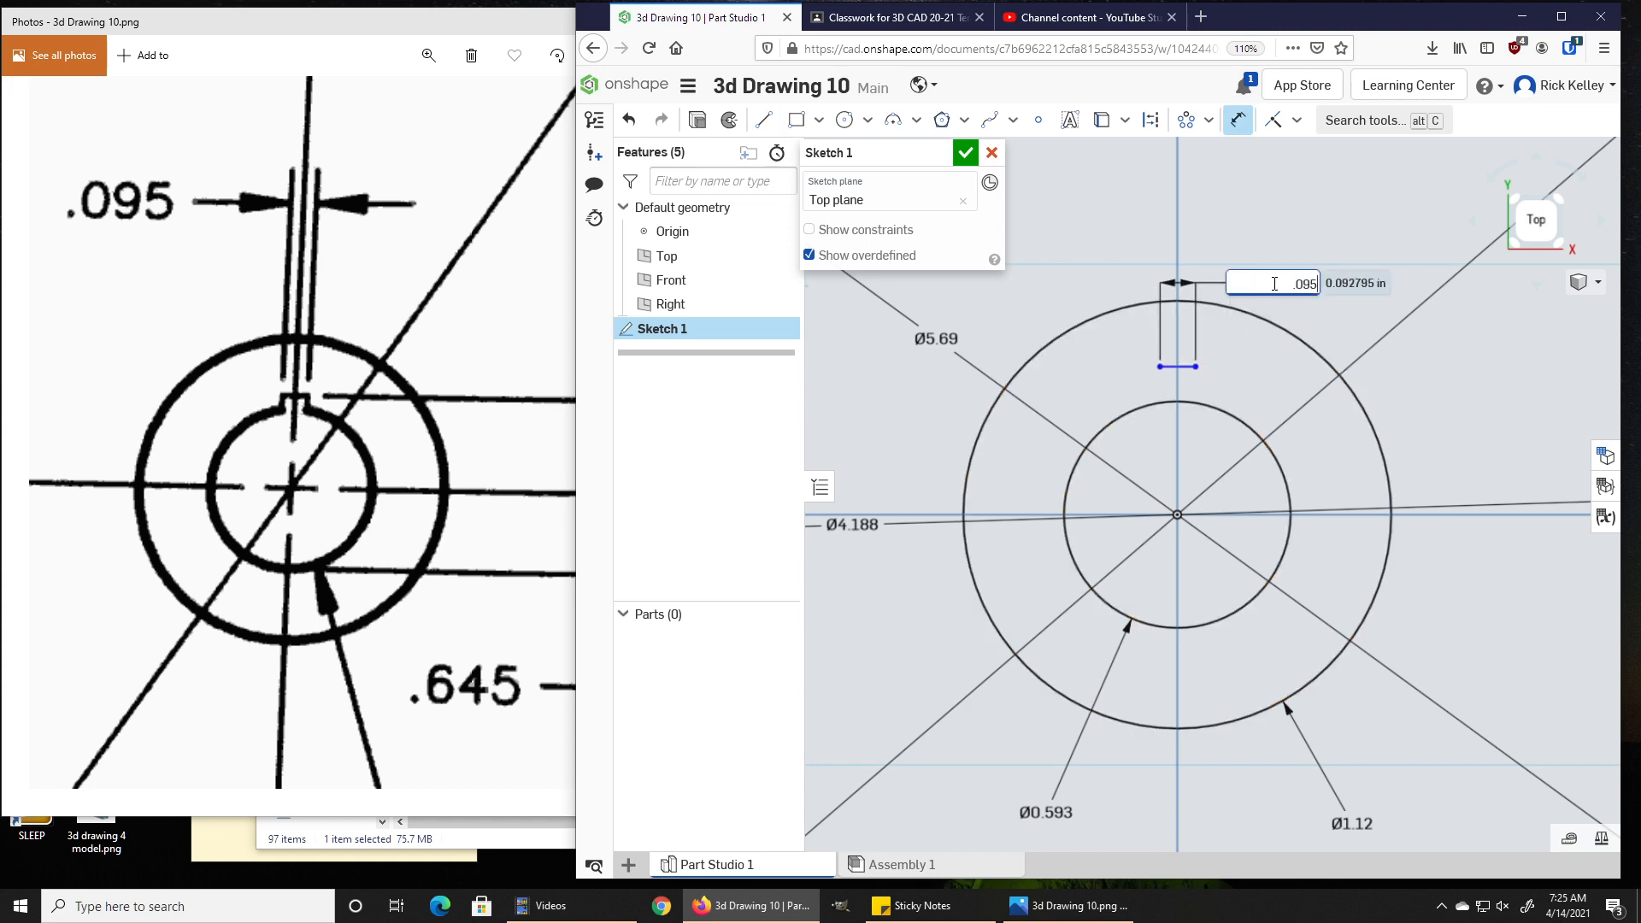
{"action": "type", "text": "5"}
{"action": "key", "text": "Return"}
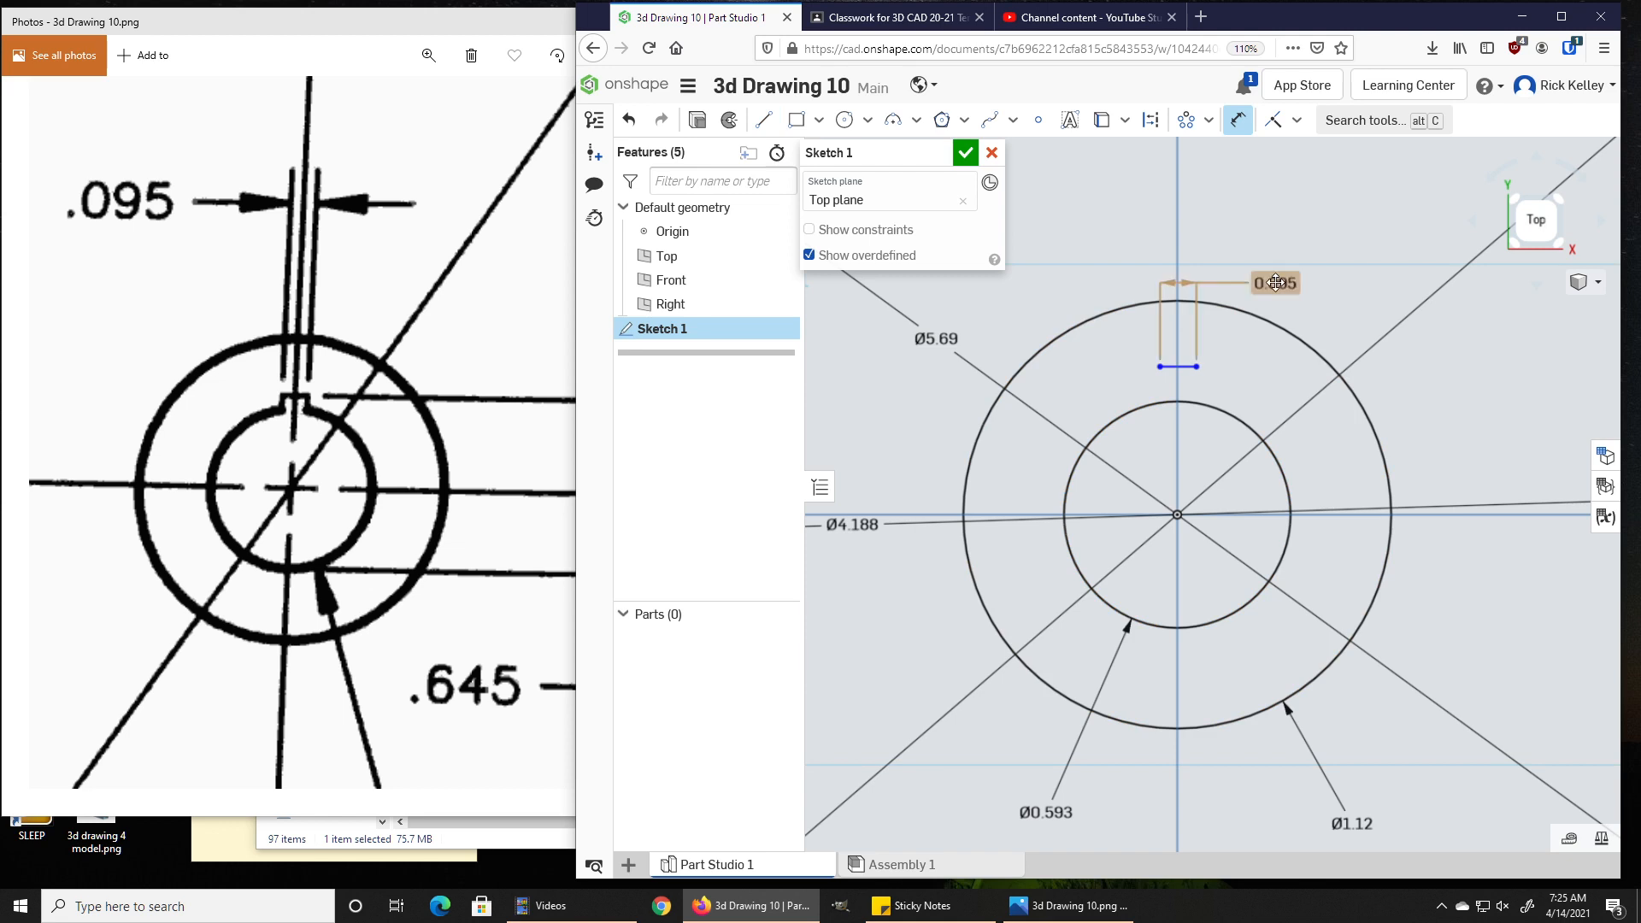
Place a point at the midpoint of the keyway line and make it coincident with the Right plane's vertical axis
{"action": "scroll", "coordinate": [1166, 352], "scroll_direction": "up", "scroll_amount": 1}
{"action": "scroll", "coordinate": [1165, 352], "scroll_direction": "up", "scroll_amount": 3}
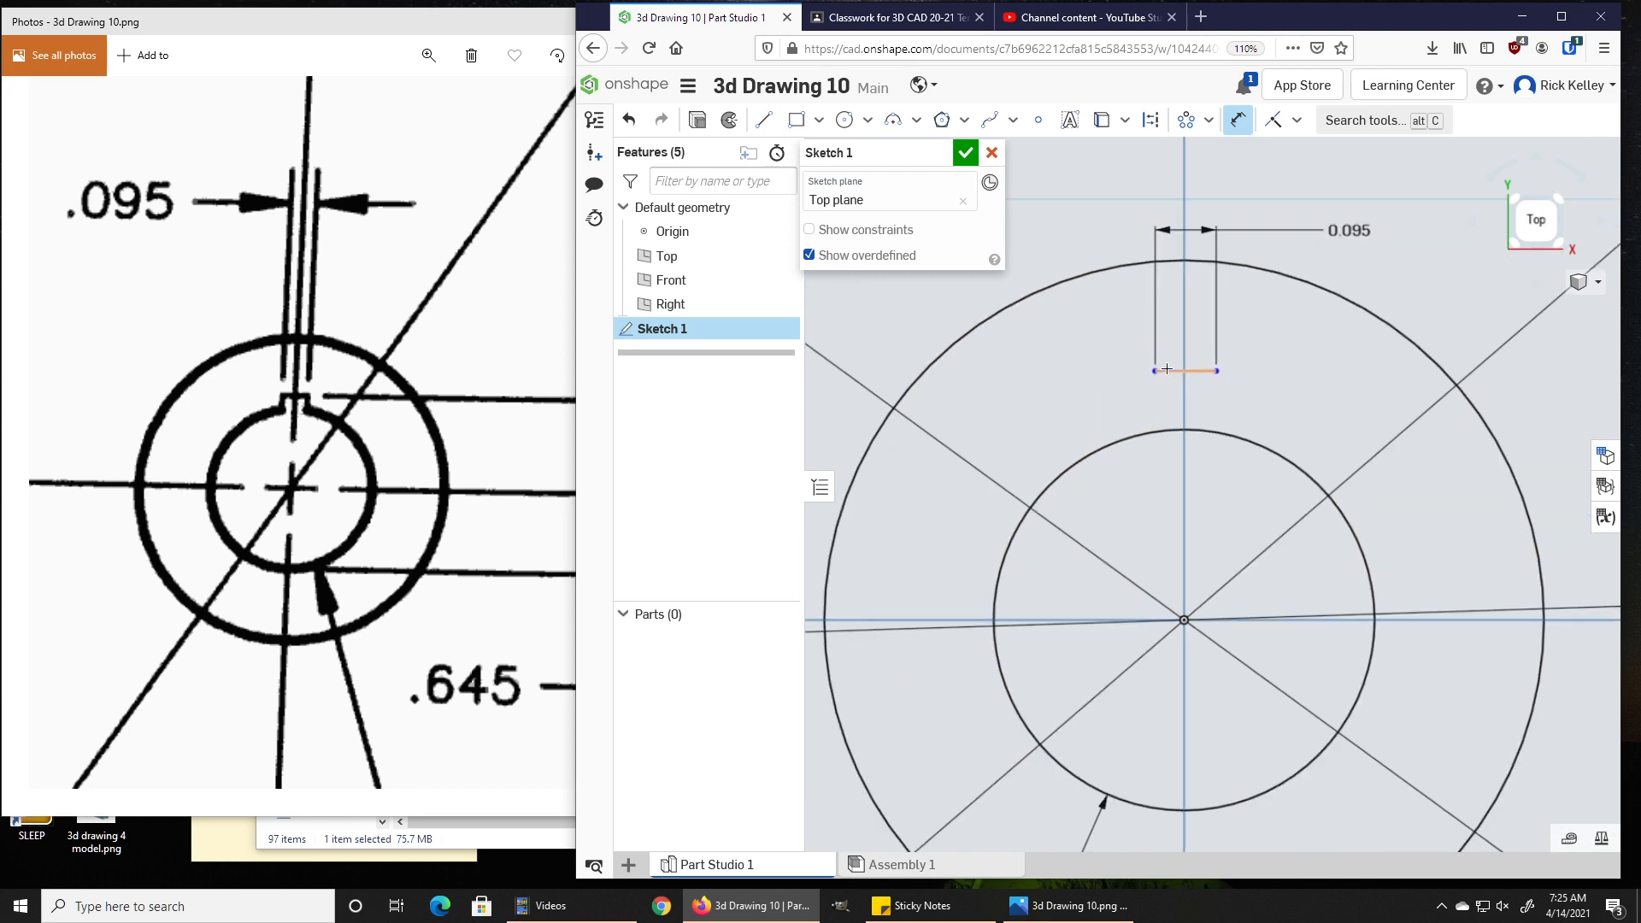
{"action": "left_click", "coordinate": [1039, 119]}
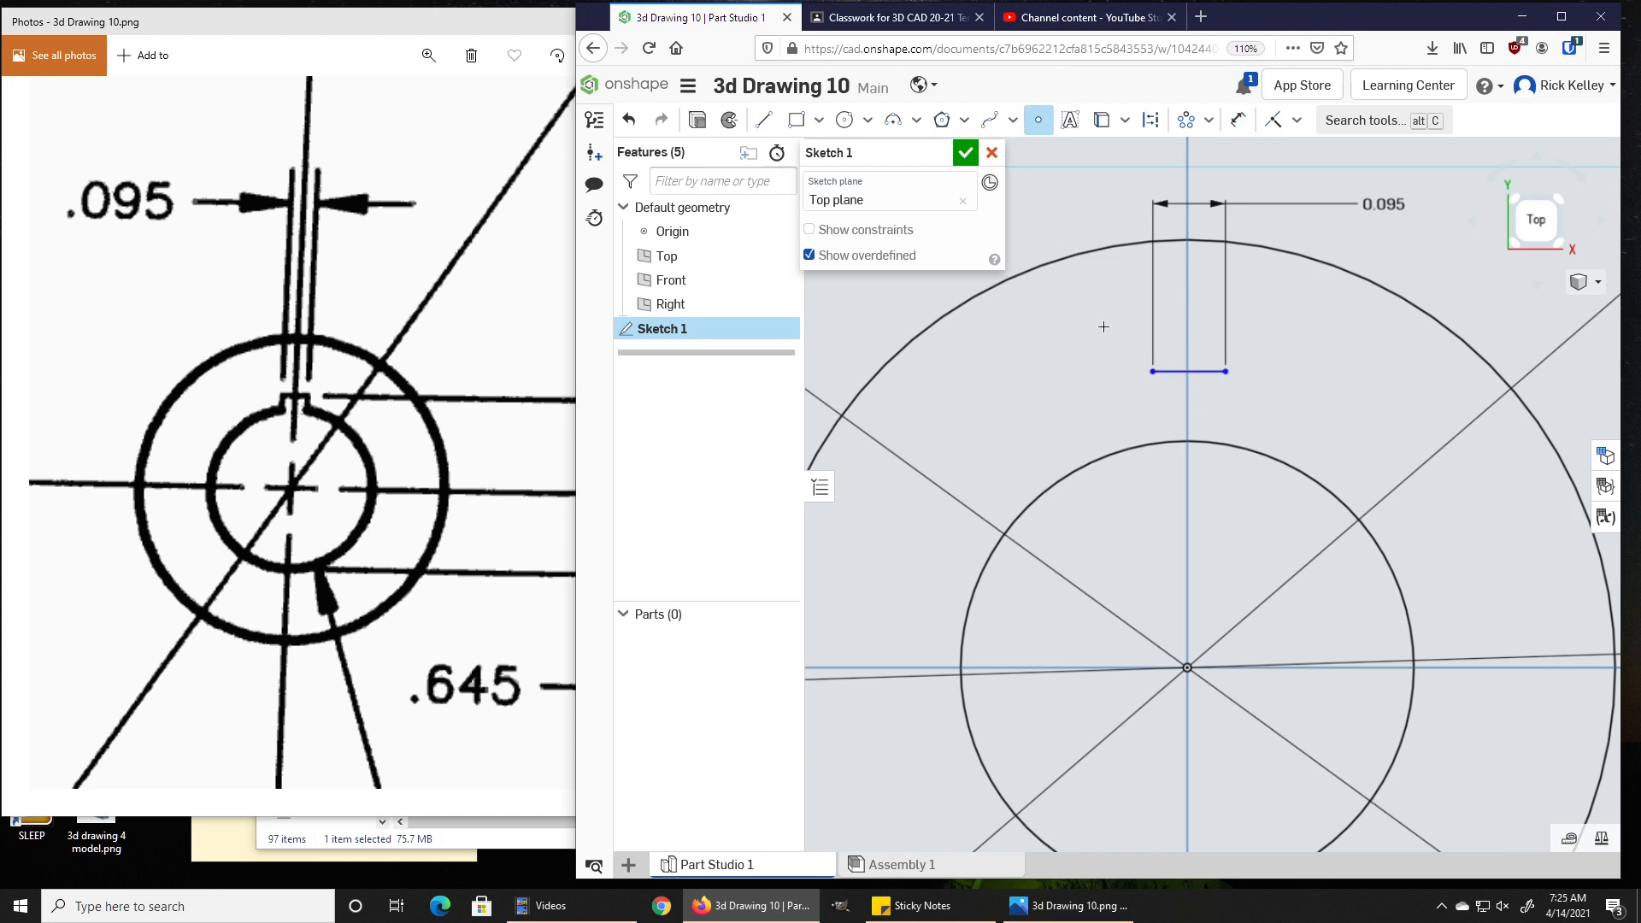
{"action": "key", "text": "Escape"}
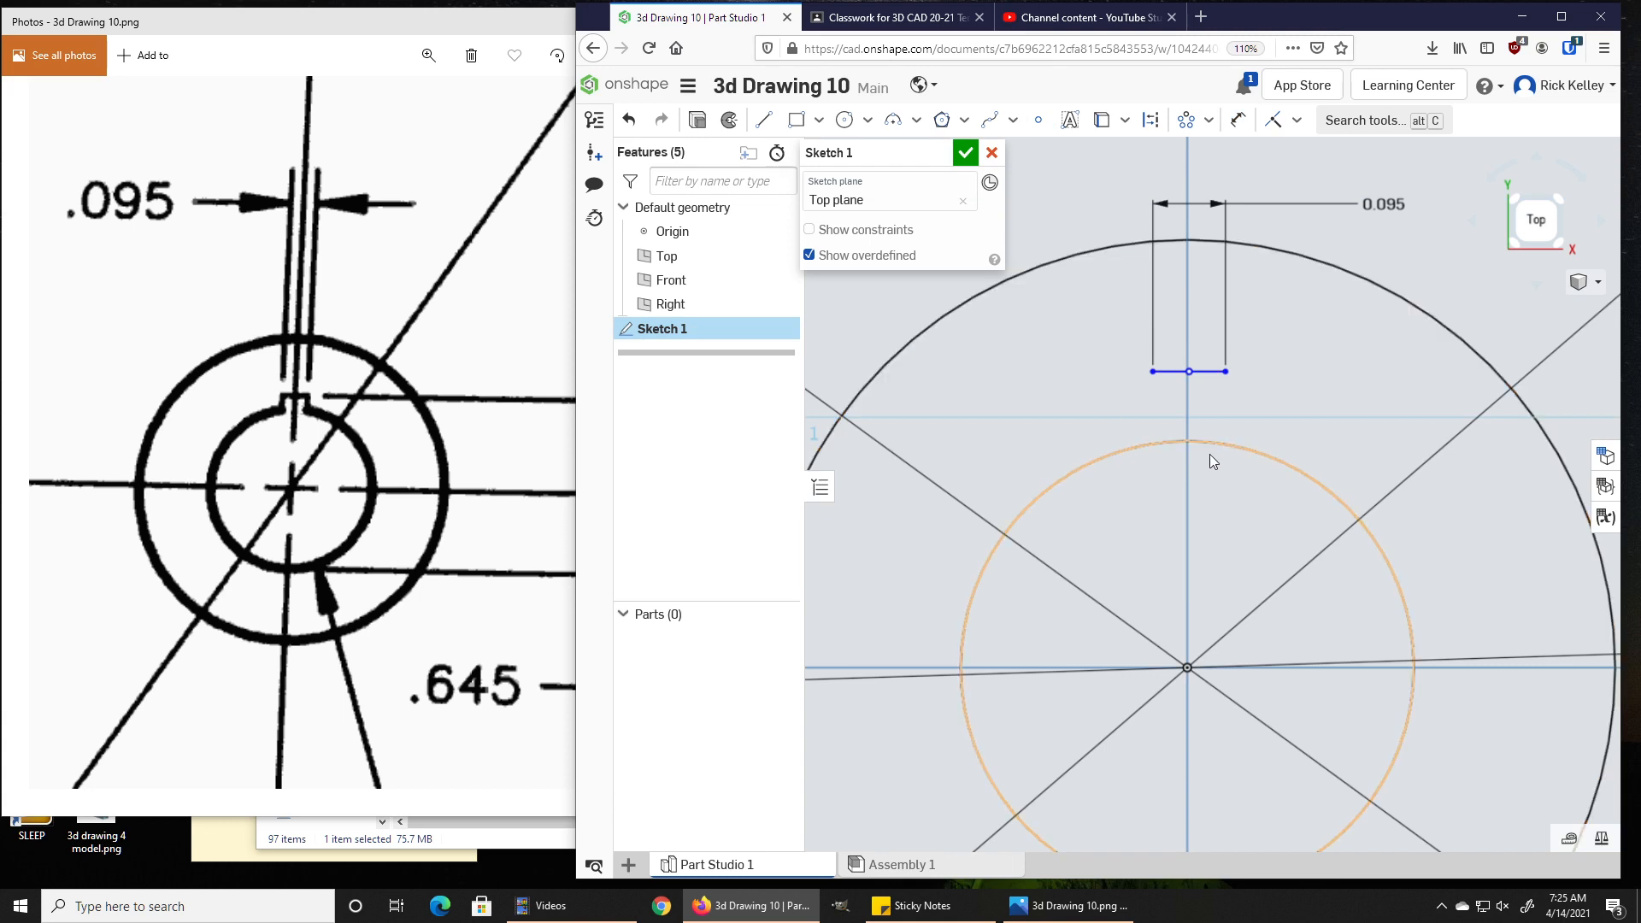
{"action": "left_click", "coordinate": [1189, 371]}
{"action": "key", "text": "m"}
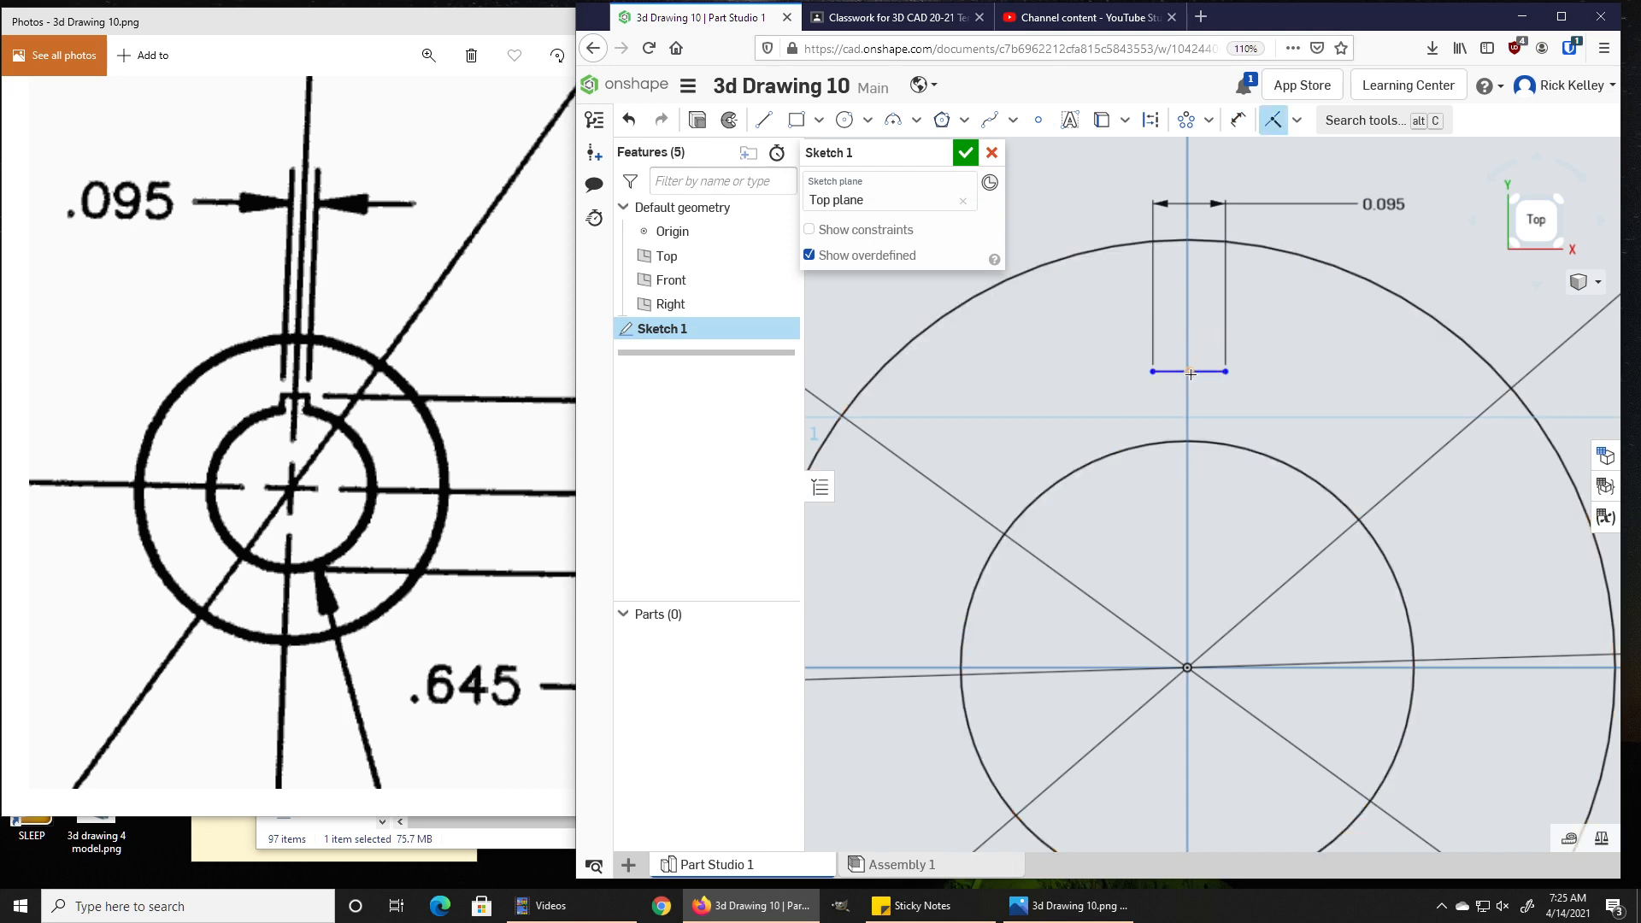
{"action": "left_click", "coordinate": [1189, 372]}
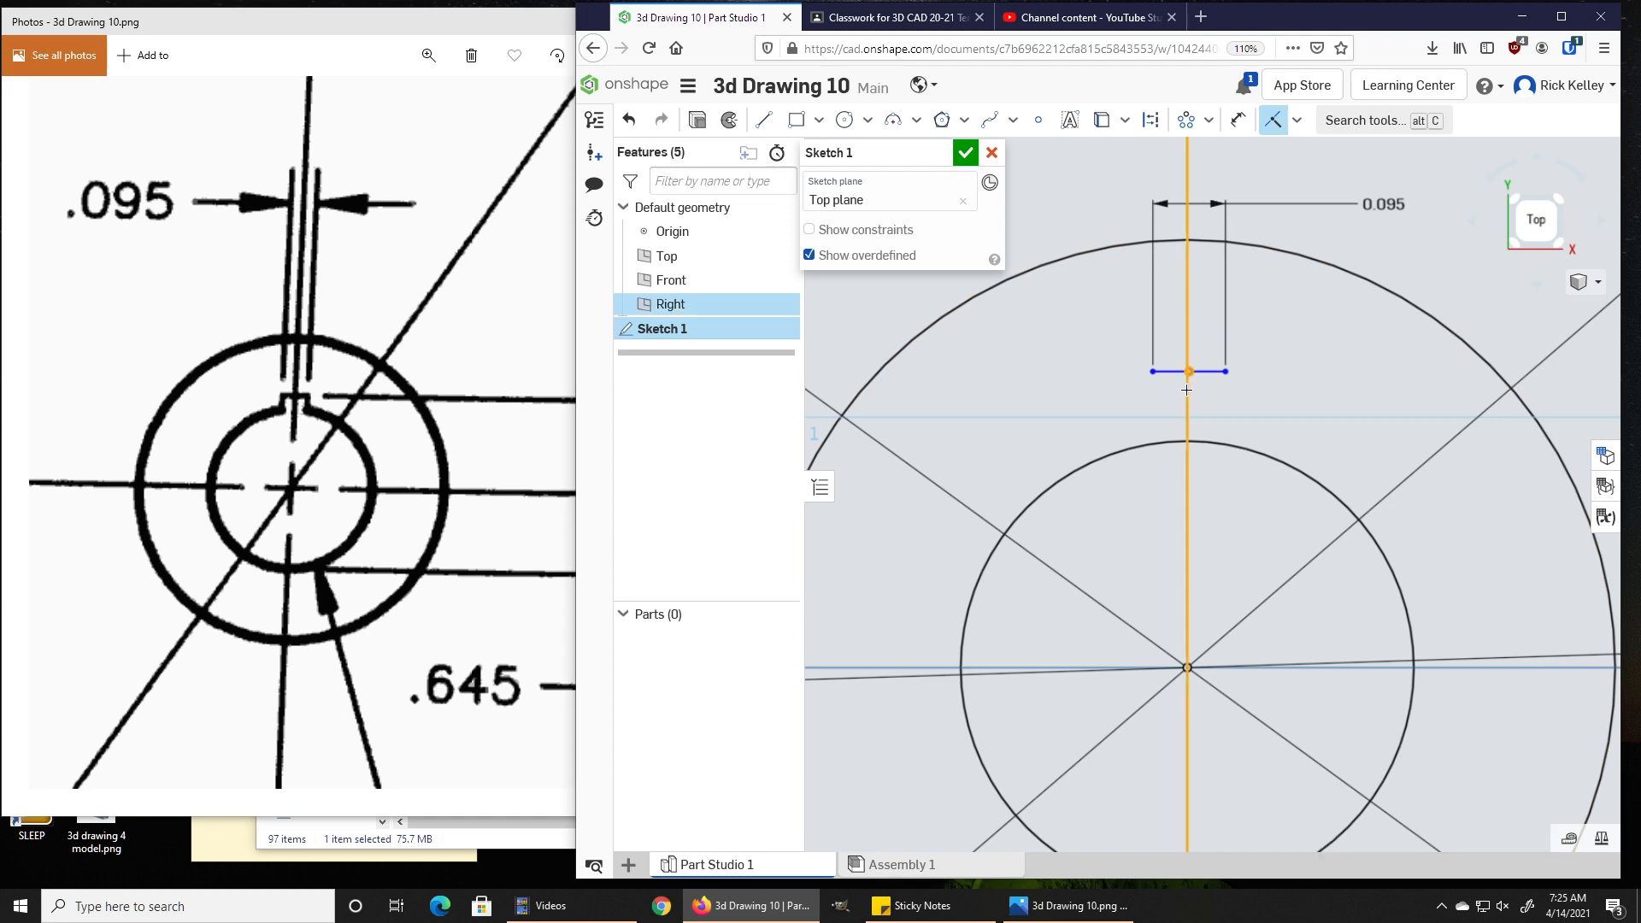
{"action": "left_click", "coordinate": [1186, 389]}
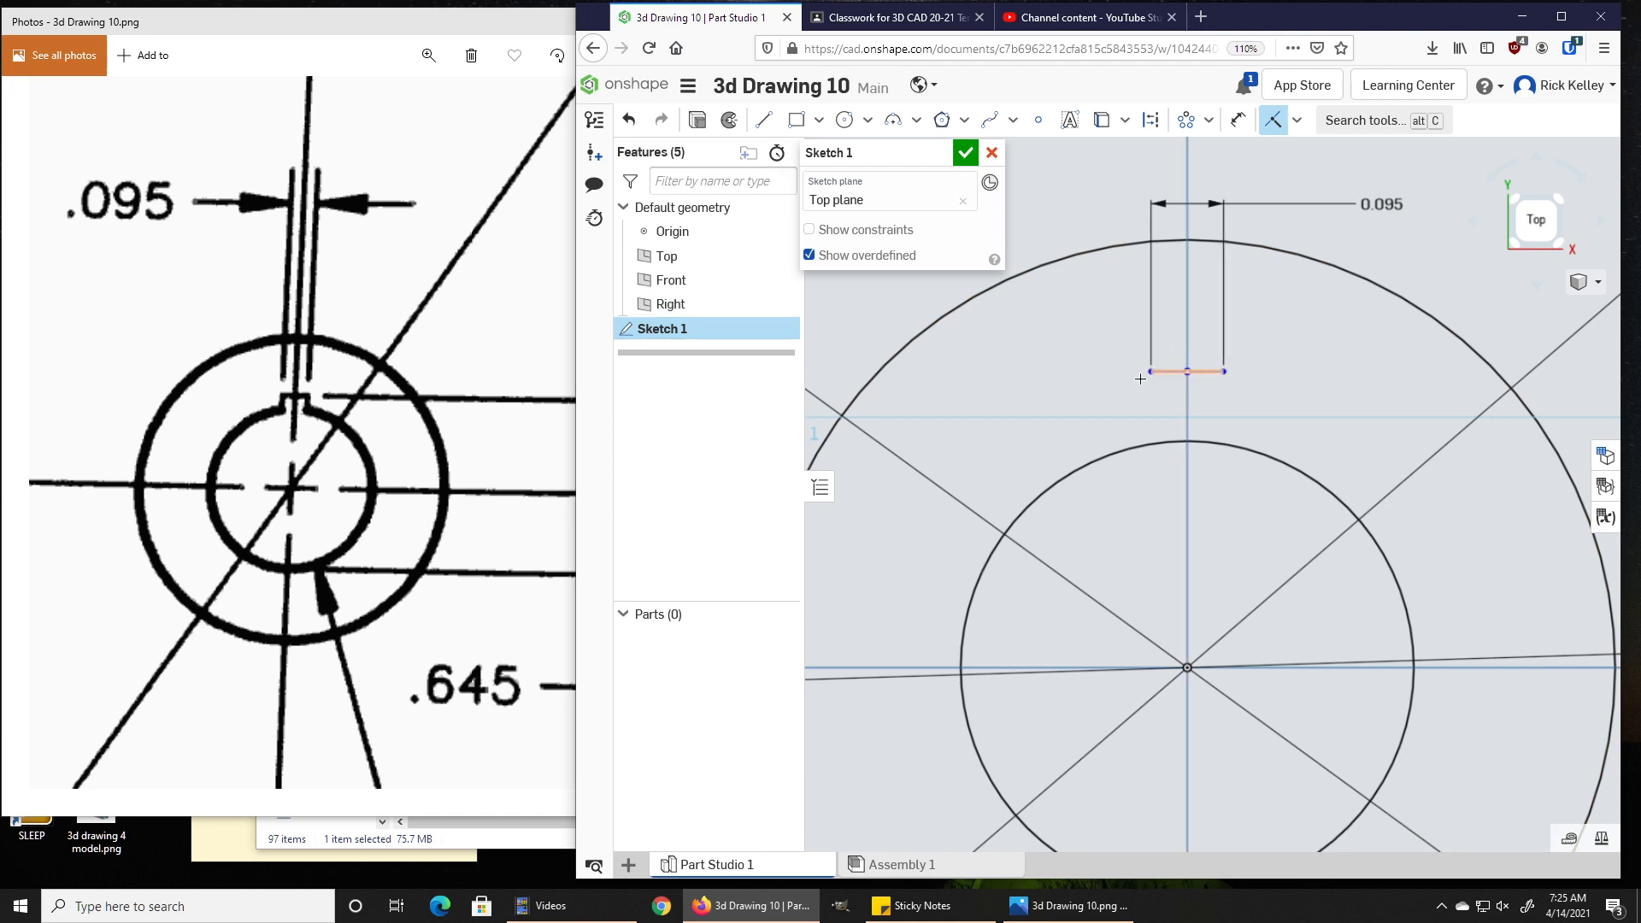
{"action": "key", "text": "Escape"}
Draw vertical lines from both ends of the keyway line down to the bore circle
{"action": "key", "text": "l"}
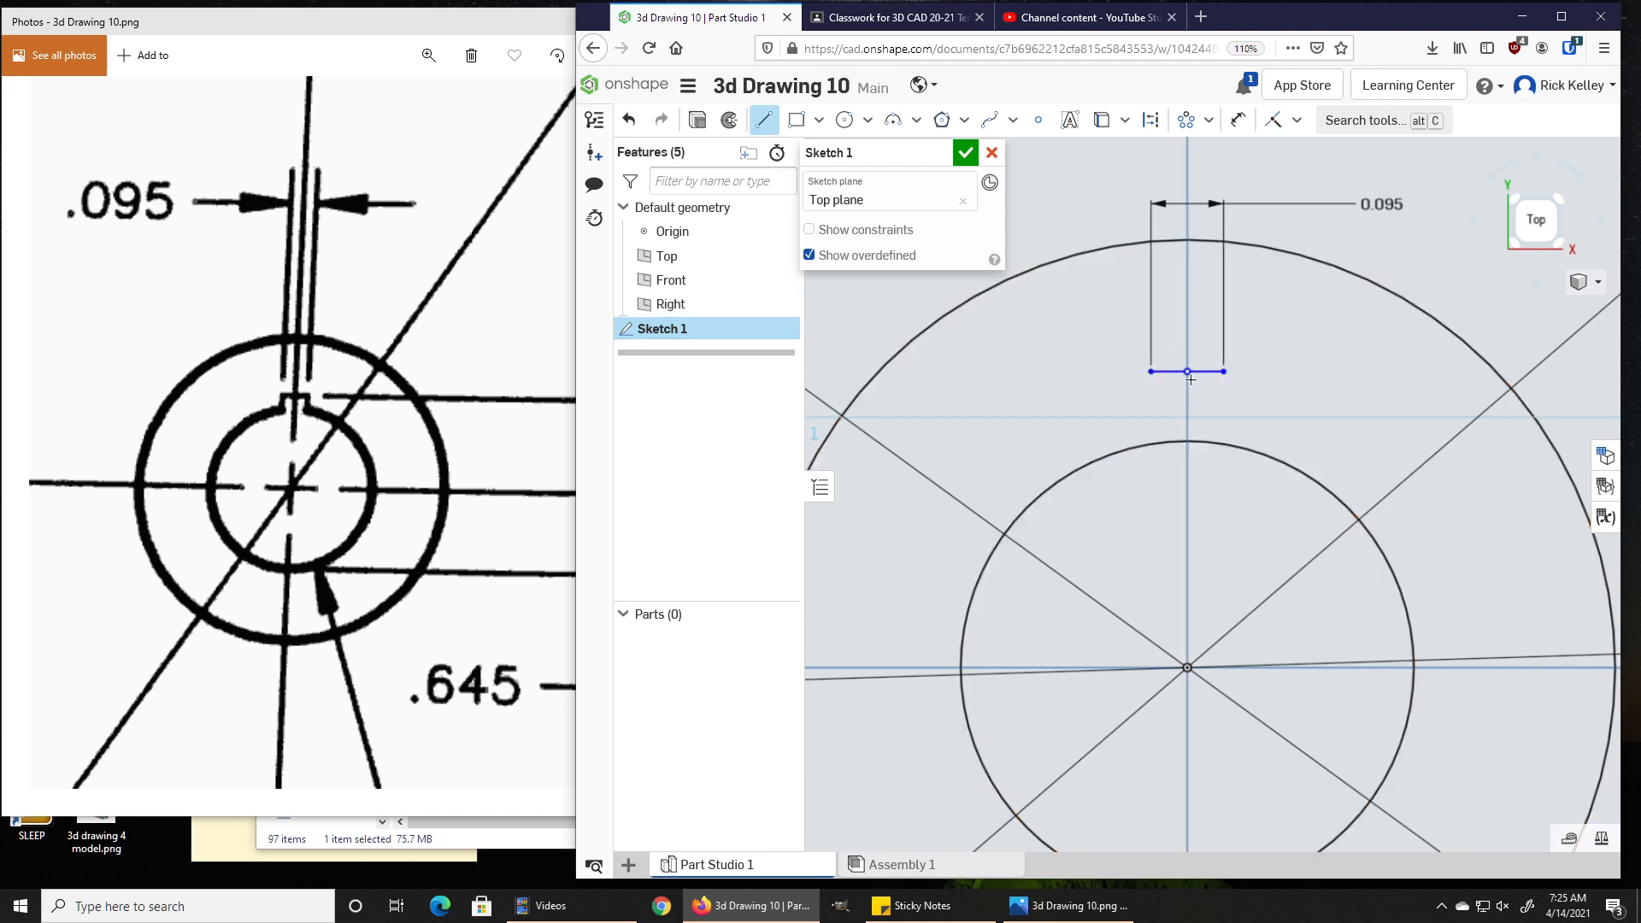
{"action": "left_click", "coordinate": [1222, 371]}
{"action": "left_click", "coordinate": [1222, 441]}
{"action": "key", "text": "Escape"}
{"action": "key", "text": "l"}
{"action": "left_click", "coordinate": [1151, 371]}
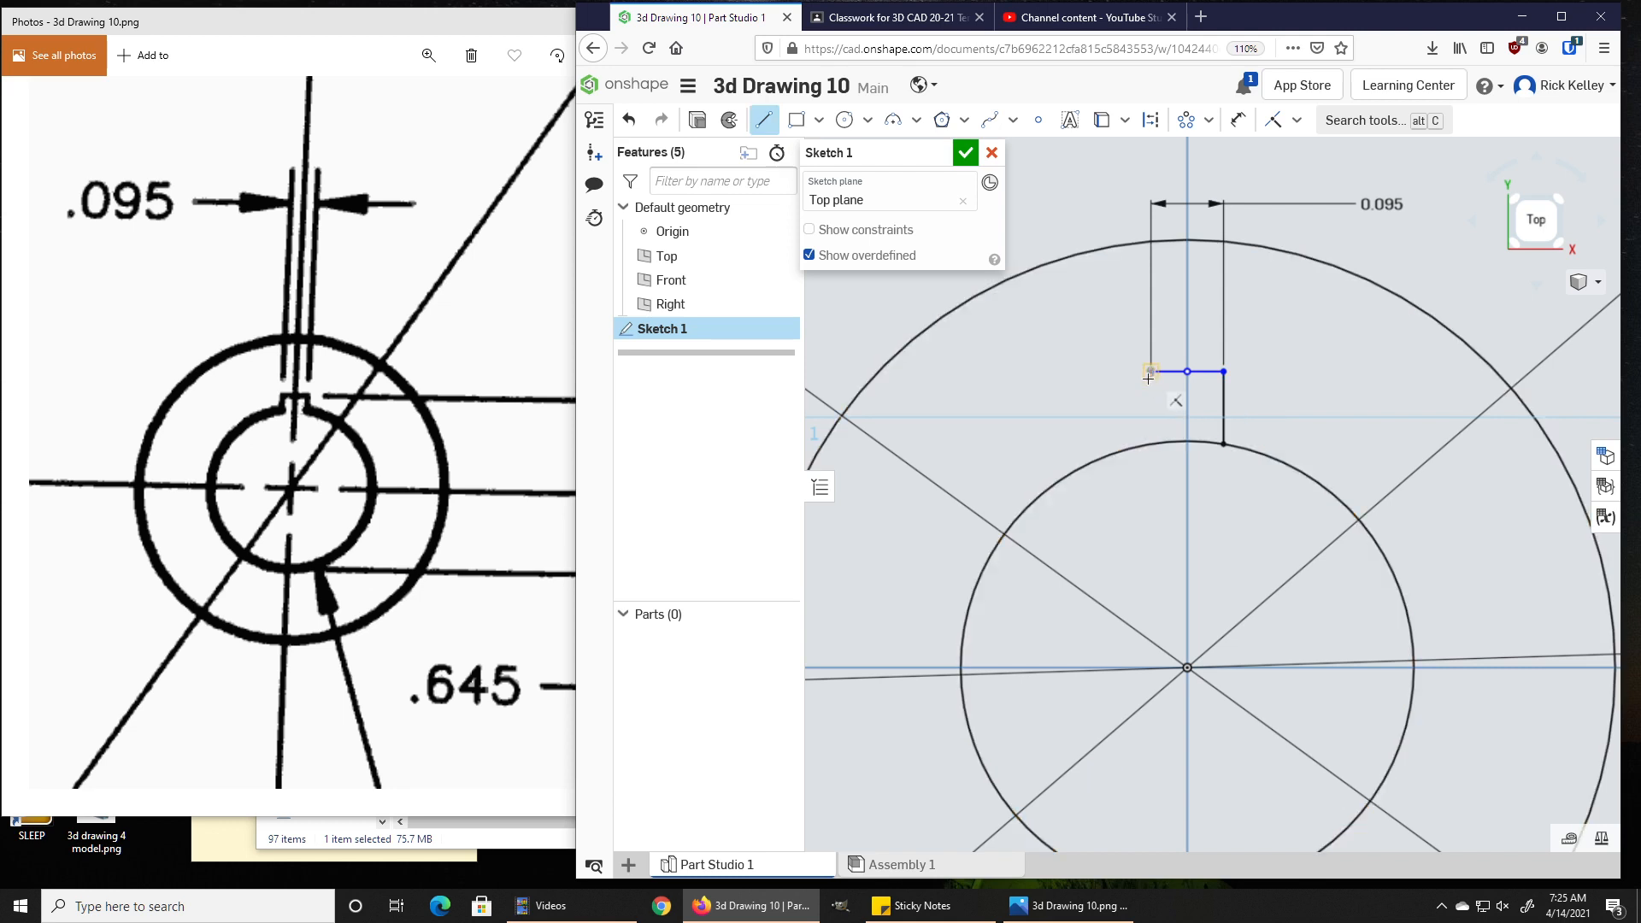
{"action": "left_click", "coordinate": [1150, 443]}
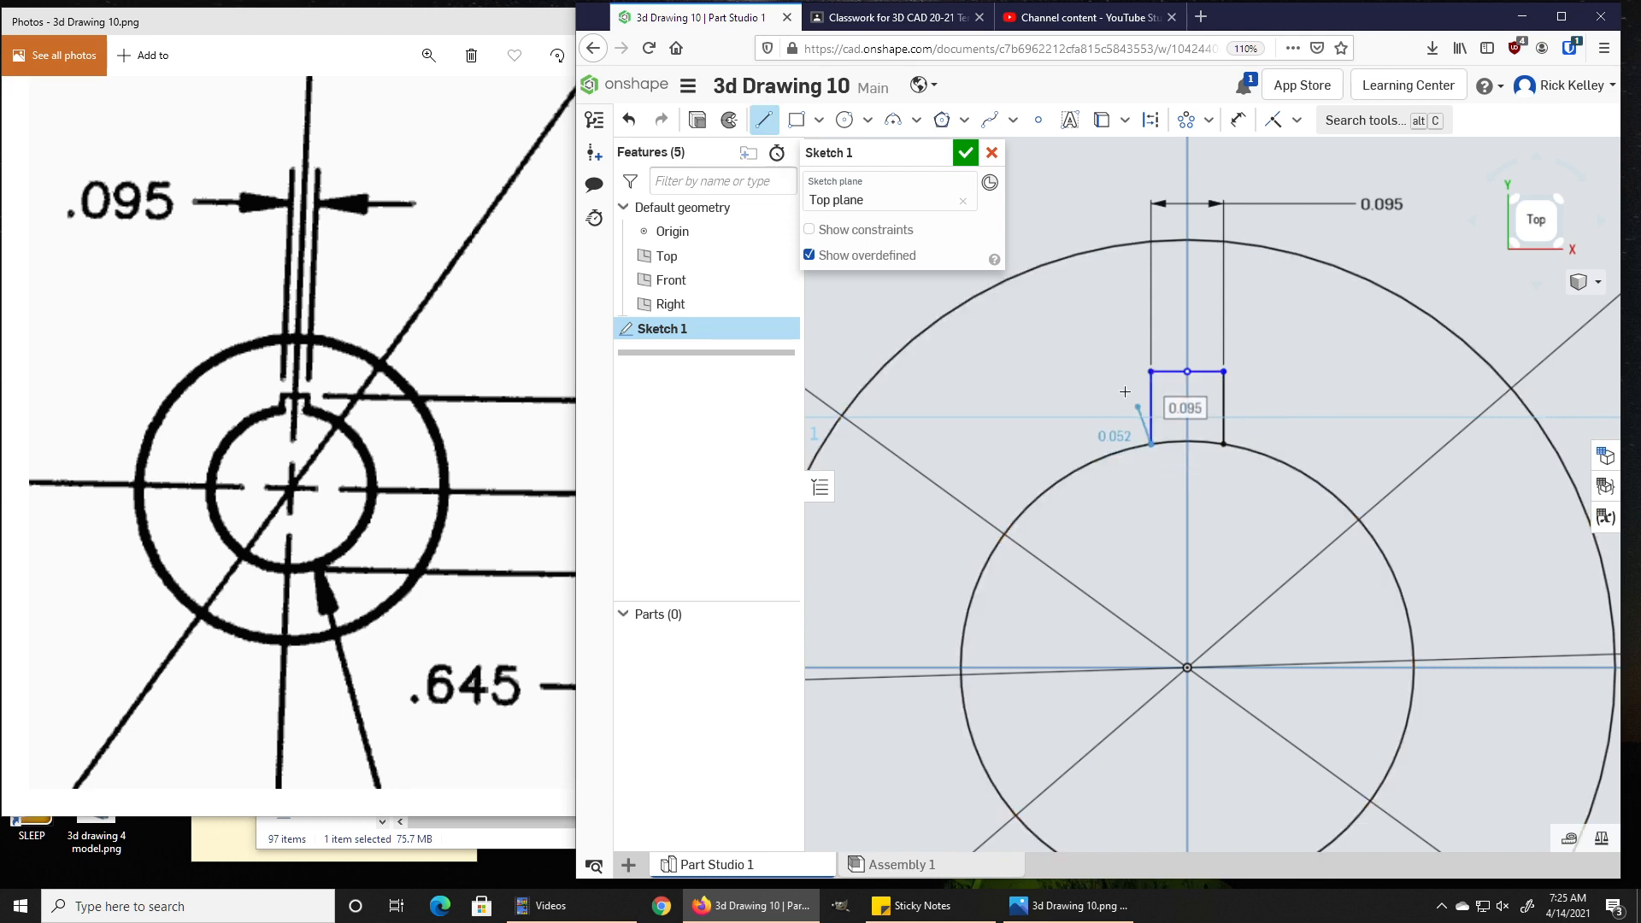
{"action": "key", "text": "Escape"}
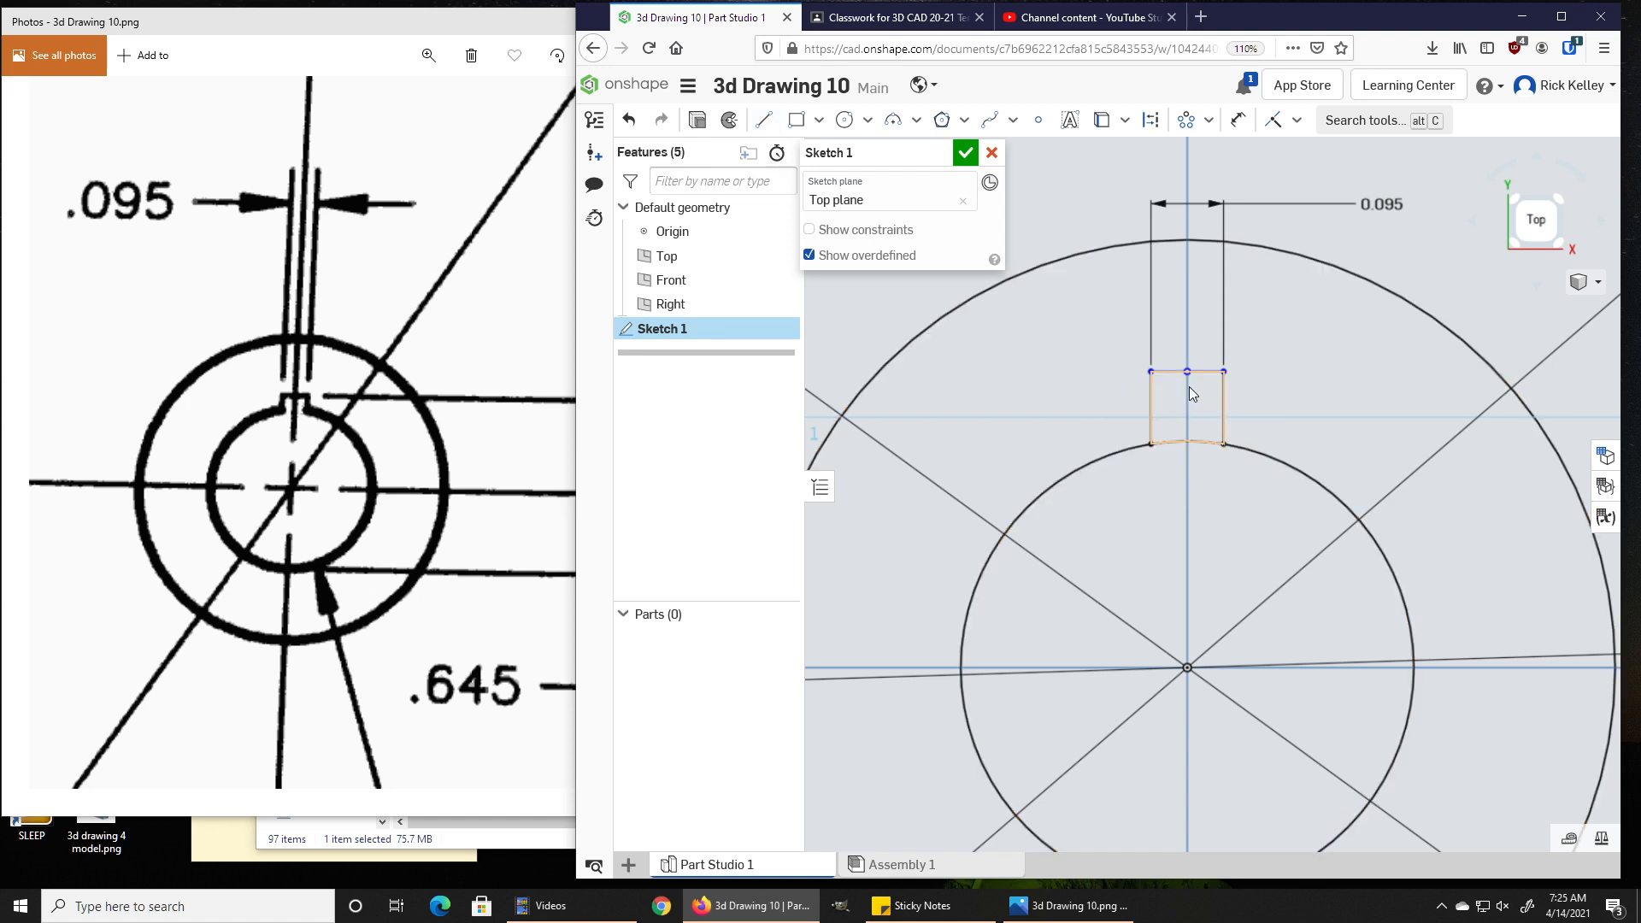
{"action": "left_click", "coordinate": [1164, 372]}
{"action": "key", "text": "Escape"}
{"action": "left_click", "coordinate": [1208, 371]}
{"action": "key", "text": "m"}
{"action": "middle_click_drag", "start_coordinate": [1195, 554], "coordinate": [1195, 450]}
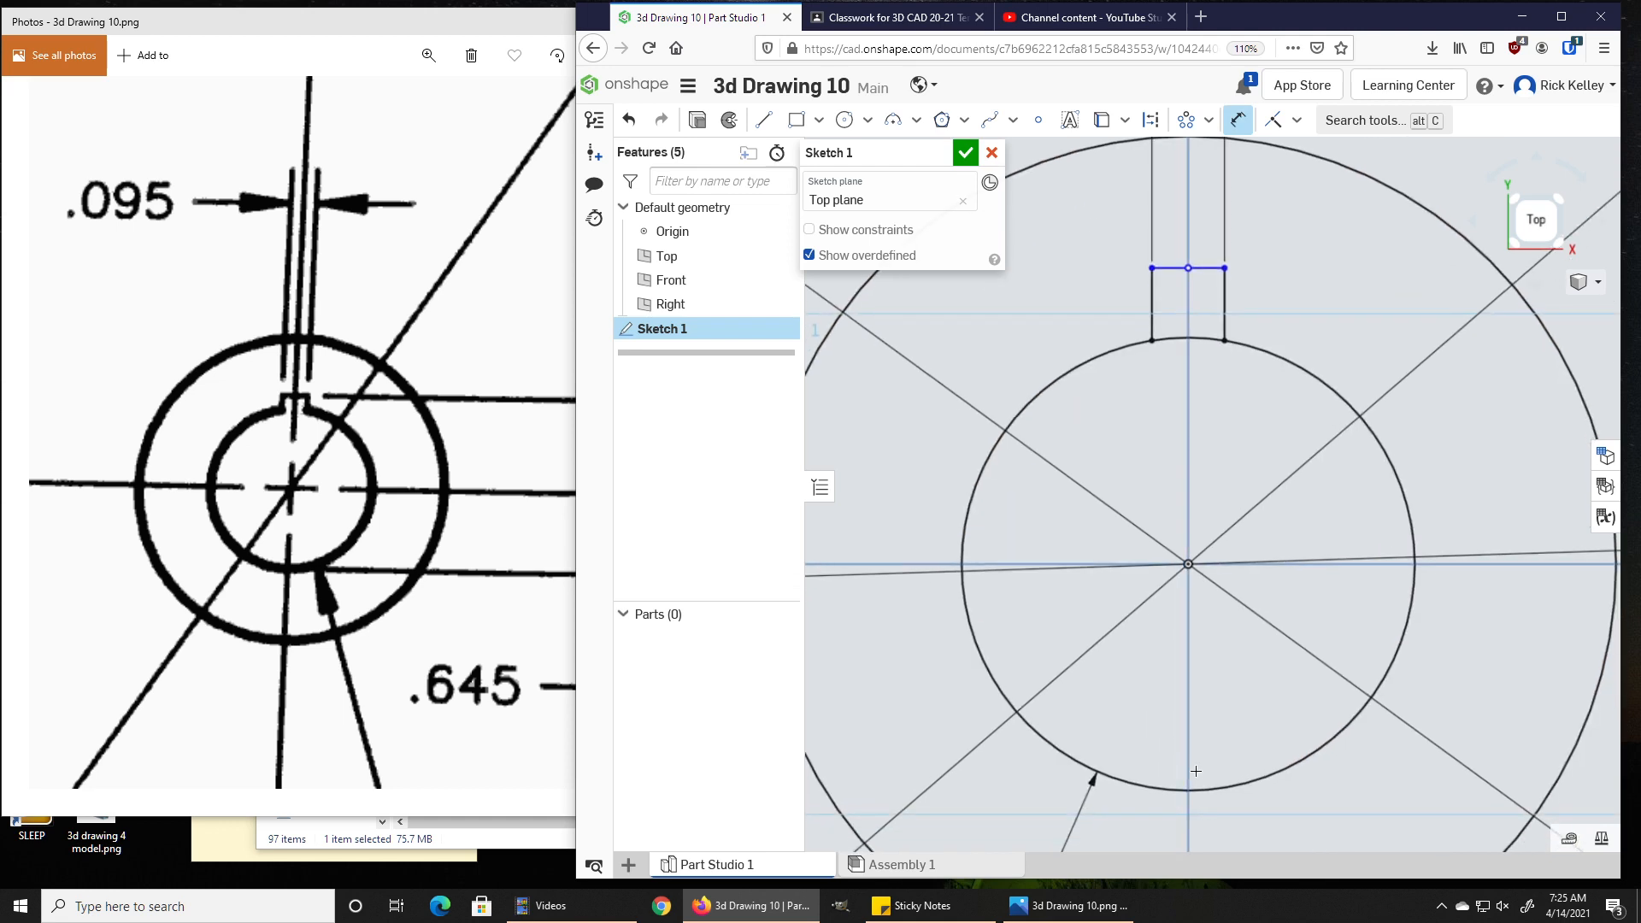
{"action": "key", "text": "Escape"}
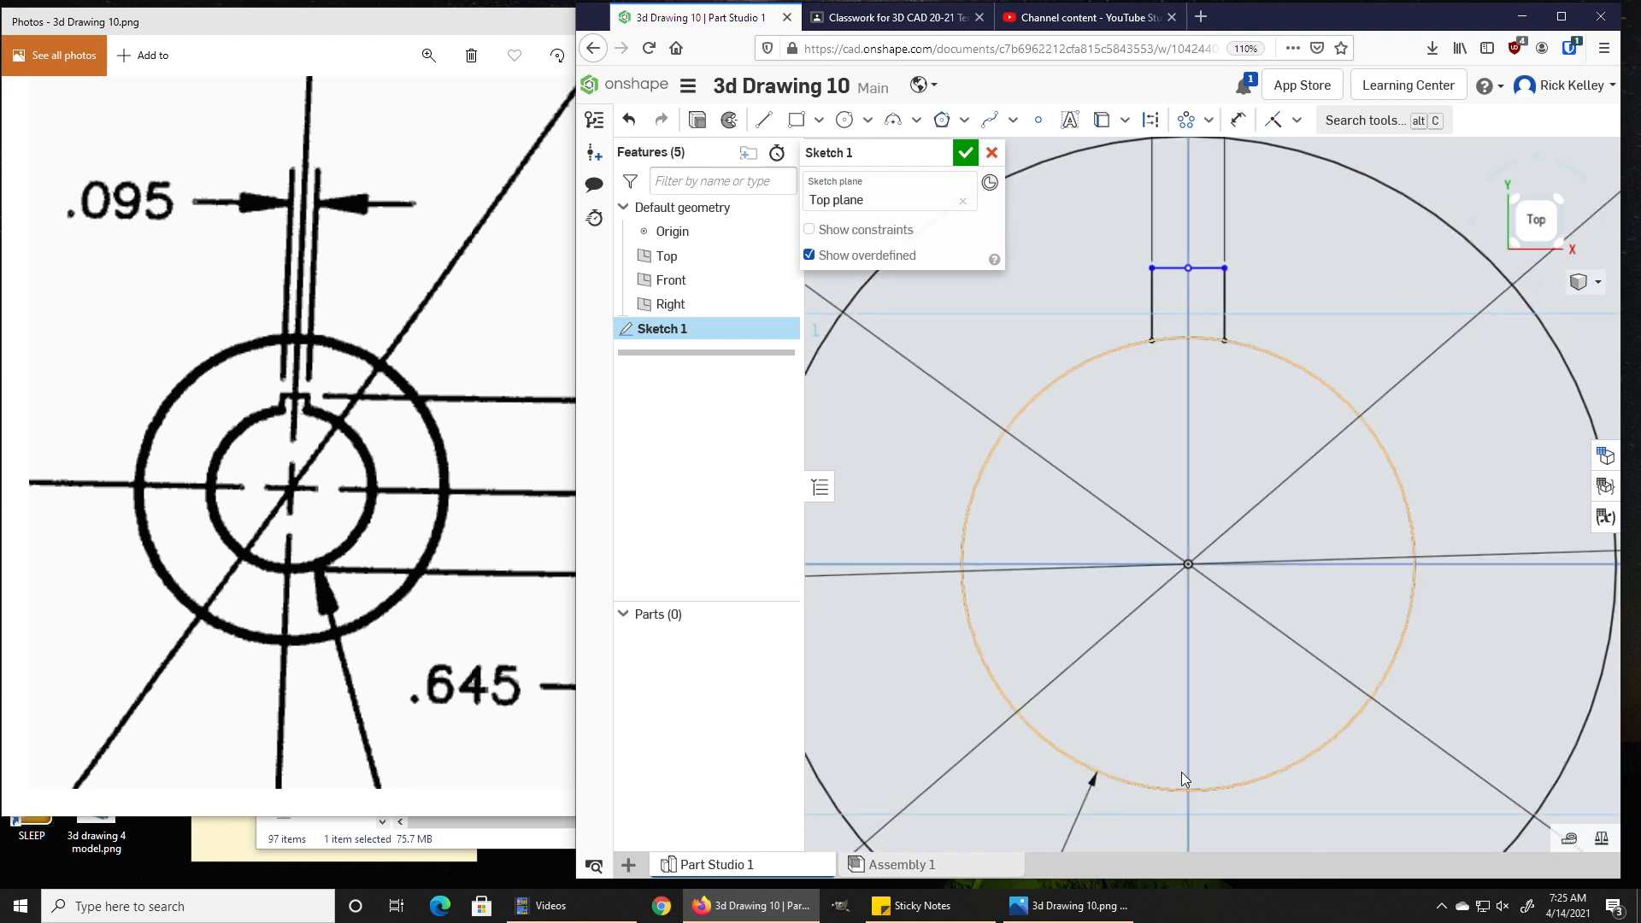
Place a sketch point on the lowest spot of the bore circle, where it crosses the vertical axis
{"action": "left_click", "coordinate": [1038, 119]}
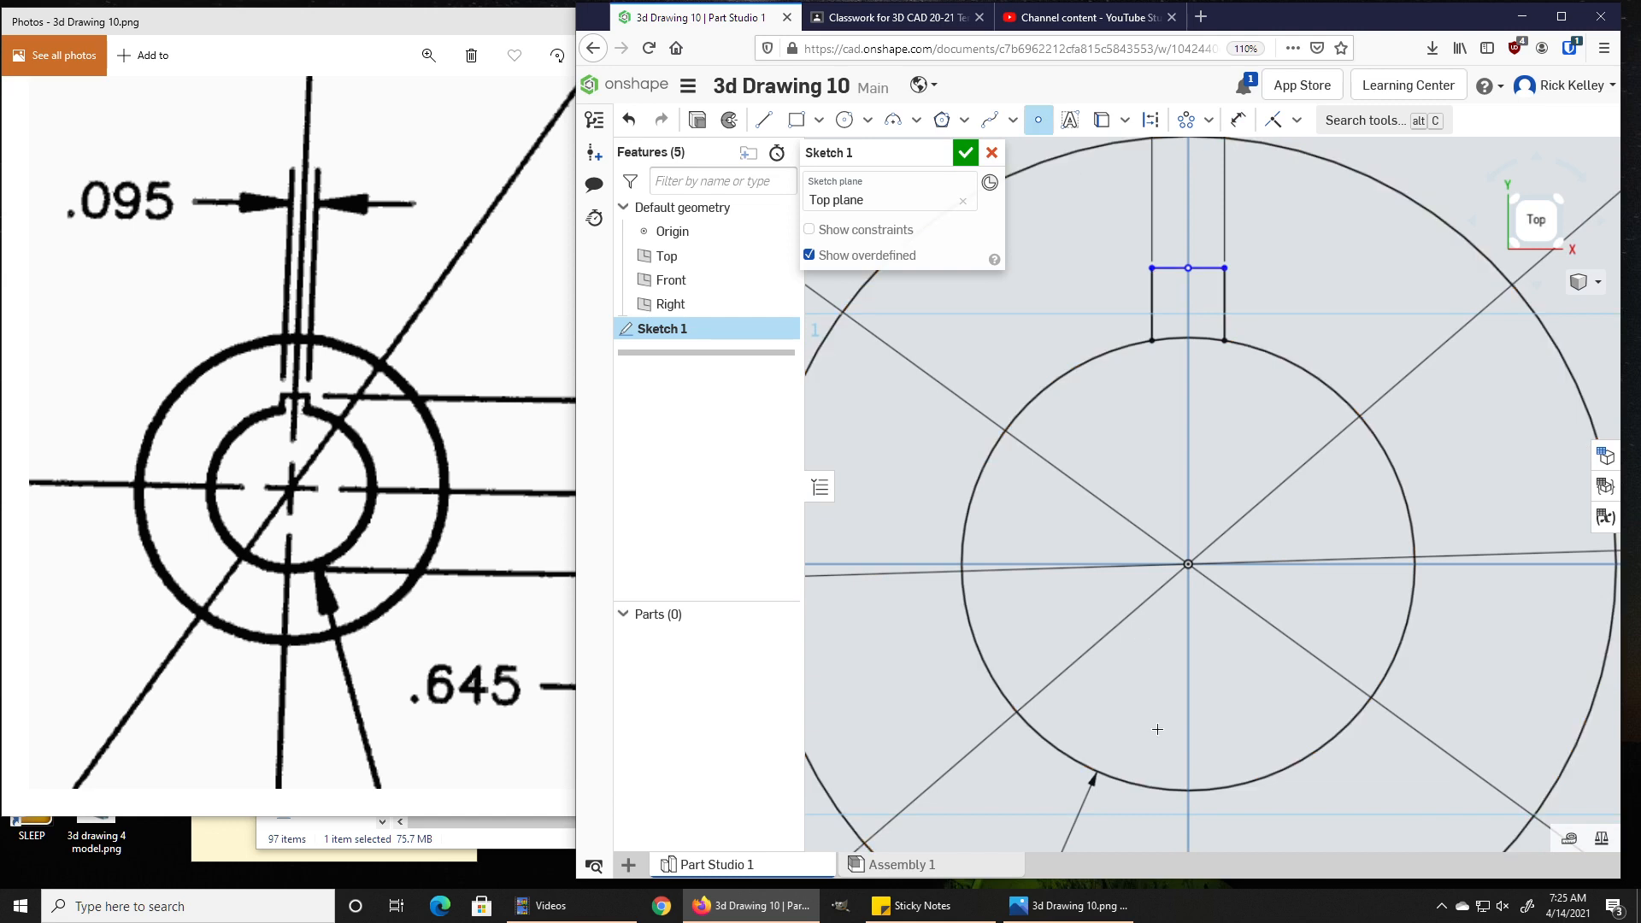
{"action": "left_click", "coordinate": [1187, 790]}
{"action": "key", "text": "Escape"}
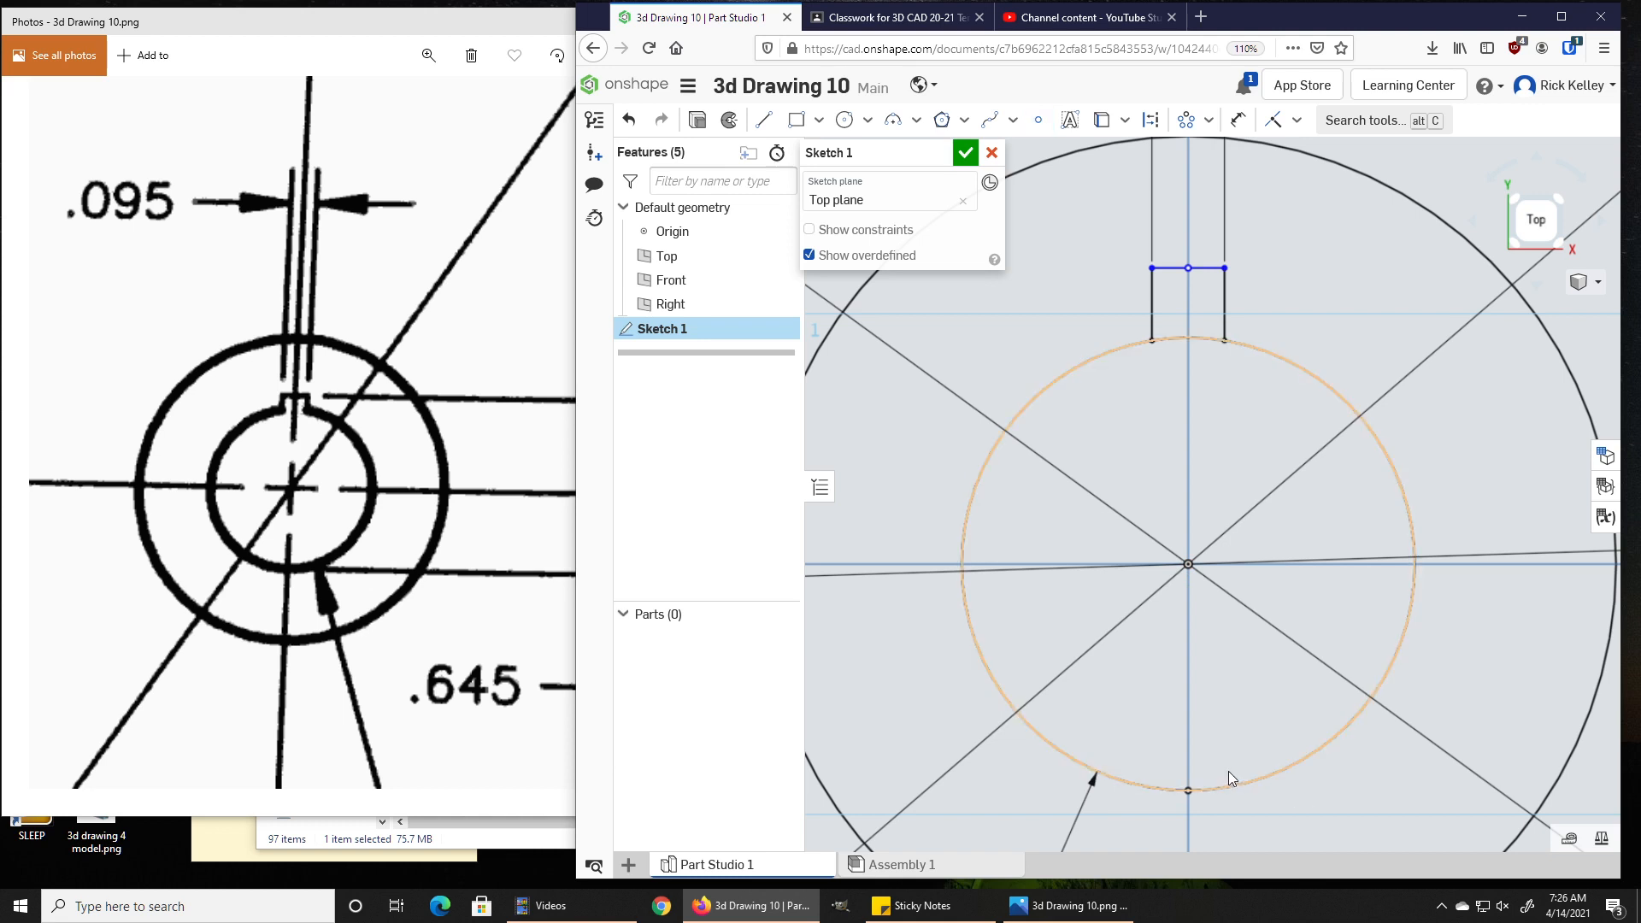
Dimension the vertical distance from the bore's bottom point to the keyway's top midpoint and set it to 0.645 in
{"action": "key", "text": "m"}
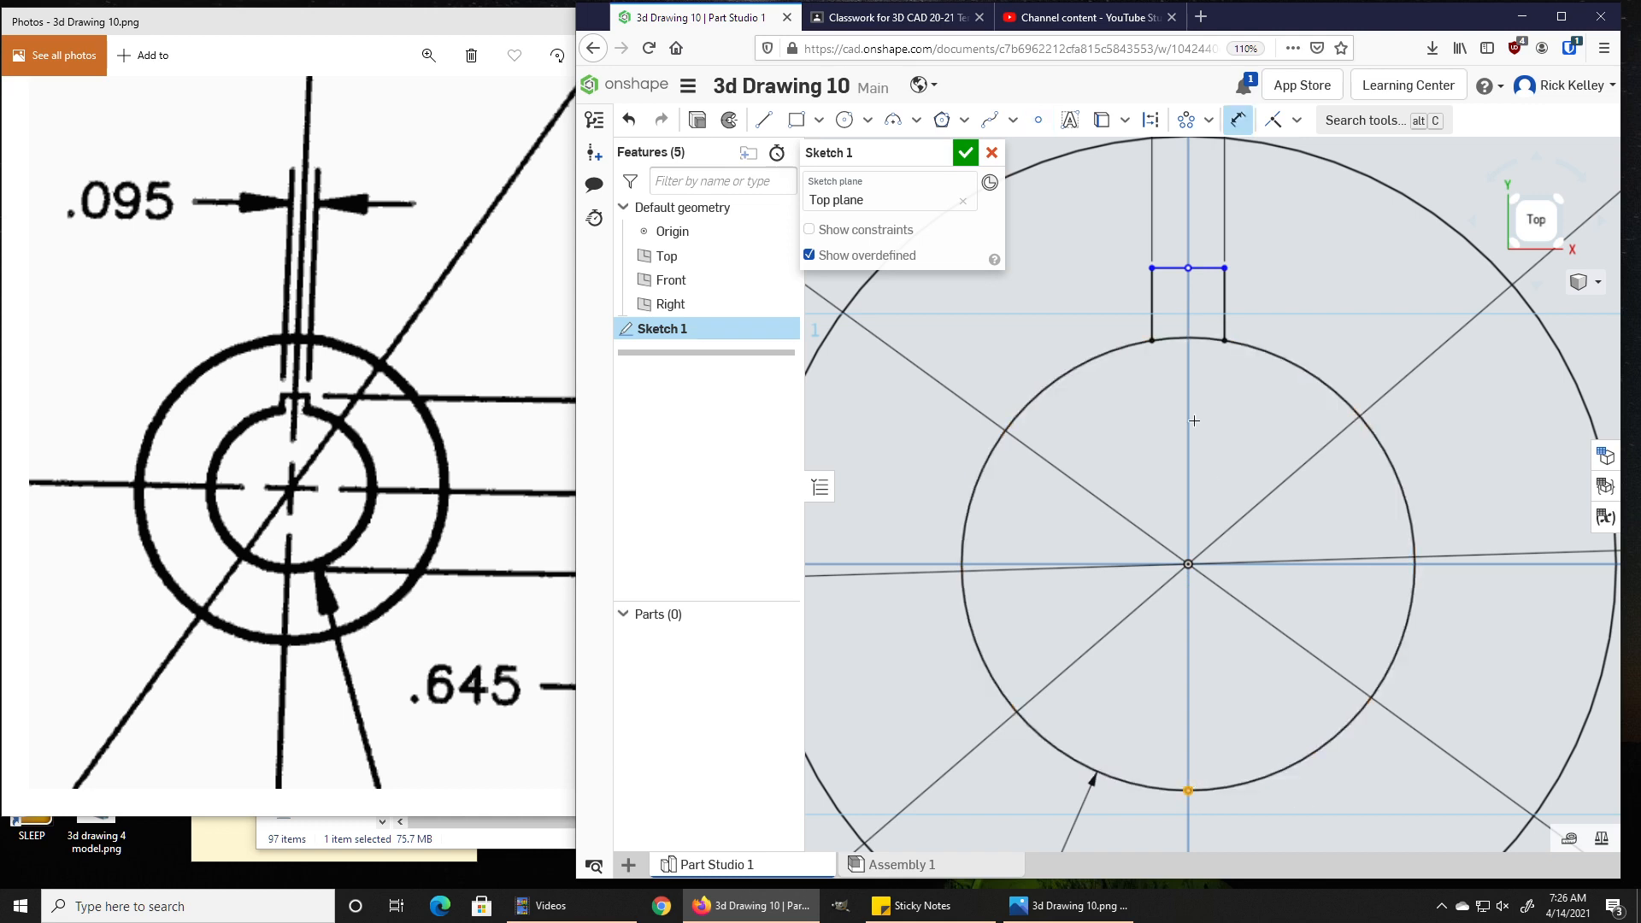
{"action": "left_click", "coordinate": [1188, 269]}
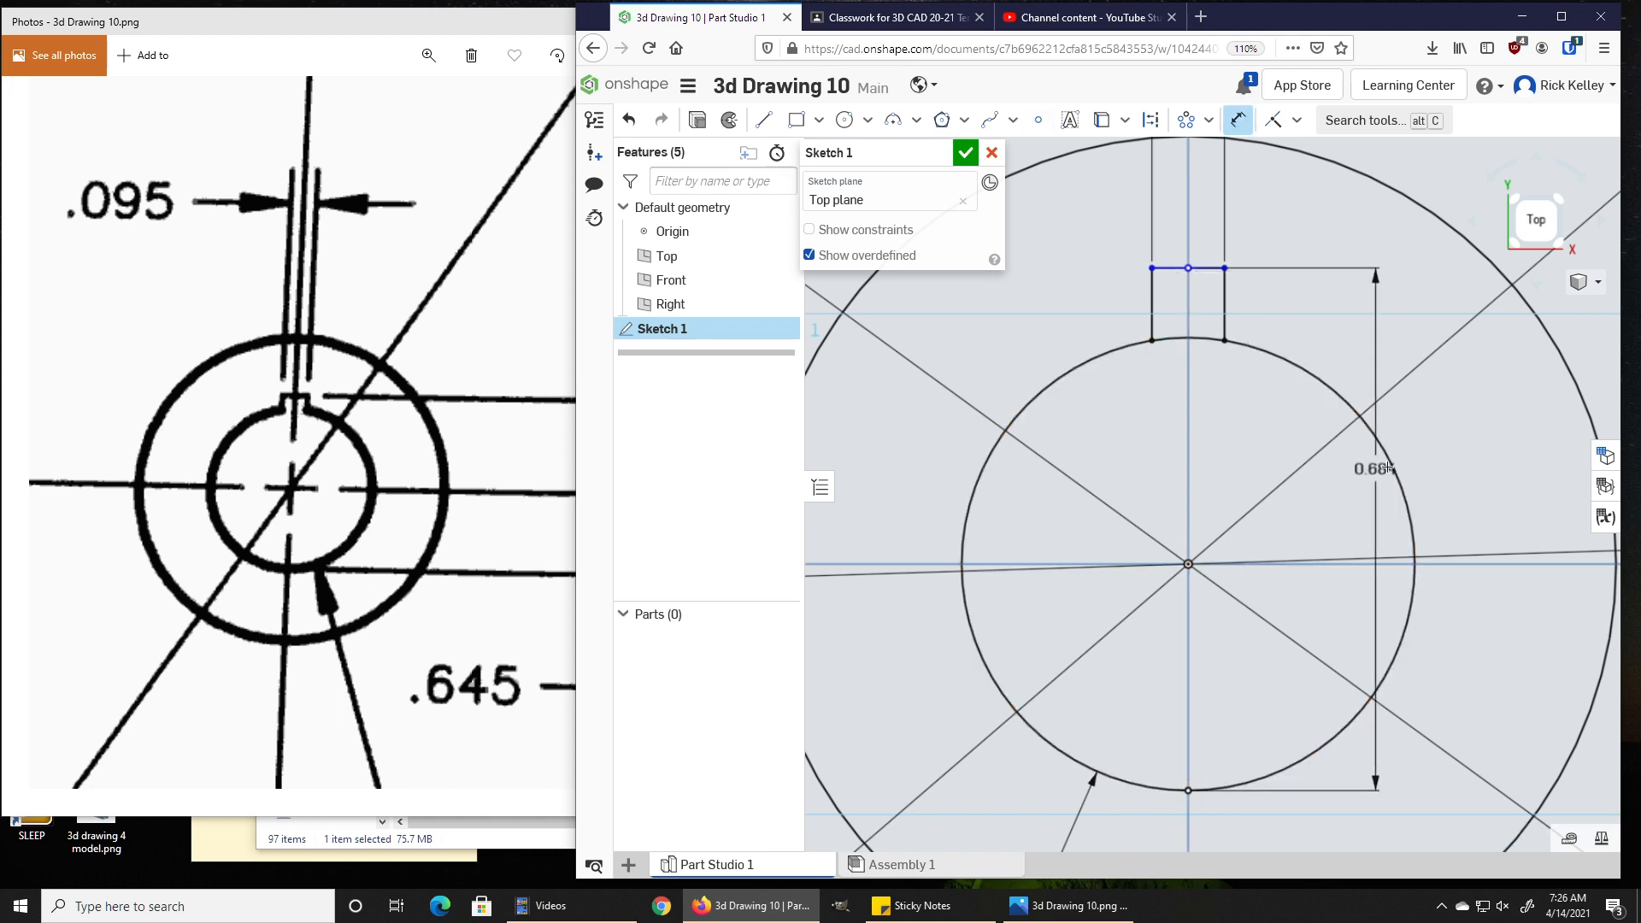
{"action": "left_click", "coordinate": [1445, 457]}
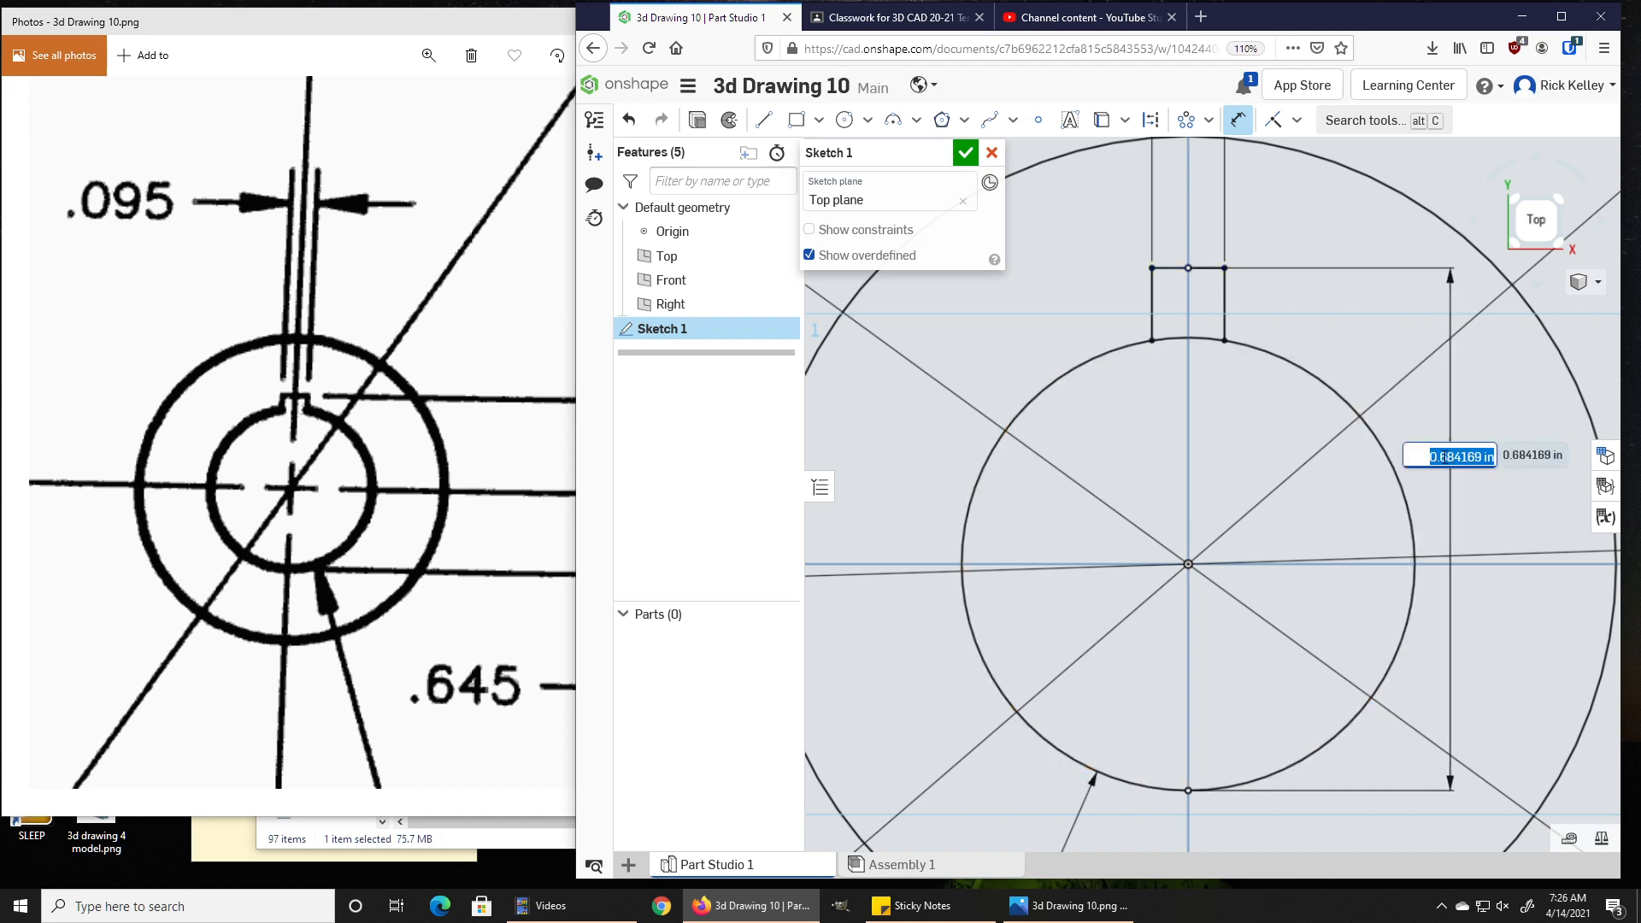
{"action": "key", "text": "BackSpace"}
{"action": "type", "text": ".645"}
{"action": "key", "text": "Return"}
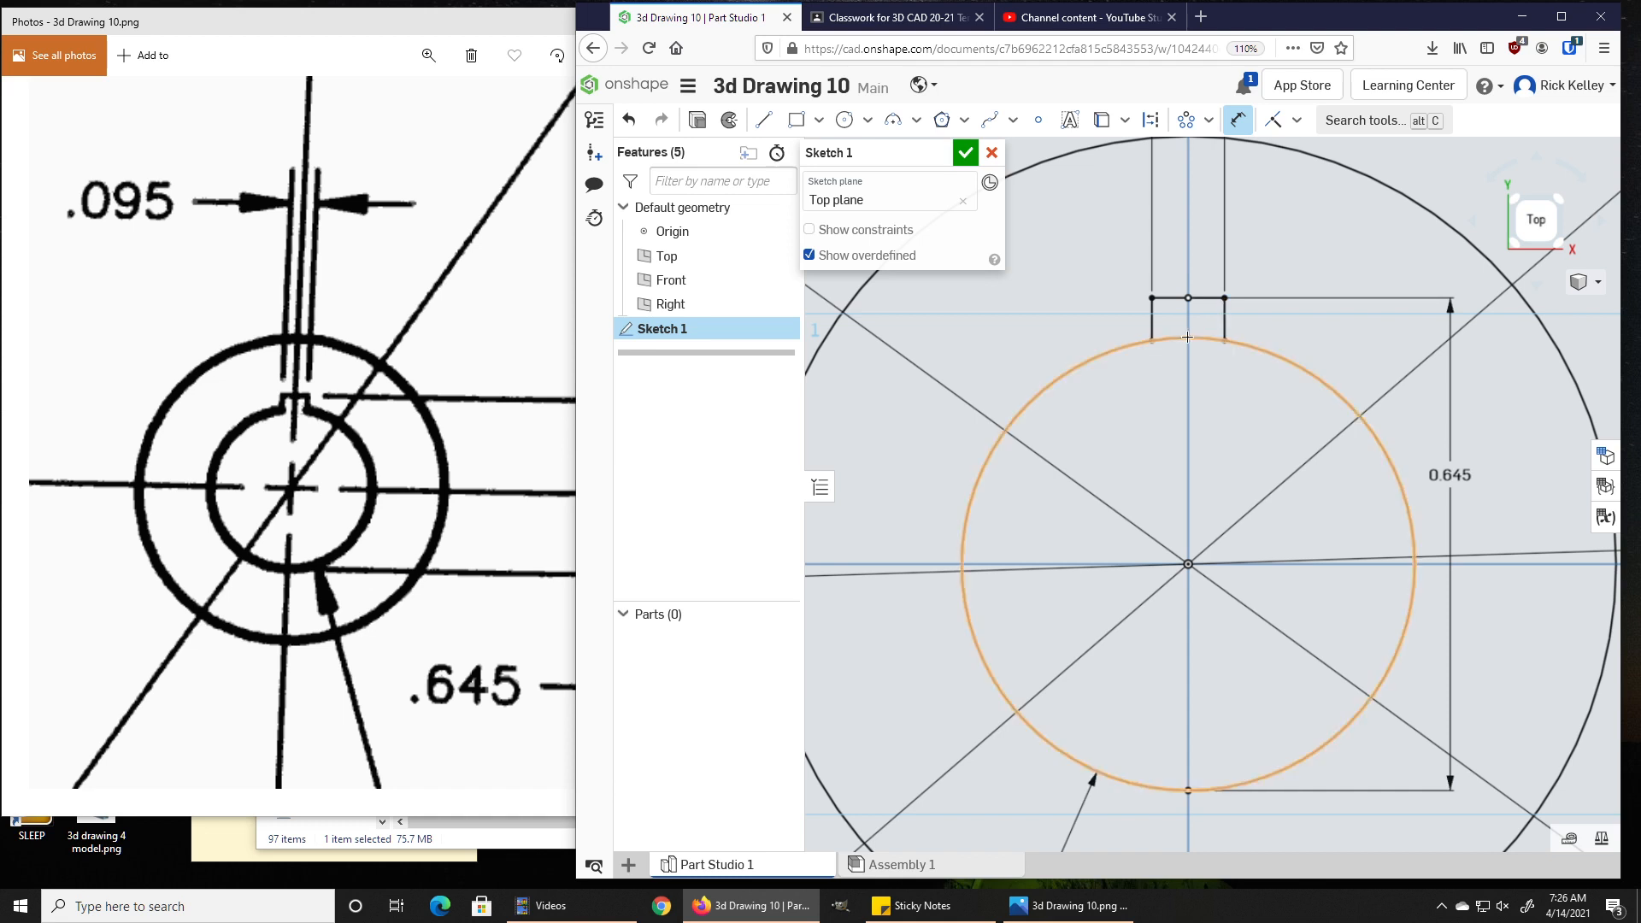
{"action": "key", "text": "Escape"}
Trim the bore arc between the two keyway sides and finish Sketch 1
{"action": "key", "text": "m"}
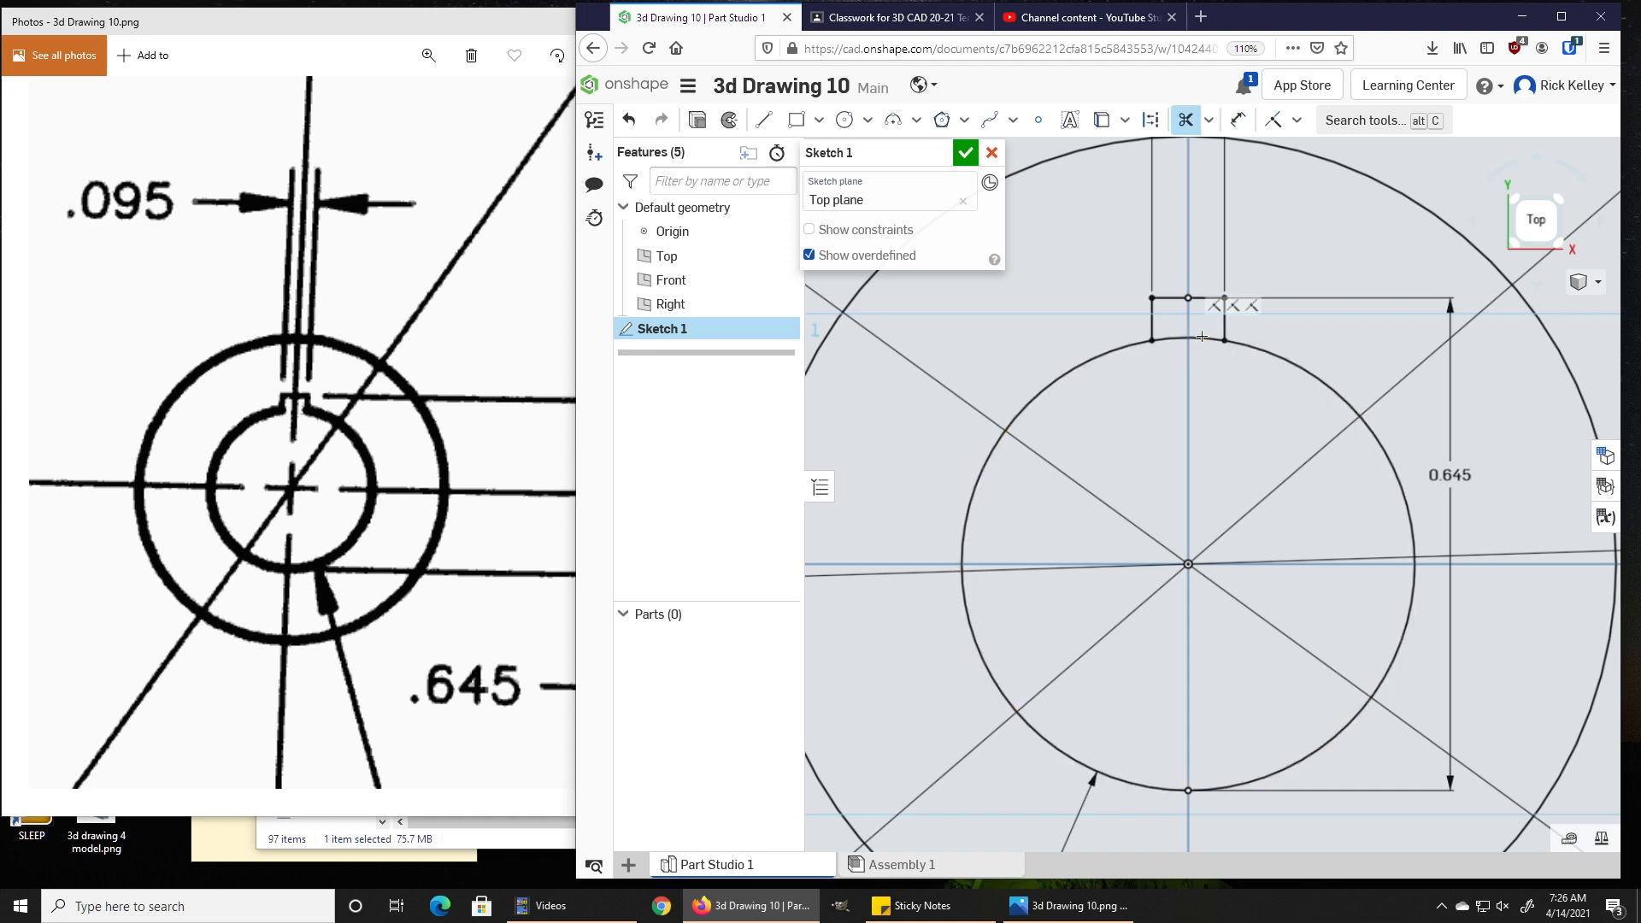
{"action": "left_click", "coordinate": [1205, 335]}
{"action": "key", "text": "Escape"}
{"action": "scroll", "coordinate": [1157, 378], "scroll_direction": "down", "scroll_amount": 3}
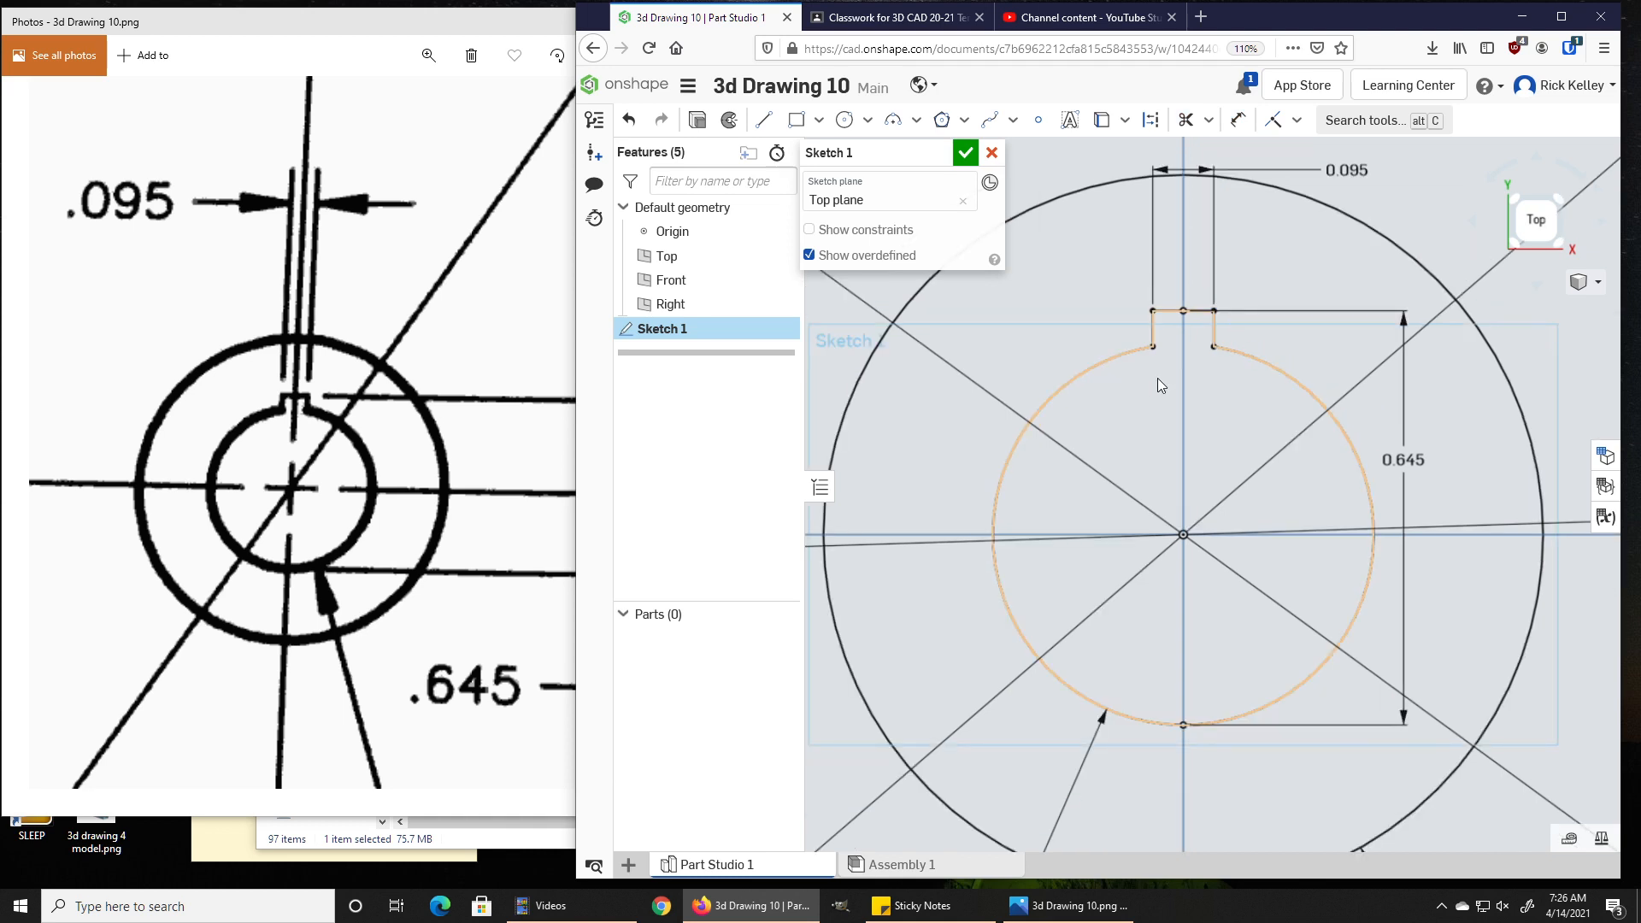
{"action": "scroll", "coordinate": [1157, 378], "scroll_direction": "down", "scroll_amount": 2}
{"action": "scroll", "coordinate": [1159, 398], "scroll_direction": "down", "scroll_amount": 5}
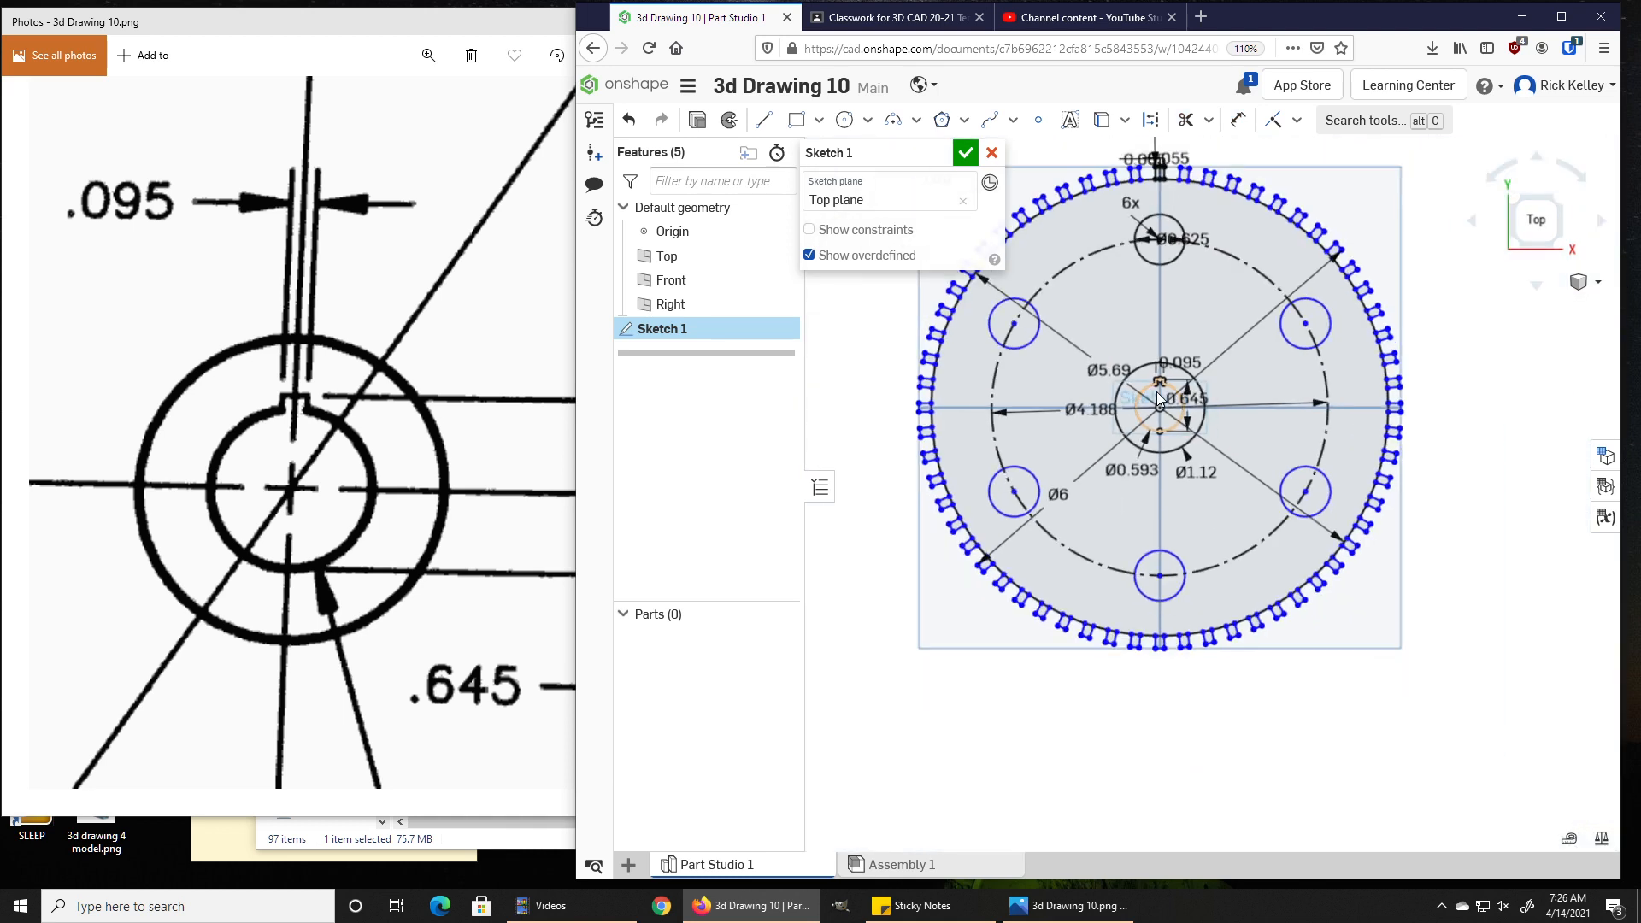
{"action": "left_click", "coordinate": [964, 152]}
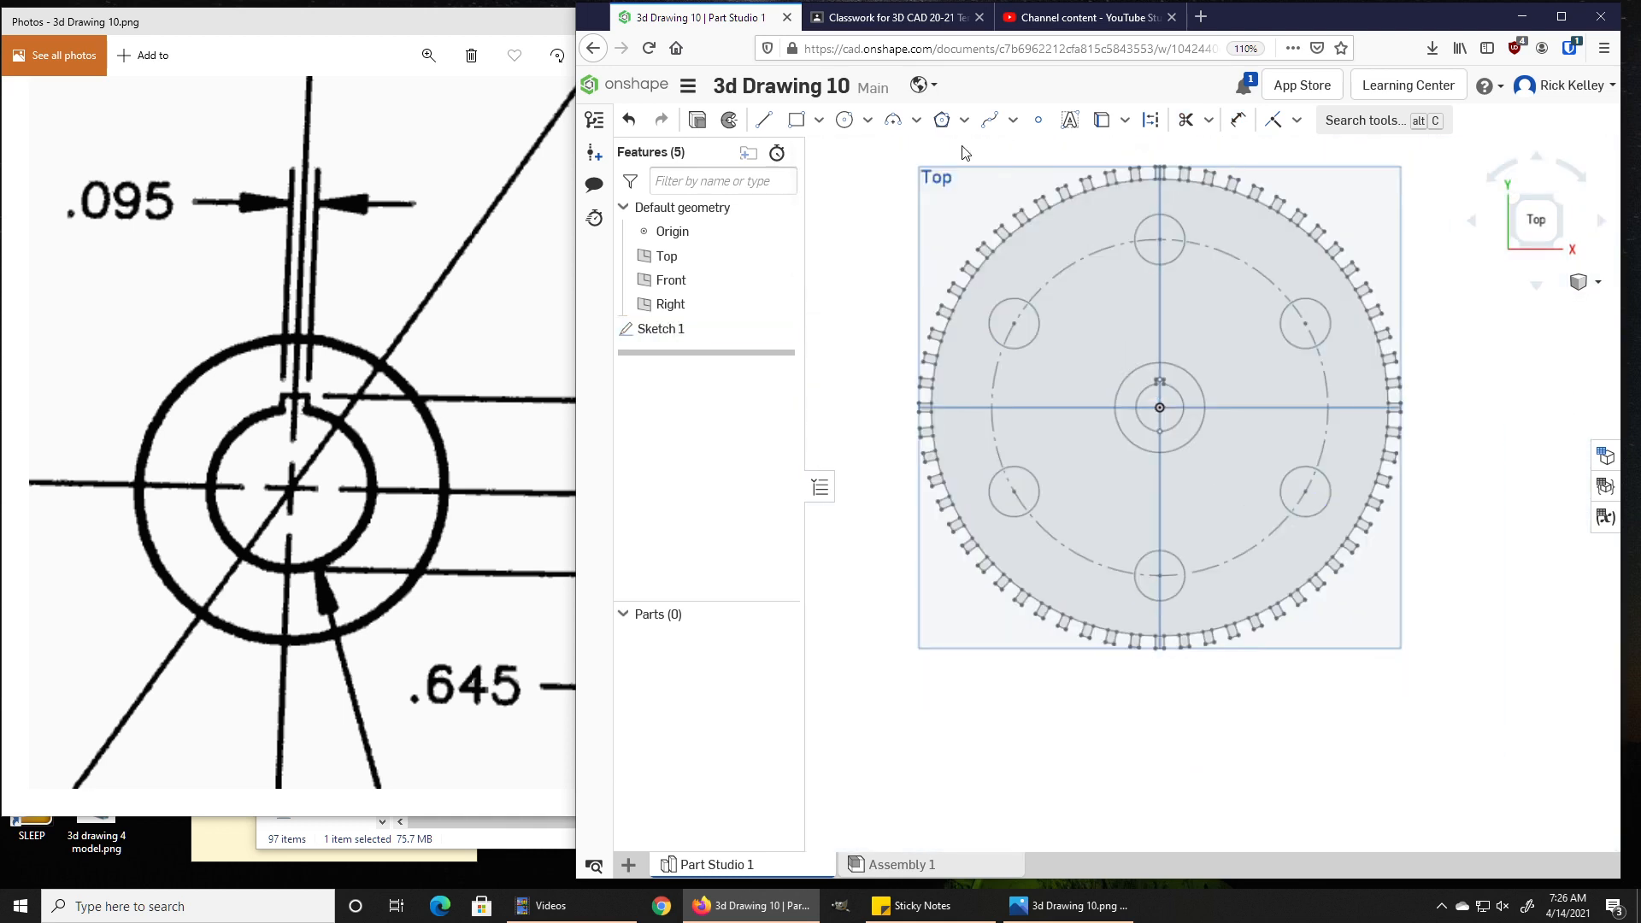
In an isometric view, select the gear disc region outside the hub together with all tooth regions around the rim
{"action": "left_click", "coordinate": [1560, 249]}
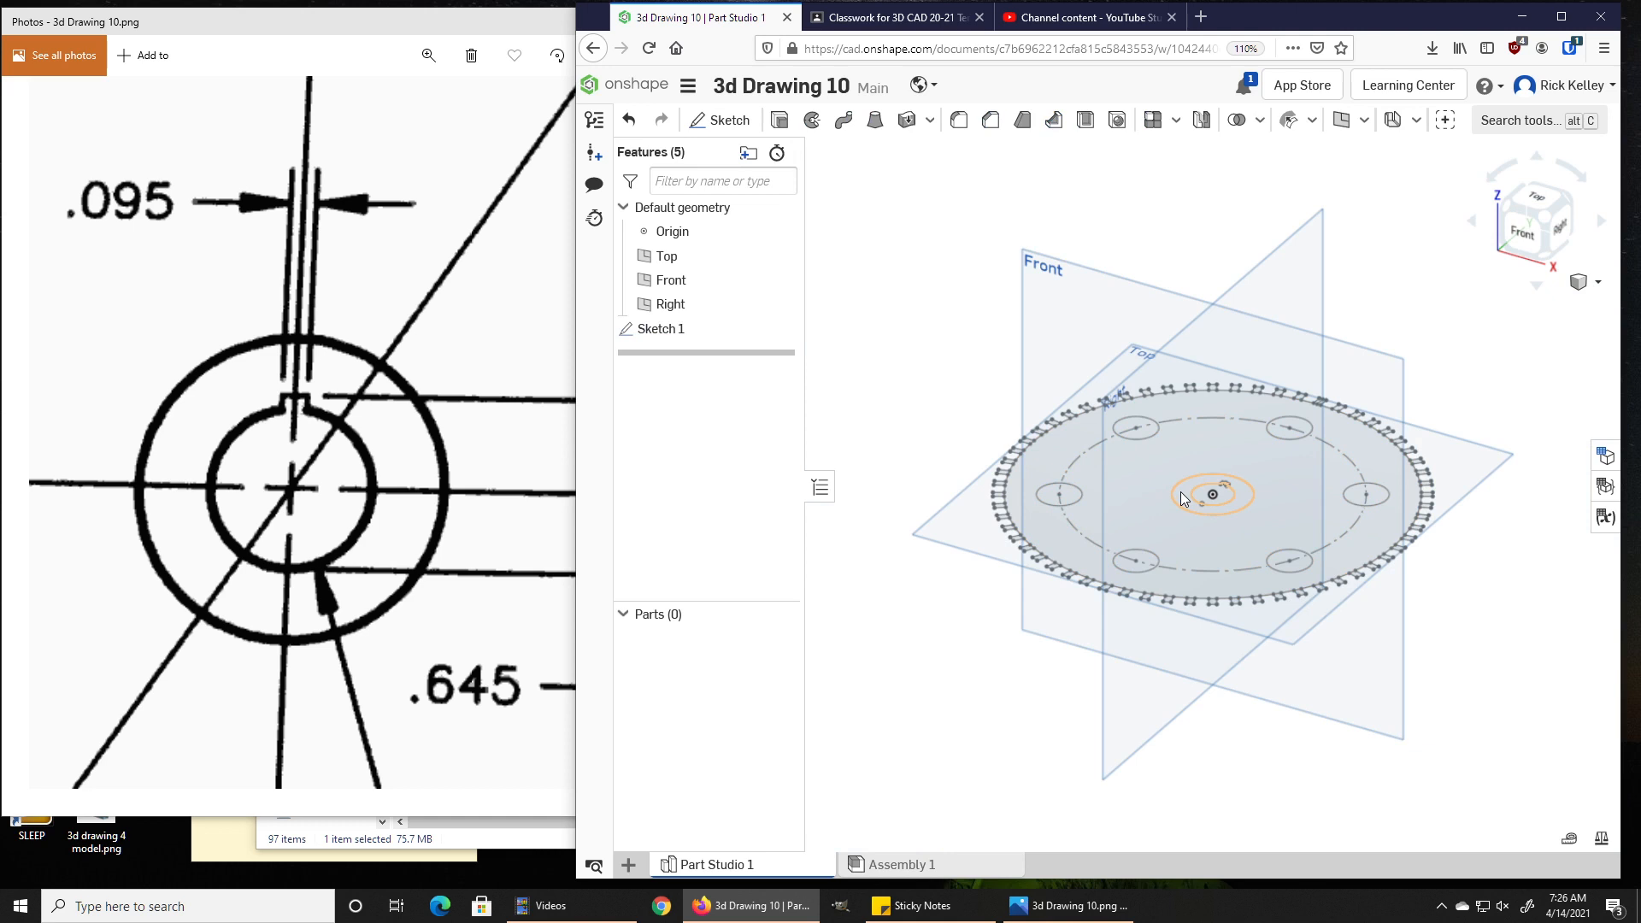
{"action": "left_click", "coordinate": [1036, 515]}
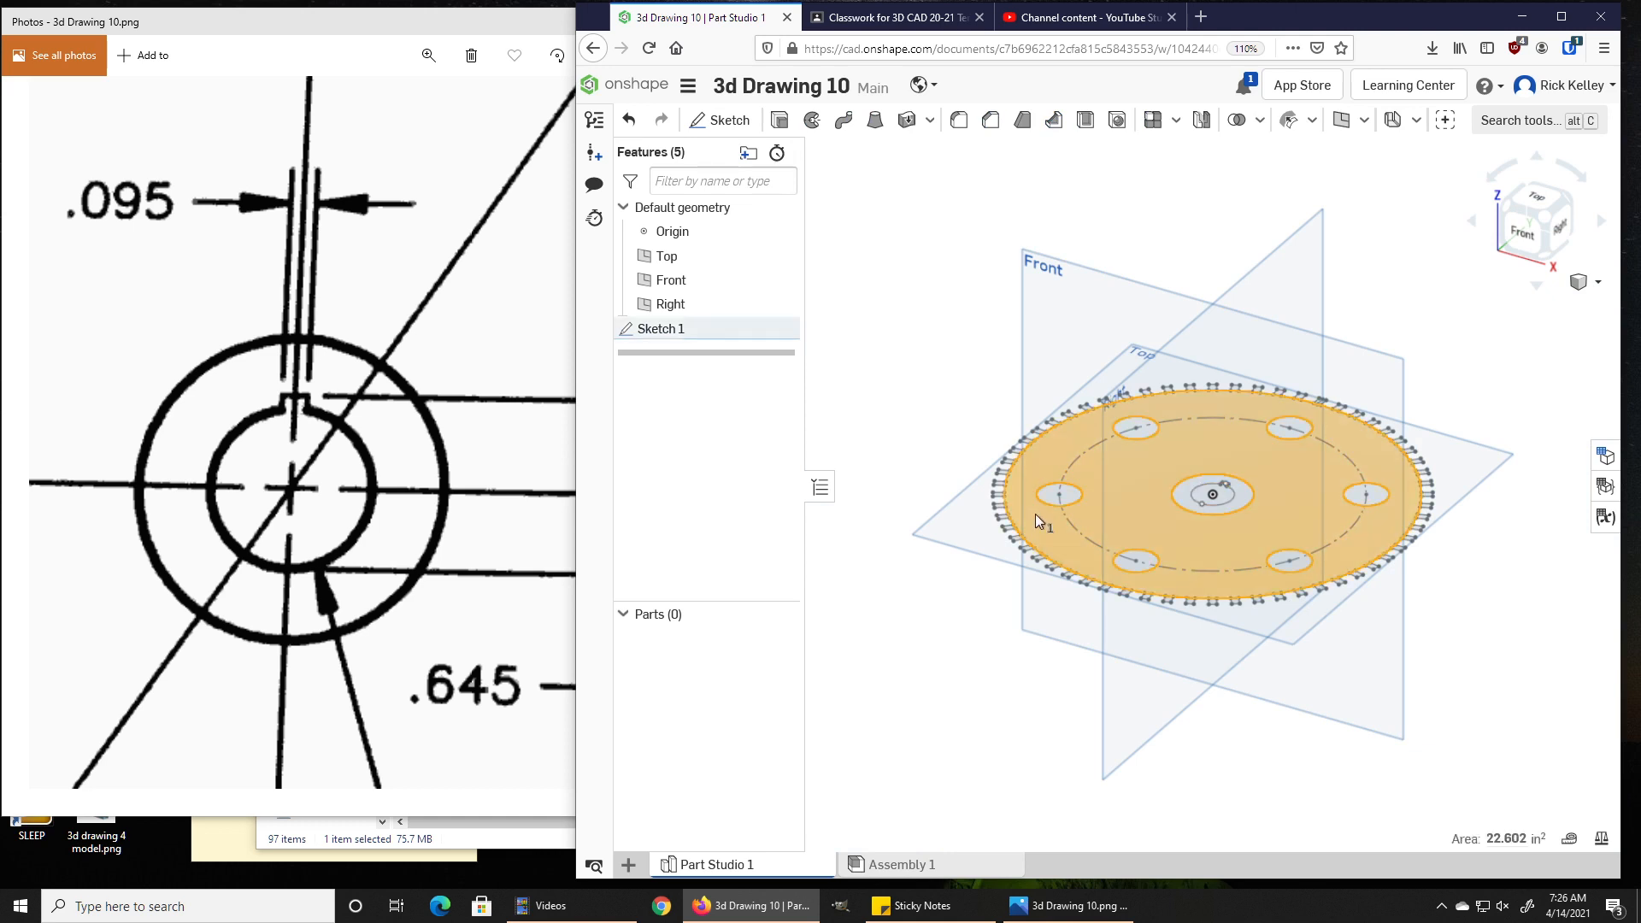
{"action": "left_click_drag", "start_coordinate": [918, 392], "coordinate": [1025, 605]}
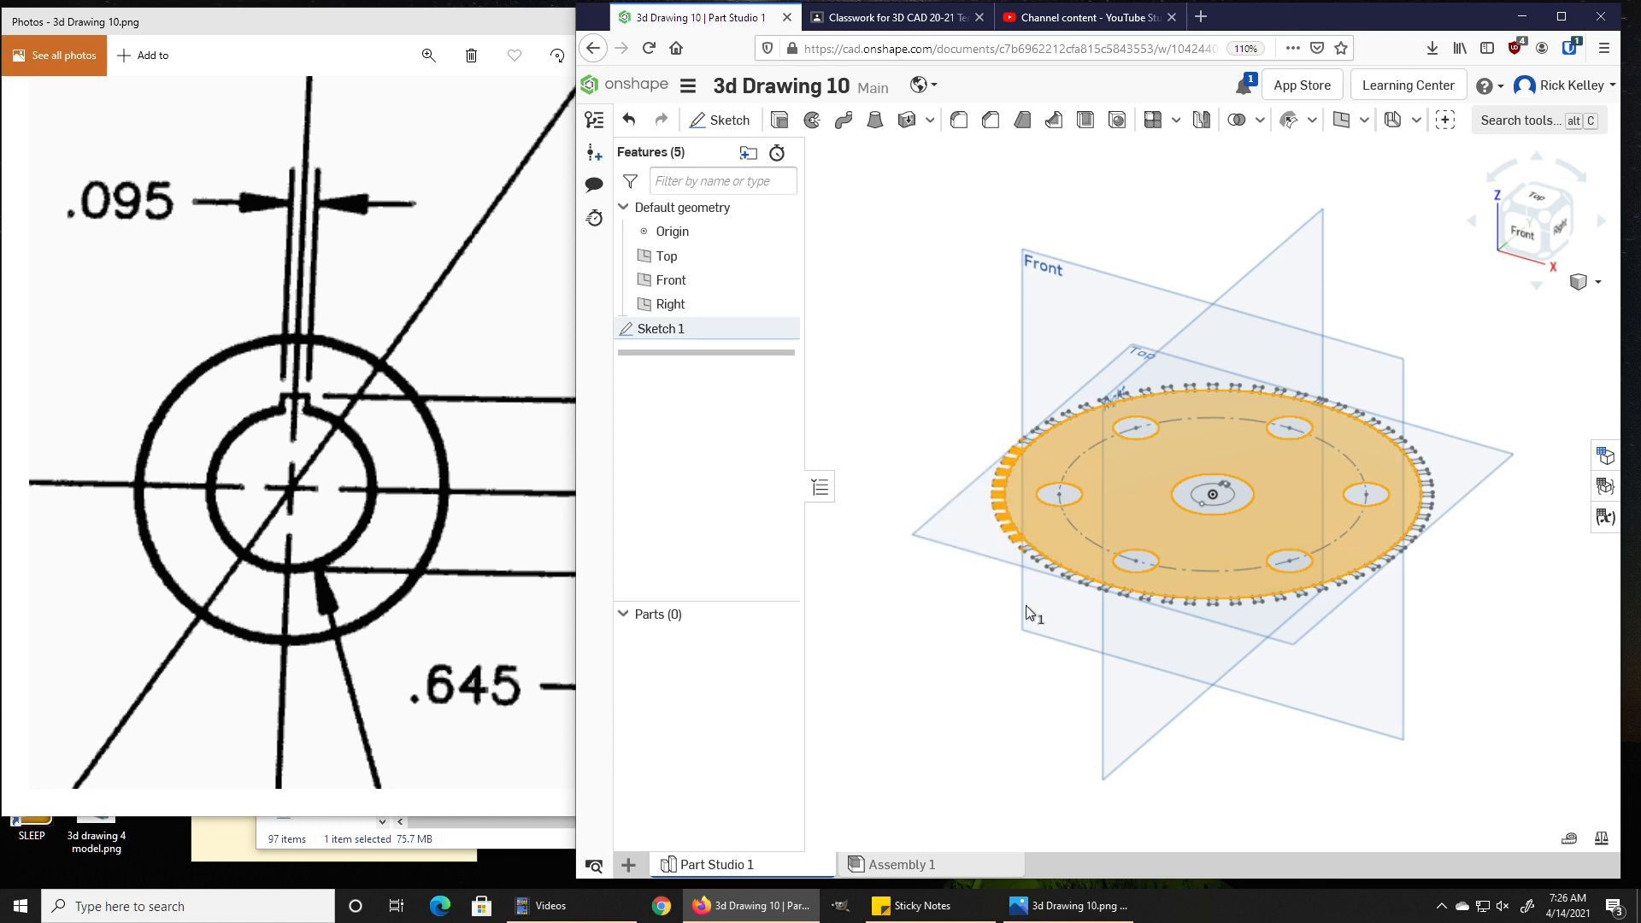
{"action": "left_click_drag", "start_coordinate": [979, 346], "coordinate": [1106, 461]}
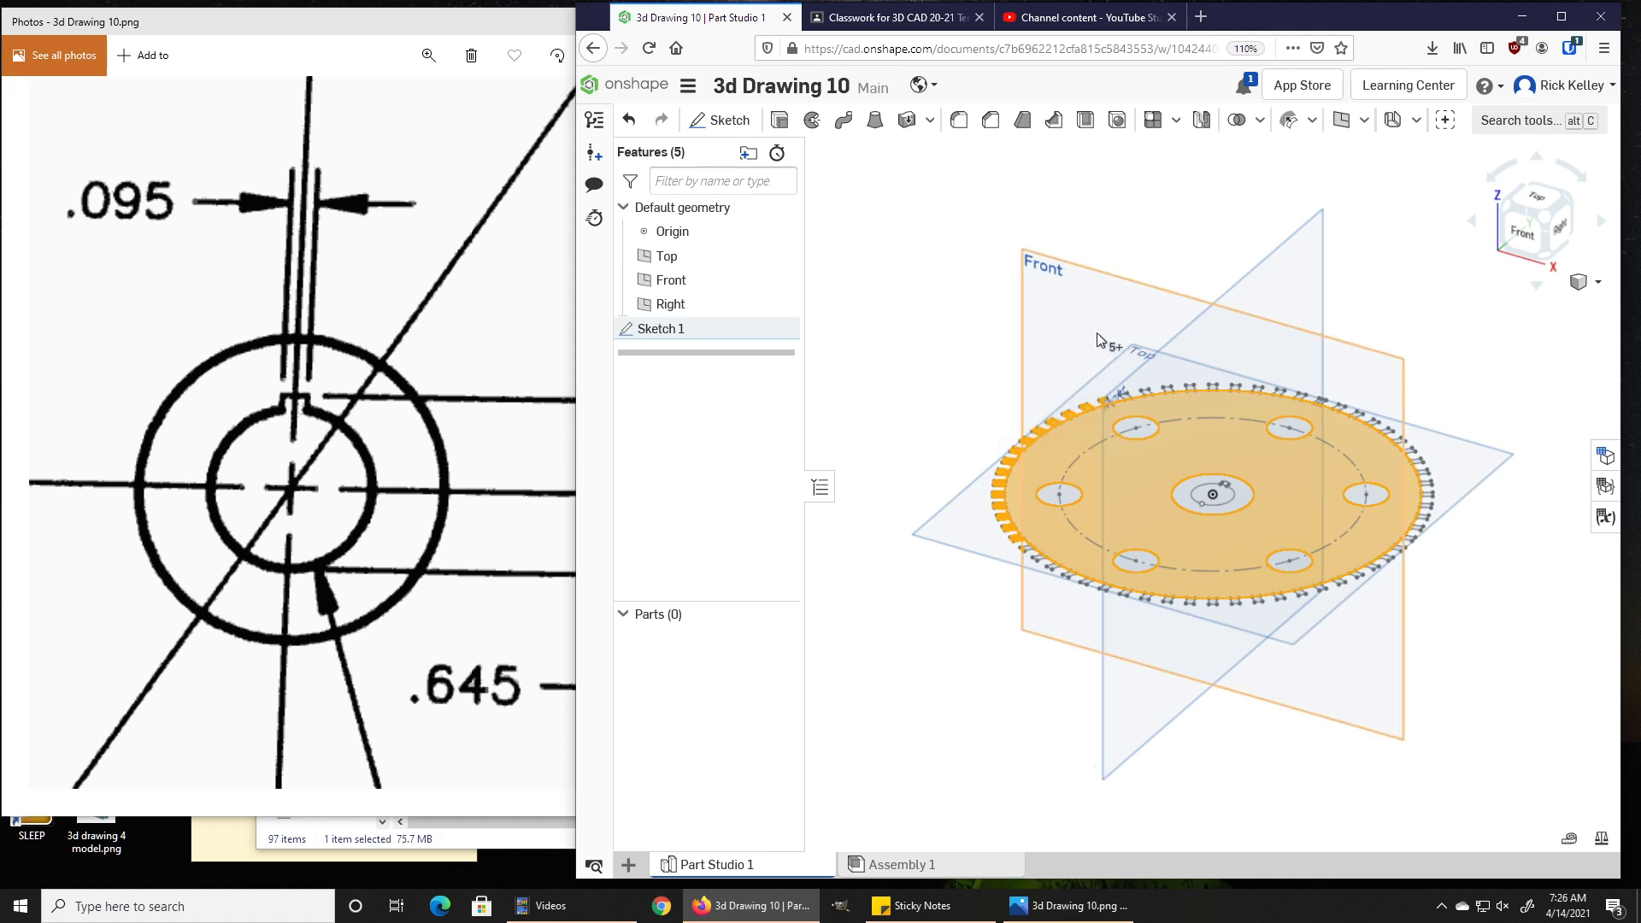
{"action": "left_click_drag", "start_coordinate": [1063, 325], "coordinate": [1227, 408]}
{"action": "left_click_drag", "start_coordinate": [1196, 256], "coordinate": [1367, 412]}
{"action": "left_click_drag", "start_coordinate": [1324, 303], "coordinate": [1477, 490]}
{"action": "left_click_drag", "start_coordinate": [1376, 656], "coordinate": [1495, 438]}
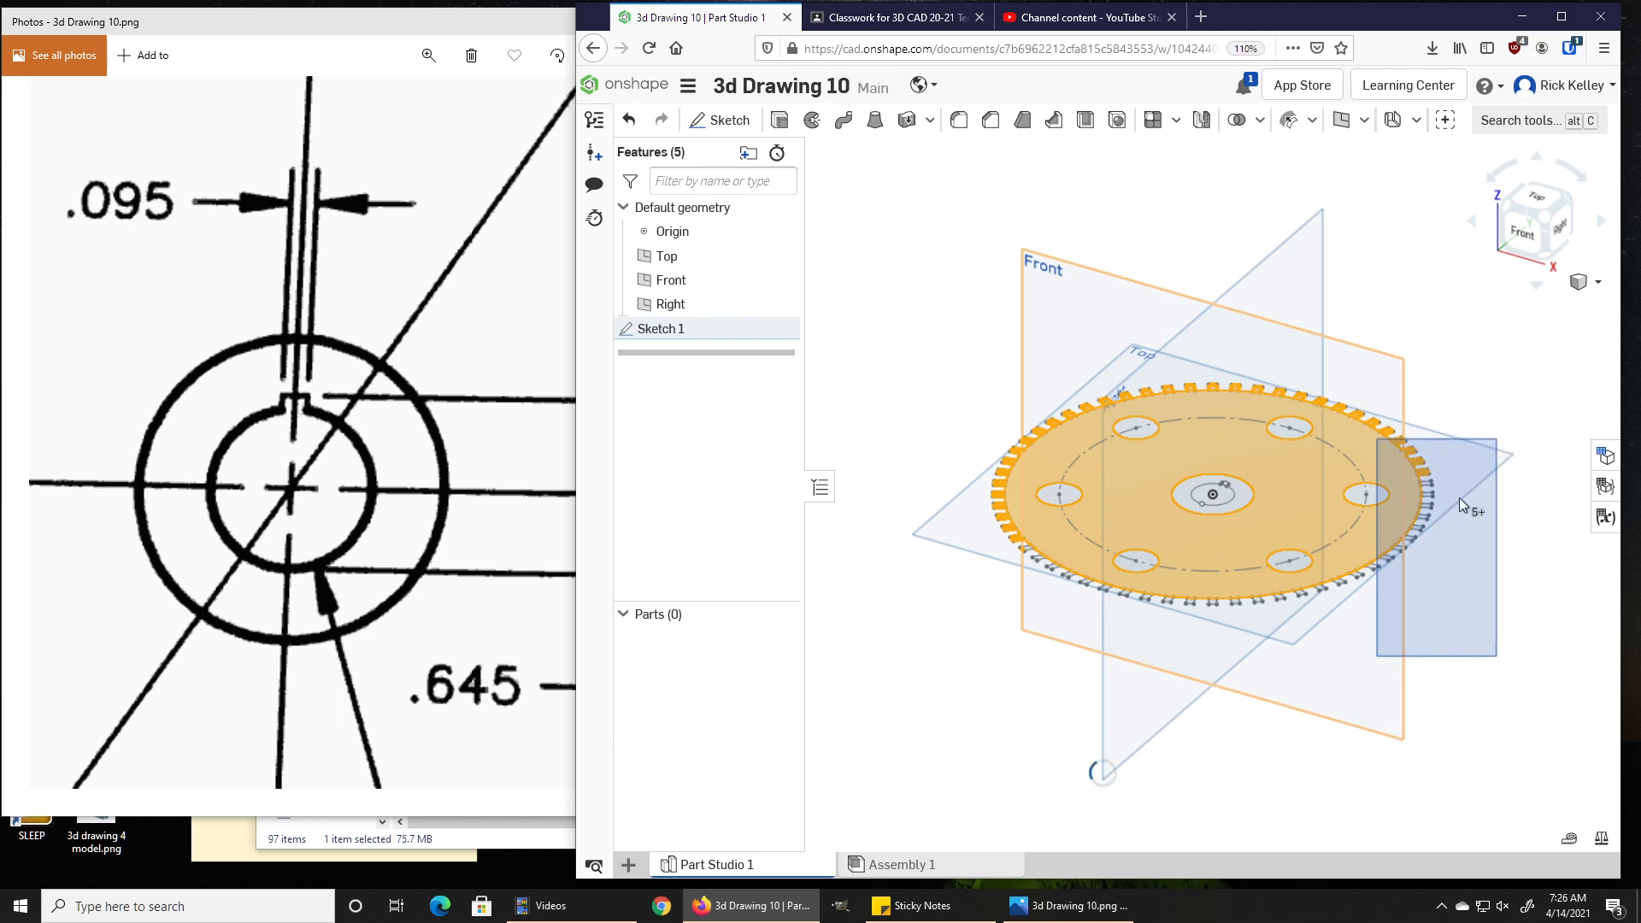
{"action": "left_click_drag", "start_coordinate": [1259, 730], "coordinate": [1414, 546]}
{"action": "left_click_drag", "start_coordinate": [1134, 702], "coordinate": [1295, 571]}
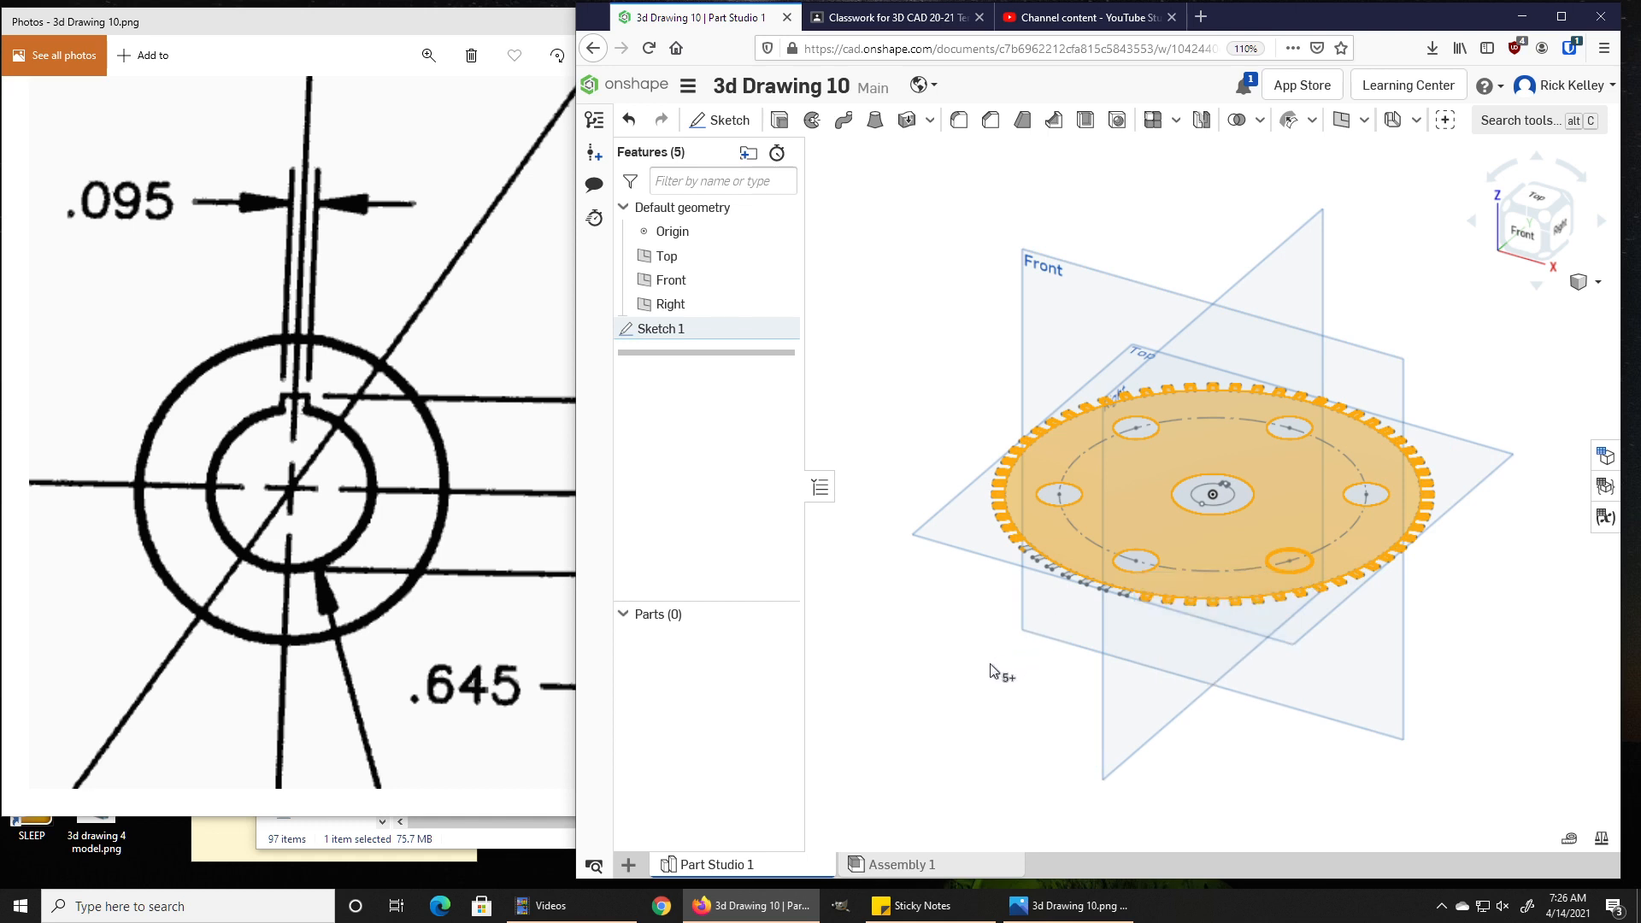
{"action": "left_click_drag", "start_coordinate": [985, 665], "coordinate": [1187, 568]}
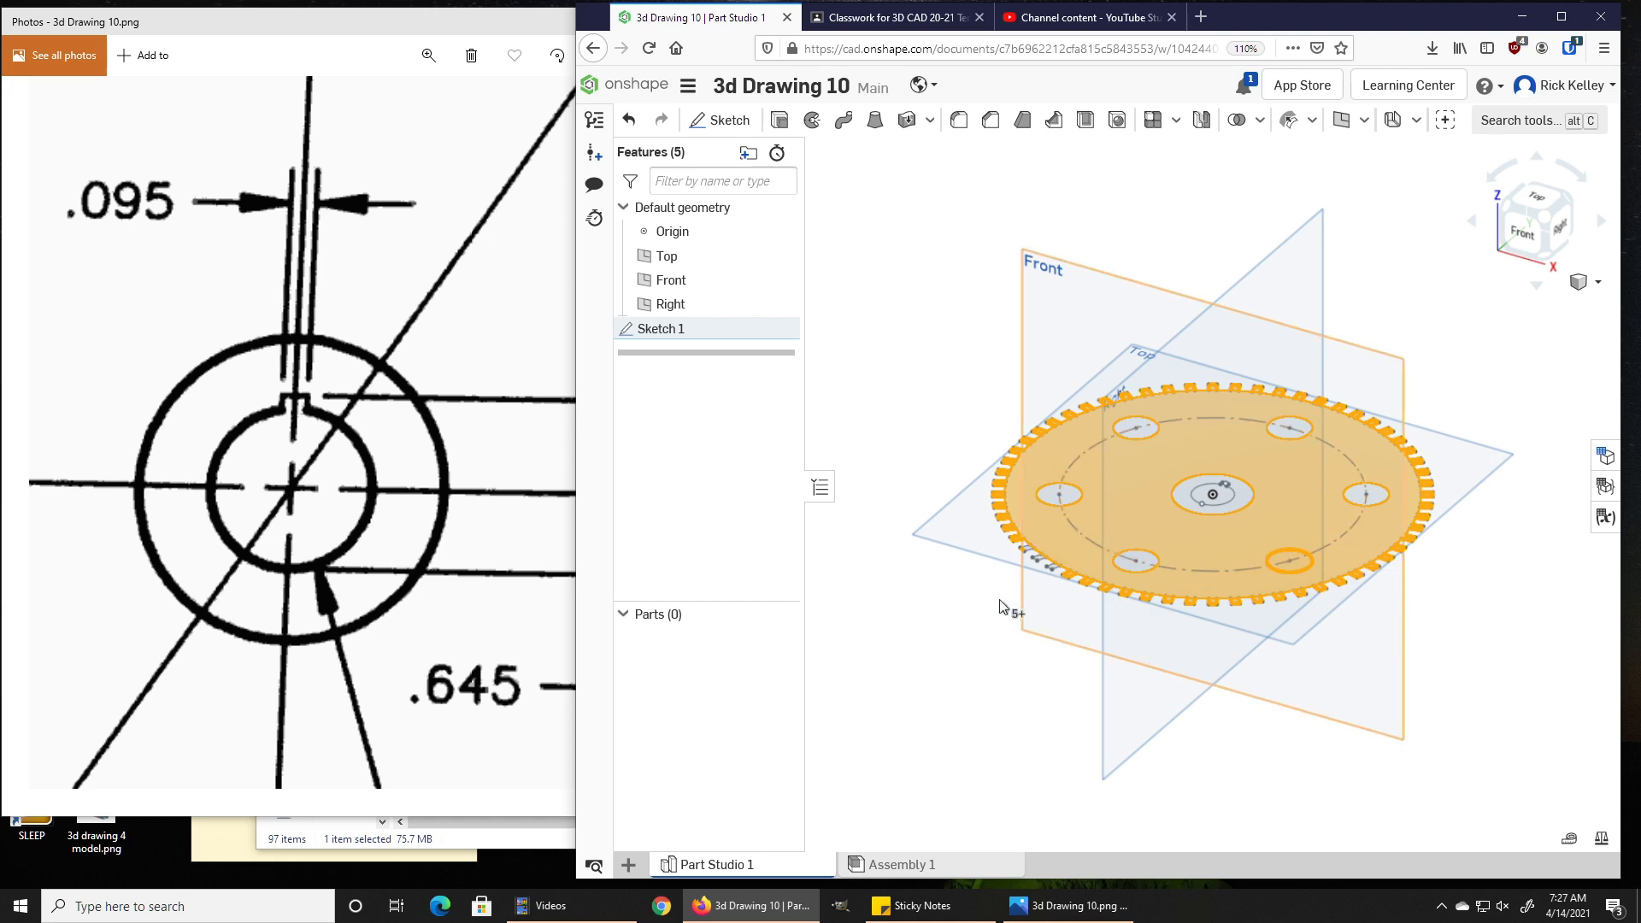
{"action": "left_click_drag", "start_coordinate": [934, 615], "coordinate": [1082, 530]}
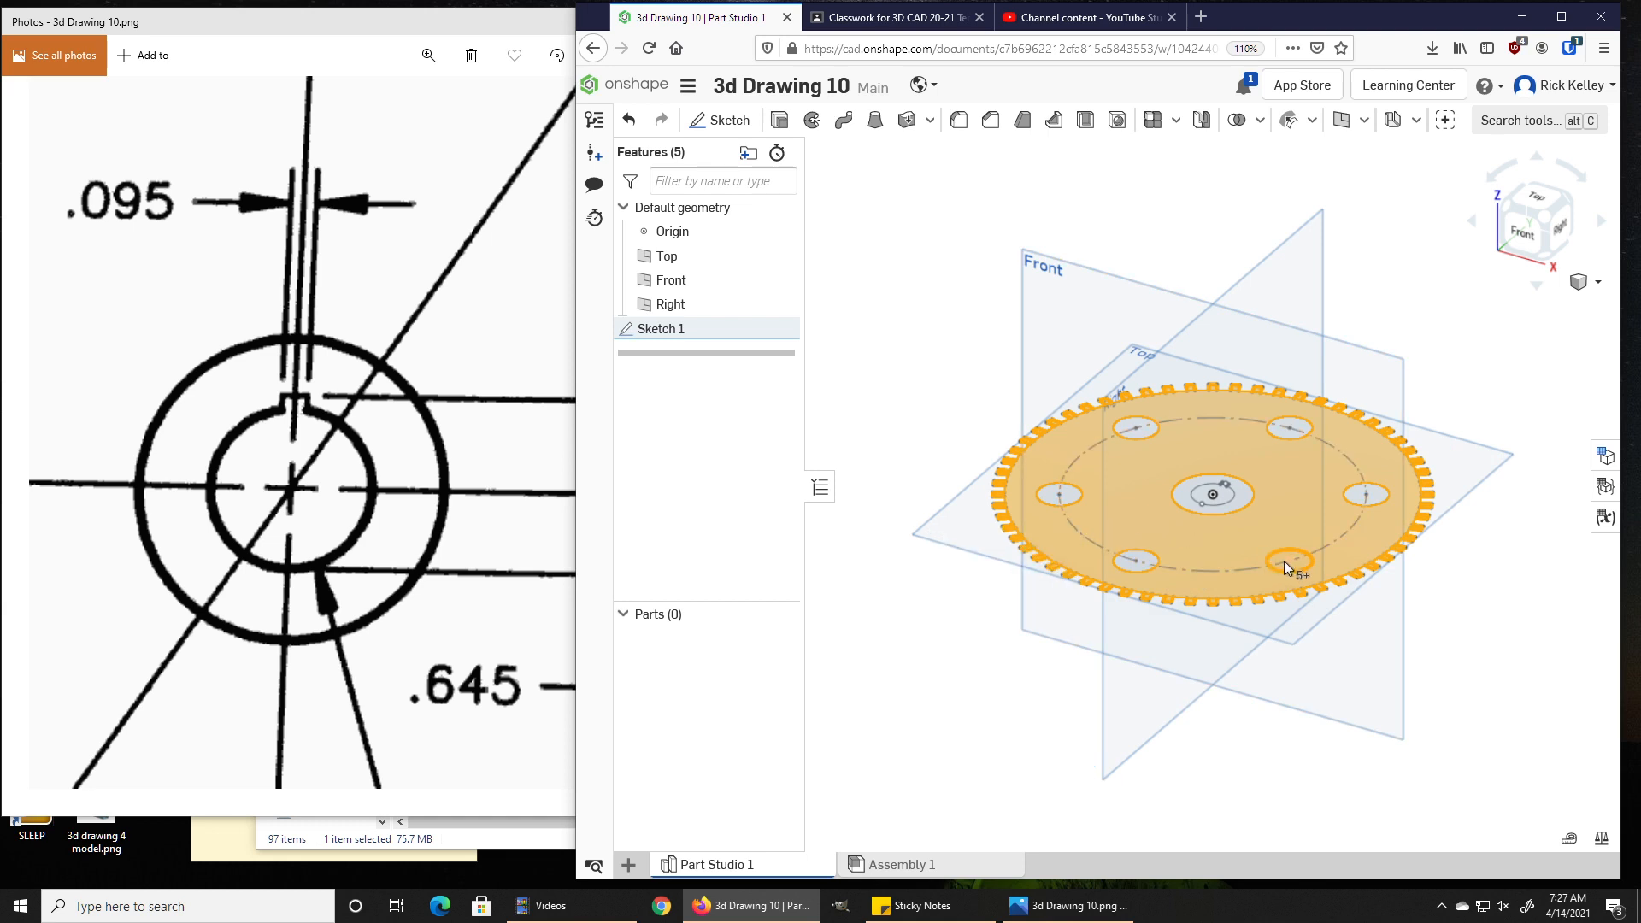
{"action": "scroll", "coordinate": [1280, 560], "scroll_direction": "up", "scroll_amount": 5}
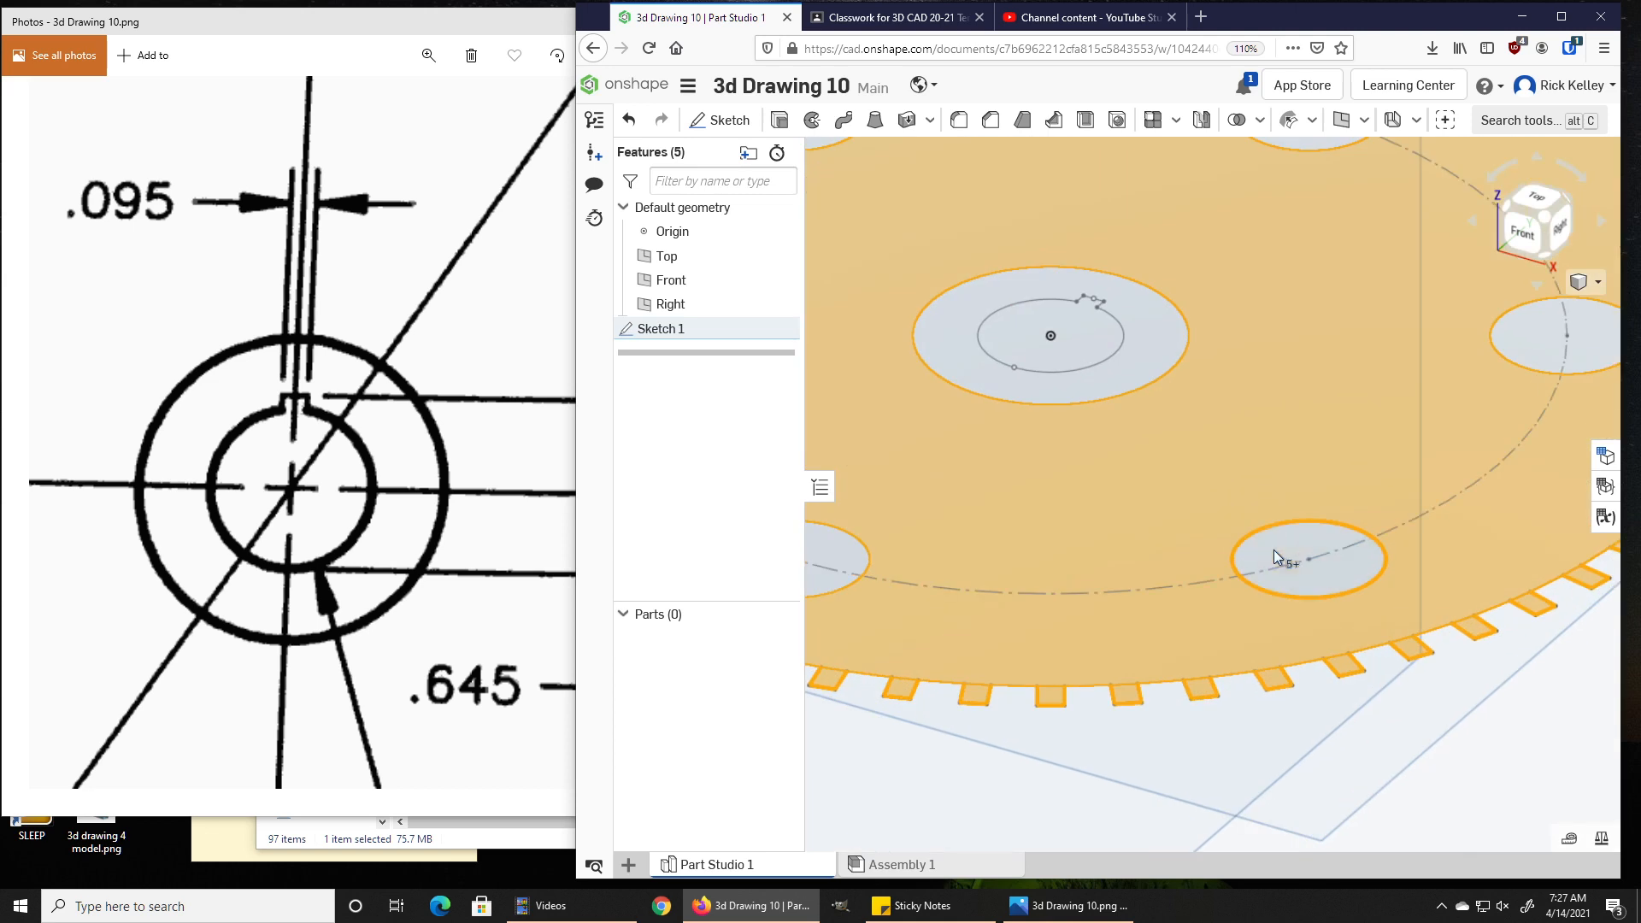
{"action": "scroll", "coordinate": [1205, 564], "scroll_direction": "down", "scroll_amount": 5}
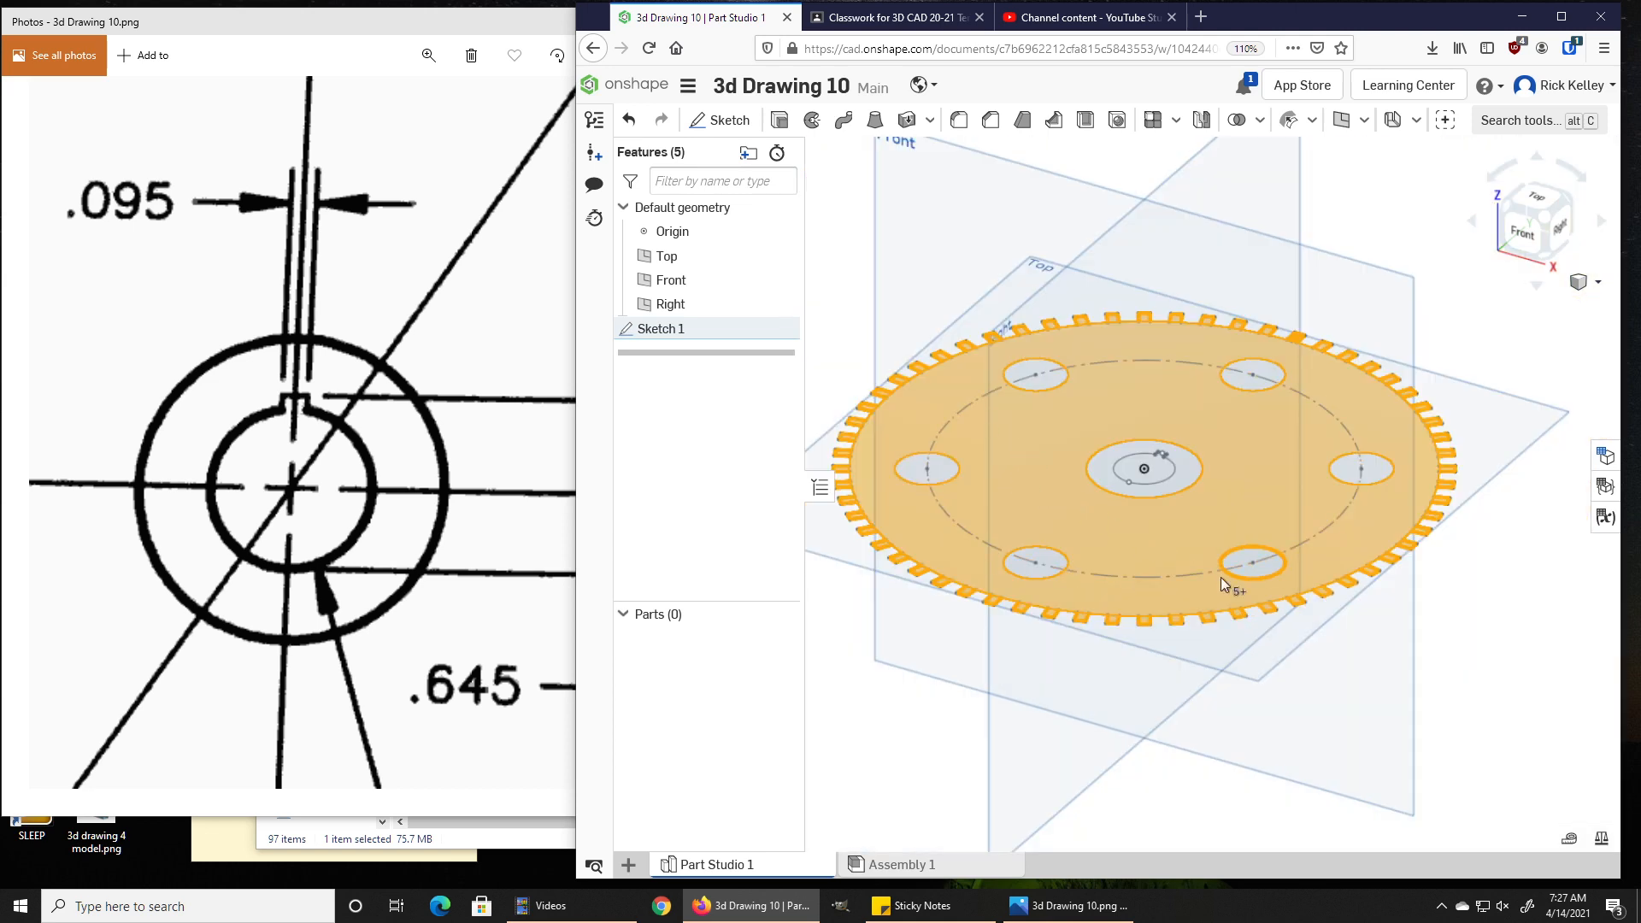
Show the whole 3d Drawing 10.png reference image to read the thickness dimensions in the side view, and return to Onshape
{"action": "left_click", "coordinate": [446, 436]}
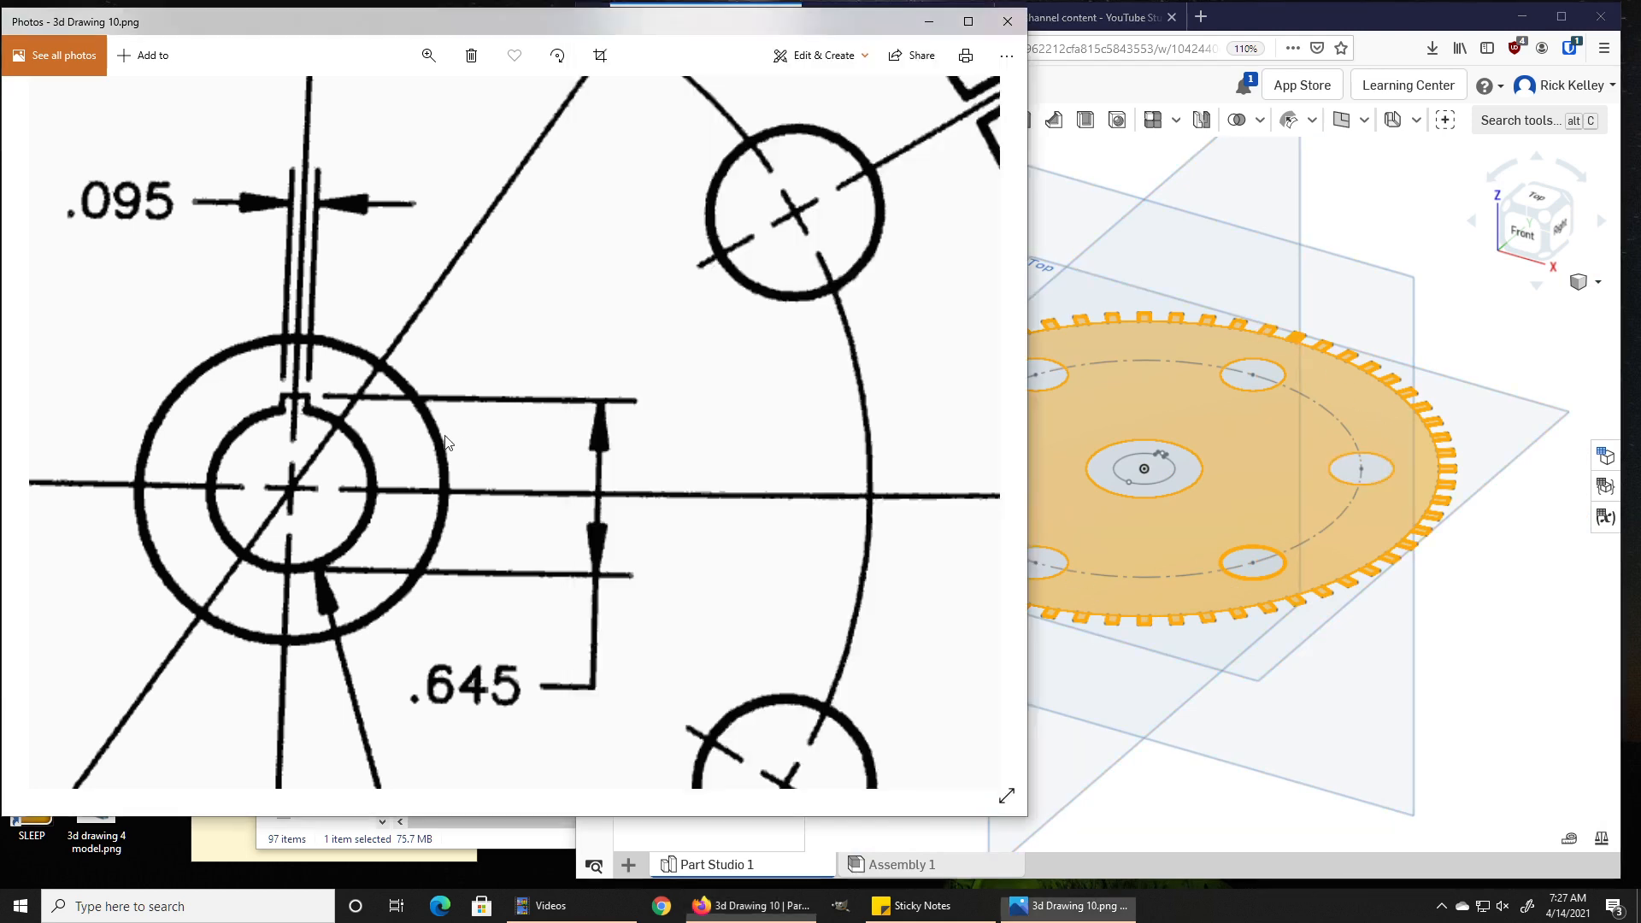
{"action": "left_click", "coordinate": [429, 57]}
{"action": "left_click_drag", "start_coordinate": [407, 100], "coordinate": [348, 101]}
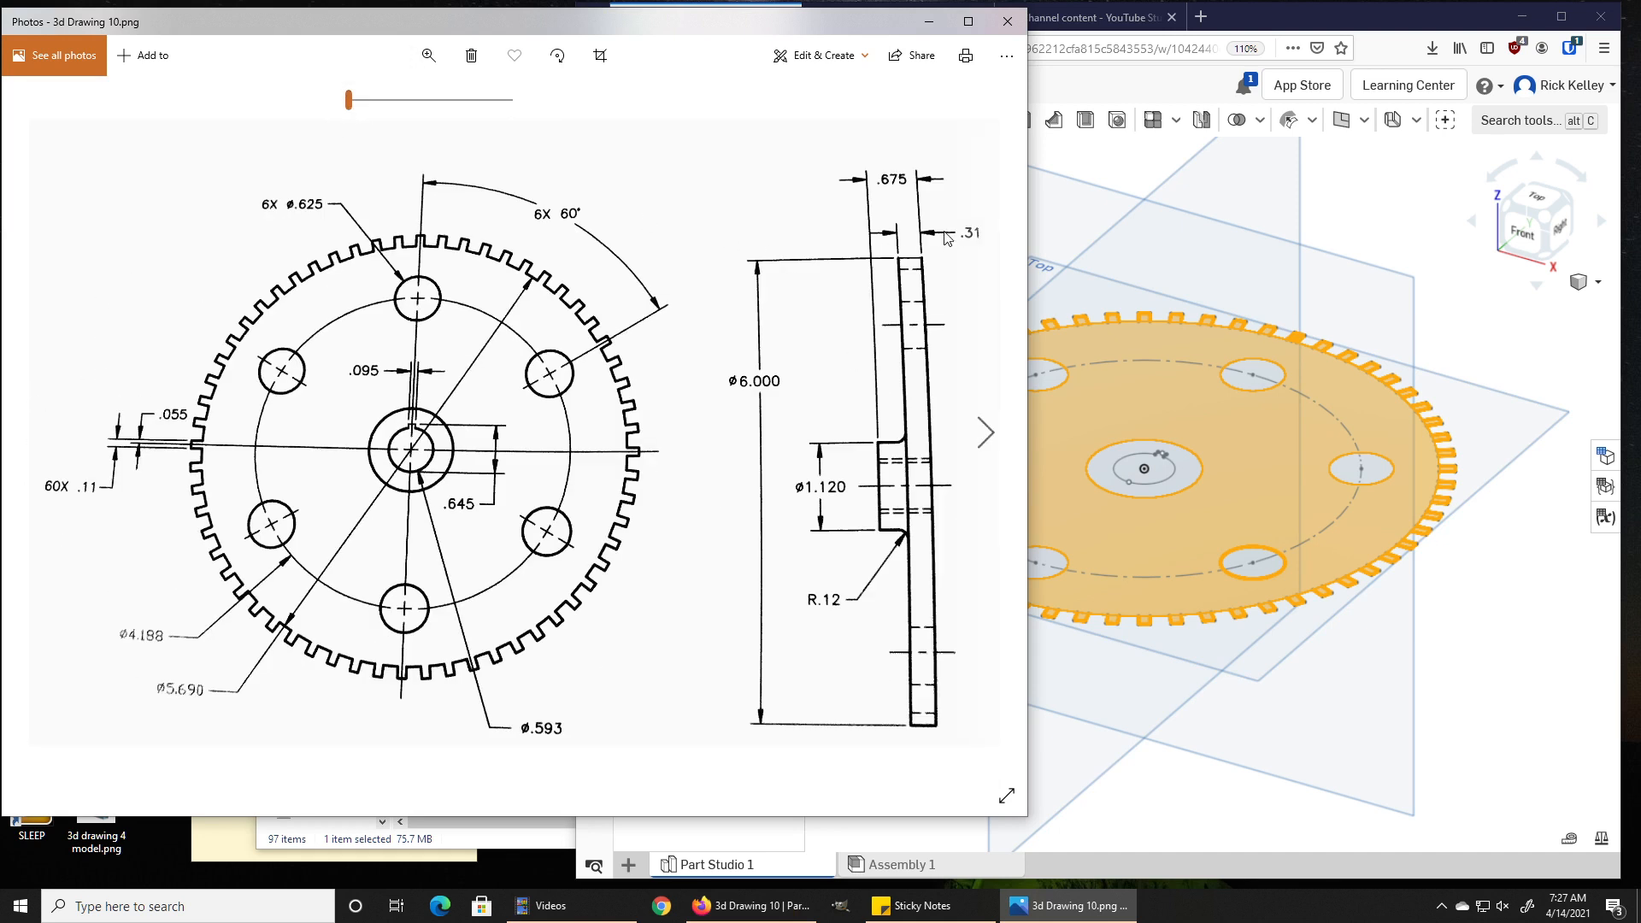
{"action": "left_click", "coordinate": [1354, 25]}
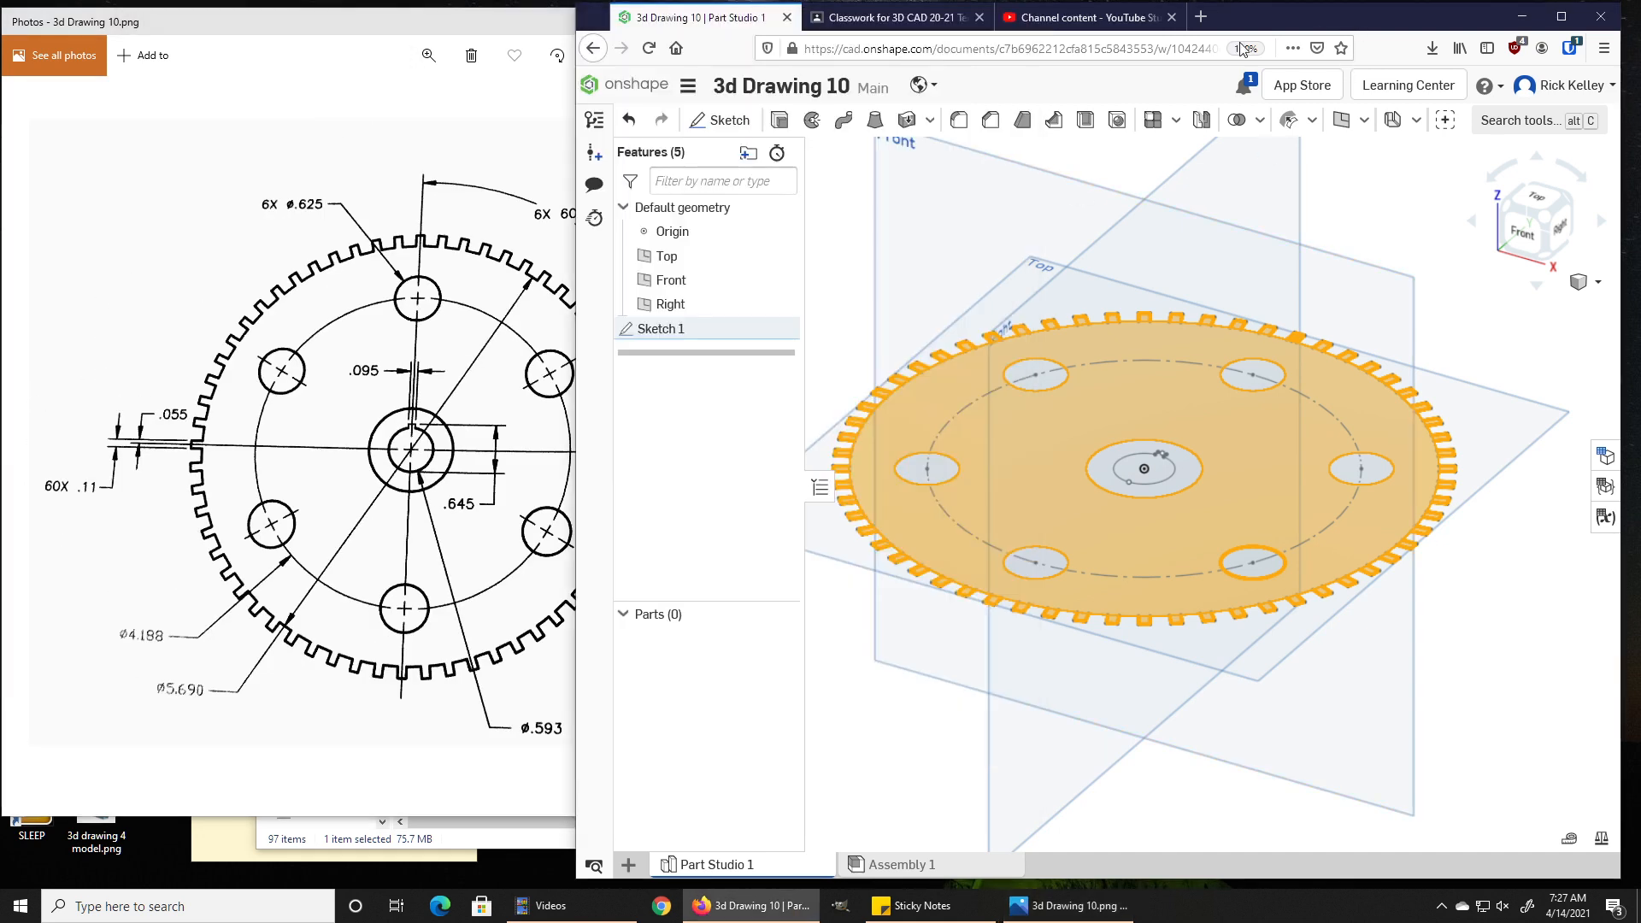
Extrude the selected gear disc and tooth regions as a new solid with a blind depth of 0.31 in
{"action": "left_click", "coordinate": [779, 121]}
{"action": "left_click", "coordinate": [914, 360]}
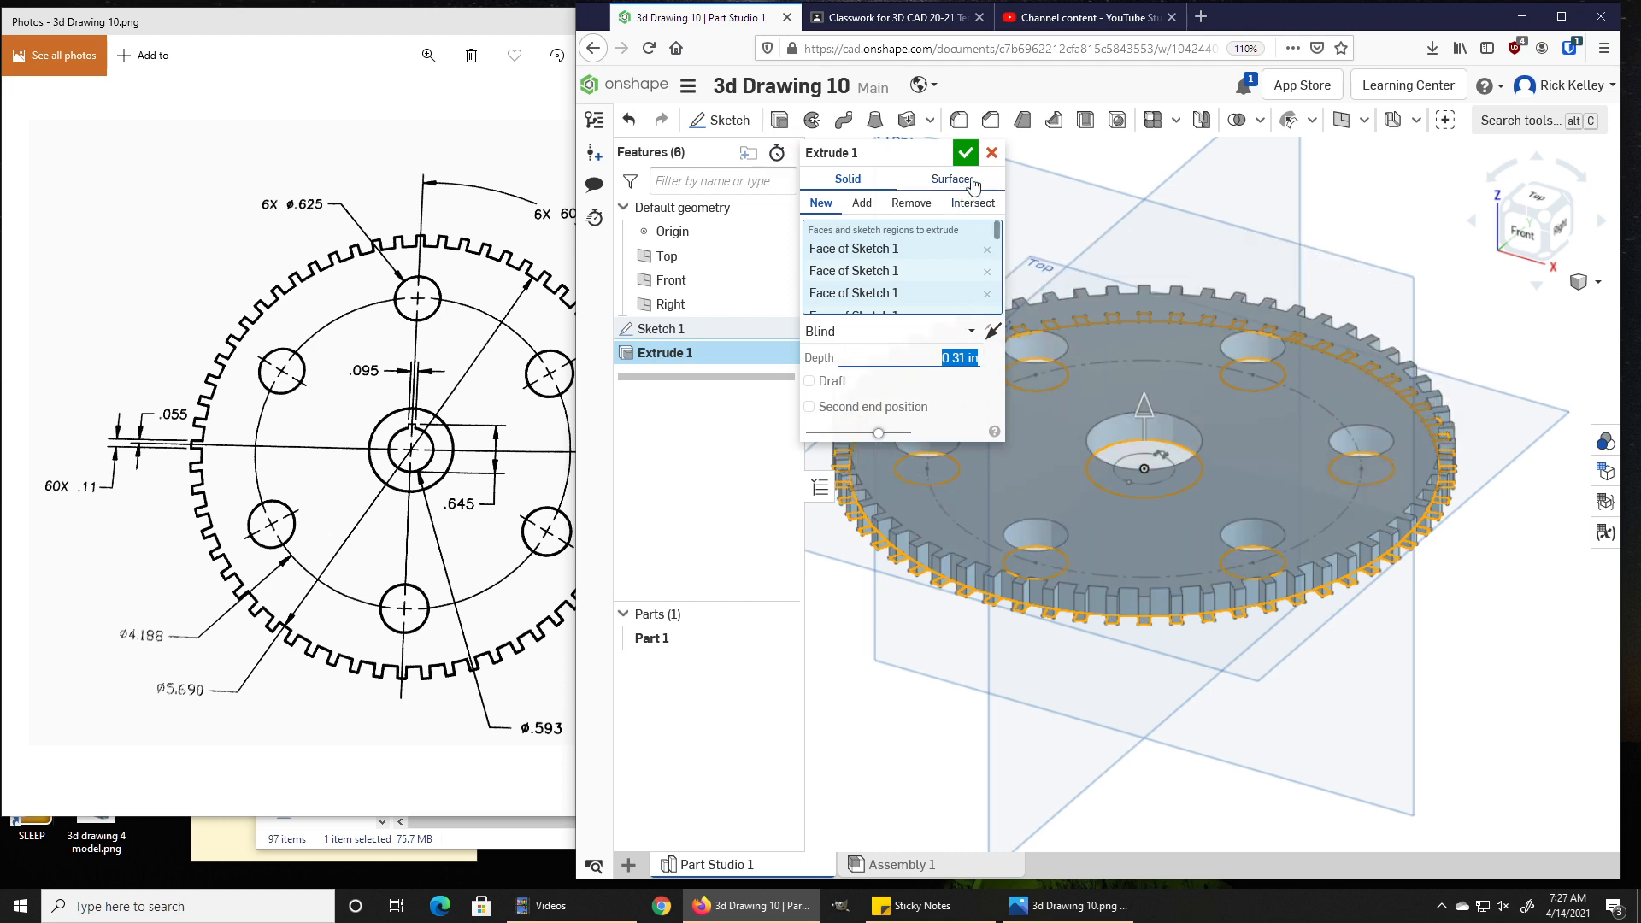
{"action": "left_click", "coordinate": [965, 152]}
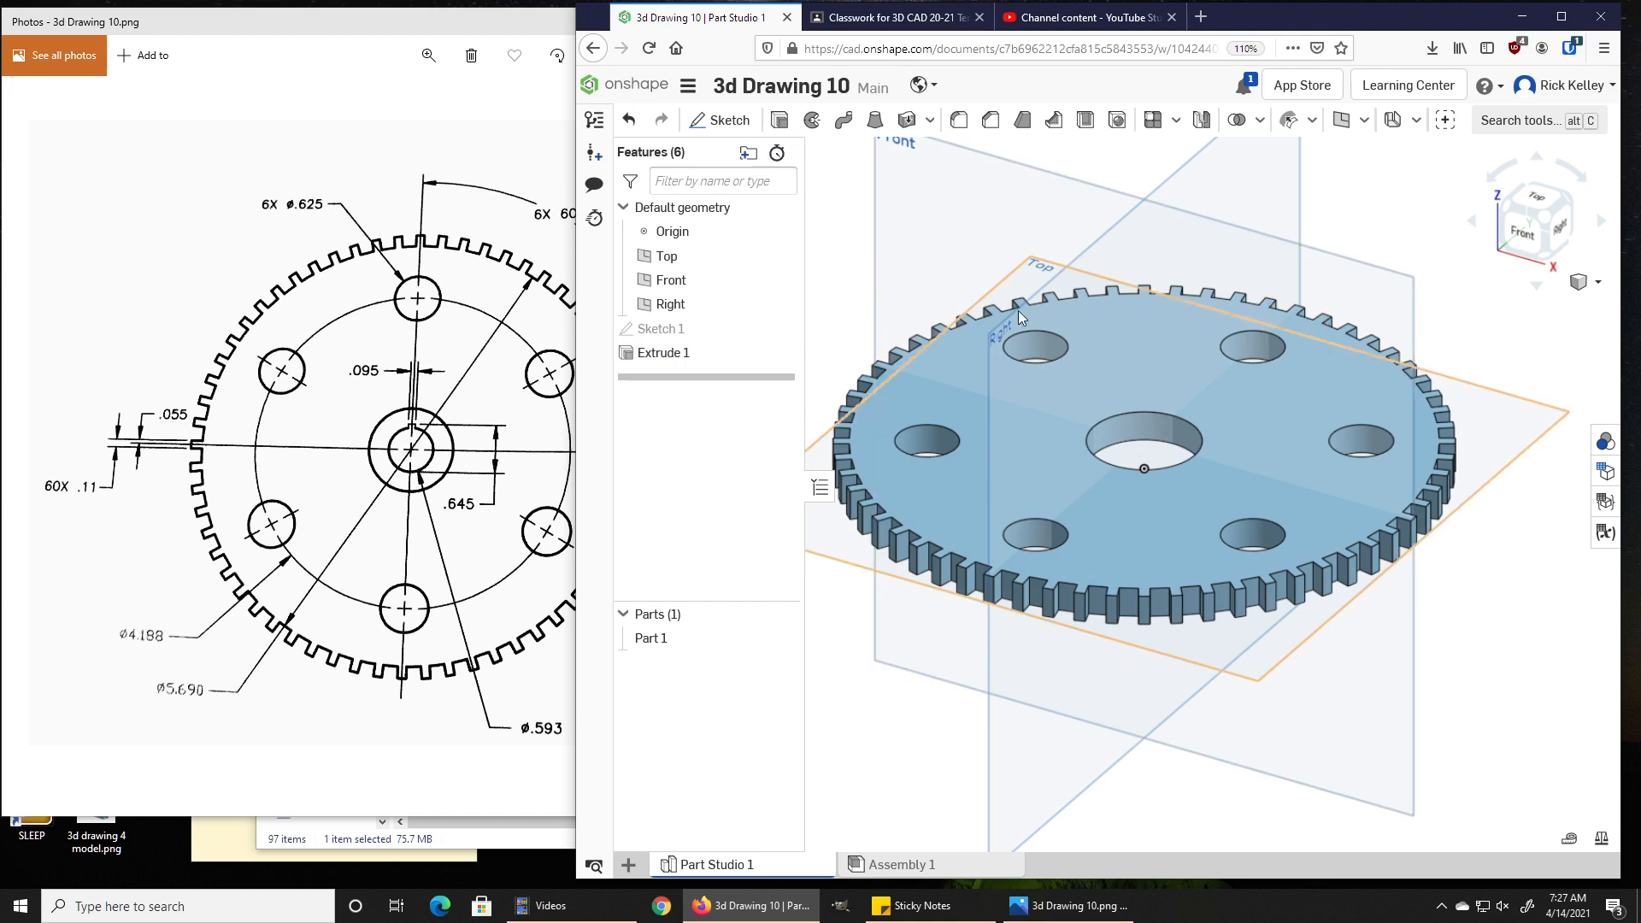
Show Sketch 1, check the hub thickness in the reference drawing, and extrude the hub ring region 0.675 in, added to the gear disc
{"action": "scroll", "coordinate": [1003, 576], "scroll_direction": "up", "scroll_amount": 2}
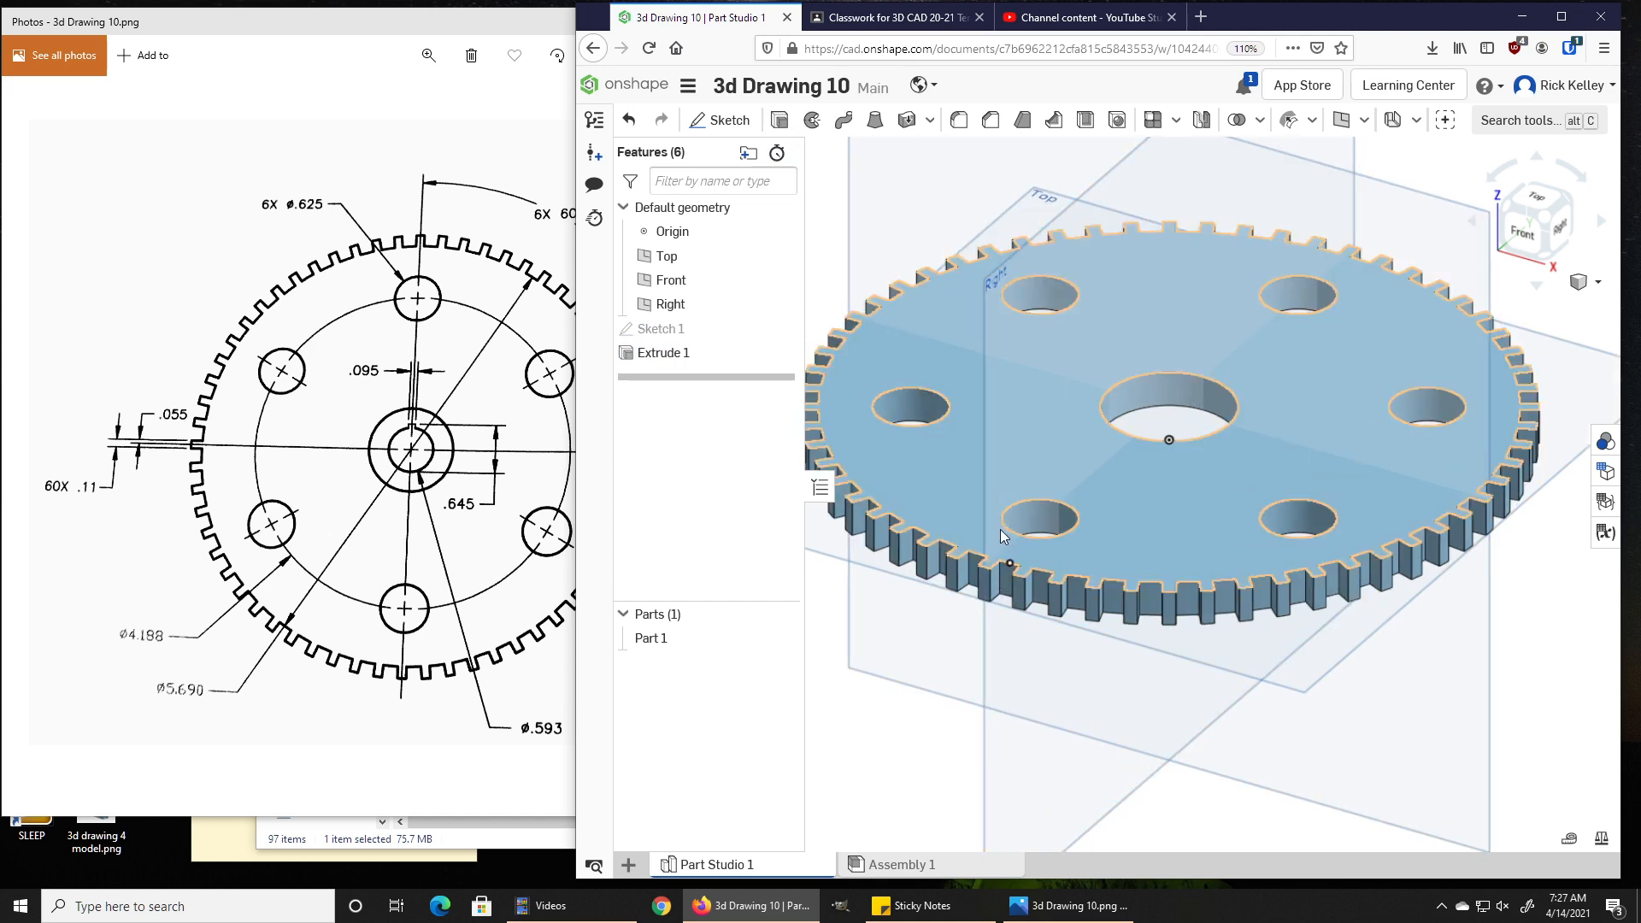
{"action": "right_click_drag", "start_coordinate": [971, 515], "coordinate": [998, 550]}
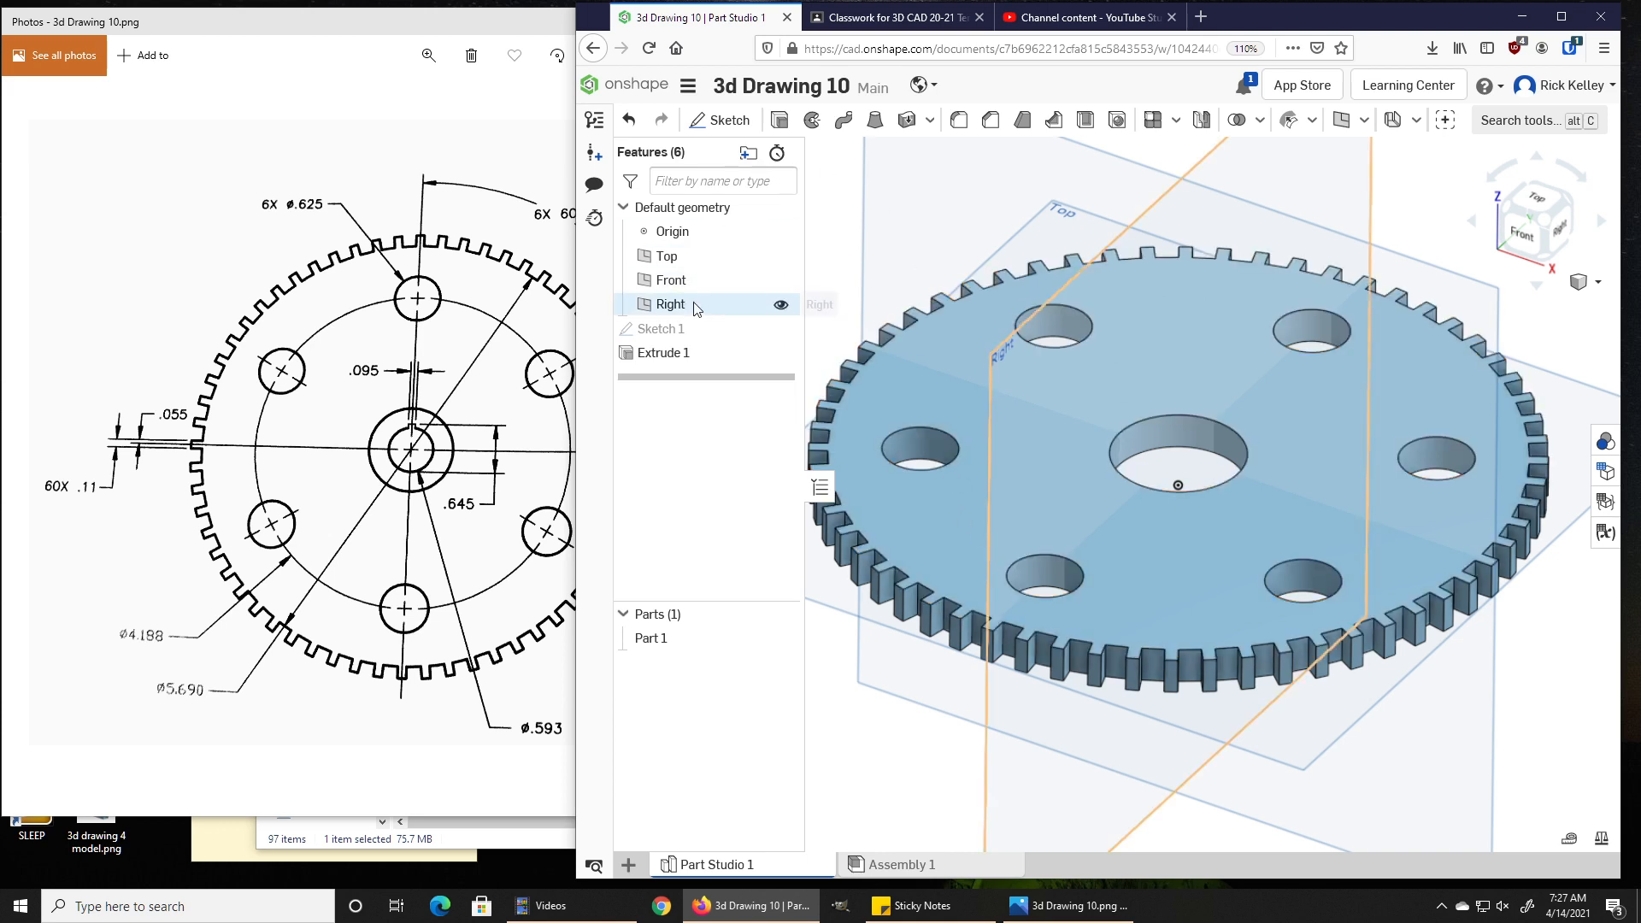
{"action": "left_click", "coordinate": [780, 328]}
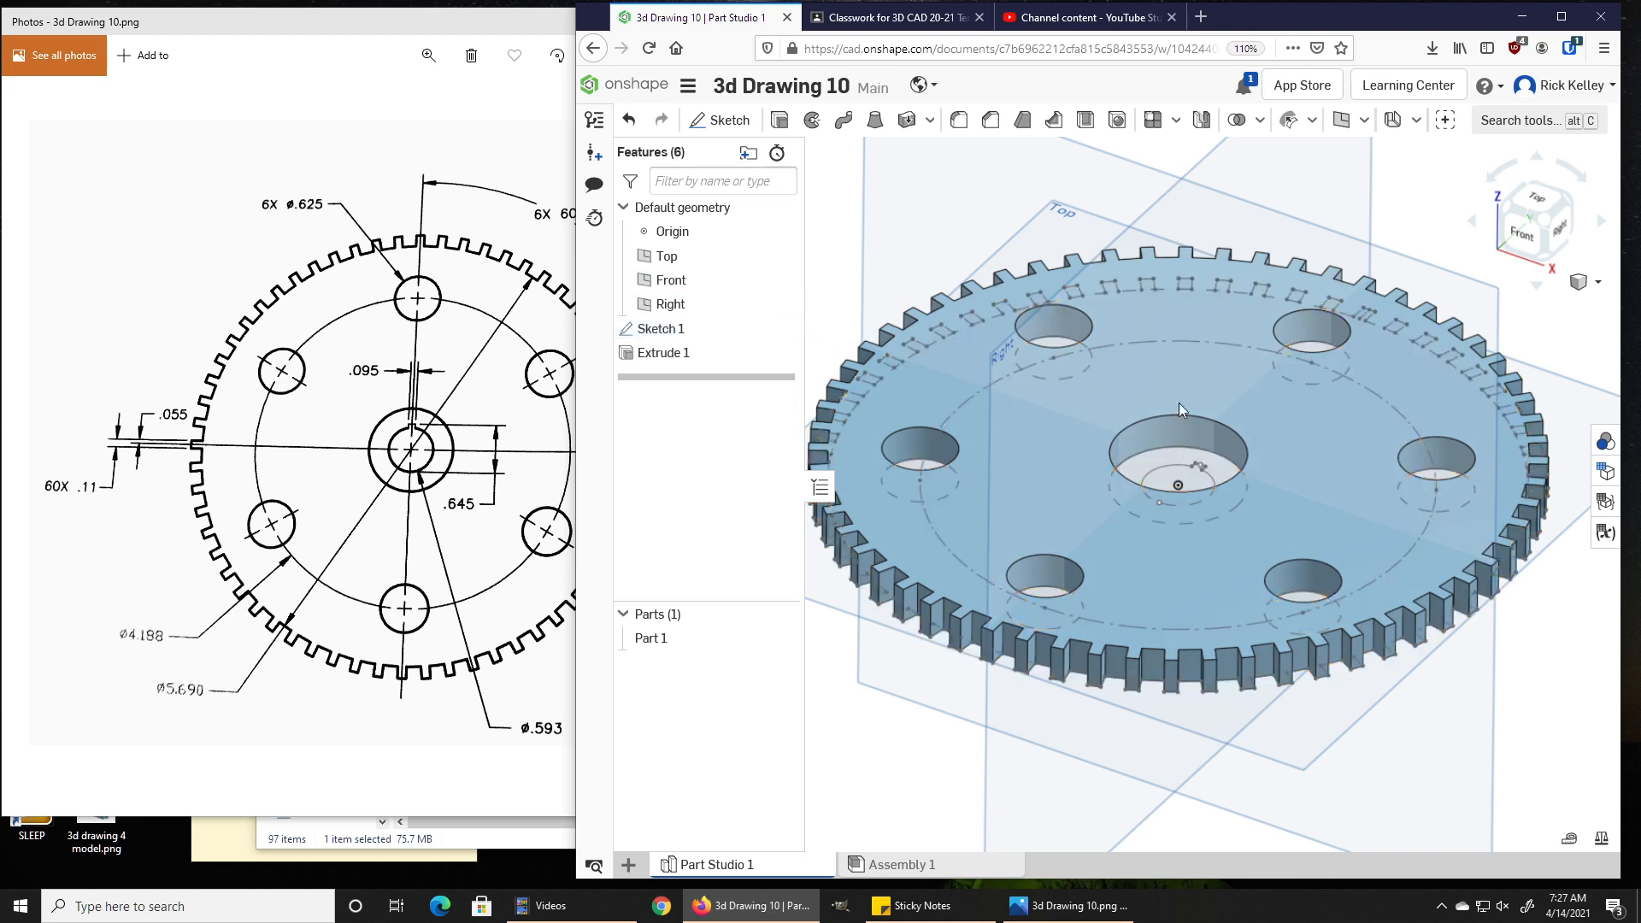
{"action": "left_click", "coordinate": [469, 359]}
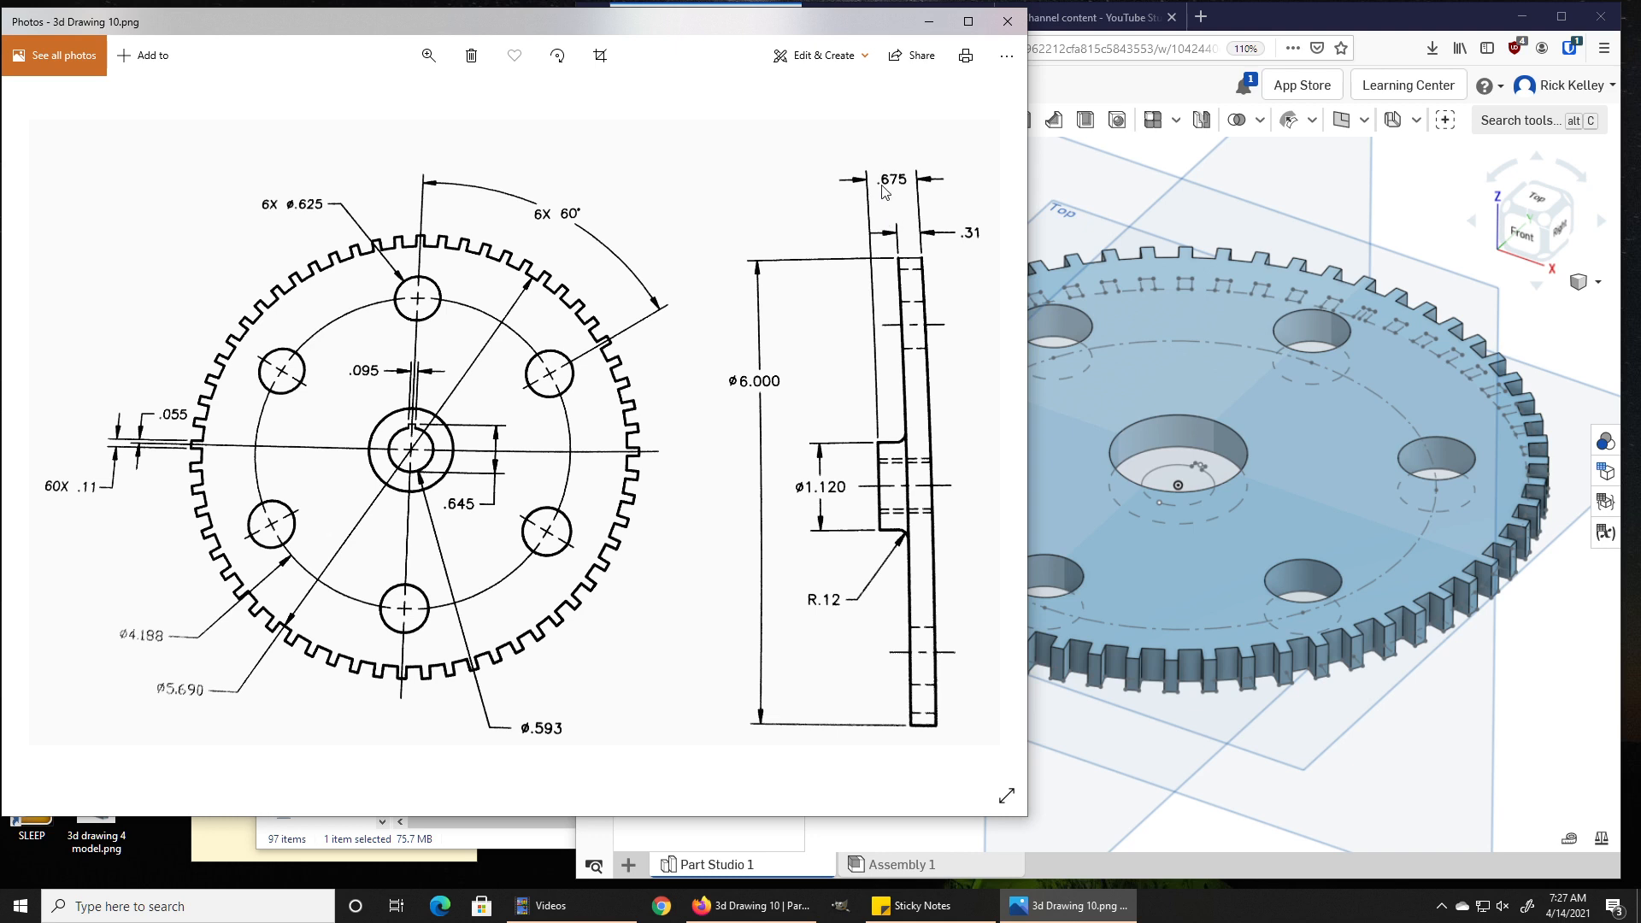
{"action": "left_click", "coordinate": [1140, 463]}
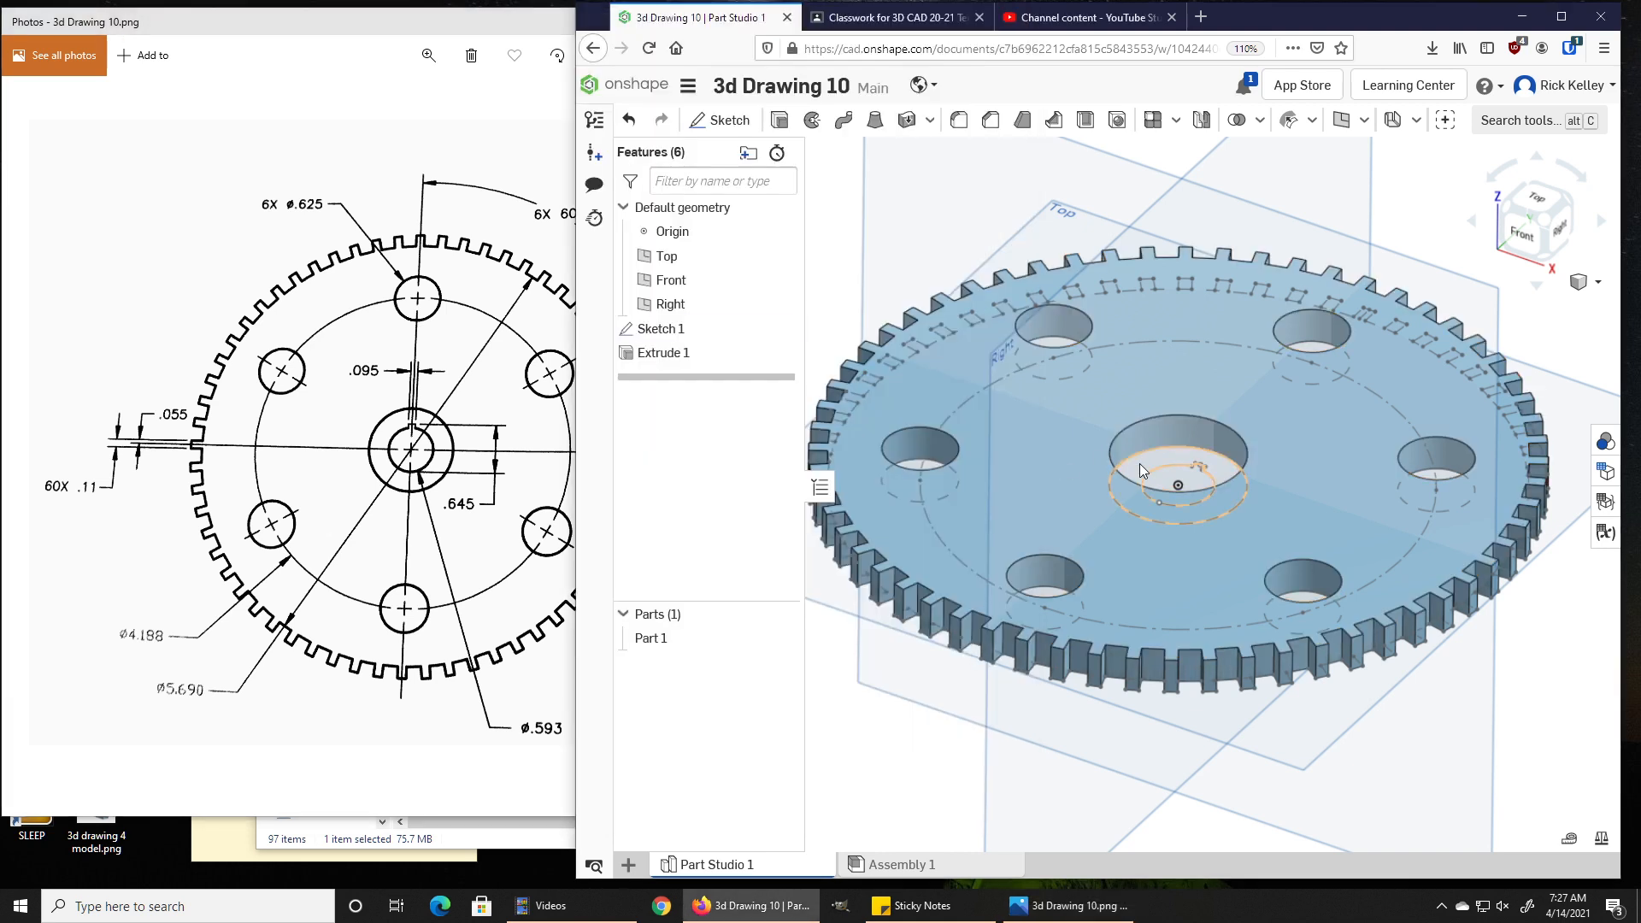
{"action": "left_click", "coordinate": [781, 121]}
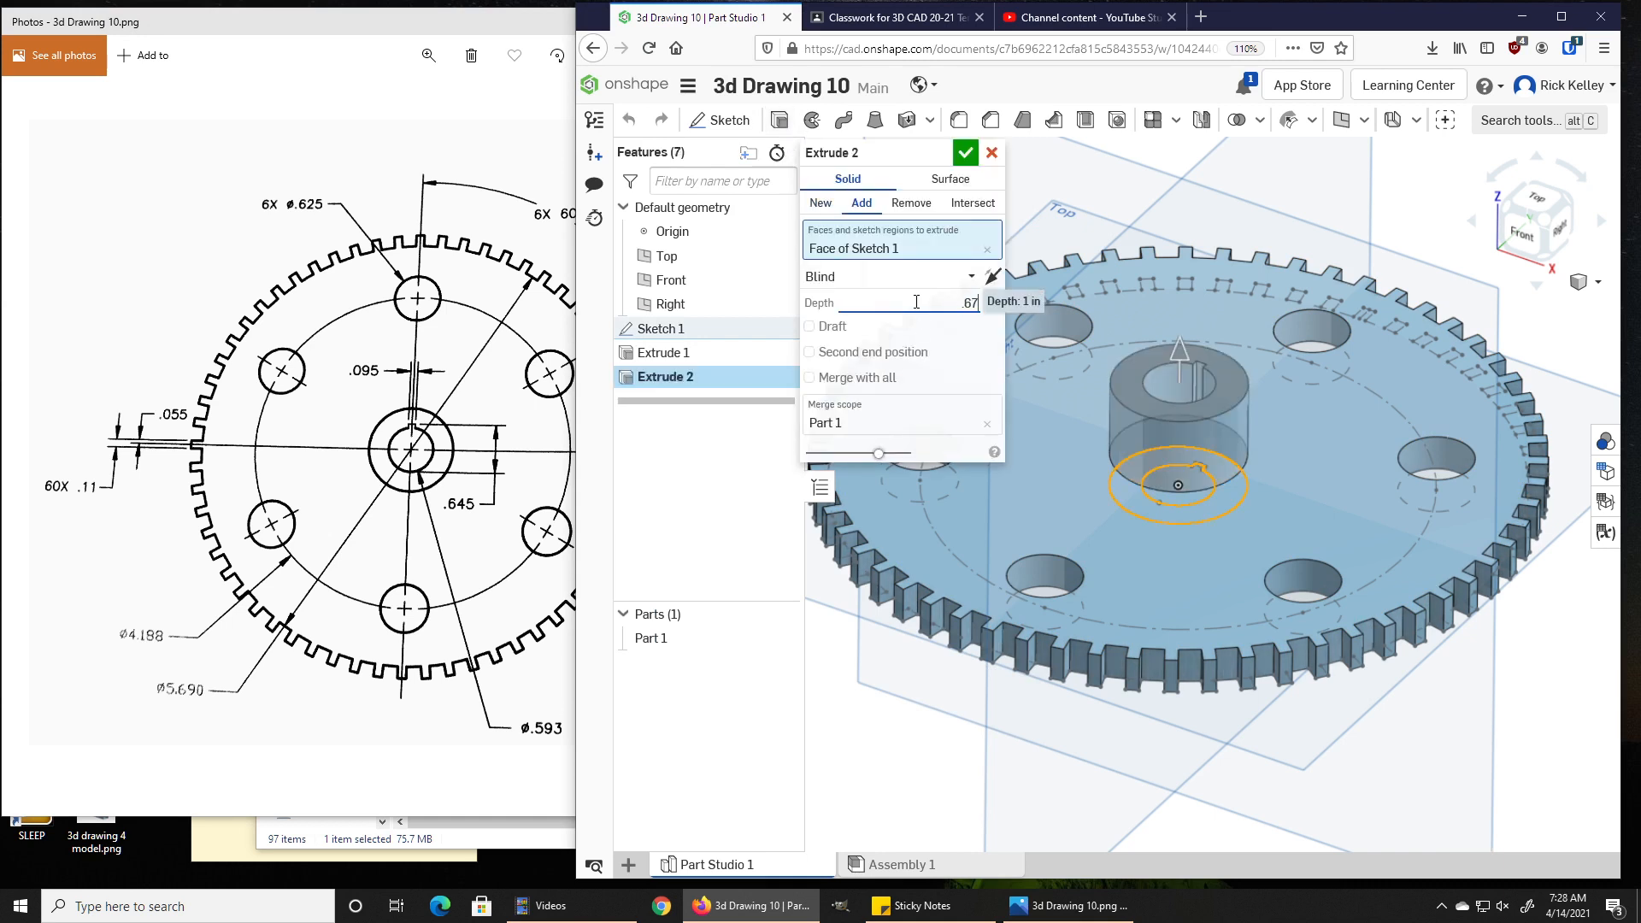
{"action": "key", "text": "Return"}
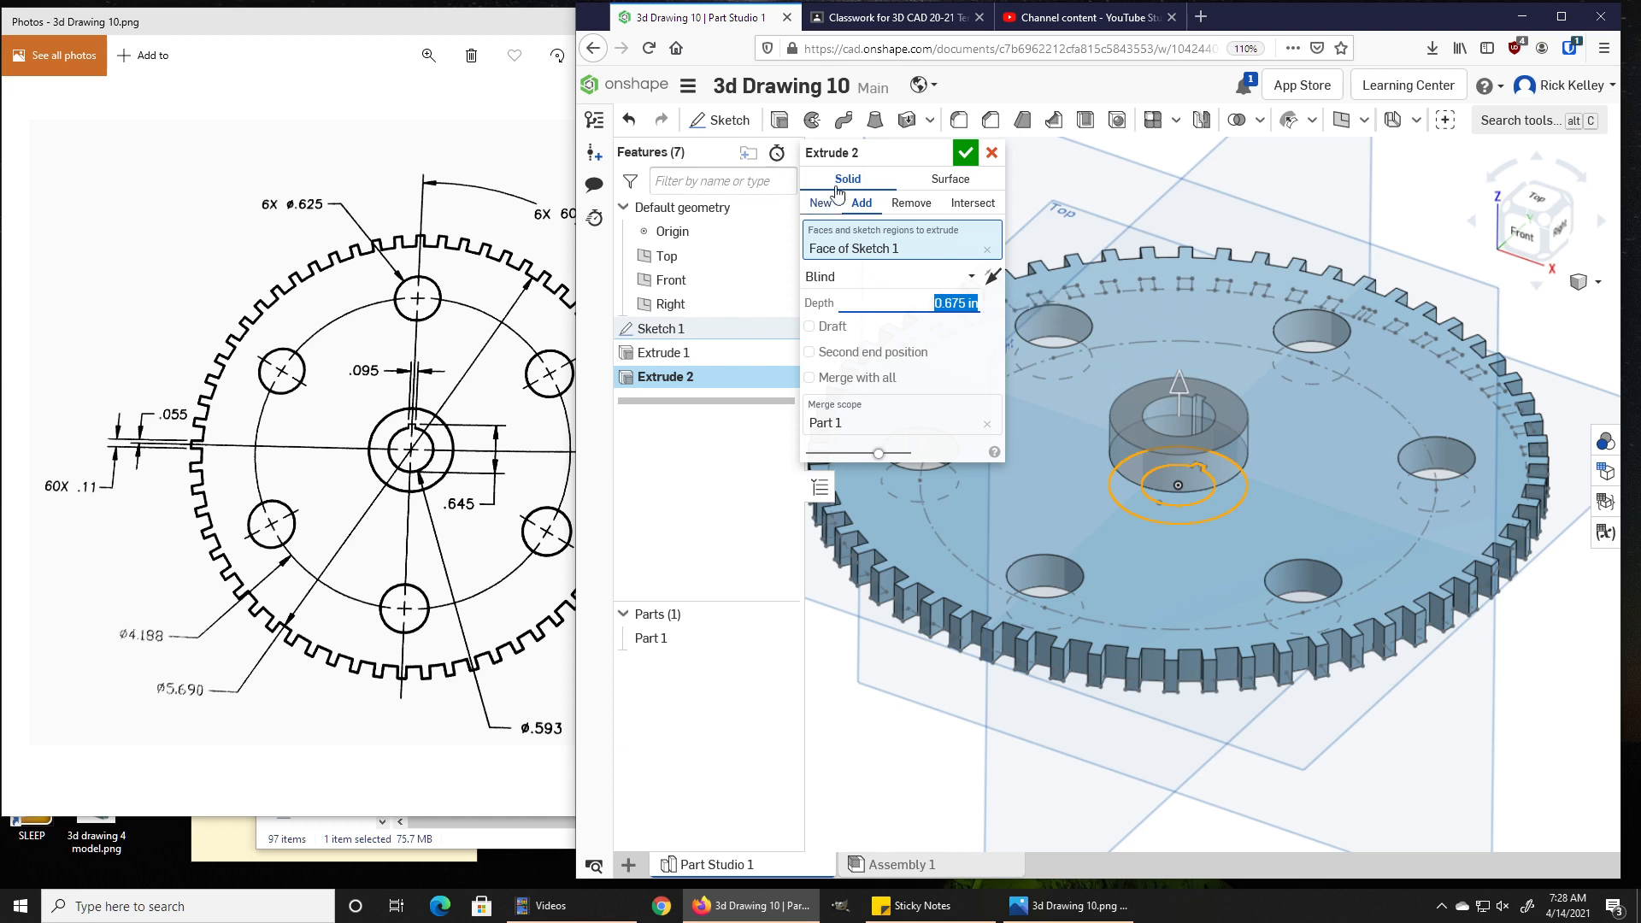
{"action": "left_click", "coordinate": [965, 154]}
Check the fillet radius in the reference drawing and fillet the edge where the hub meets the disc with a 0.12 in radius
{"action": "mouse_move", "coordinate": [1191, 427]}
{"action": "right_mouse_down"}
{"action": "mouse_move", "coordinate": [1163, 473]}
{"action": "mouse_move", "coordinate": [1172, 505]}
{"action": "mouse_move", "coordinate": [1203, 479]}
{"action": "mouse_move", "coordinate": [1164, 464]}
{"action": "mouse_move", "coordinate": [1167, 433]}
{"action": "mouse_move", "coordinate": [1190, 388]}
{"action": "mouse_move", "coordinate": [1200, 407]}
{"action": "right_mouse_up"}
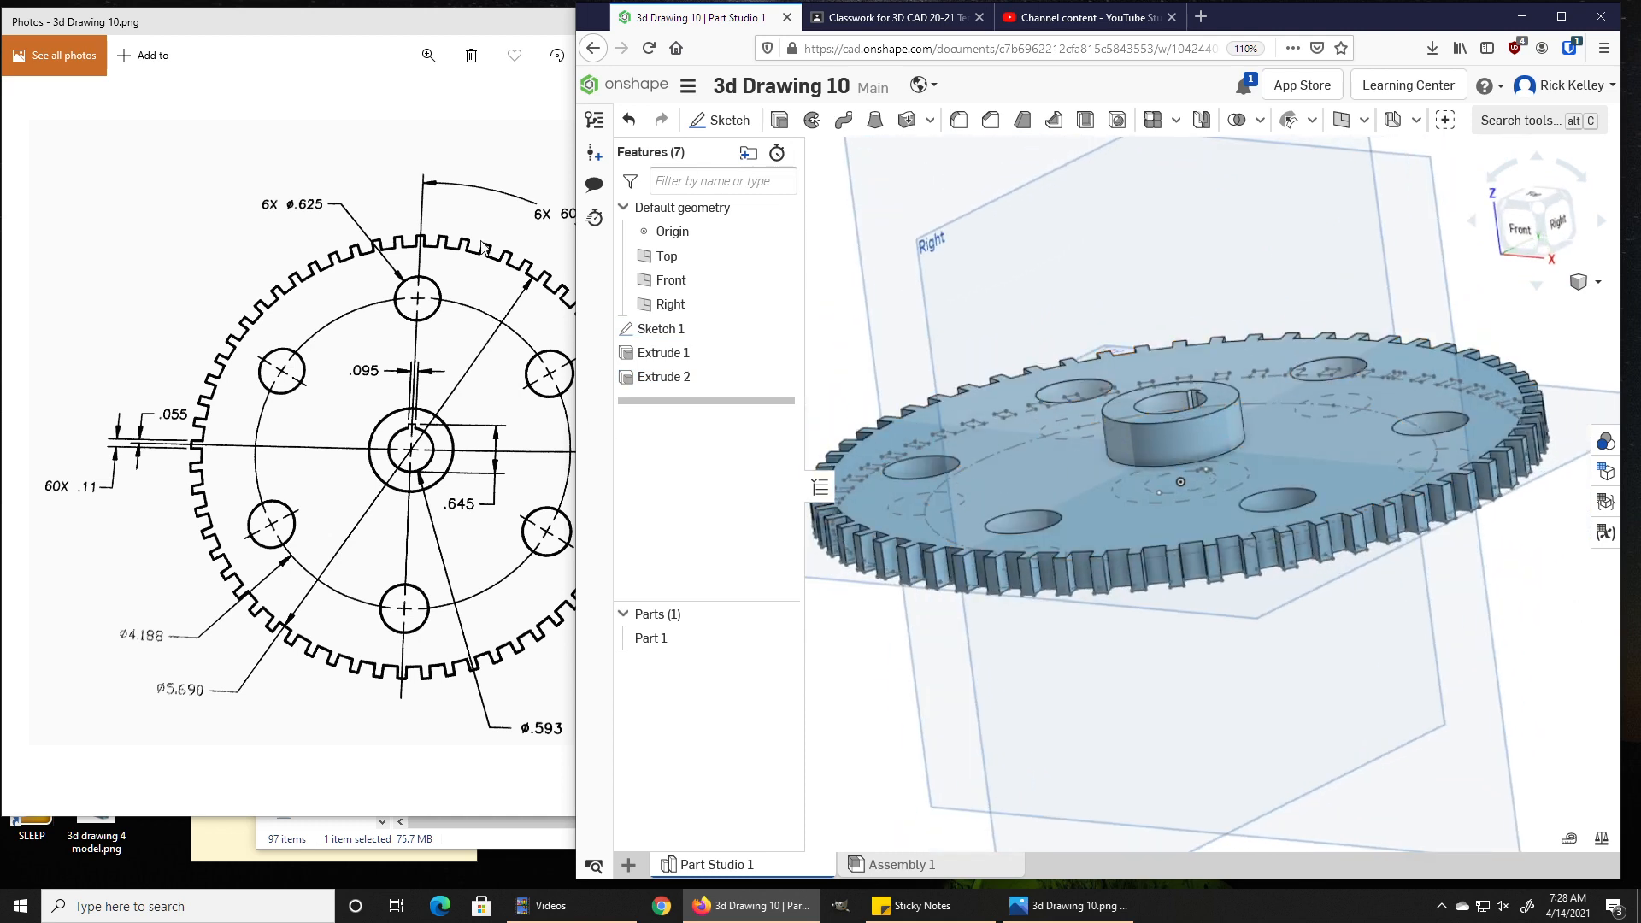
{"action": "left_click", "coordinate": [494, 274]}
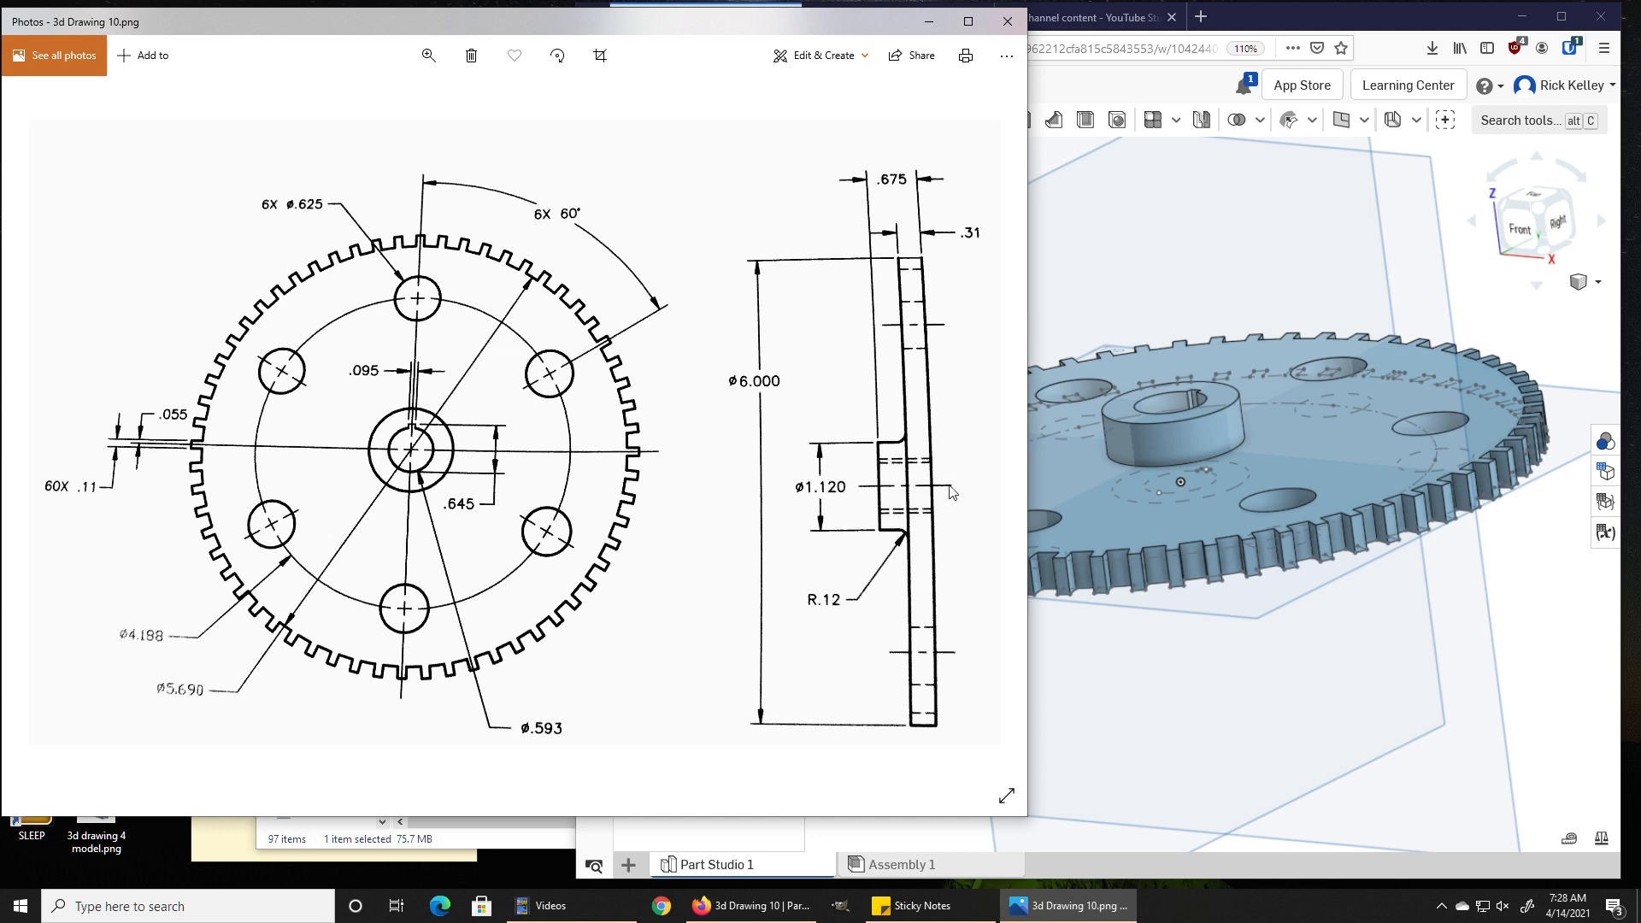
{"action": "left_click", "coordinate": [1208, 217]}
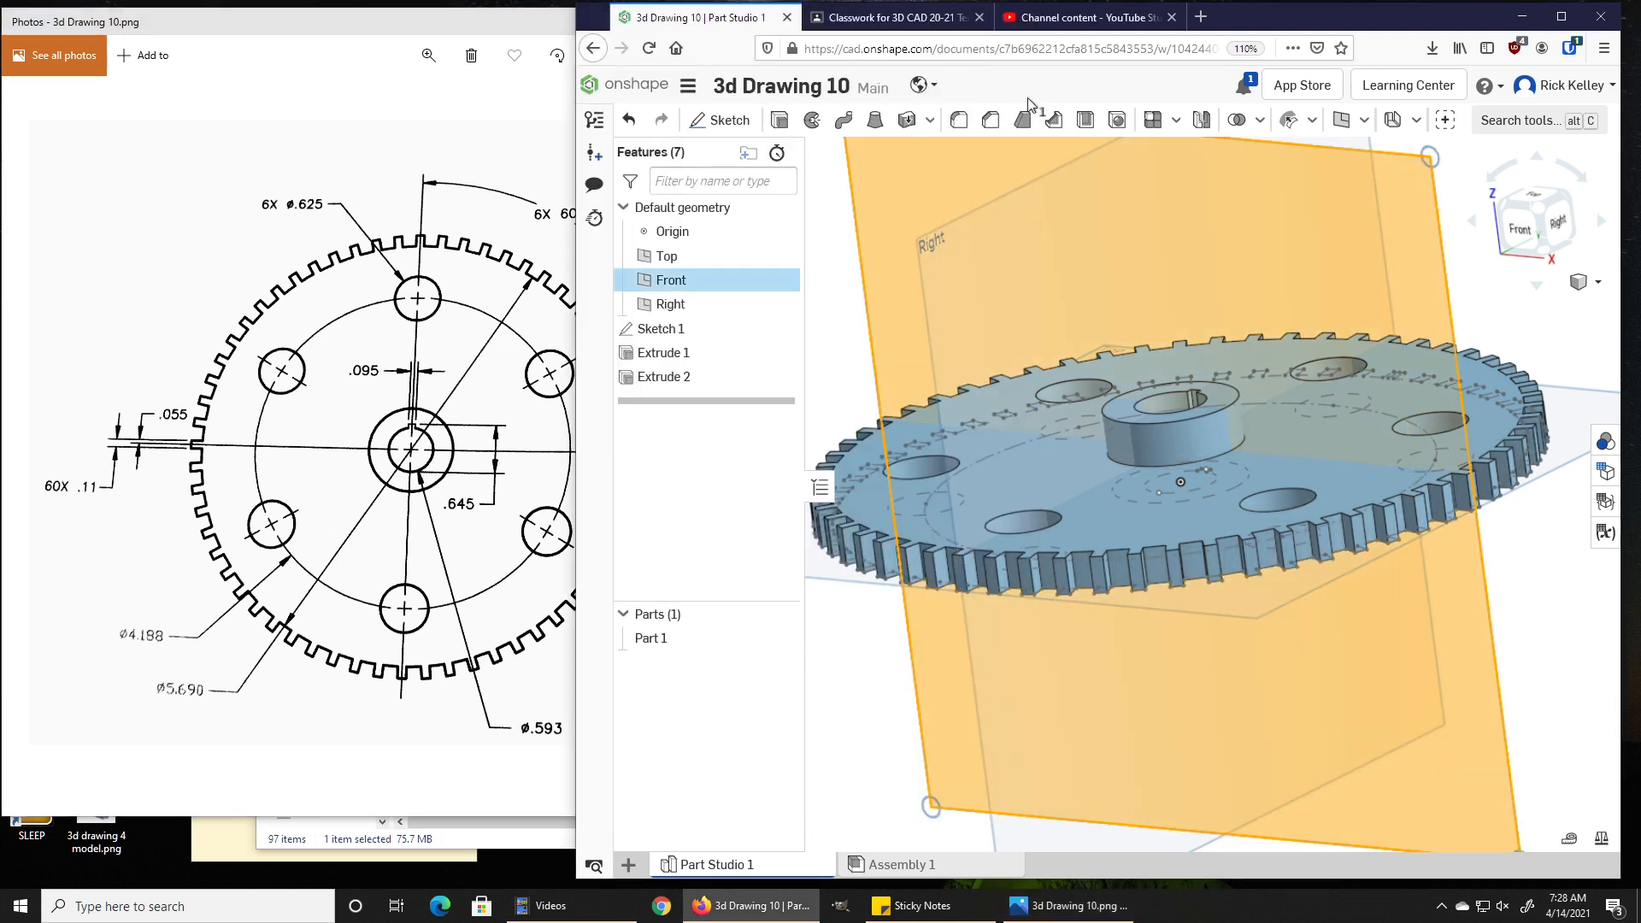
{"action": "left_click", "coordinate": [959, 120]}
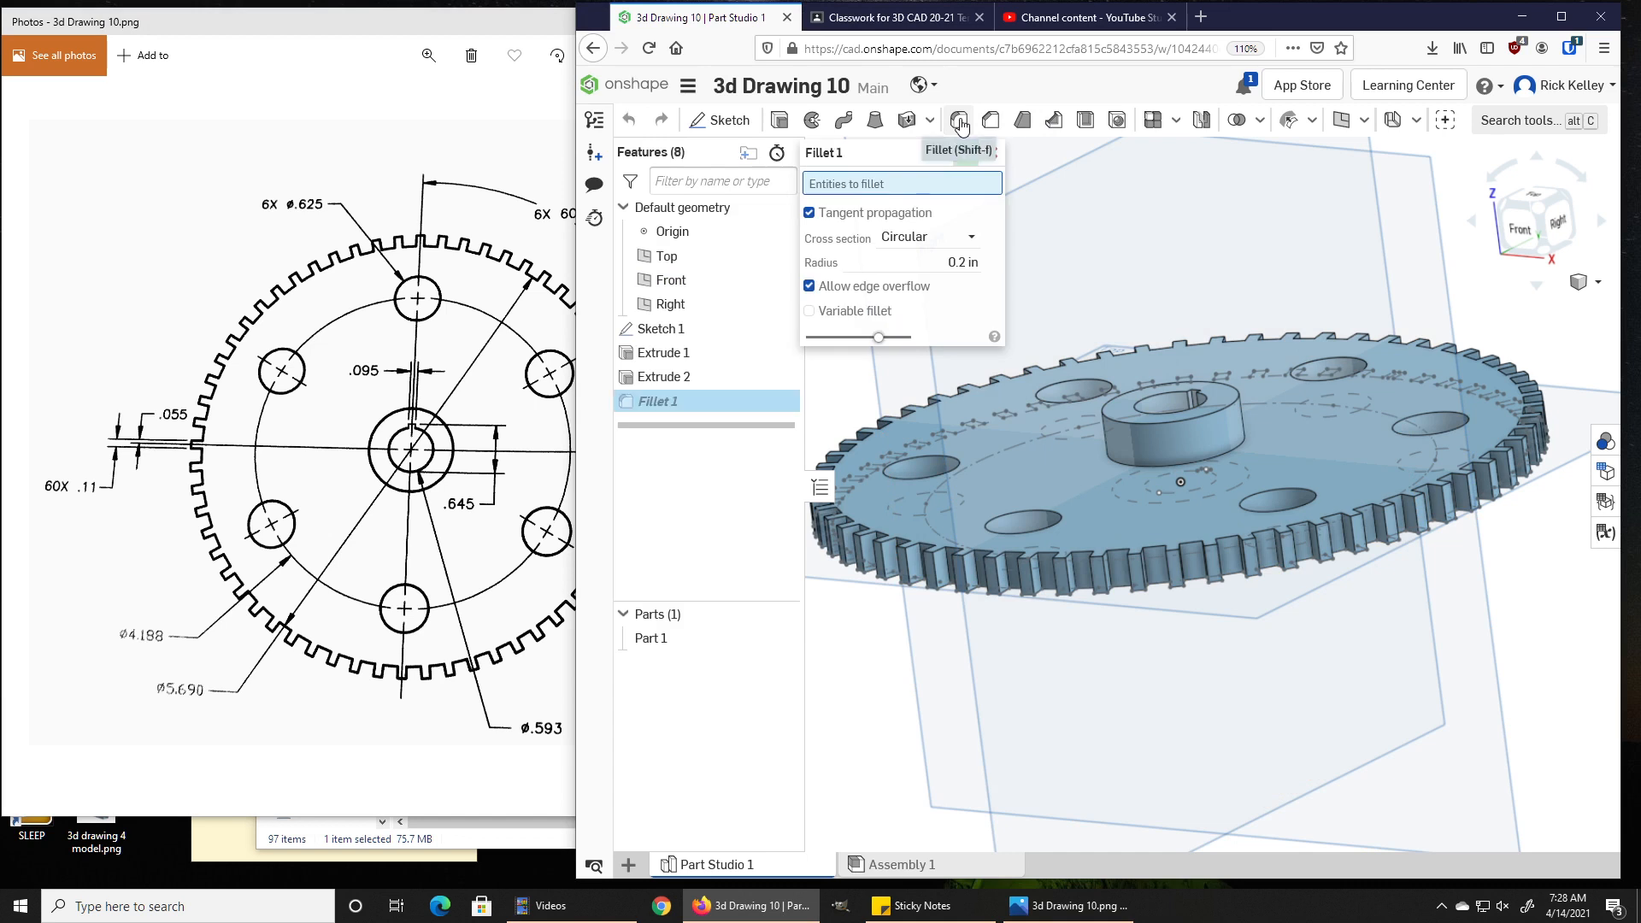
{"action": "left_click", "coordinate": [1177, 466]}
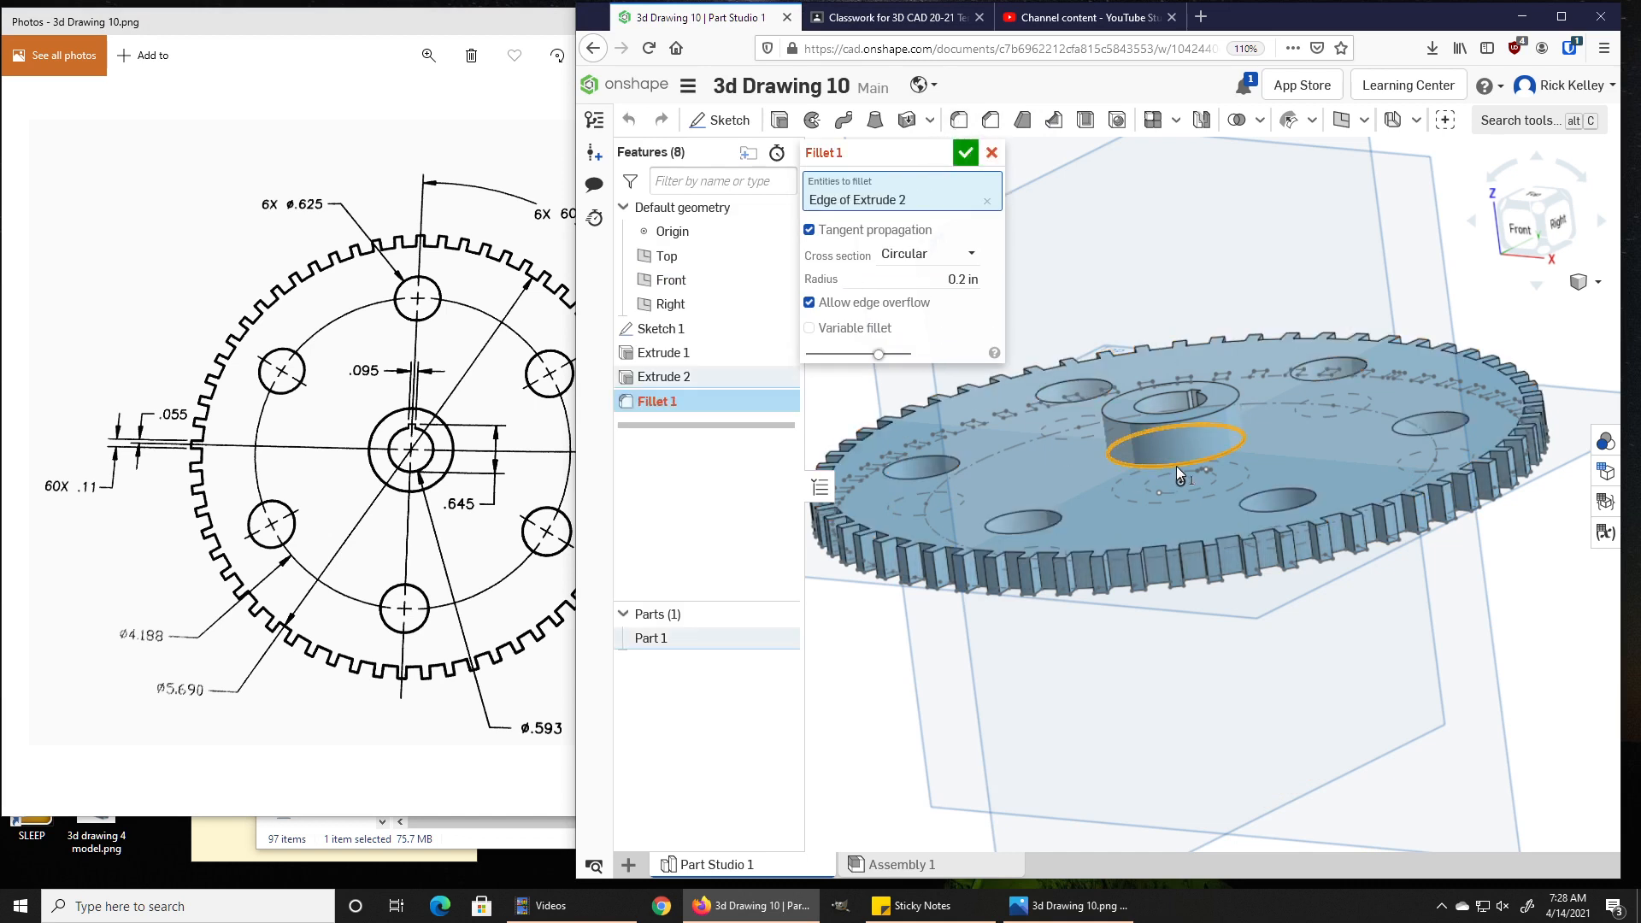
{"action": "left_click", "coordinate": [910, 279]}
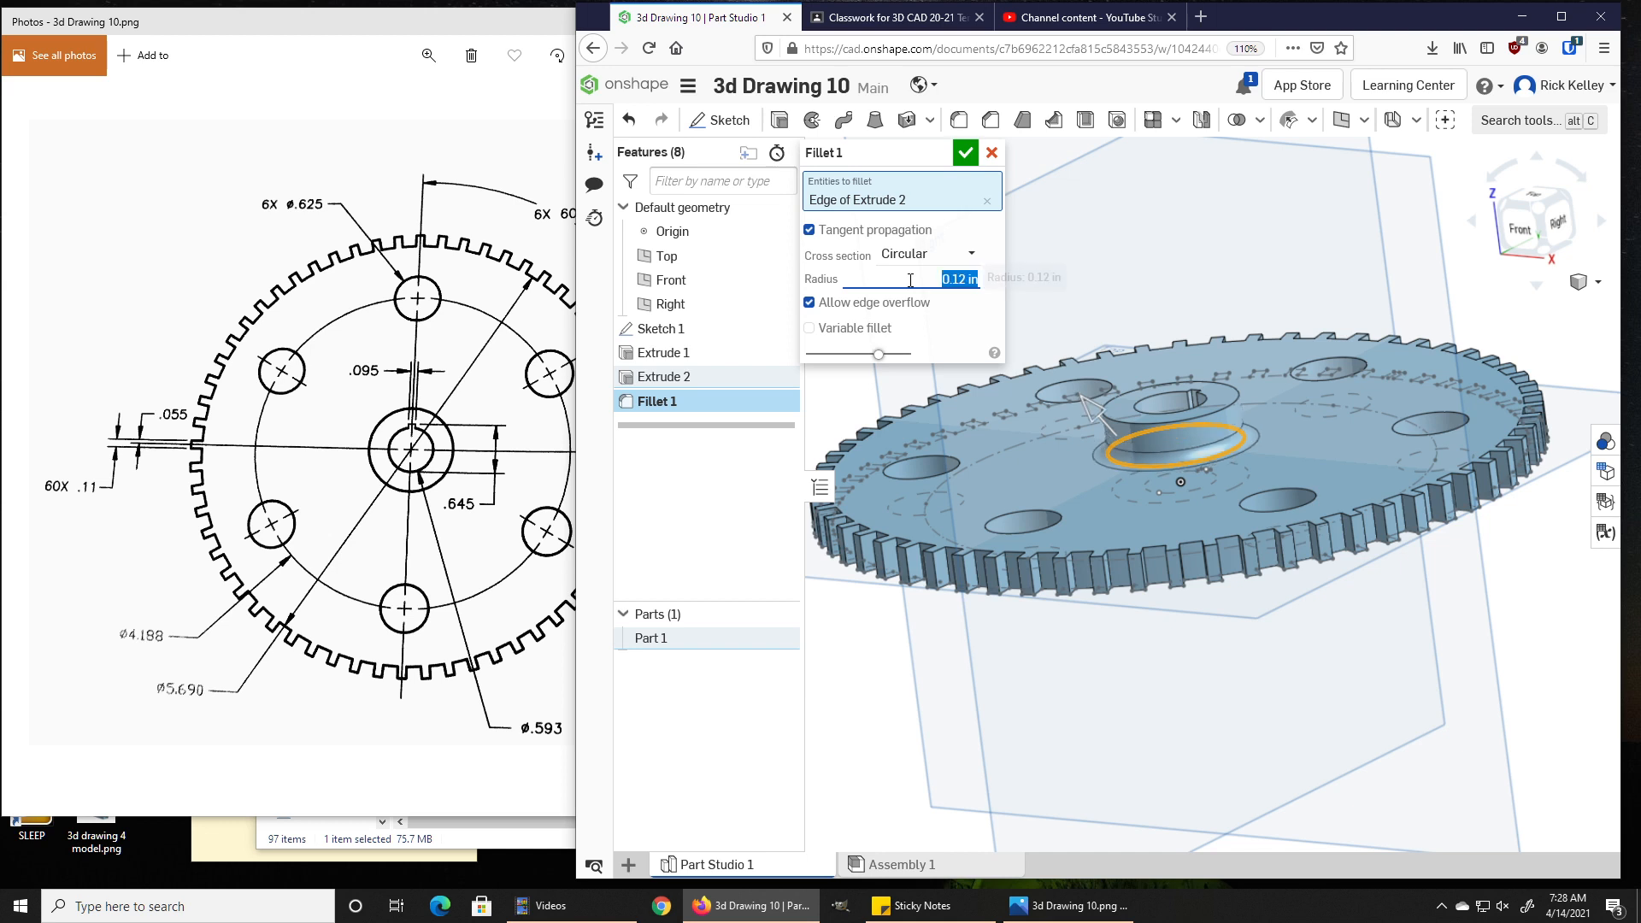
{"action": "left_click", "coordinate": [964, 152]}
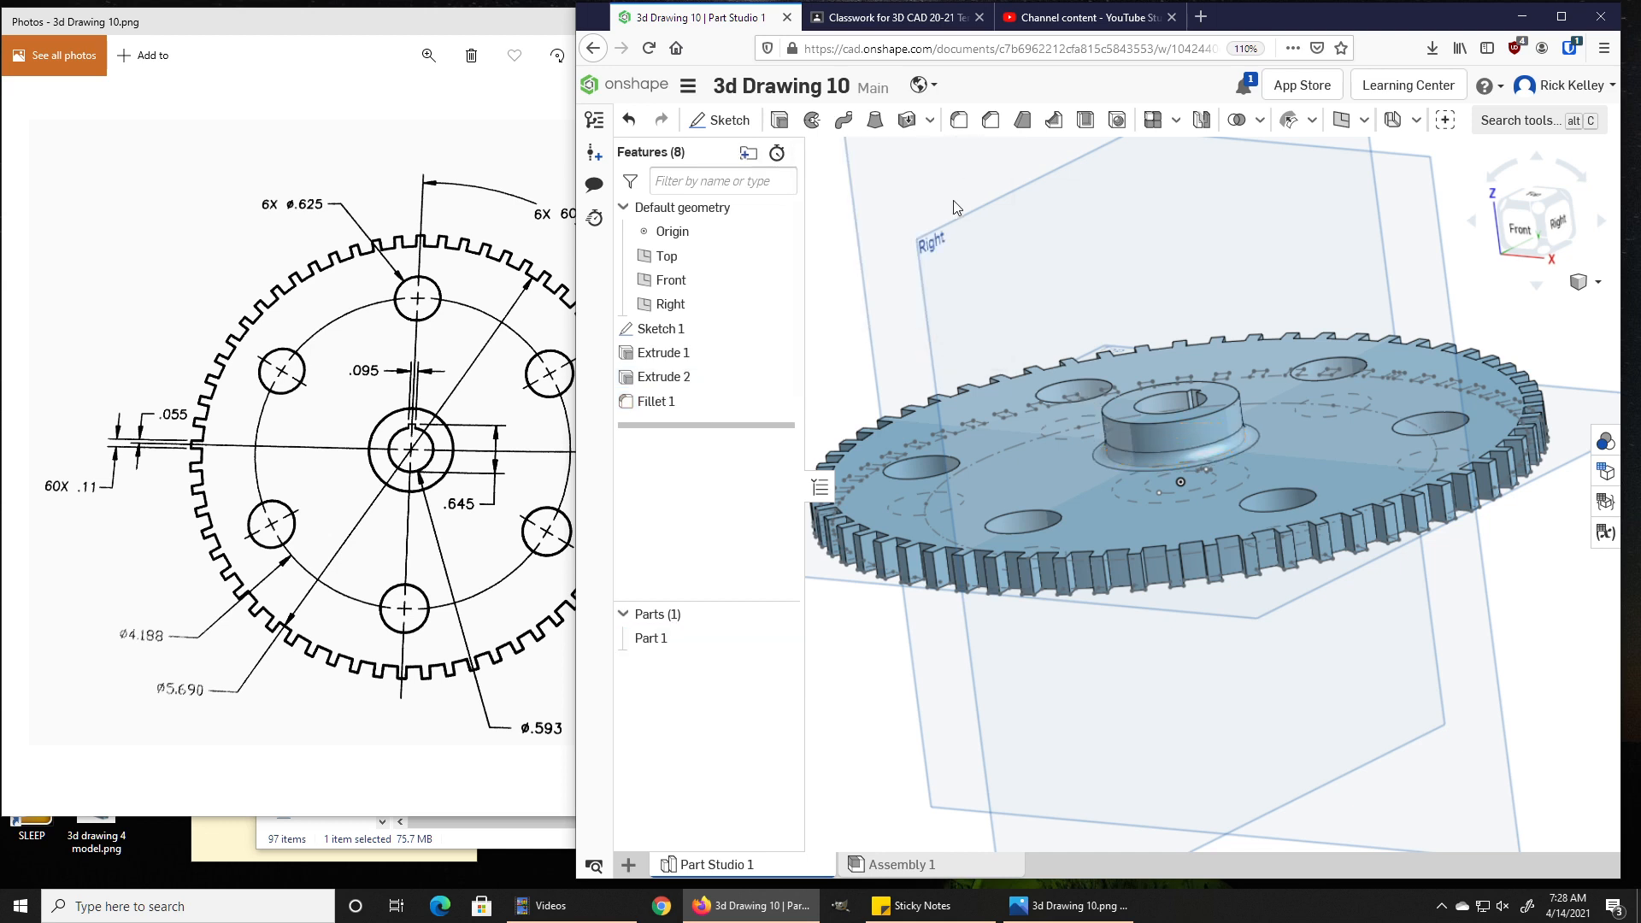
Hide the default planes and Sketch 1 so that only the gear part is displayed
{"action": "scroll", "coordinate": [972, 464], "scroll_direction": "down", "scroll_amount": 3}
{"action": "right_click_drag", "start_coordinate": [969, 432], "coordinate": [1053, 451]}
{"action": "key", "text": "p"}
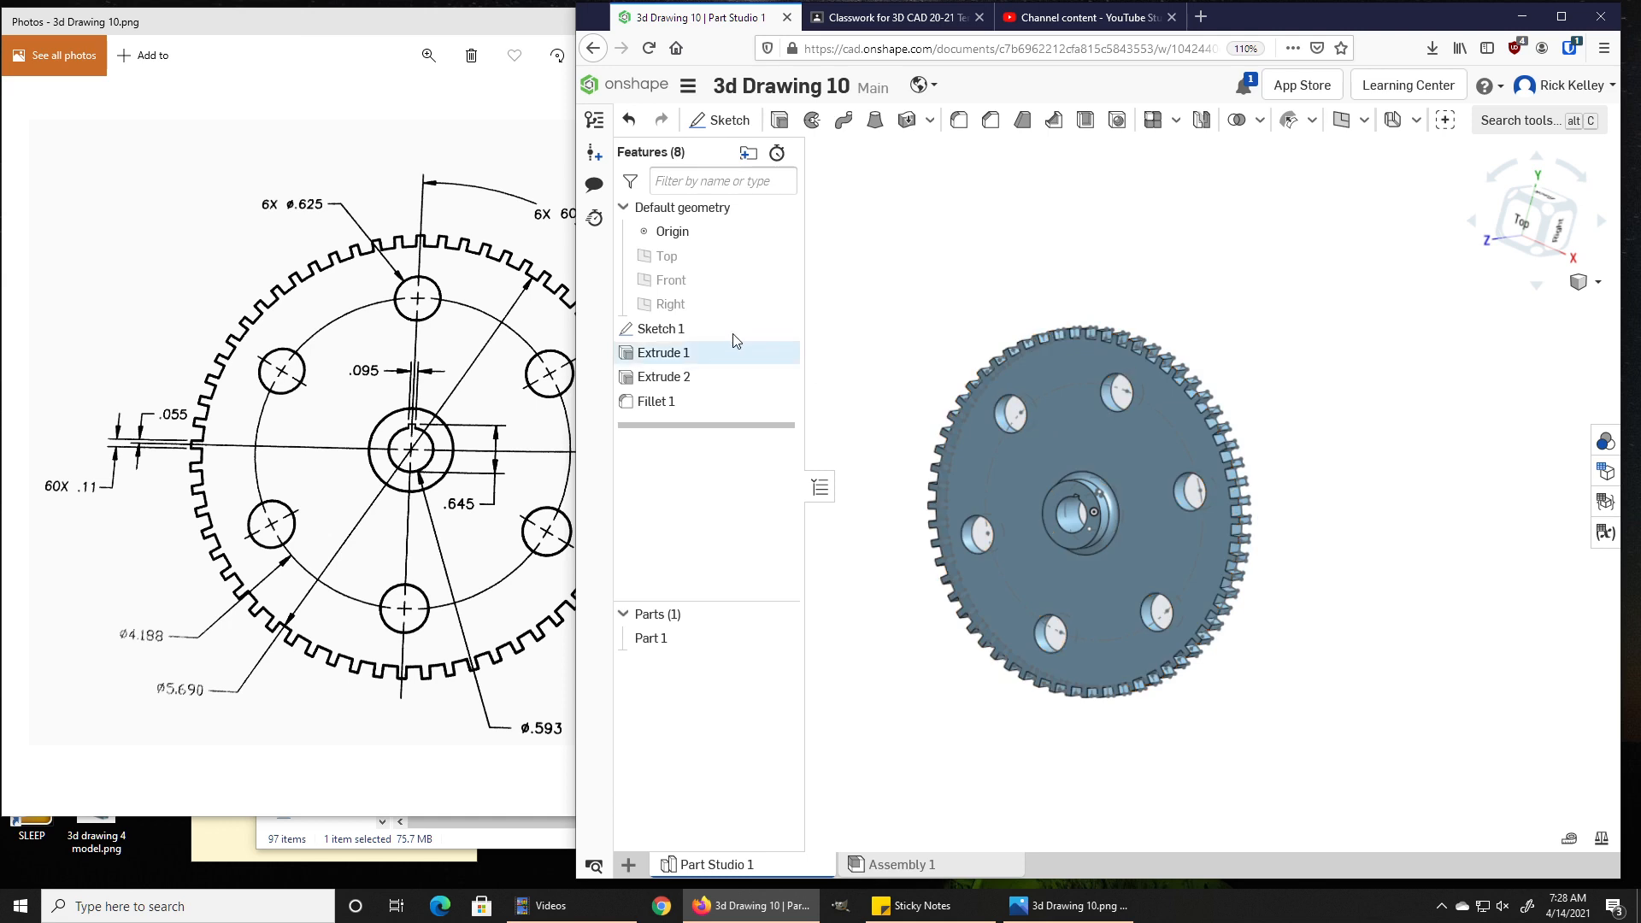
{"action": "left_click", "coordinate": [782, 330]}
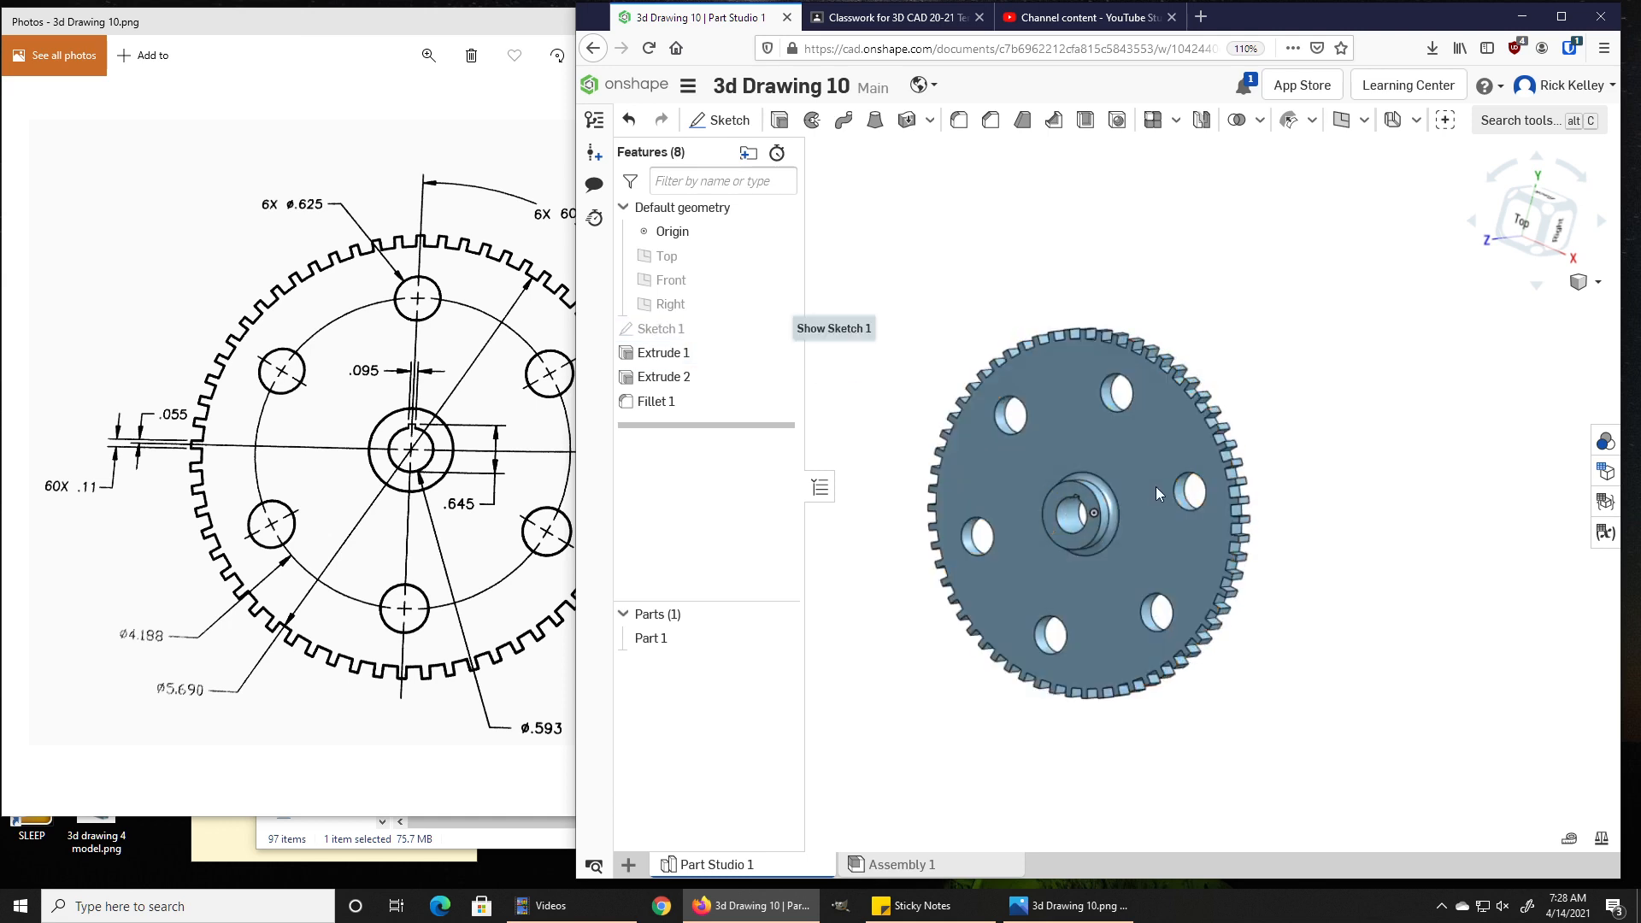
{"action": "key", "text": "shift+5"}
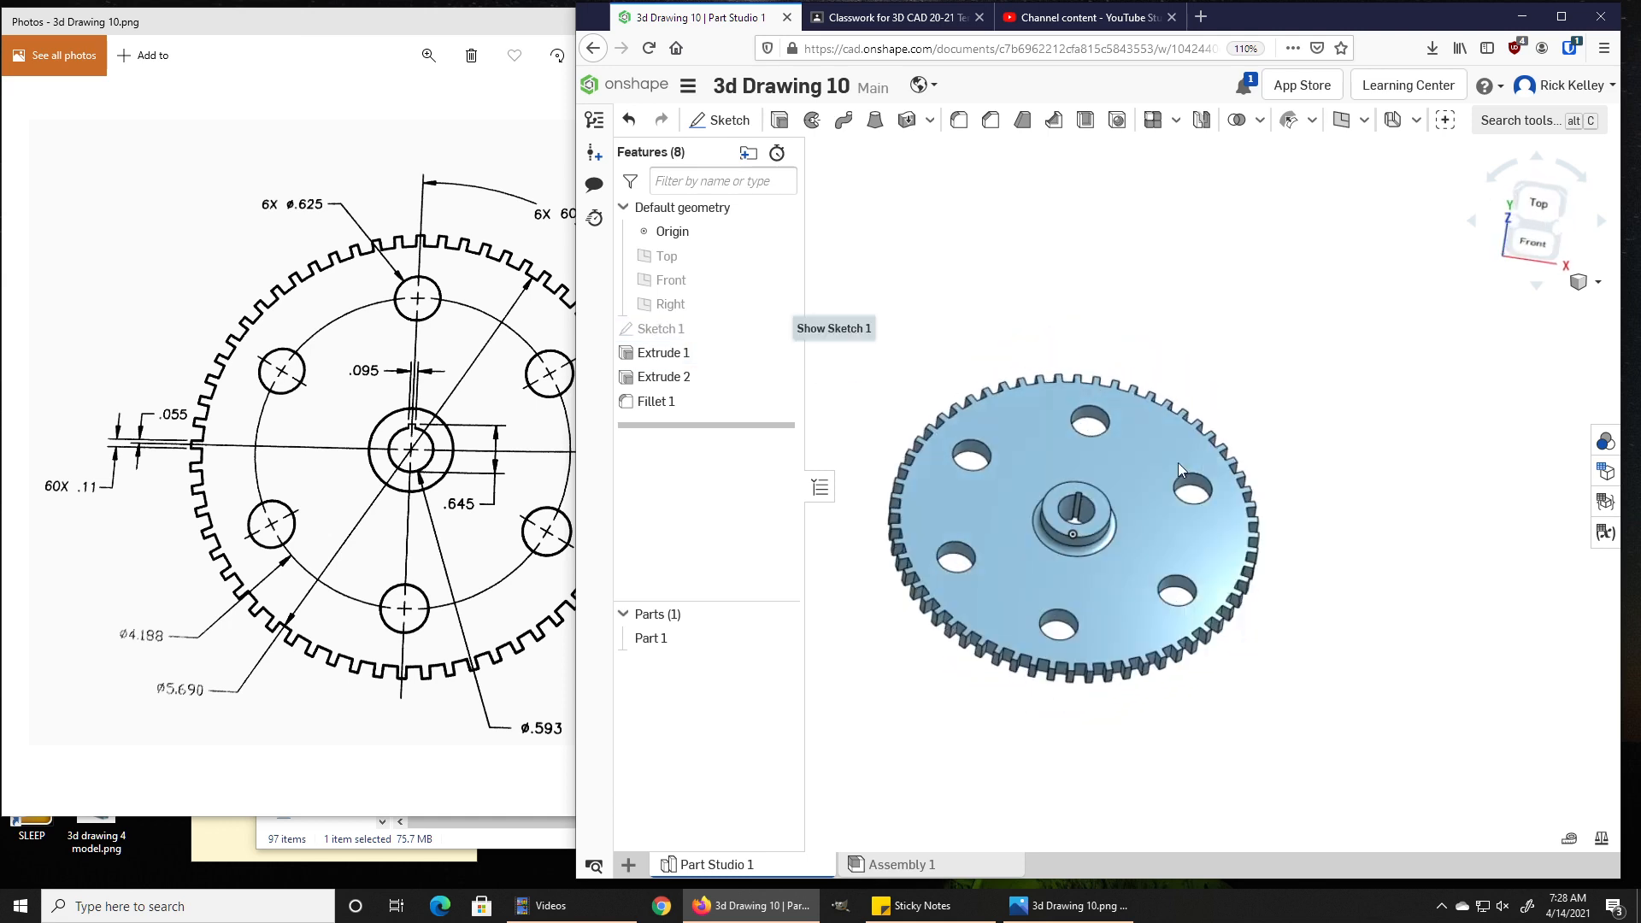